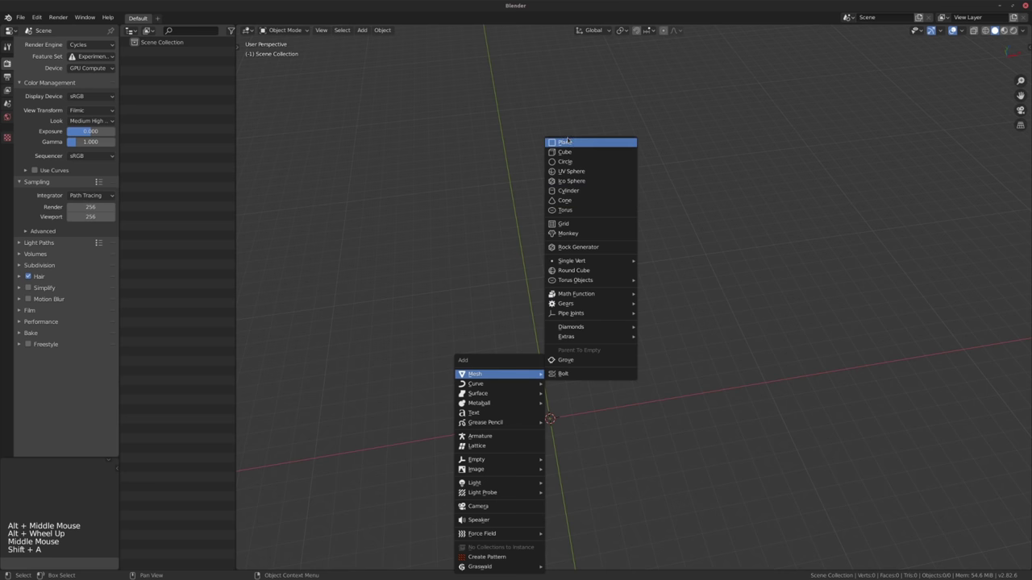
Add a mesh plane and move its geometry in Edit Mode along Y so one edge passes through the origin.
left_click(565, 142)
middle_click_drag(585, 344, 600, 420)
scroll(590, 355, "up", 3)
scroll(562, 412, "up", 3)
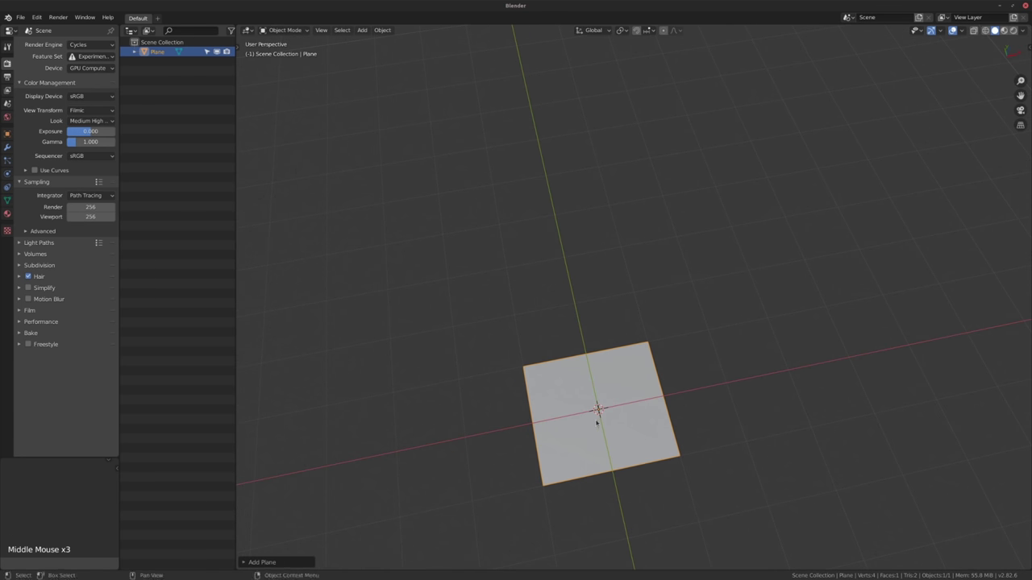
key("Tab")
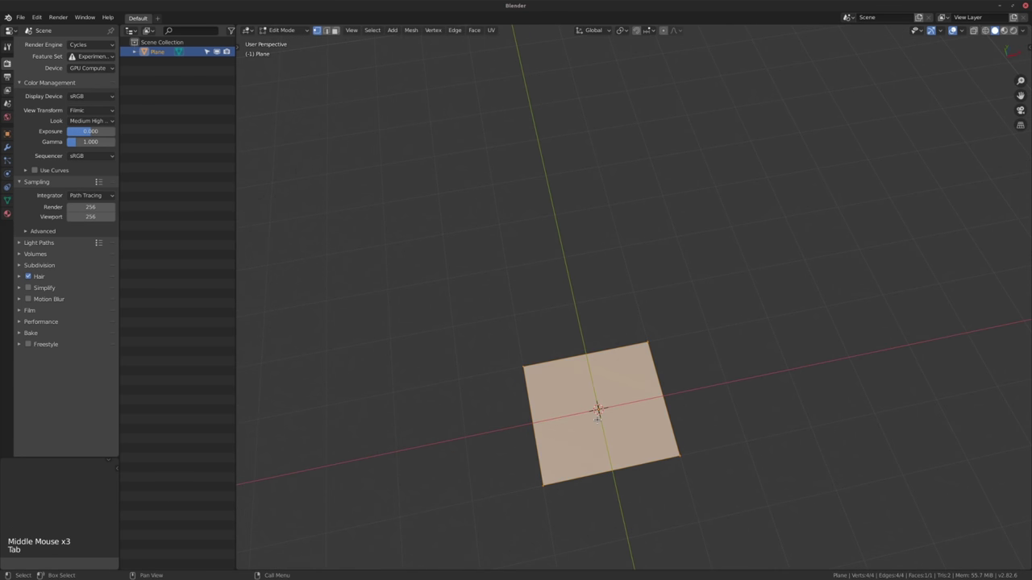
key("g")
left_click(597, 418)
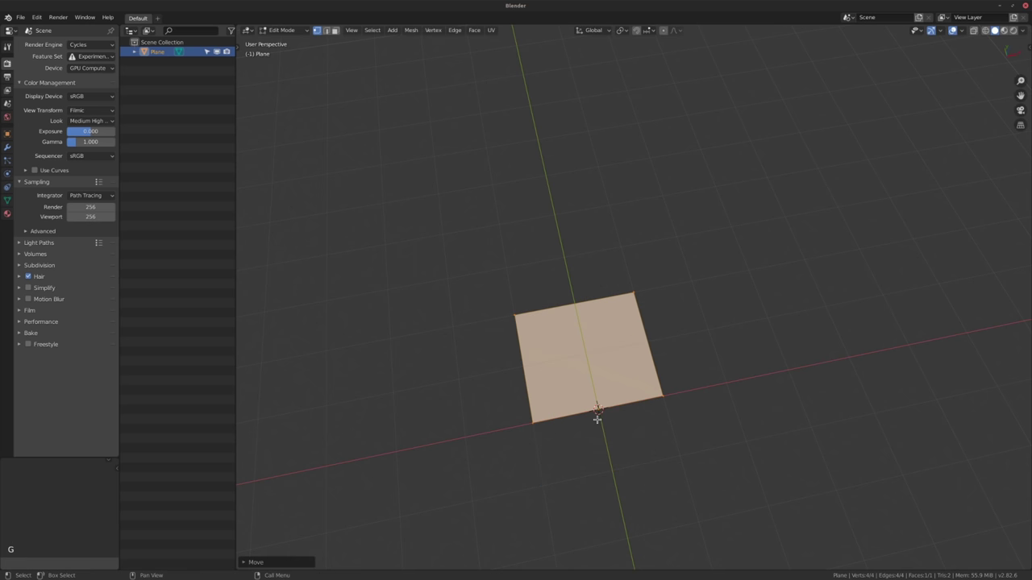
Scale the floor plane to about double size and shift it along Y until its front edge lies on the X axis.
middle_click_drag(594, 335, 566, 337, "alt")
middle_click_drag(567, 337, 614, 376)
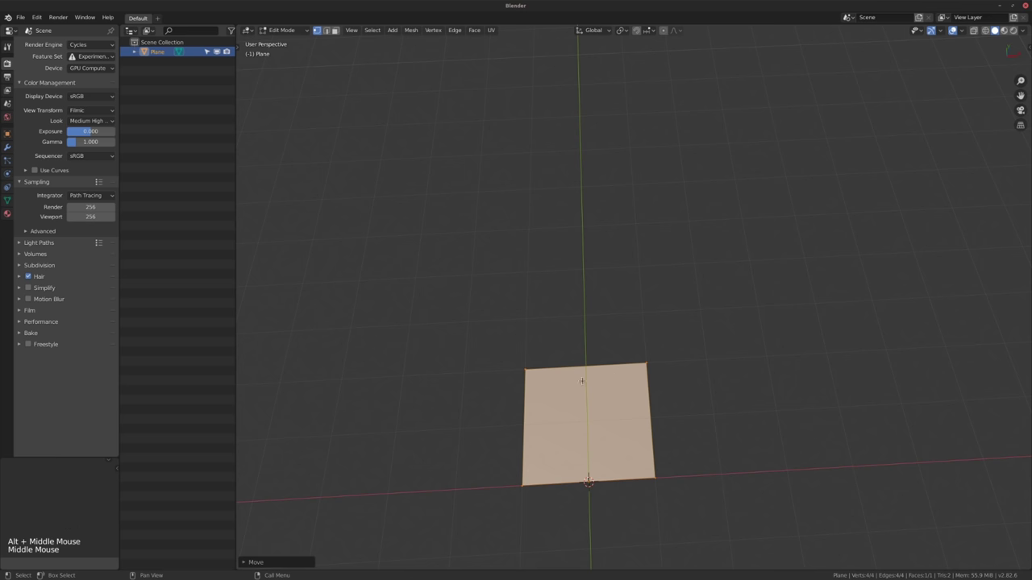
middle_click_drag(565, 404, 559, 411, "alt")
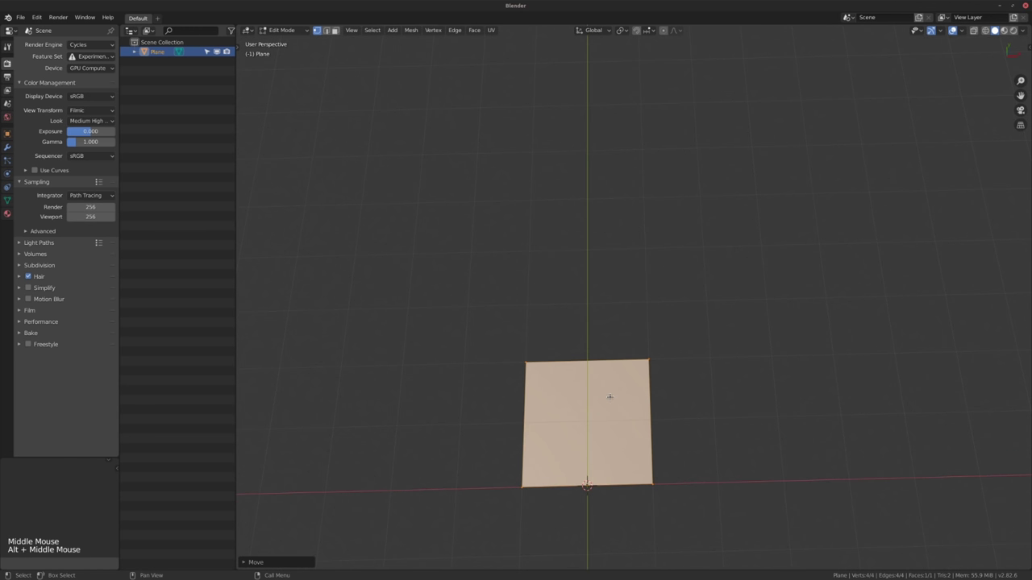
key("s")
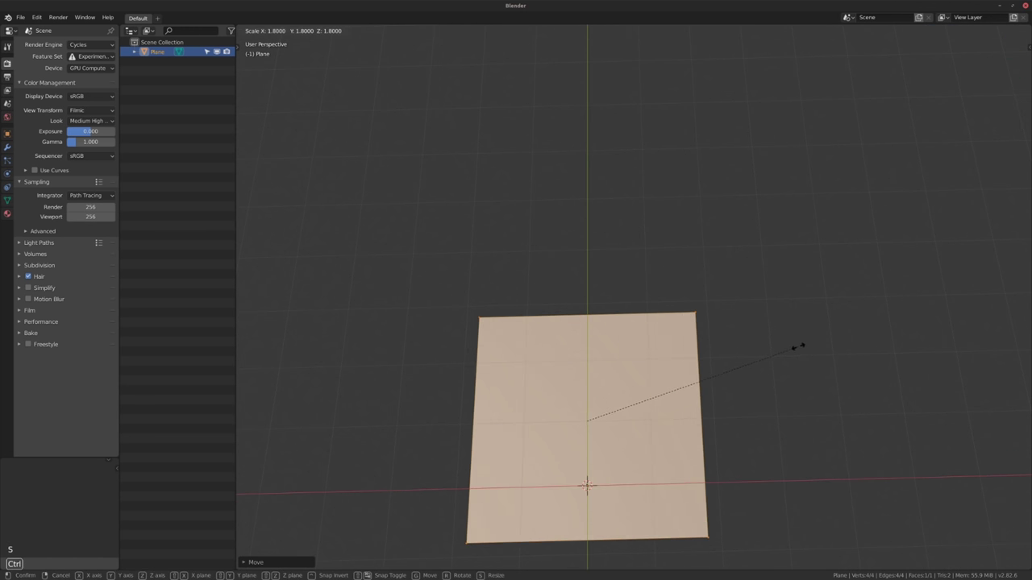
key("ctrl")
left_click(815, 339)
middle_click_drag(658, 392, 606, 406, "alt")
key("g")
key("y")
left_click(577, 391, "ctrl")
key("Tab")
Add a second mesh plane at the origin and open it in Edit Mode.
middle_click_drag(591, 397, 632, 408)
middle_click_drag(610, 416, 584, 403)
key("shift+a")
mouse_move(519, 376)
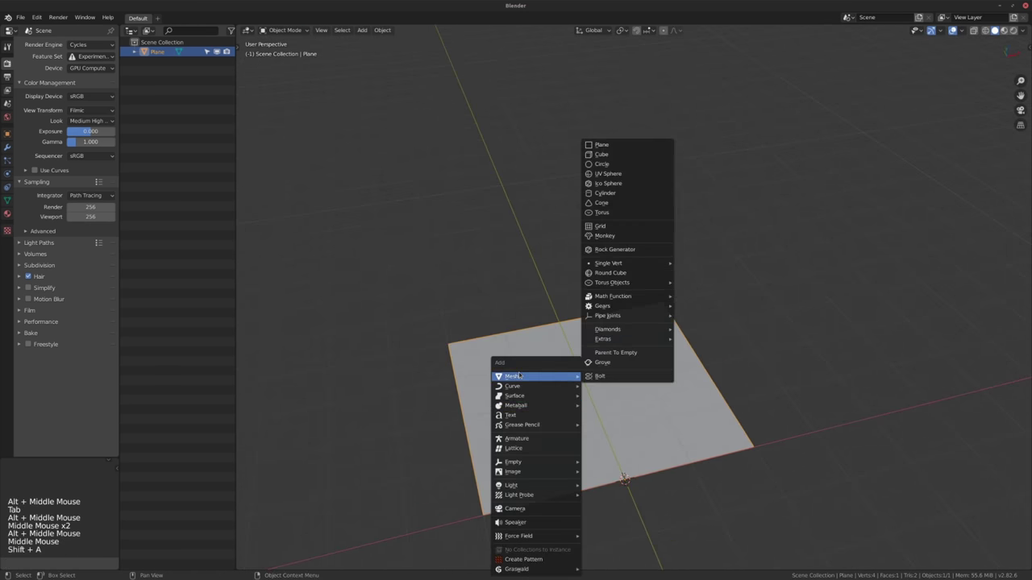
middle_click_drag(631, 187, 628, 357, "alt")
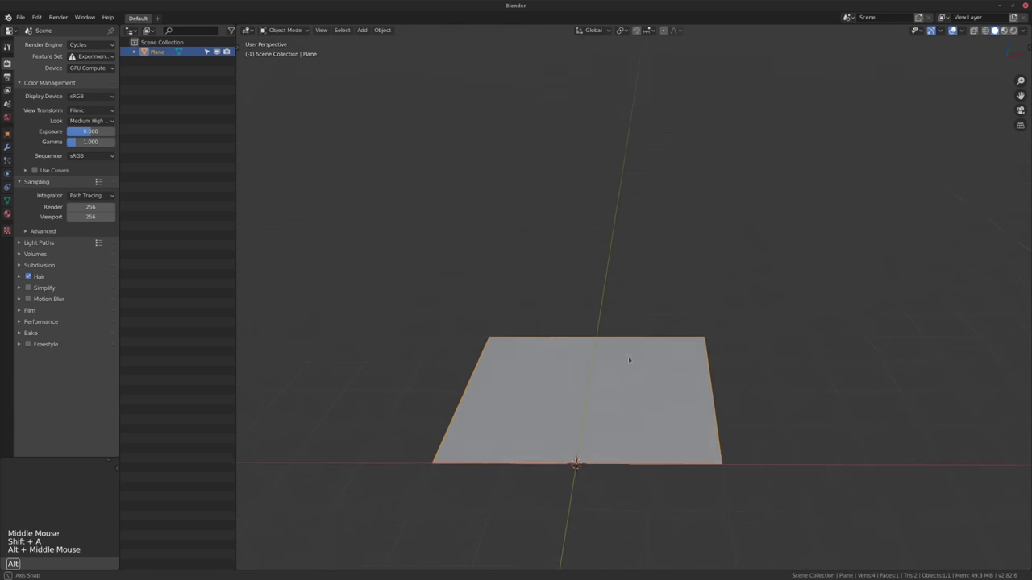
key("shift+a")
mouse_move(583, 353)
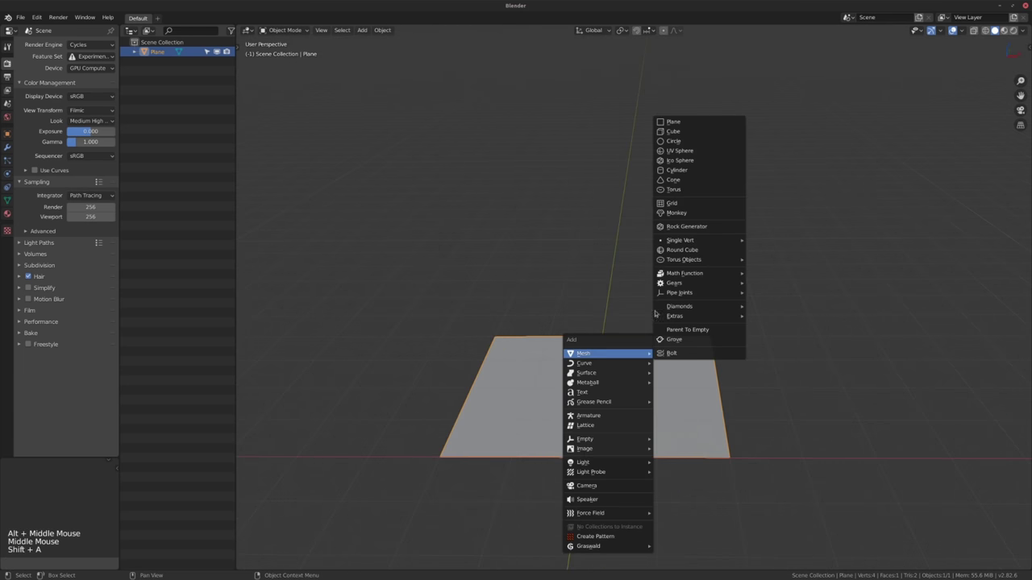
left_click(673, 121)
key("Tab")
middle_click_drag(621, 351, 616, 355)
type("r")
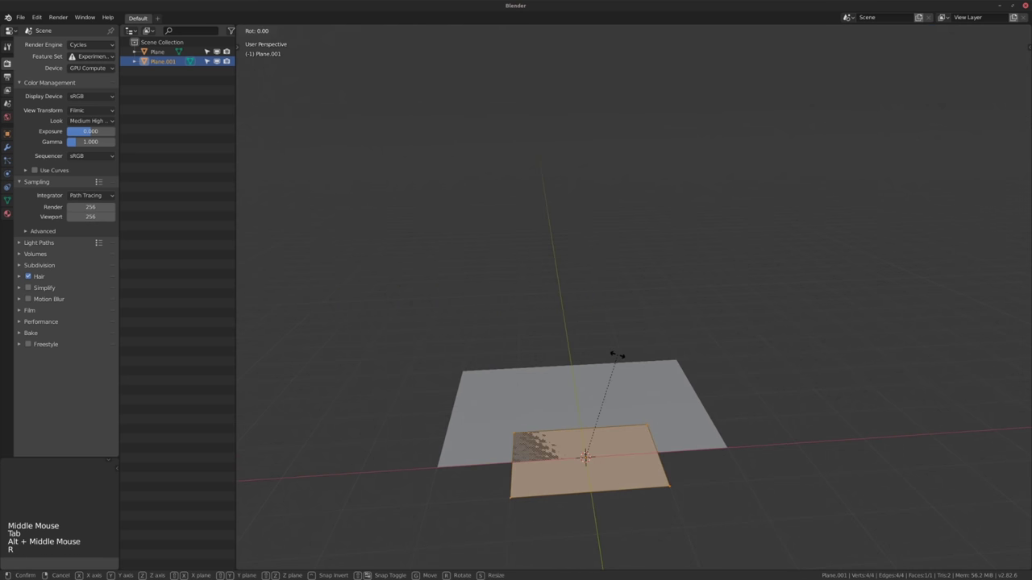
type("x90")
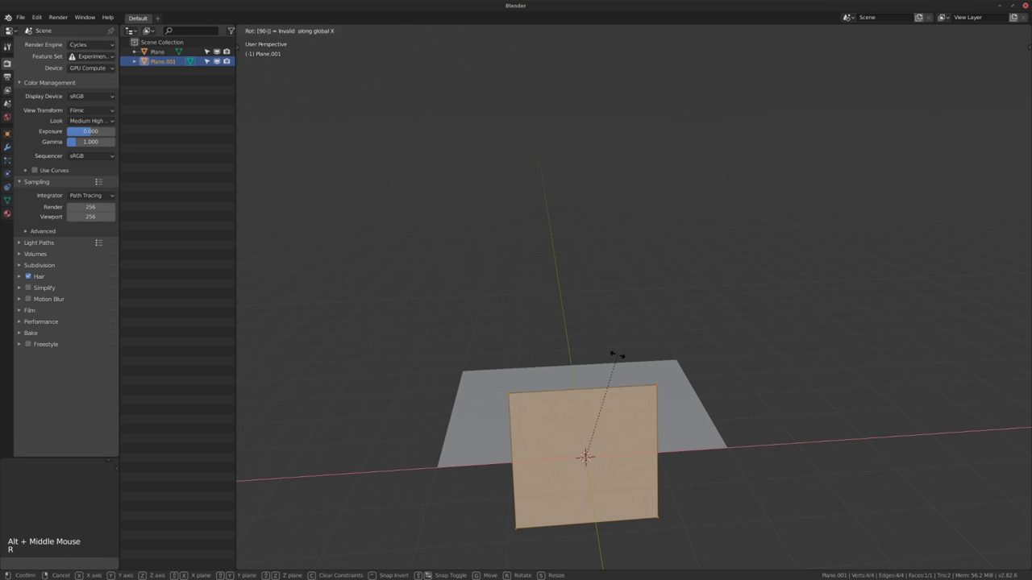
key("Escape")
Rotate the second plane 90° about Y and move it along Y so its front edge meets the X axis.
type("ry90")
key("Return")
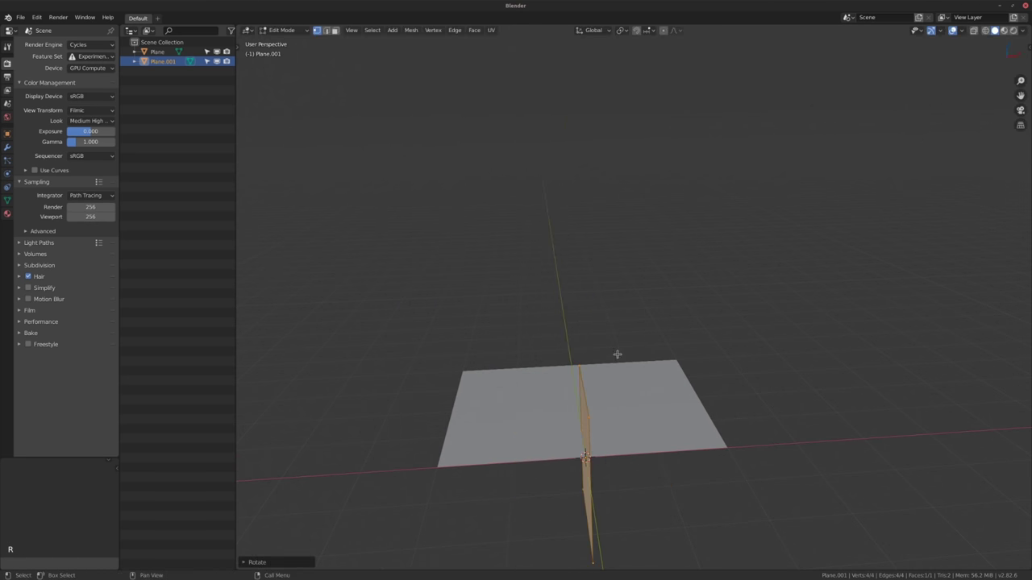
middle_click_drag(642, 337, 673, 455, "alt")
key("g")
key("y")
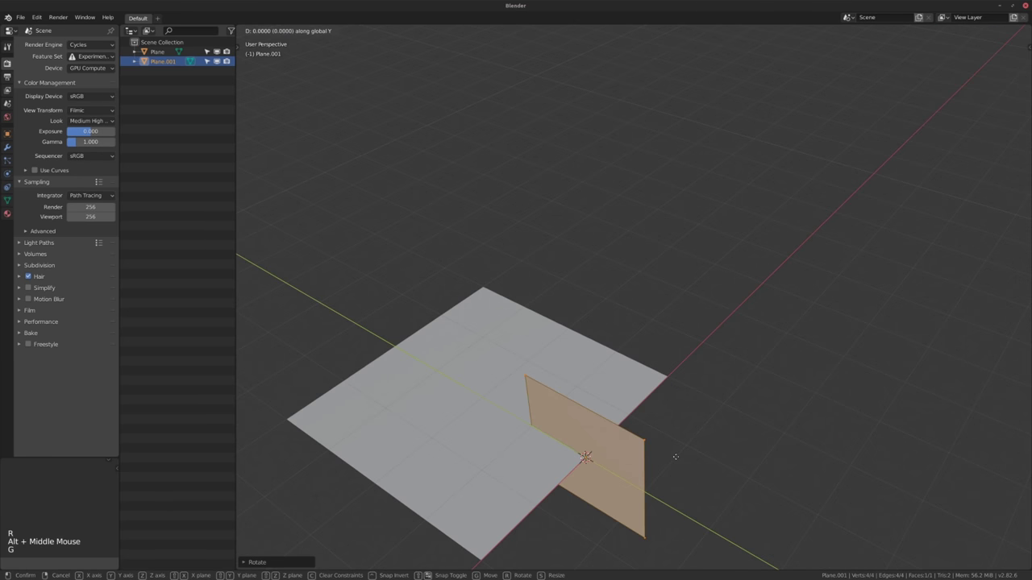
left_click(626, 431, "ctrl")
Raise the upright plane along Z until its lower edge rests on the floor.
middle_click_drag(626, 430, 600, 442, "alt")
key("g")
key("z")
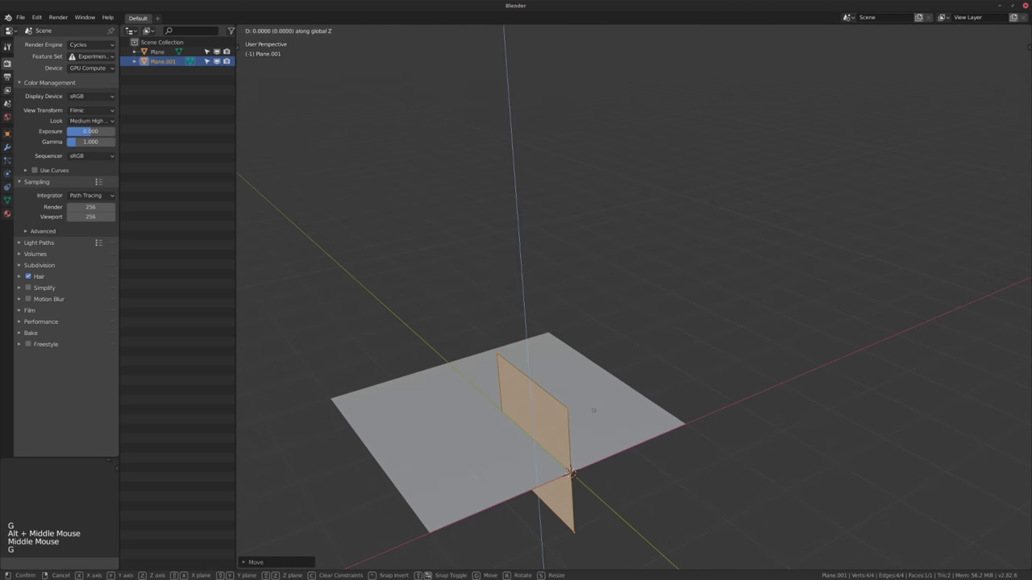
left_click(591, 372, "ctrl")
middle_click_drag(591, 372, 557, 343, "alt")
Select the upright plane's top edge and raise it along Z to make the wall taller.
middle_click_drag(558, 342, 589, 341)
key("2")
left_click(573, 334)
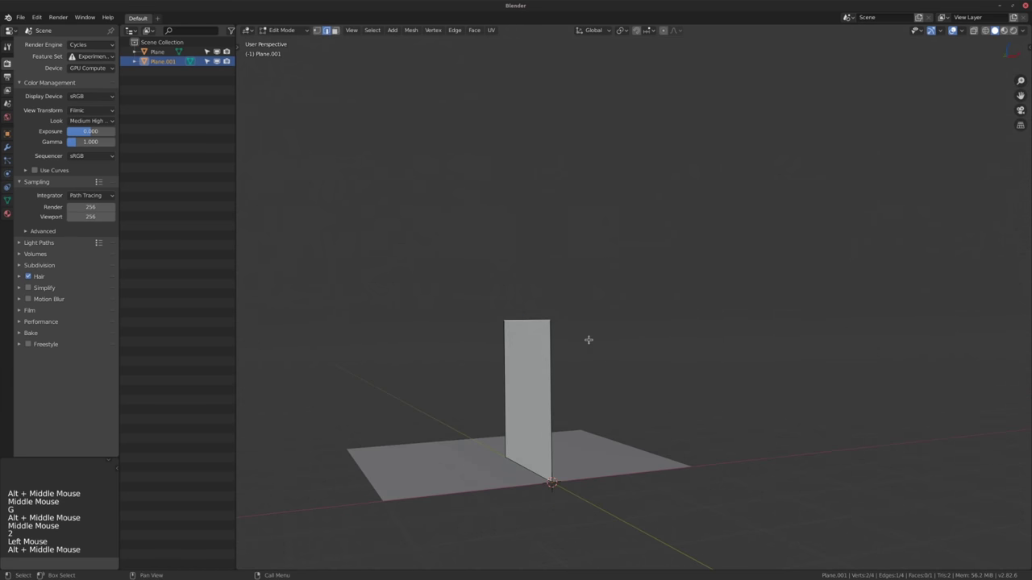
key("g")
key("z")
left_click(583, 288, "ctrl")
middle_click_drag(584, 288, 563, 441, "alt")
Extend the wall by moving its rear vertical edge along Y to the back of the floor.
left_click(600, 354)
middle_click_drag(682, 403, 662, 415)
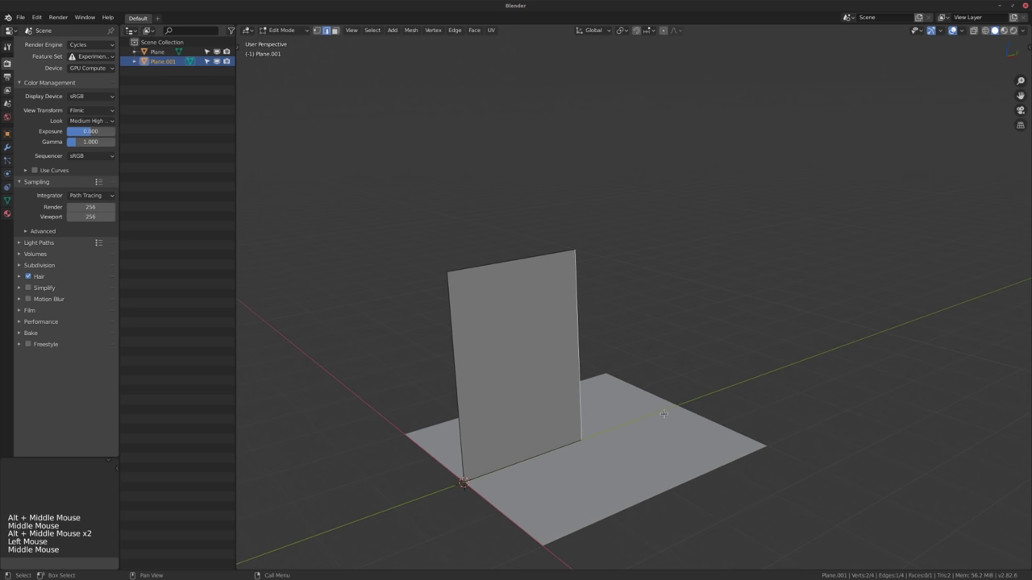
key("g")
key("y")
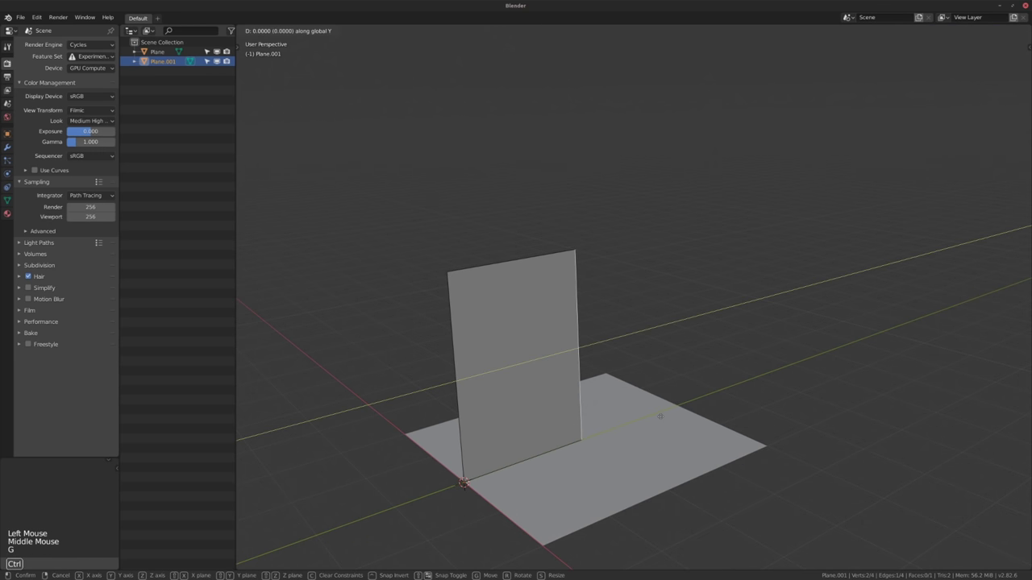
left_click(742, 387)
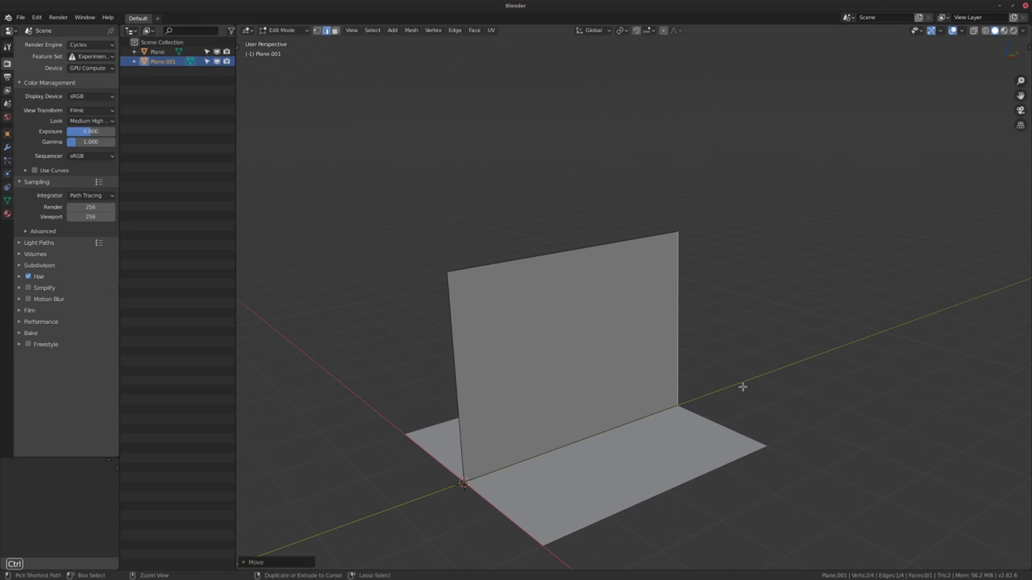
Select the entire wall and move it along X to the left edge of the floor.
middle_click_drag(741, 386, 640, 344)
middle_click_drag(585, 394, 607, 453, "alt")
middle_click(664, 465)
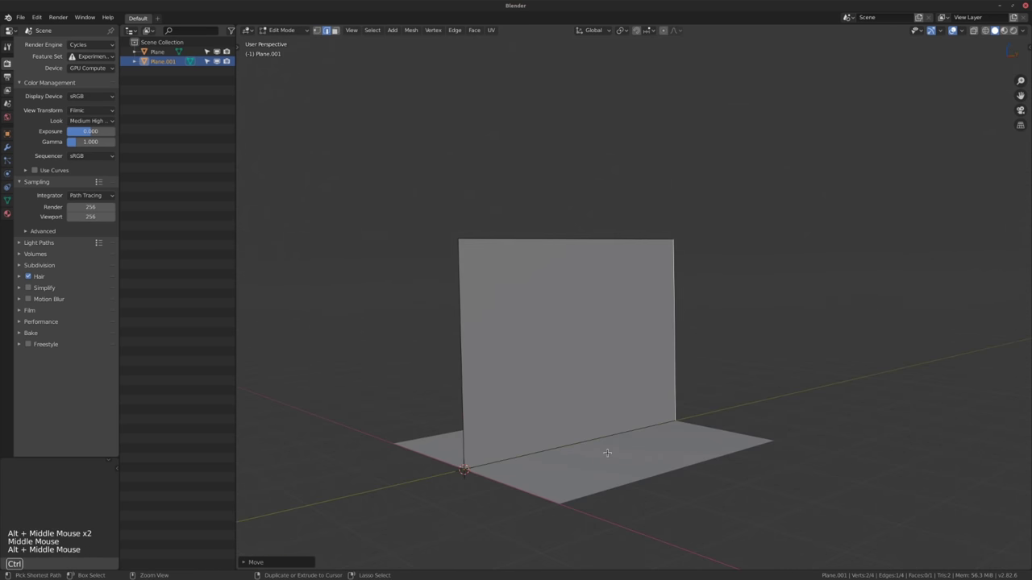
key("ctrl+l")
middle_click_drag(663, 516, 645, 507, "alt")
key("g")
key("x")
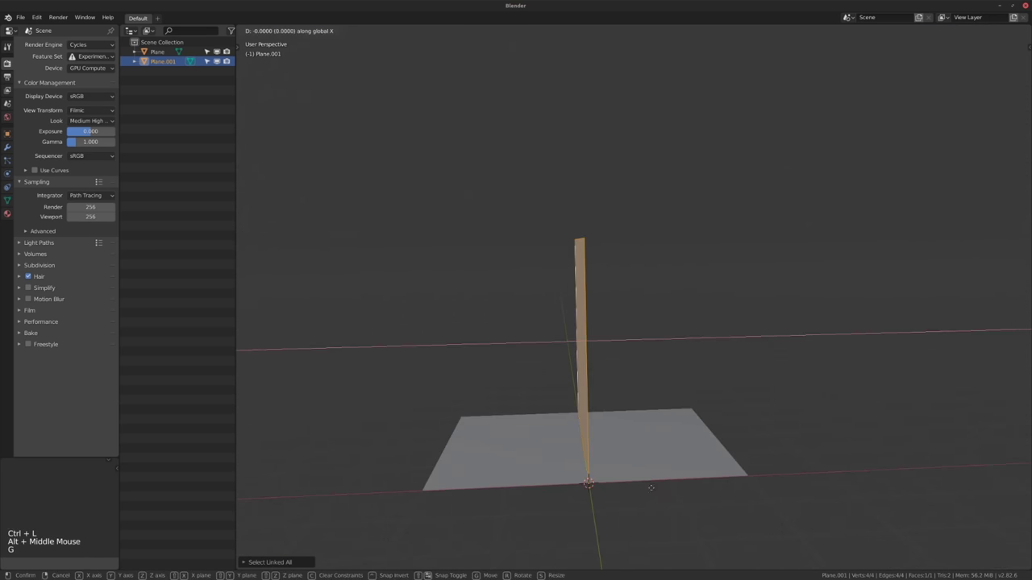
left_click(486, 481)
Slant the wall inward by moving its top edge along X over the floor, and return to Object Mode.
middle_click_drag(645, 447, 585, 459, "alt")
middle_click_drag(585, 459, 590, 470)
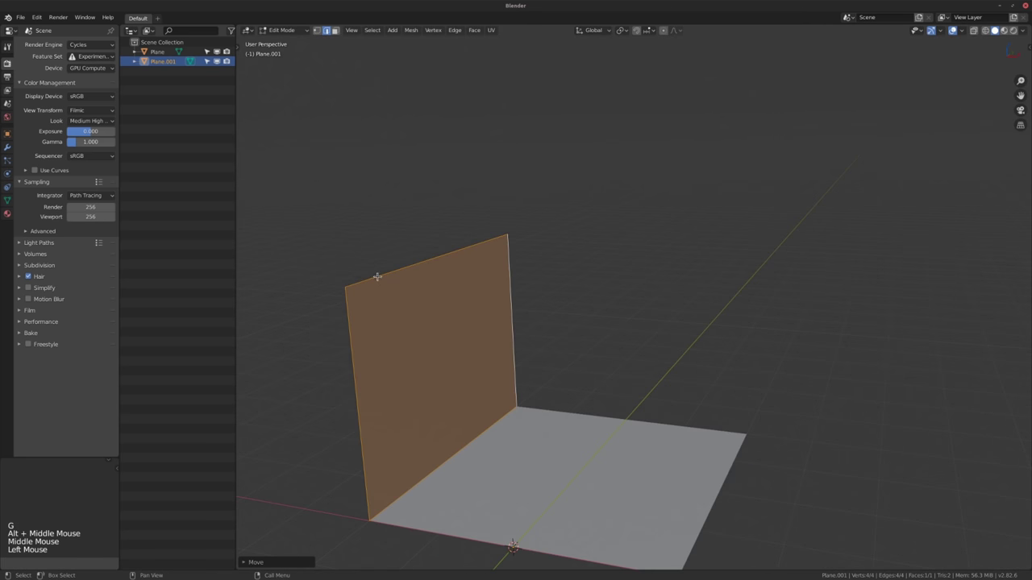
left_click(377, 277)
middle_click_drag(520, 348, 542, 326, "alt")
middle_click_drag(531, 309, 584, 316)
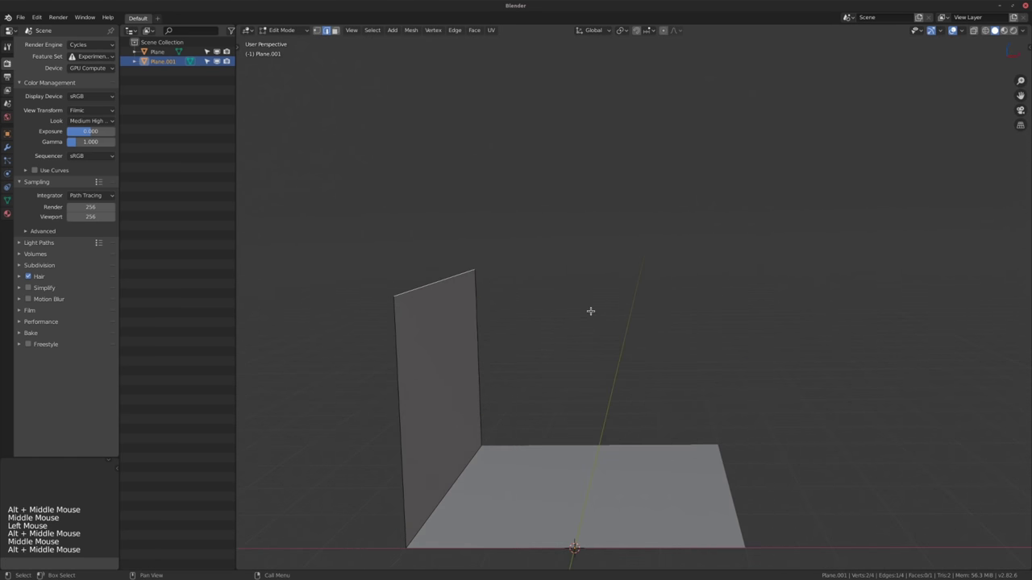
key("g")
key("x")
left_click(653, 313)
middle_click_drag(644, 364, 643, 338, "alt")
middle_click_drag(625, 361, 564, 402, "alt")
key("Tab")
Add a cube and raise its geometry 1 unit along Z in Edit Mode.
key("shift+a")
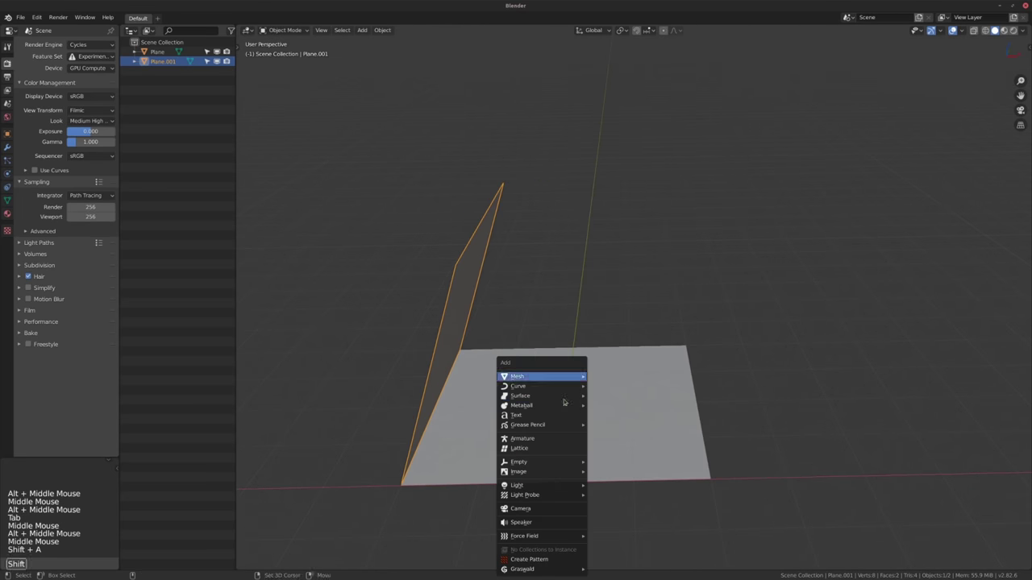
mouse_move(556, 377)
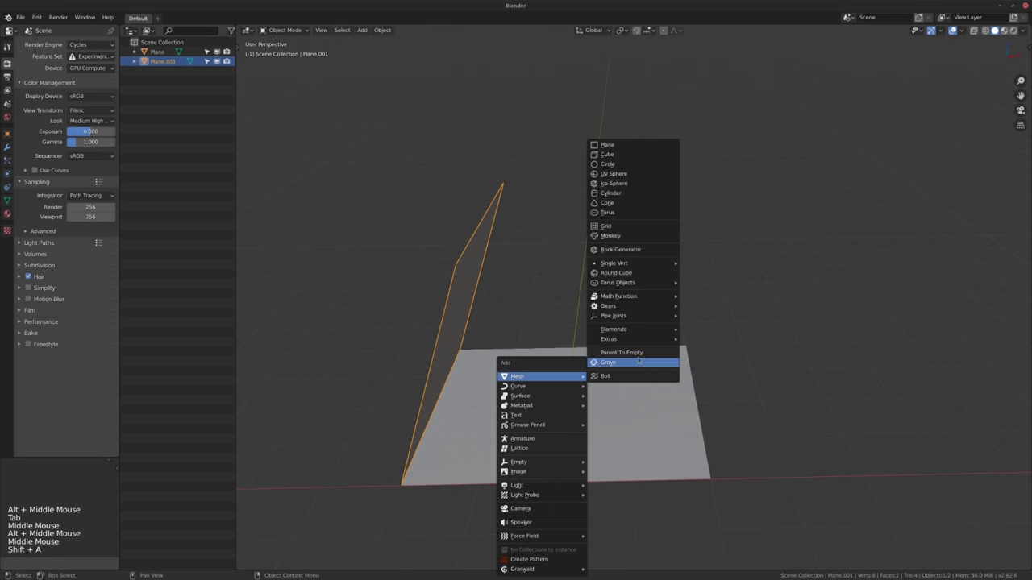
left_click(618, 155)
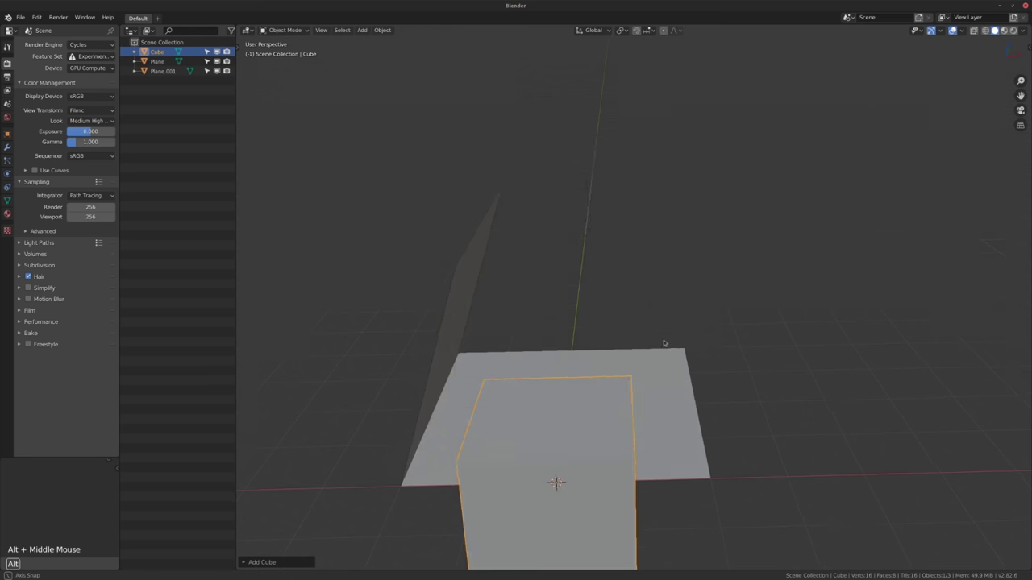
key("Tab")
middle_click_drag(661, 379, 673, 320)
type("gz1")
key("Return")
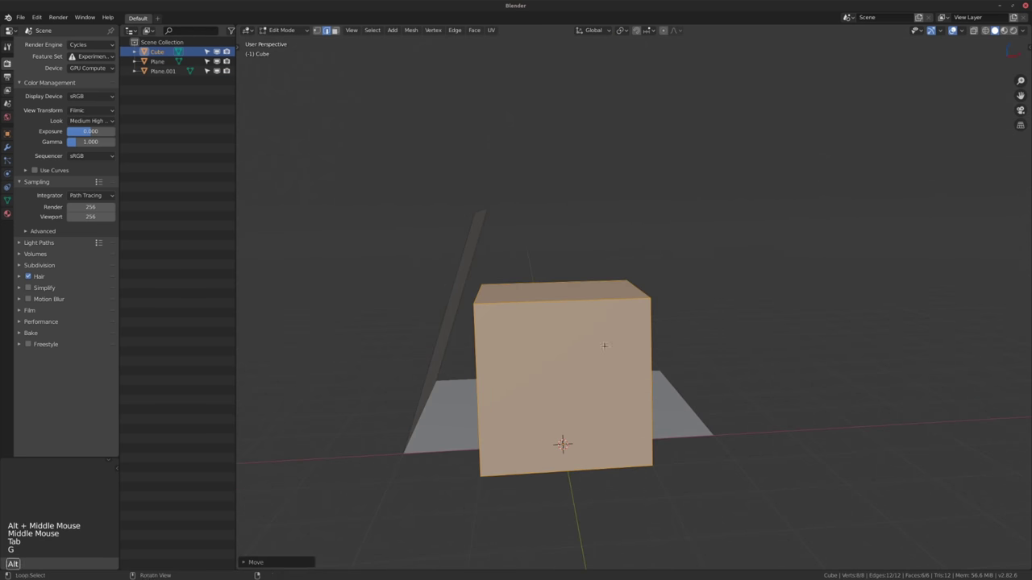
Halve the cube's depth by moving its back face 1 unit along Y toward the floor's front edge.
middle_click_drag(582, 348, 628, 386, "alt")
middle_click_drag(747, 478, 706, 423, "alt")
left_click(626, 378)
key("3")
left_click(599, 375)
key("g")
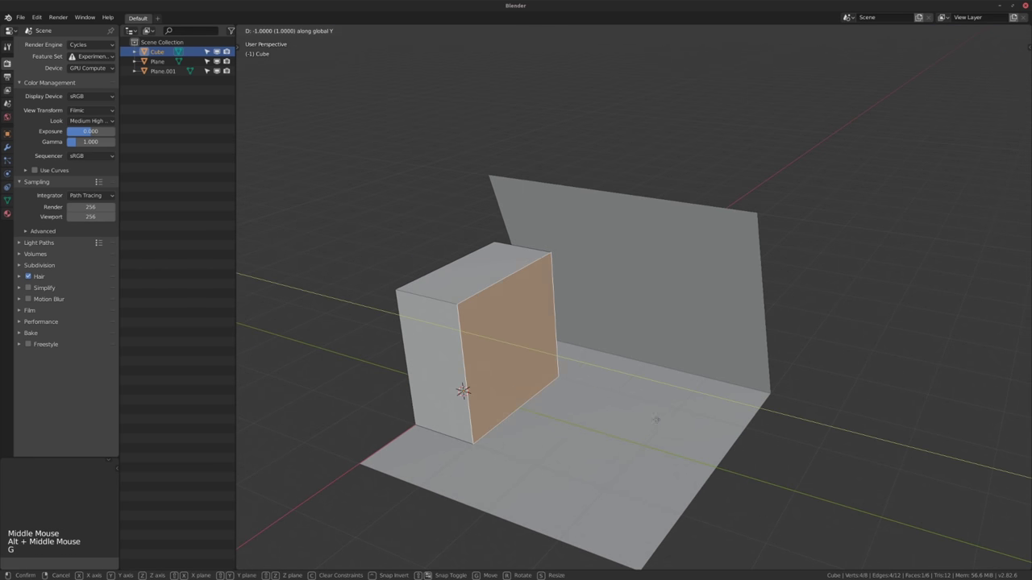
left_click(488, 416)
middle_click_drag(489, 416, 523, 411, "alt")
middle_click_drag(524, 411, 562, 403)
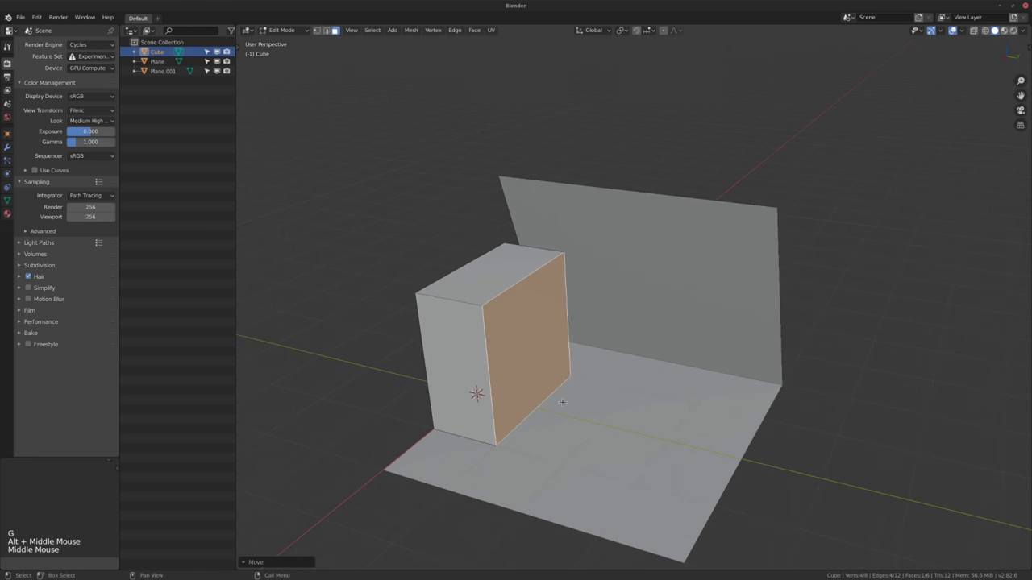
Thin the box into a slab by moving the selected back face farther forward along Y.
scroll(565, 403, "up", 1)
key("g")
key("y")
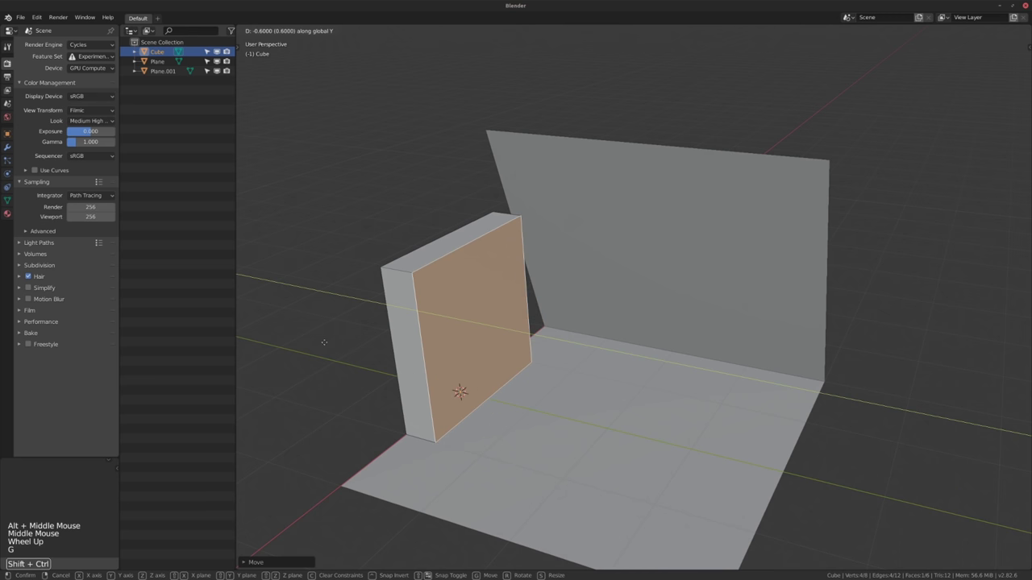
left_click(283, 327, "ctrl+shift")
Raise the slab's top face 1 unit along Z.
middle_click_drag(387, 331, 499, 337, "alt")
middle_click_drag(499, 337, 560, 348, "alt")
left_click(529, 357)
scroll(529, 357, "up", 1, "alt")
key("g")
key("z")
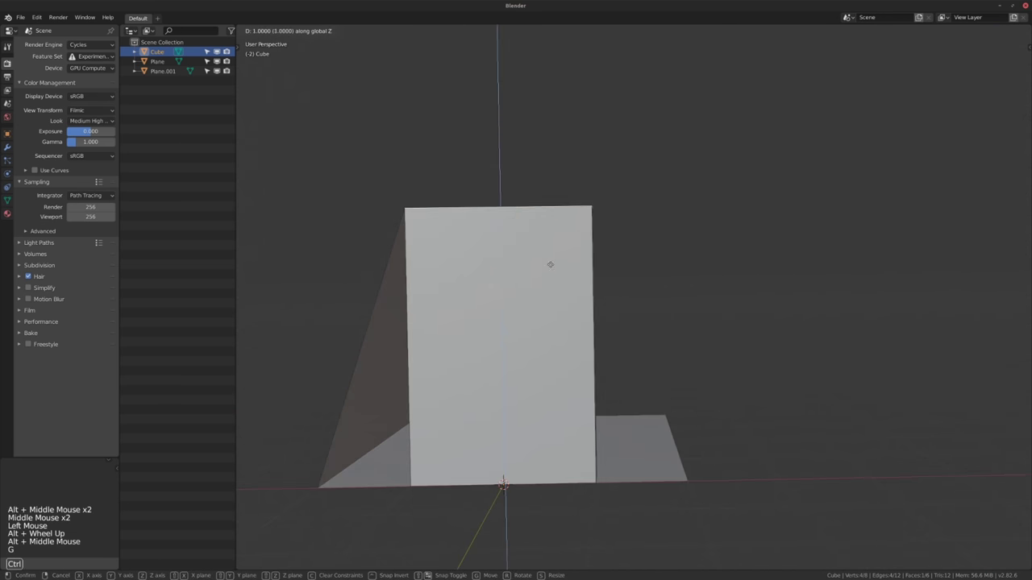
left_click(548, 265)
Widen the slab by moving its right side face outward along X.
middle_click_drag(548, 265, 622, 401, "alt")
left_click(419, 411)
left_click(604, 460)
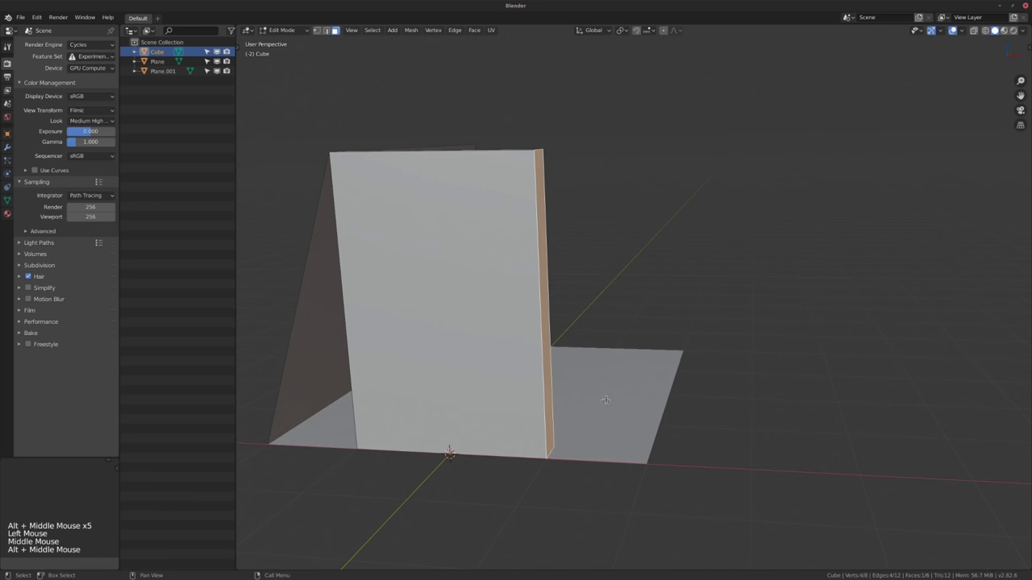
key("g")
left_click(686, 410)
Narrow the slab into a slim pillar at the floor's right side by moving its left face inward along X.
middle_click_drag(686, 410, 737, 418, "alt")
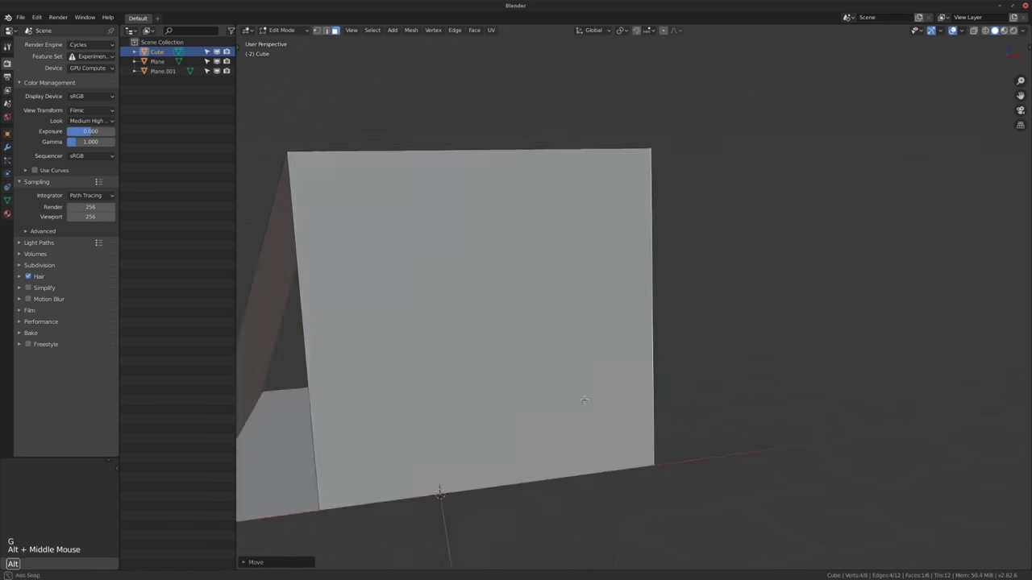
middle_click_drag(516, 439, 568, 442)
left_click(327, 459)
middle_click_drag(456, 430, 433, 430, "alt")
key("g")
key("x")
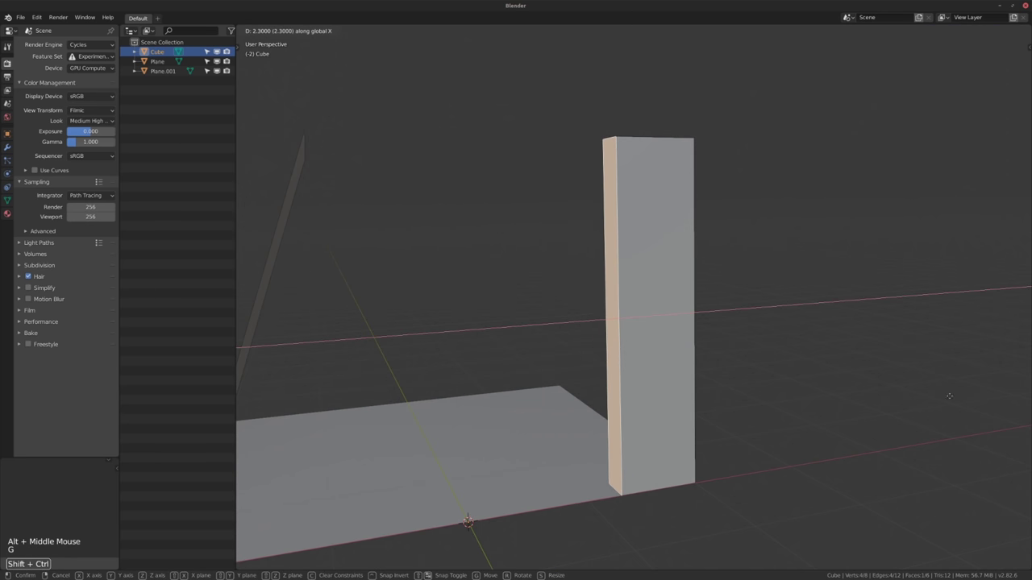
left_click(730, 417)
middle_click_drag(731, 417, 676, 420, "alt")
key("g")
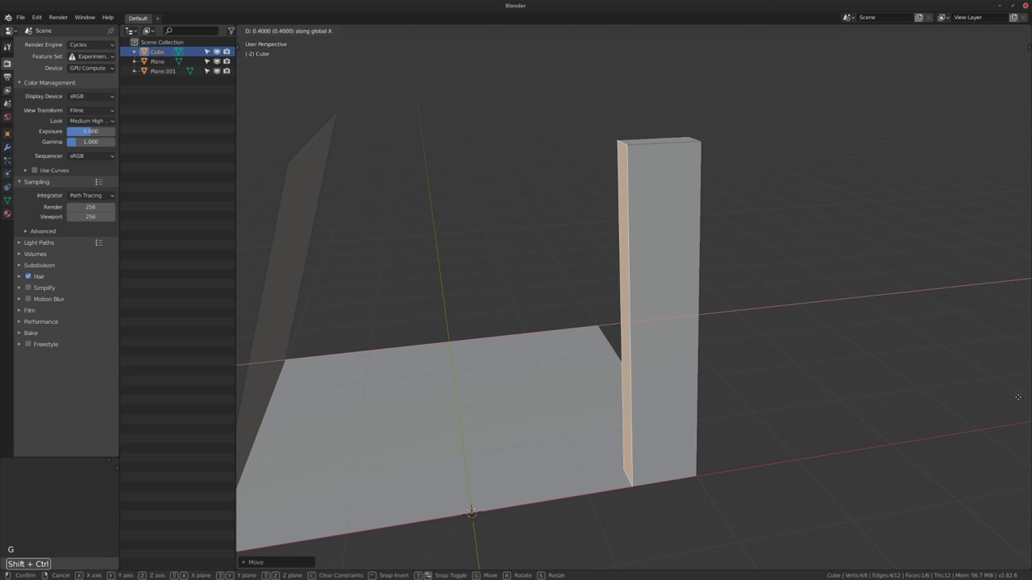
left_click(253, 372)
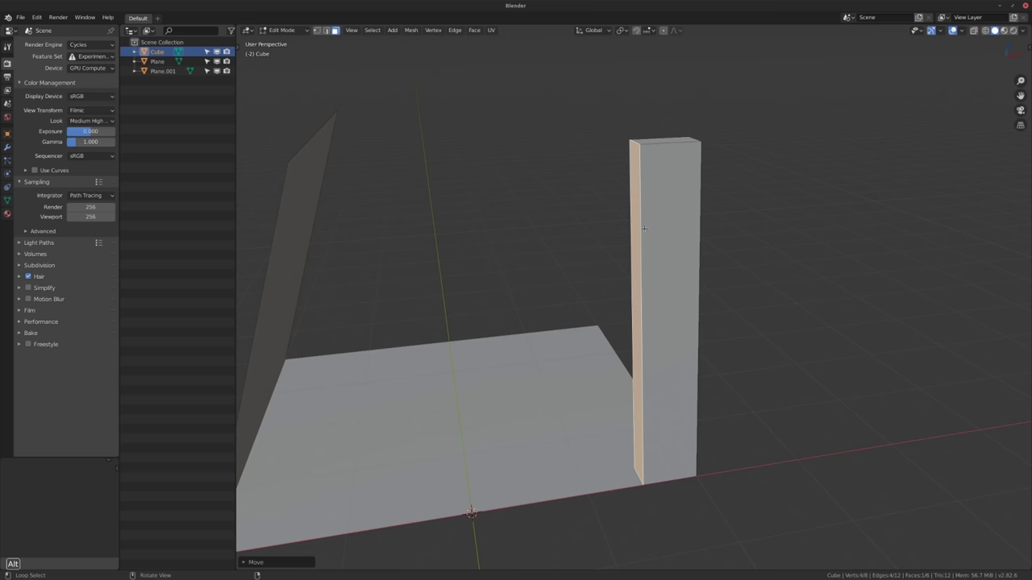
Widen the pillar by moving its inner side face along X toward the room's middle.
middle_click_drag(644, 229, 614, 255, "alt")
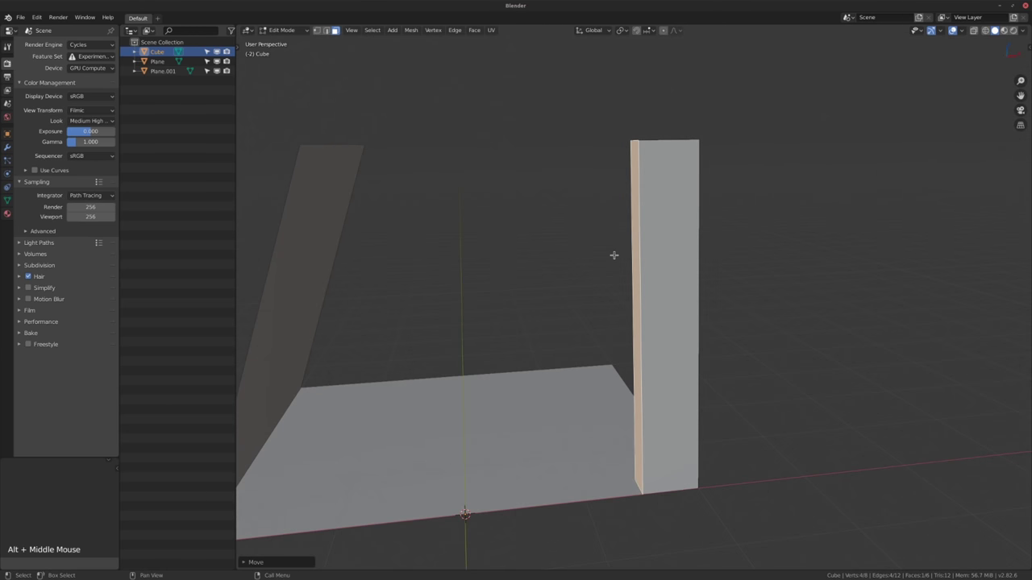
key("g")
key("x")
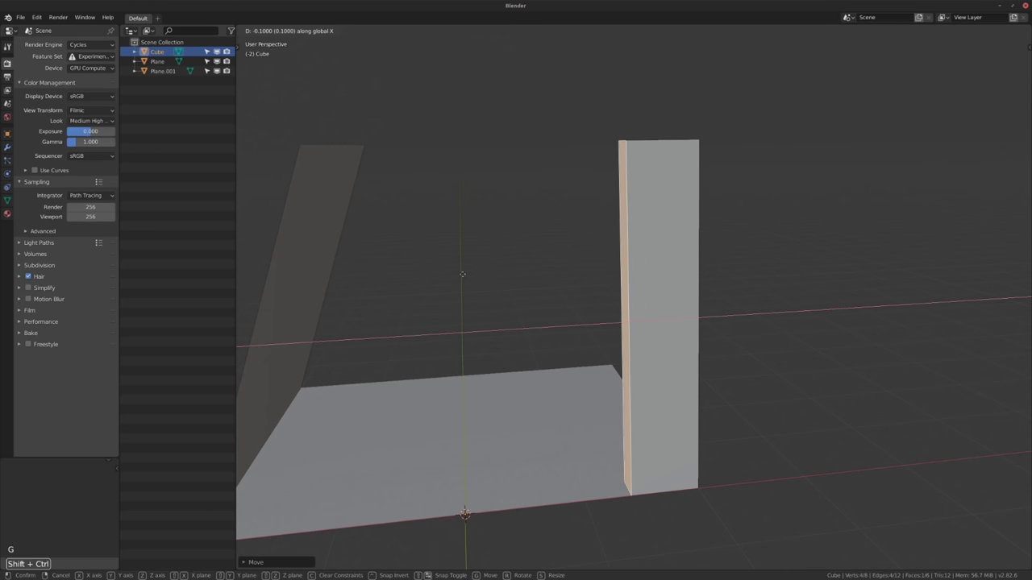
left_click(413, 276)
Slant the pillar inward by moving its top face along X toward the opposite wall.
middle_click_drag(598, 190, 588, 220, "alt")
left_click(658, 167)
middle_click_drag(705, 208, 708, 185, "alt")
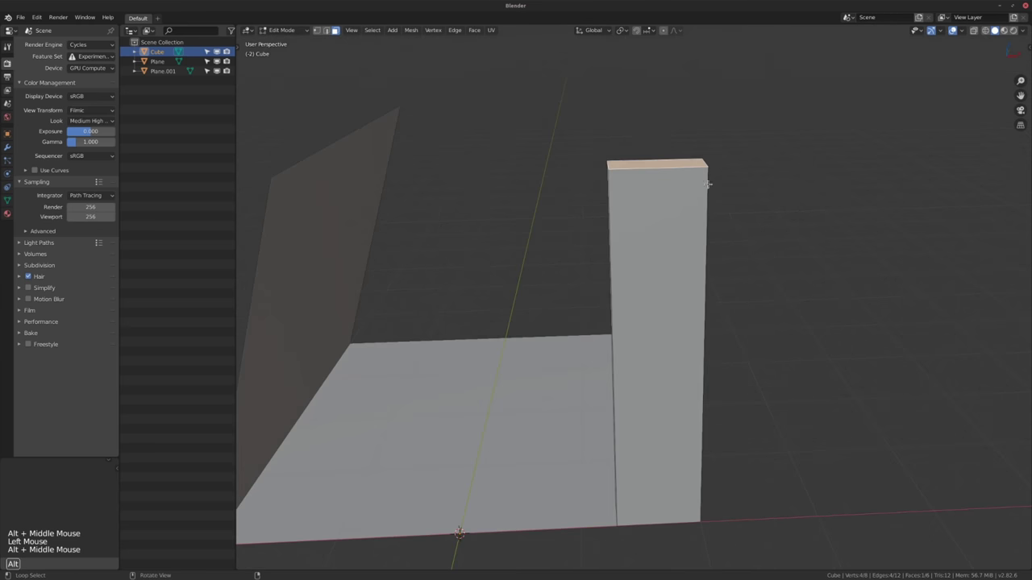
key("g")
key("x")
left_click(518, 196, "ctrl")
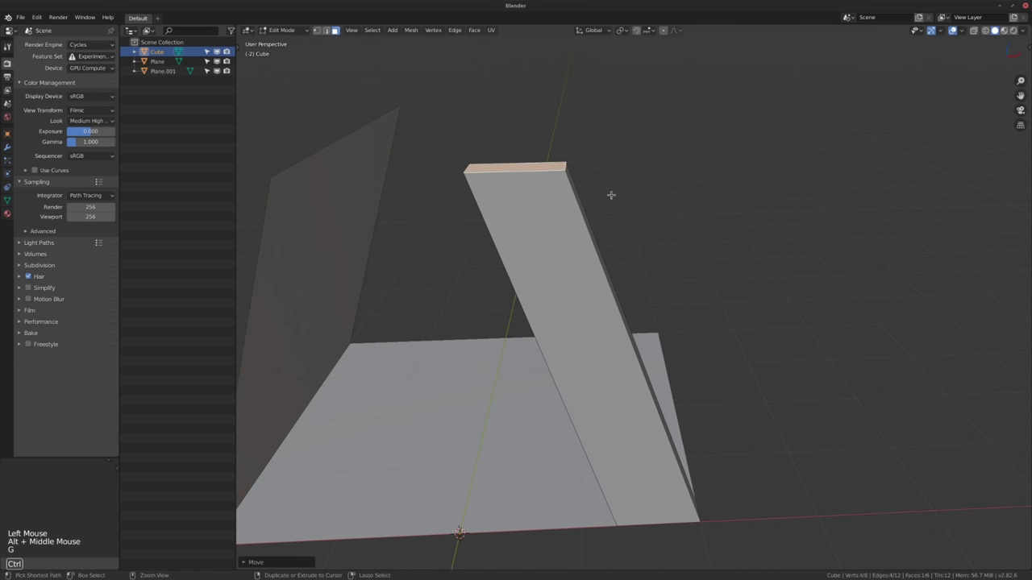
Examine the slanted pillar from several angles and compare its tilt with the slanted side wall.
mouse_move(610, 196)
middle_mouse_down("alt")
mouse_move(580, 196)
mouse_move(650, 181)
mouse_move(592, 197)
middle_mouse_up("alt")
scroll(650, 181, "down", 2)
middle_click_drag(593, 197, 588, 200)
scroll(588, 201, "up", 2)
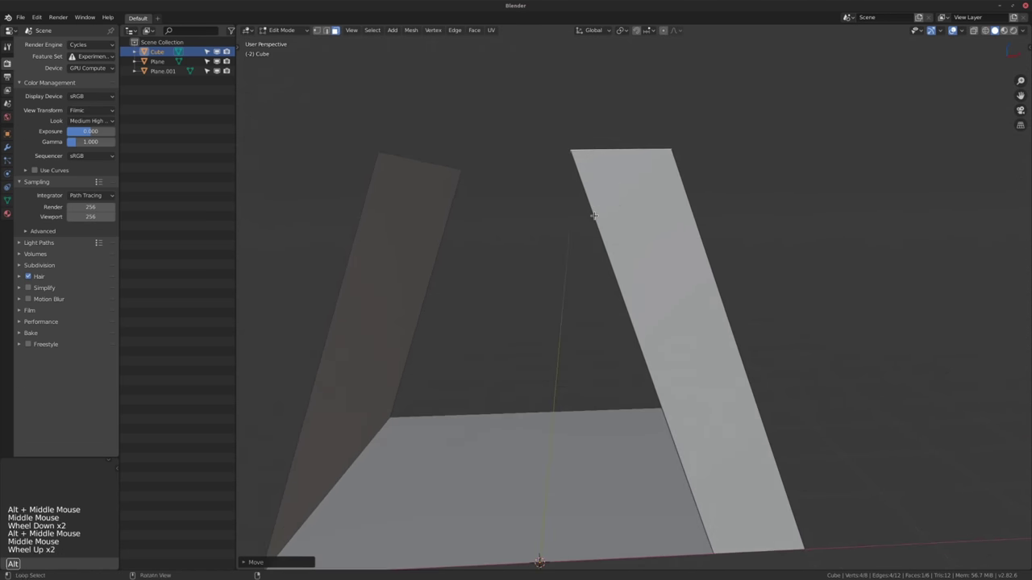
middle_click(407, 177, "alt")
middle_click_drag(656, 152, 653, 193, "alt")
scroll(657, 199, "down", 1)
middle_click(578, 185, "alt")
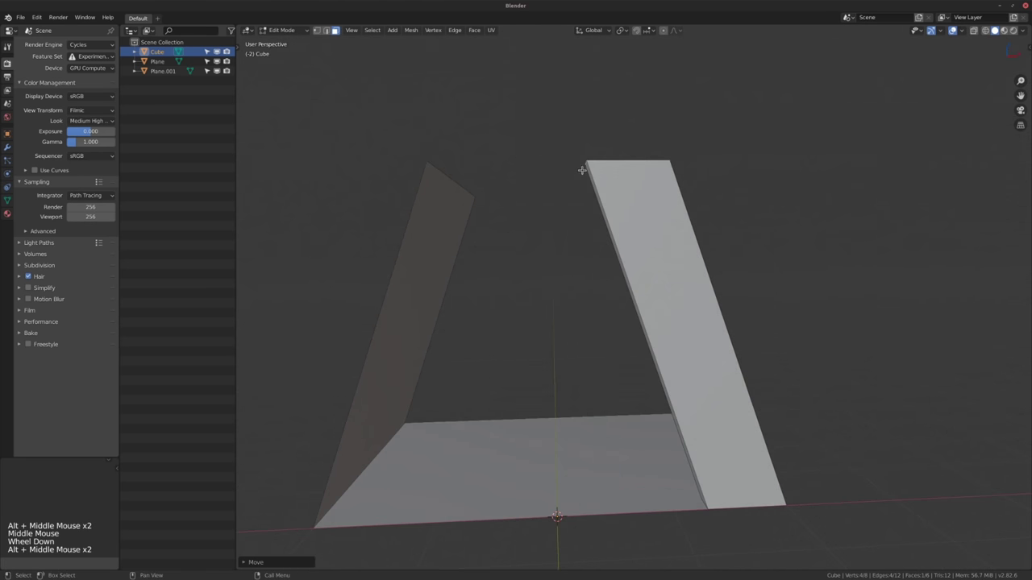
scroll(581, 182, "down", 1)
middle_click(559, 201, "alt")
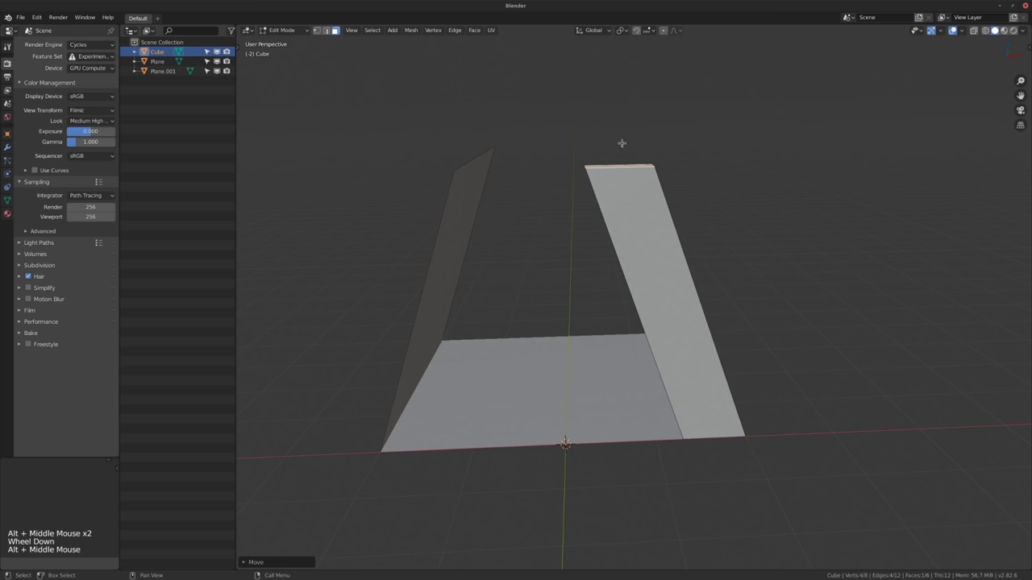
middle_click(594, 357, "alt")
middle_click_drag(594, 357, 594, 369)
Add a plane at the world origin and rotate its mesh 180 degrees about X.
key("Tab")
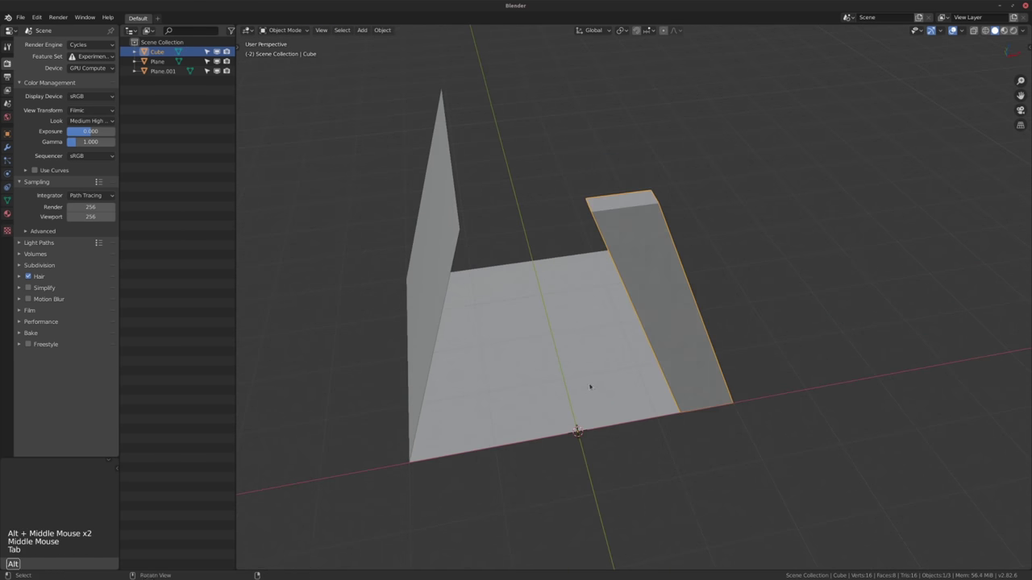
middle_click(591, 385, "alt")
key("shift+a")
mouse_move(590, 377)
left_click(641, 144)
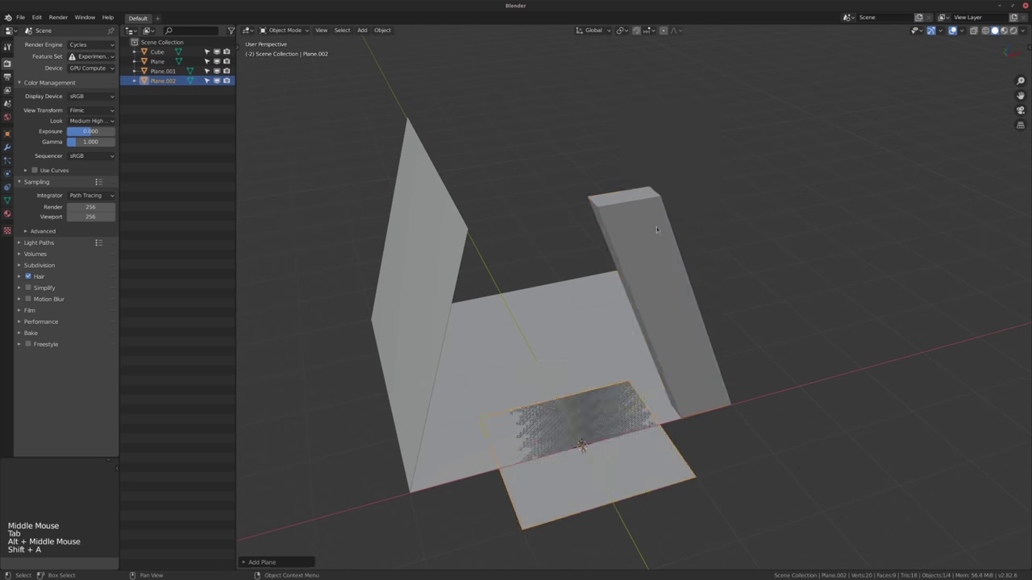
middle_click(613, 345, "alt")
key("Tab")
type("rx180")
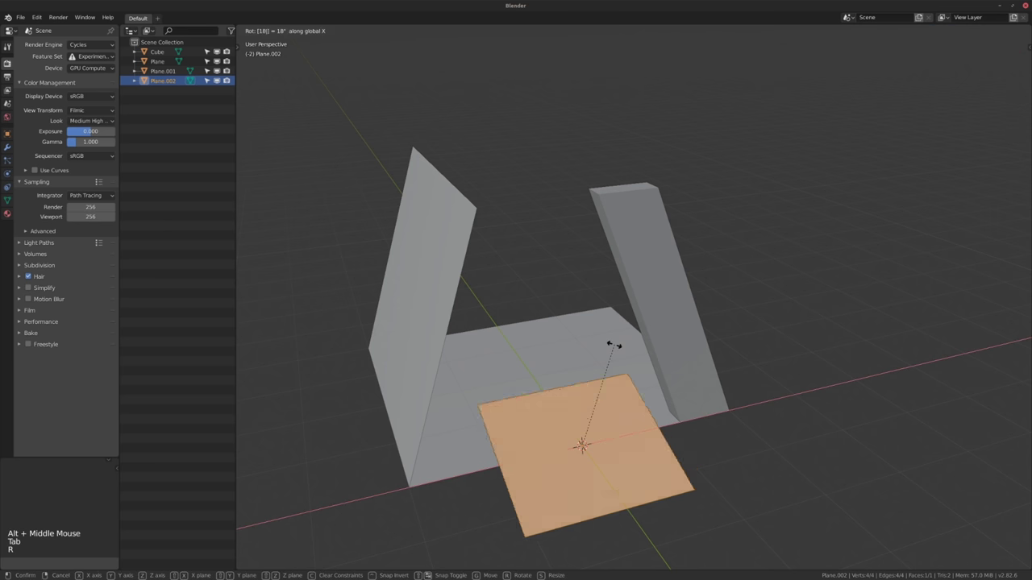
key("Return")
Raise the new plane along Z to the height of the wall's and pillar's tops as a ceiling.
key("g")
key("z")
left_click(578, 94)
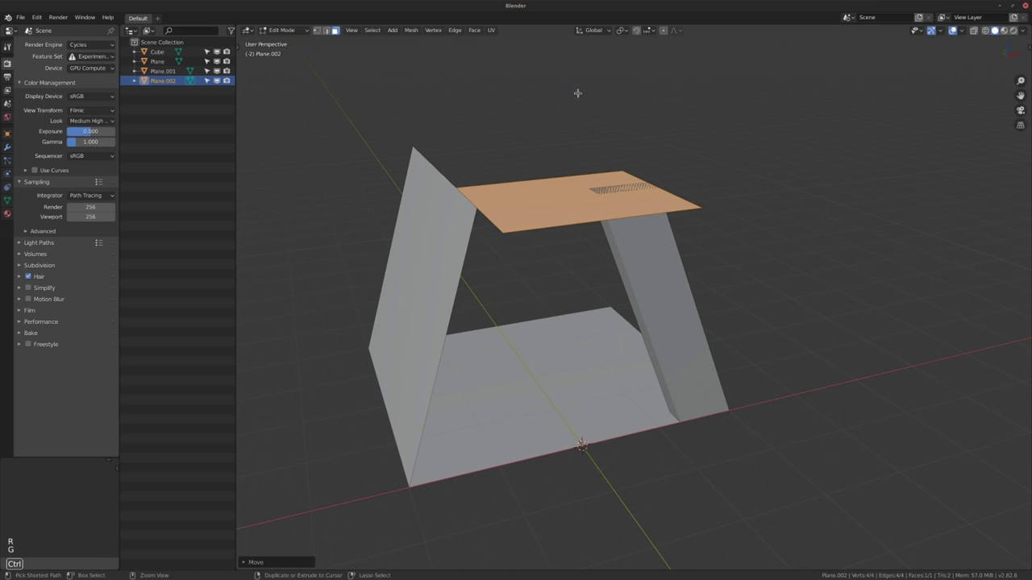
Move the ceiling plane back along Y until its front edge lines up with the pillar's front.
middle_click(540, 242, "alt")
middle_click_drag(540, 242, 601, 268)
key("g")
key("y")
left_click(510, 251)
Extend the ceiling to the back of the side wall by moving its rear edge along Y.
middle_click_drag(512, 250, 426, 269, "alt")
middle_click_drag(426, 269, 484, 278)
middle_click_drag(621, 278, 526, 241, "alt")
key("2")
left_click(540, 239)
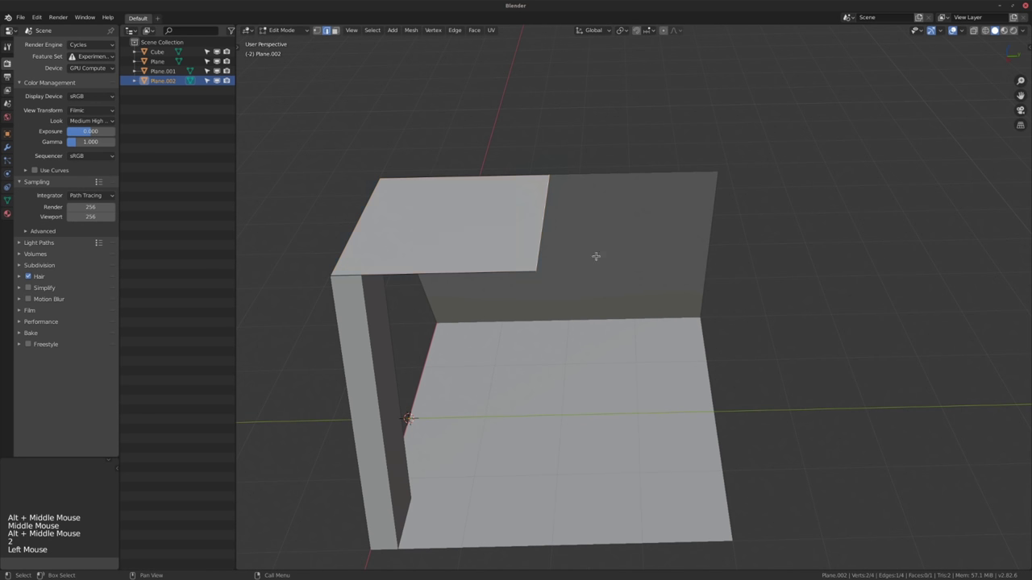
middle_click(596, 256, "alt")
key("g")
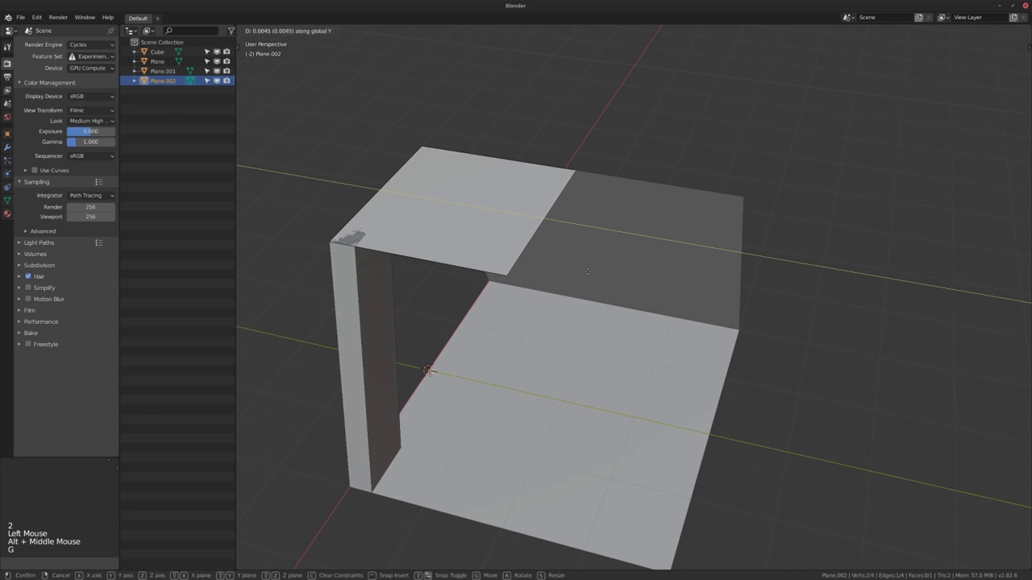
left_click(503, 336)
Examine how the ceiling meets the side wall and pillar from several angles, returning to Object Mode.
middle_click_drag(503, 336, 509, 282, "alt")
middle_click_drag(509, 282, 600, 282)
middle_click_drag(601, 282, 652, 278)
scroll(577, 289, "down", 1)
scroll(582, 275, "down", 2)
middle_click_drag(651, 278, 571, 290)
scroll(516, 307, "down", 1)
middle_click_drag(515, 307, 642, 293, "alt")
key("Tab")
middle_click_drag(641, 294, 674, 292)
Turn on the Face Orientation overlay in the viewport.
left_click(1024, 31)
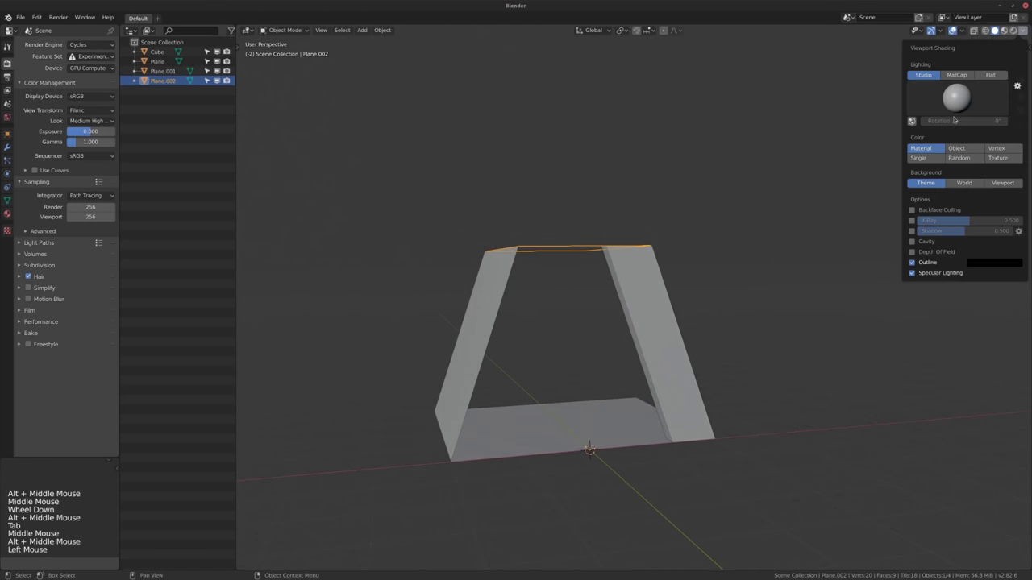
left_click(962, 31)
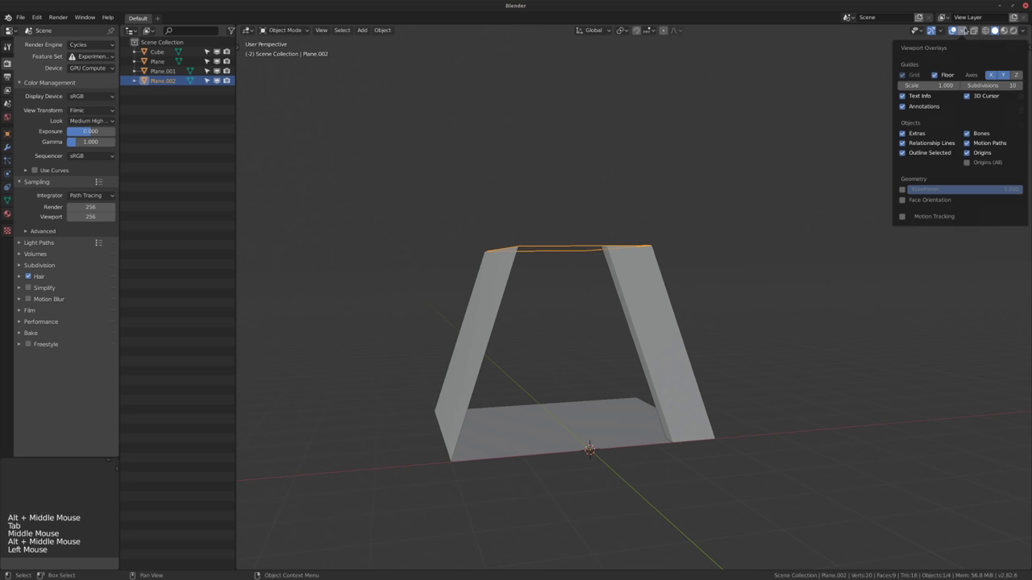
left_click(902, 201)
scroll(580, 281, "up", 2)
Add a camera and clear its rotation and location.
middle_click_drag(612, 330, 569, 348, "alt")
key("shift+a")
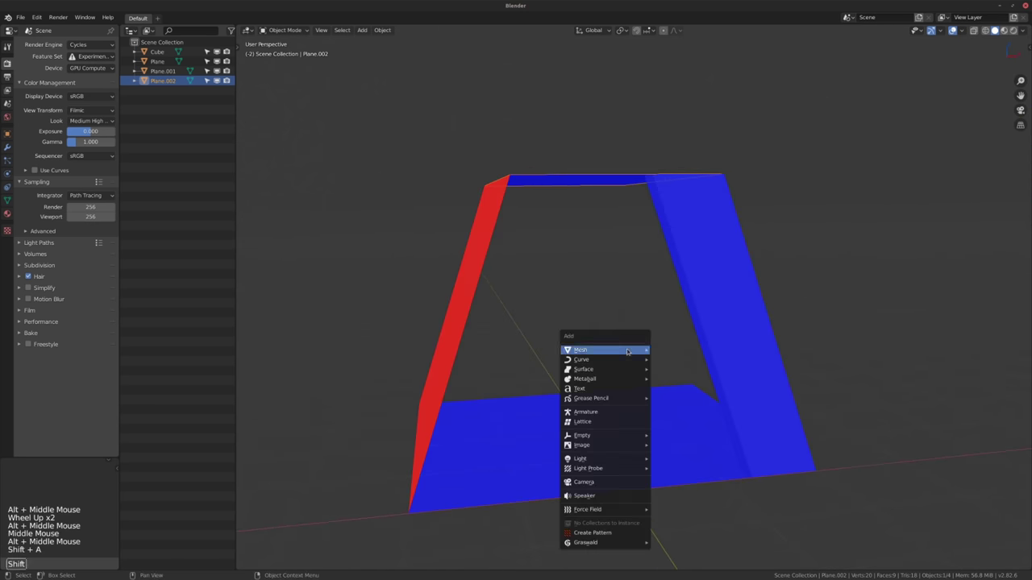
left_click(583, 481)
middle_click_drag(583, 481, 622, 467, "alt")
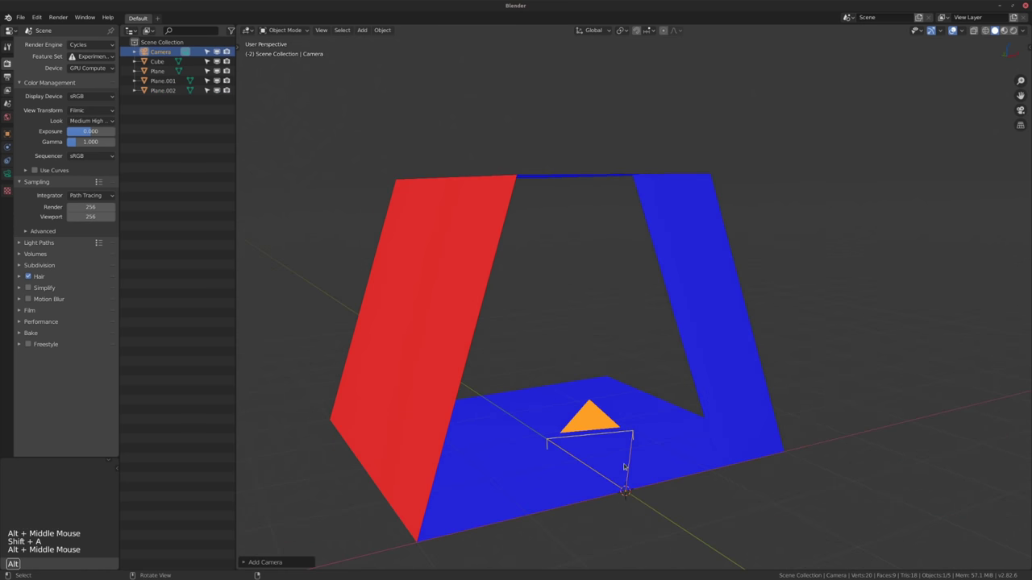
key("alt+r")
key("alt+g")
Set the render output resolution to 1080 × 1350 px.
left_click(8, 76)
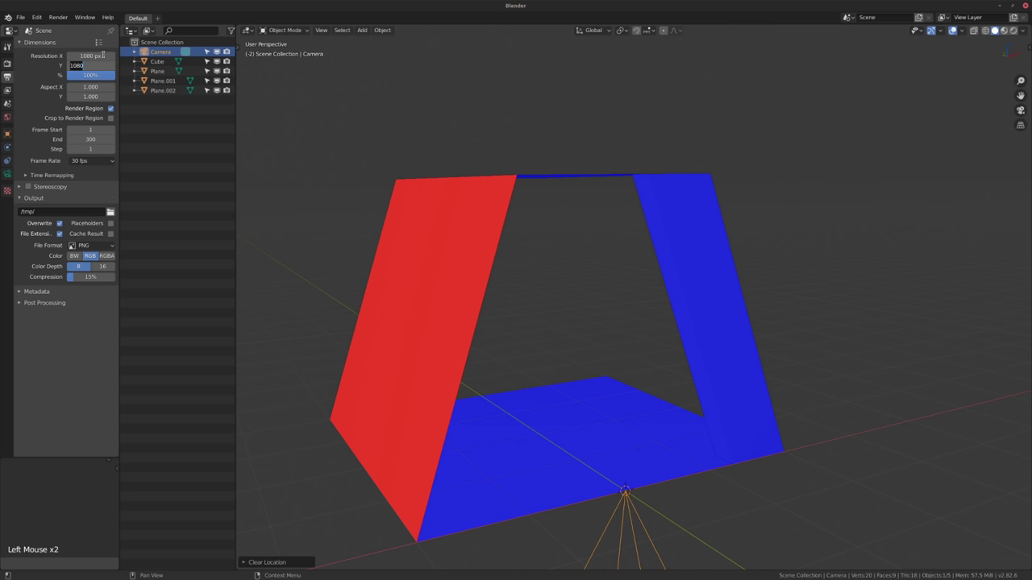
key("Return")
Rotate the camera 90 degrees about X and raise it along Z to about the middle of the room's height.
middle_click_drag(636, 355, 647, 352)
type("rx90")
key("Return")
key("g")
key("z")
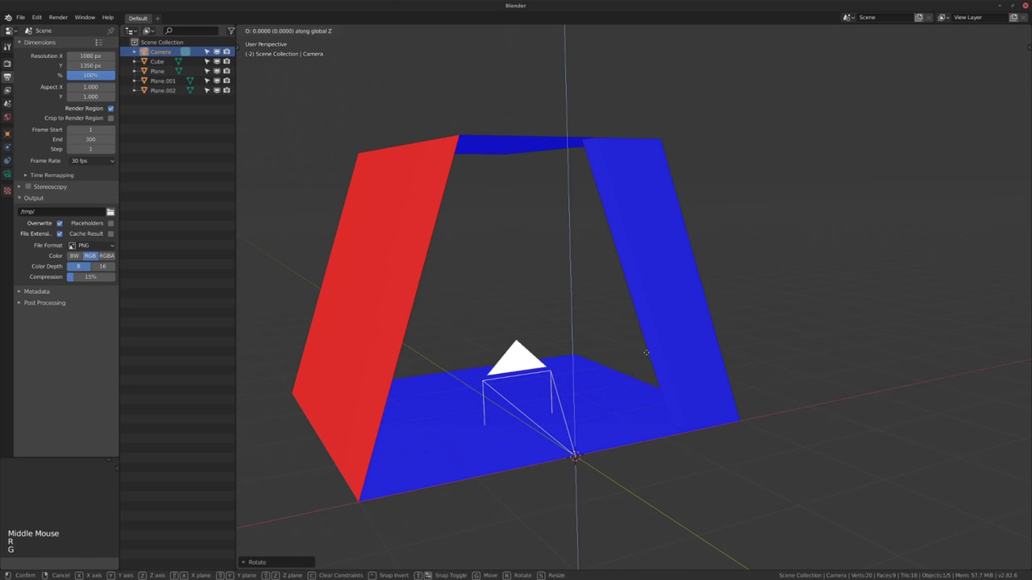
key("Return")
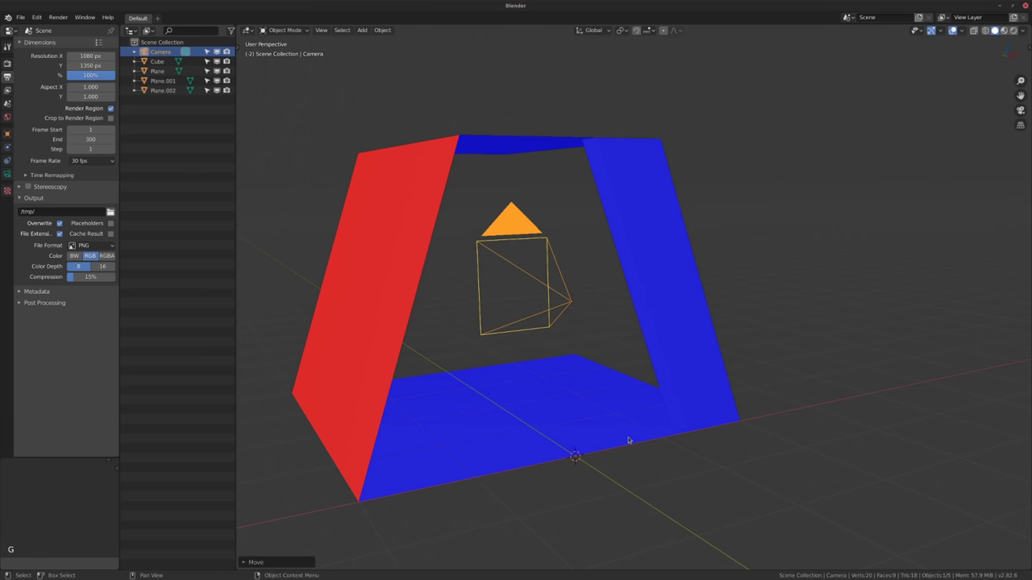
Check the framing through the camera and examine the camera's placement in the room from outside.
key("KP_0")
middle_click(624, 441, "alt")
scroll(601, 435, "down", 10)
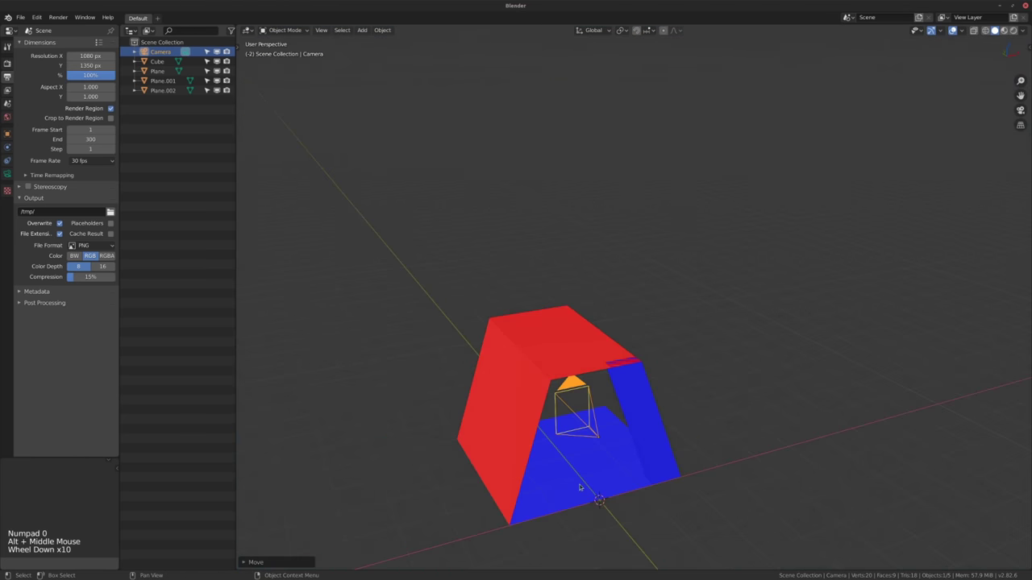
middle_click_drag(604, 436, 555, 449)
scroll(612, 434, "up", 3)
middle_click(612, 434, "alt")
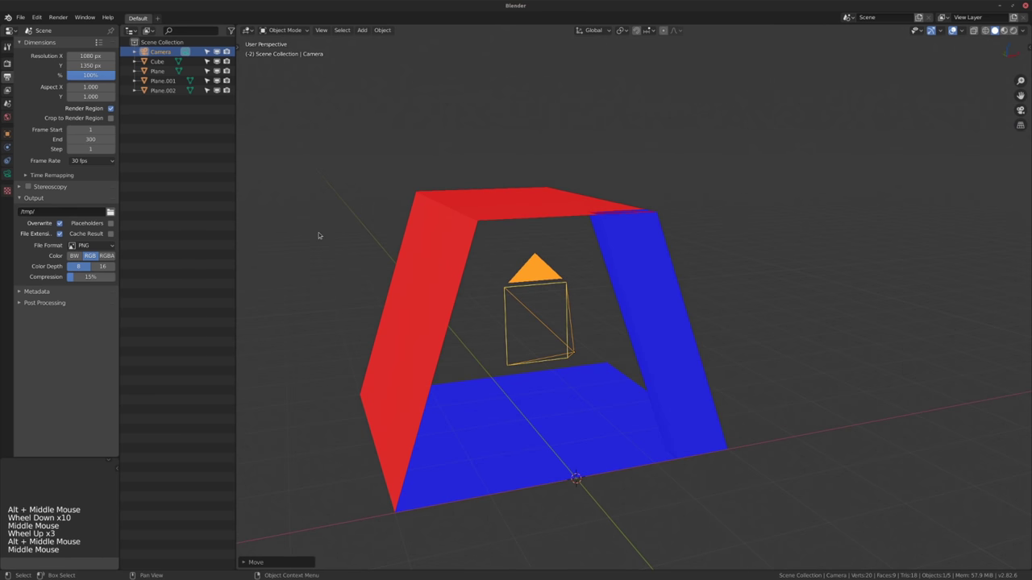
Rename the pillar's Cube object as MESH.Pillars.
left_click(158, 68)
left_click(159, 63)
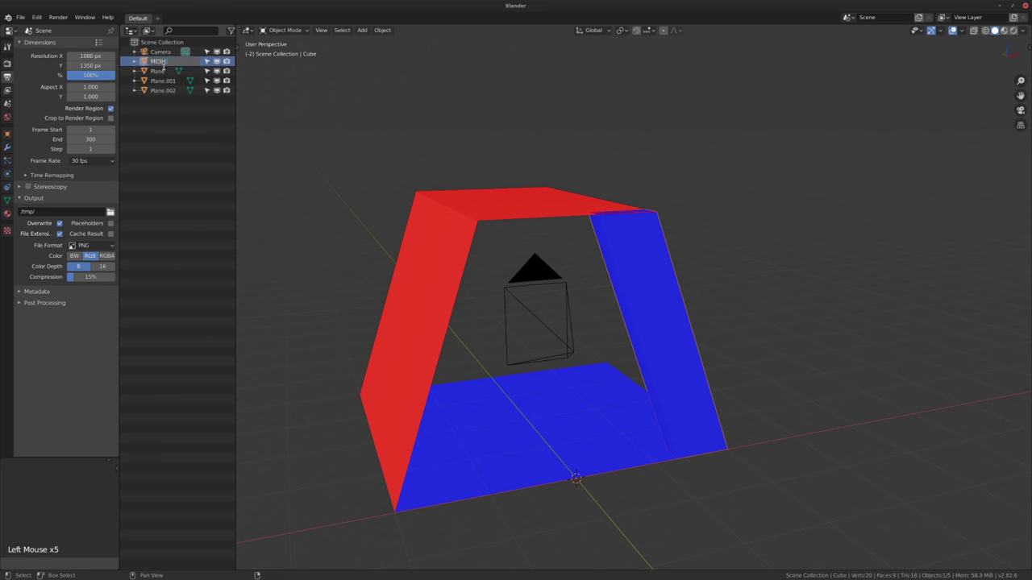
key("Return")
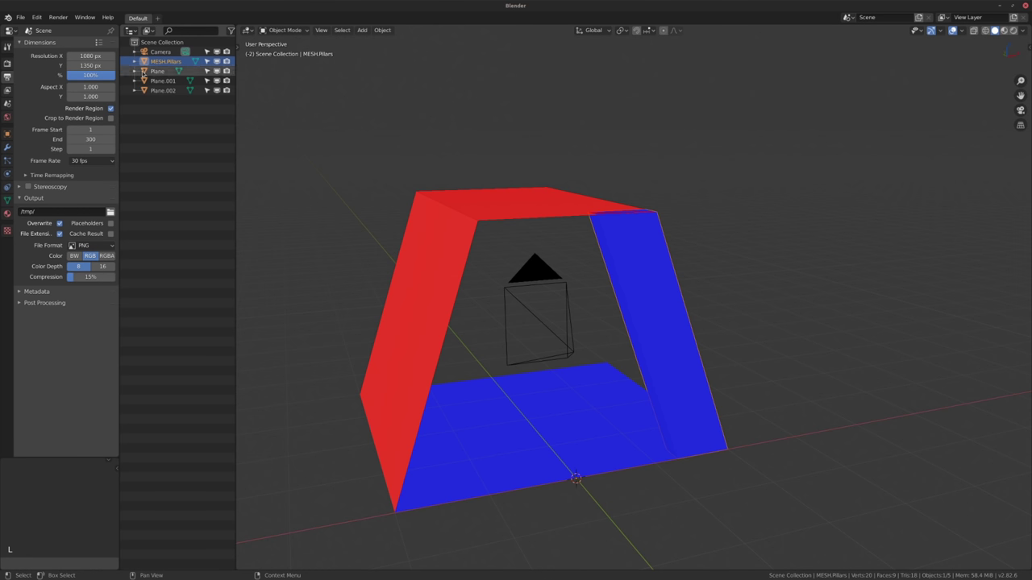
Rename the floor's Plane object as MESH.Floor.
left_click(144, 71)
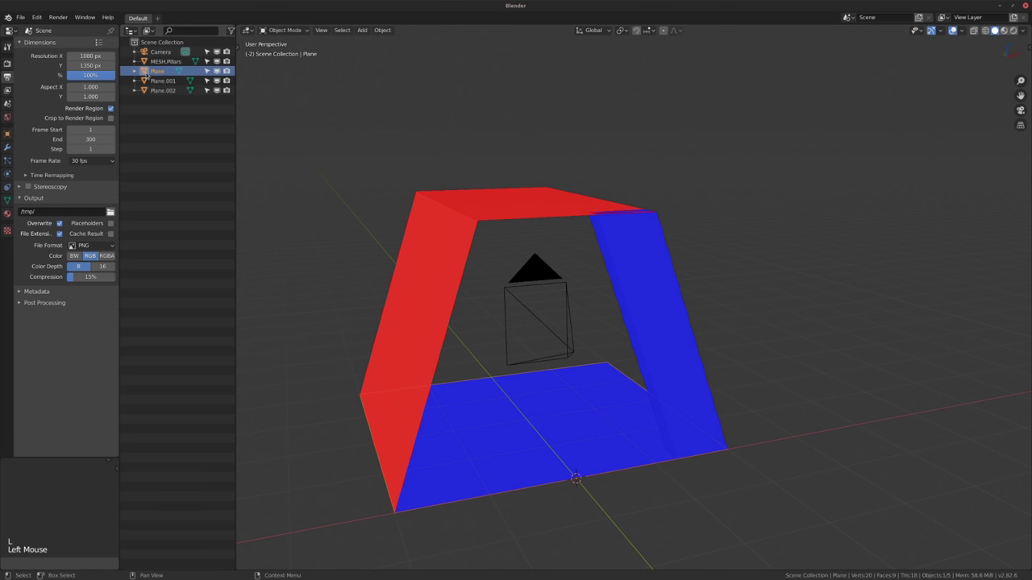
middle_click_drag(614, 483, 613, 516, "alt")
left_click(164, 73)
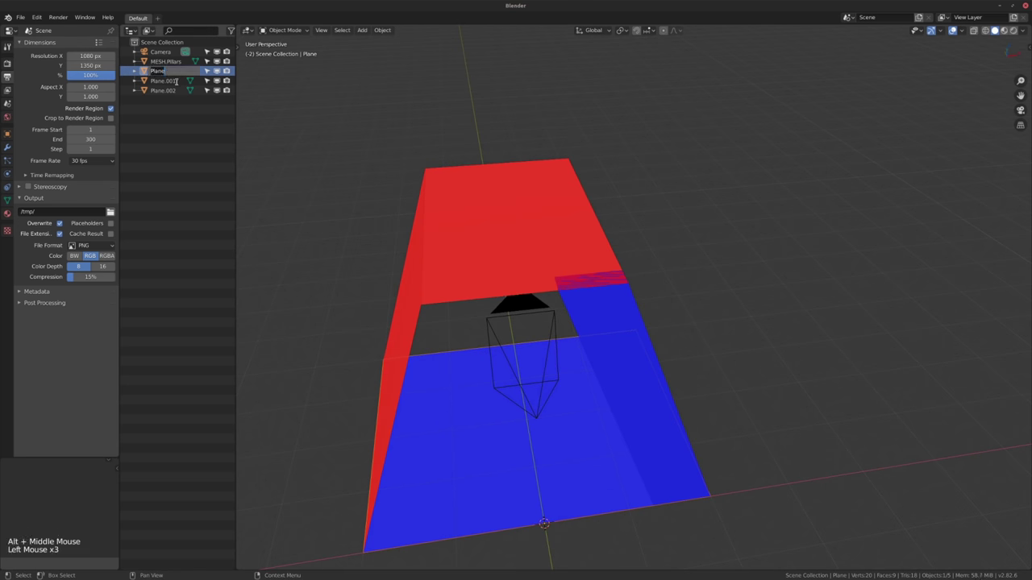
type("MESH.Floor")
key("Return")
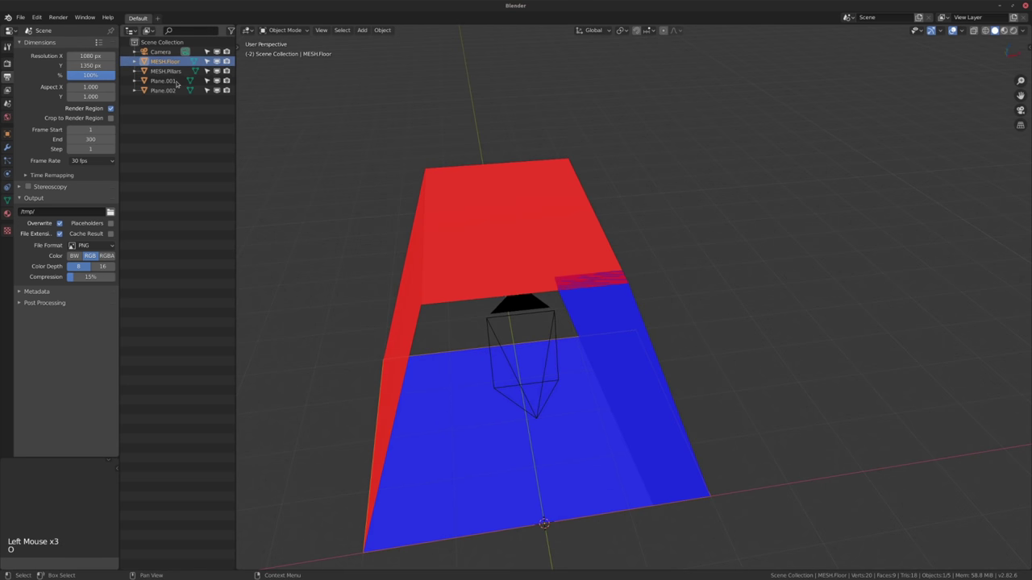
Rename the slanted side wall as MESH.Wall and the top plane as MESH.Roof.
left_click(160, 82)
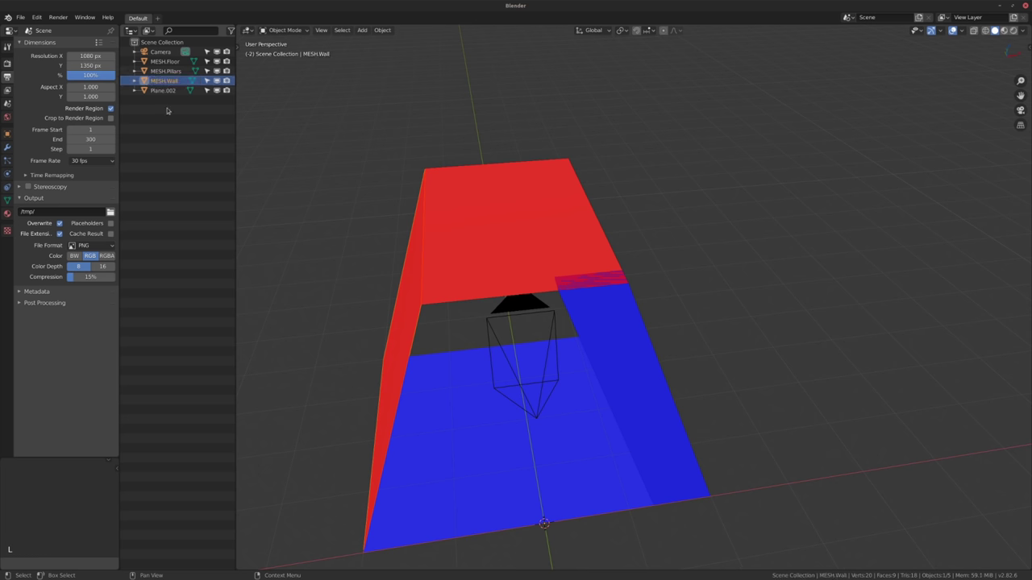
double_click(163, 90)
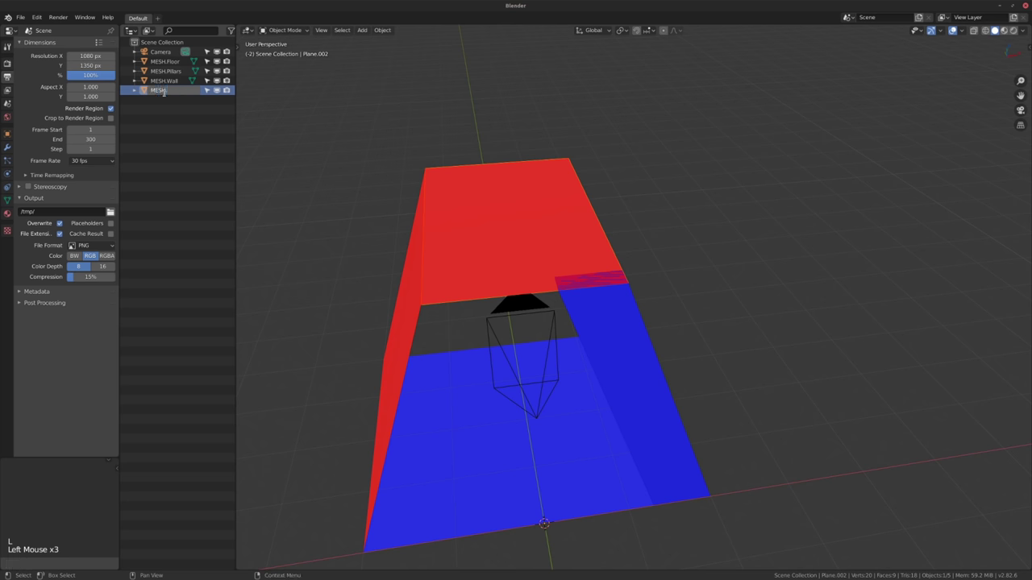
key("Return")
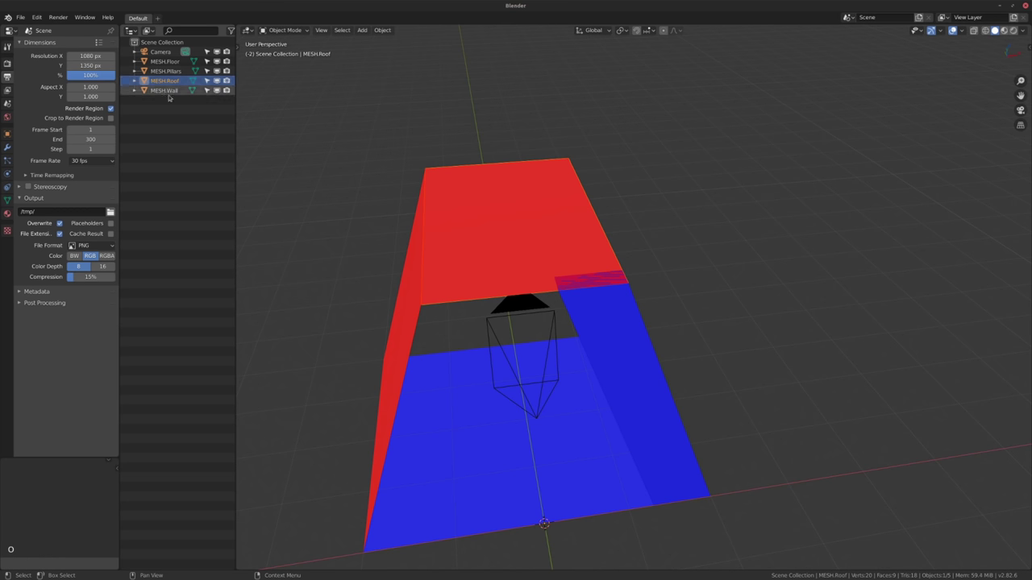
Rename the top plane as MESH.Ceiling.
middle_click_drag(486, 277, 488, 238, "alt")
double_click(172, 81)
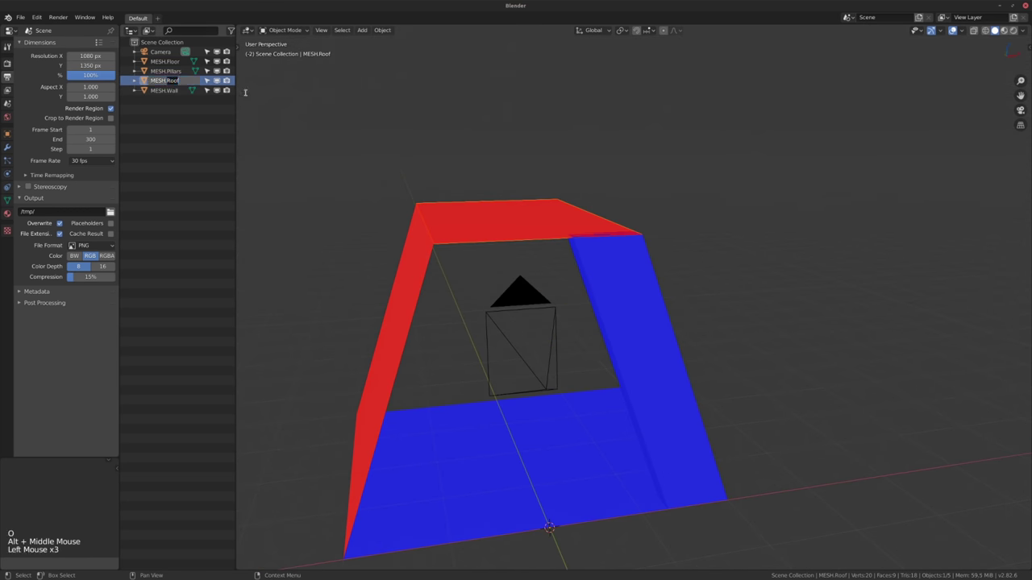
type("MESH.CEILING")
key("Return")
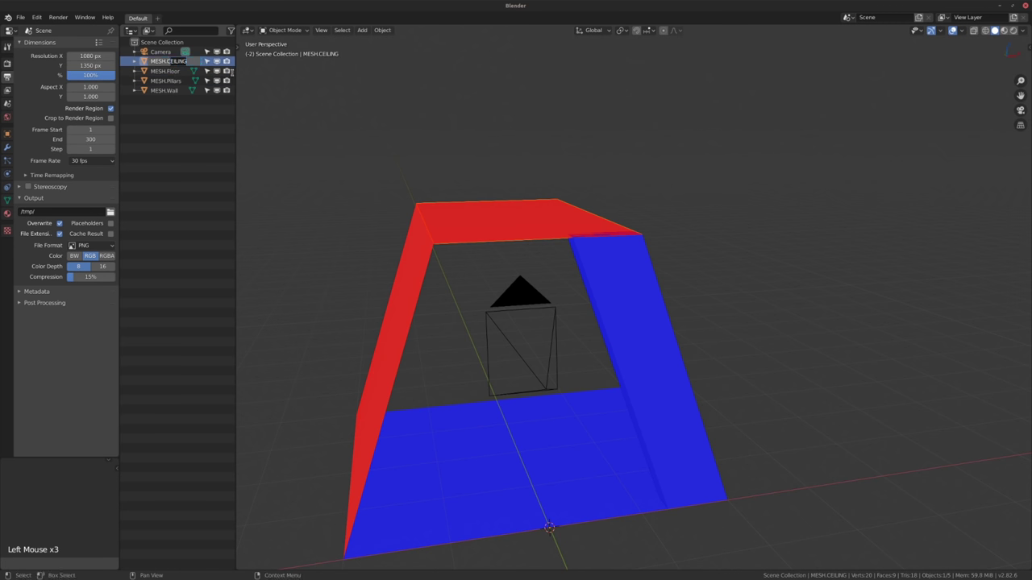
type("MESH.Ceiling")
key("Return")
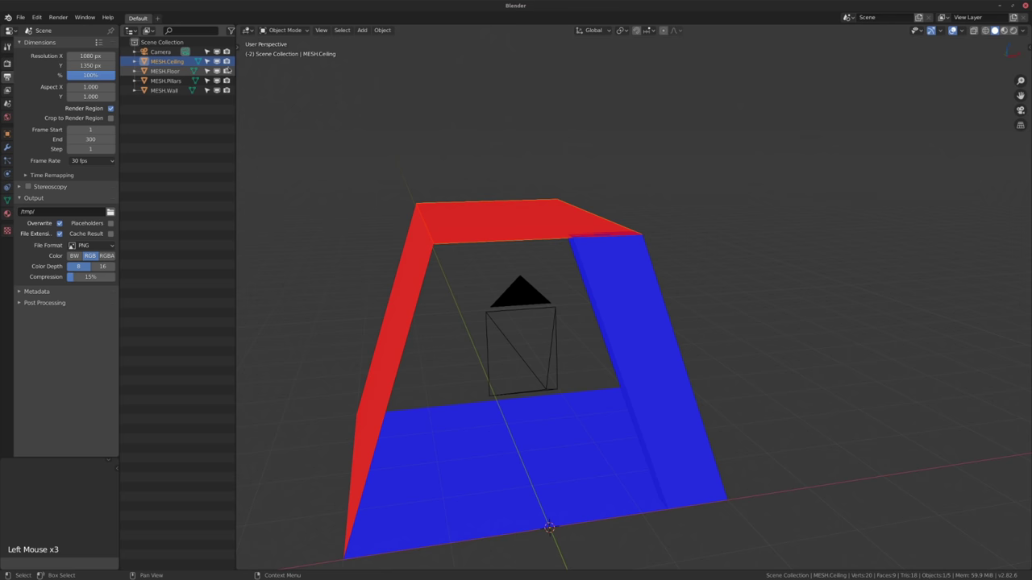
Select the pillar and isolate it in local view.
middle_click_drag(421, 373, 457, 415)
middle_click_drag(440, 423, 460, 451, "alt")
left_click(462, 449)
key("KP_Divide")
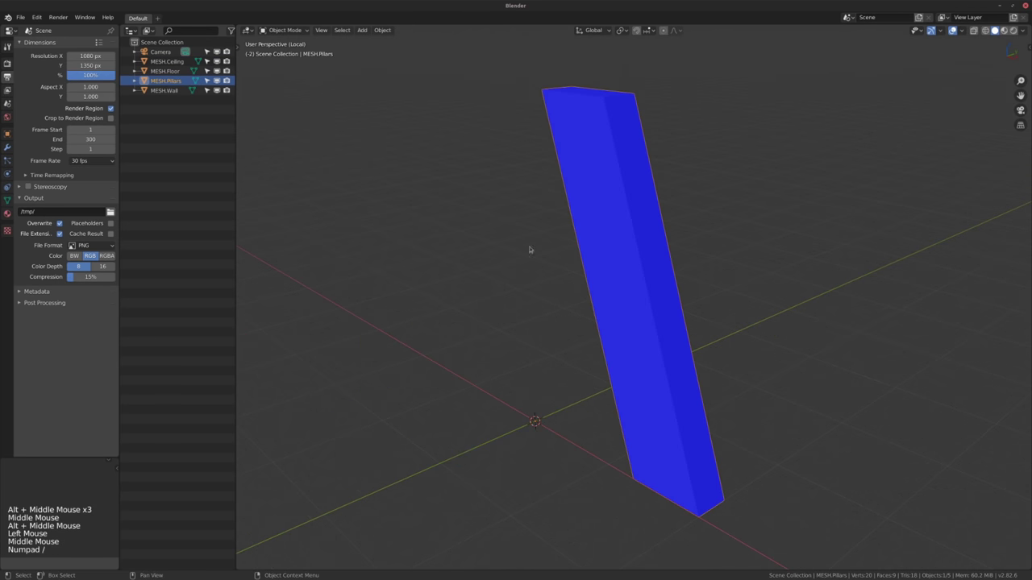
Delete the top end face of the isolated pillar in face select mode.
scroll(529, 250, "up", 1)
key("Tab")
middle_click_drag(529, 250, 569, 223)
key("x")
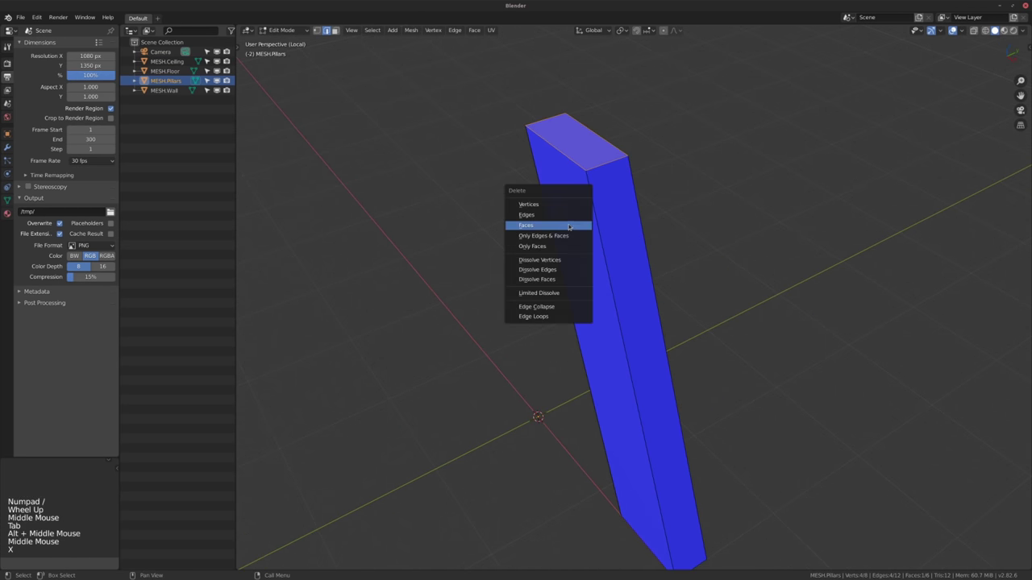
left_click(565, 167)
key("x")
key("3")
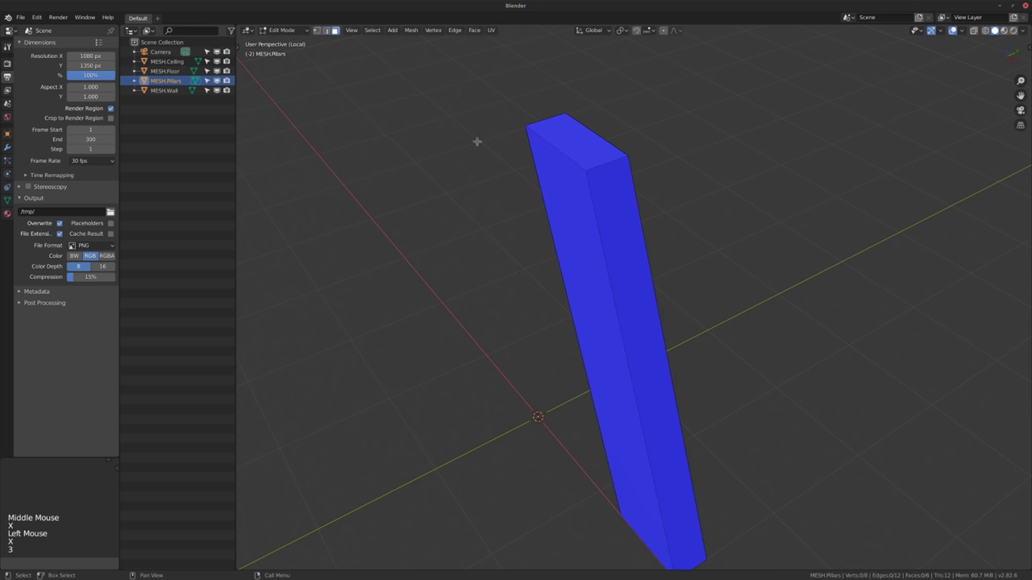
left_click(572, 144)
key("x")
left_click(572, 144)
middle_click_drag(569, 258, 570, 523)
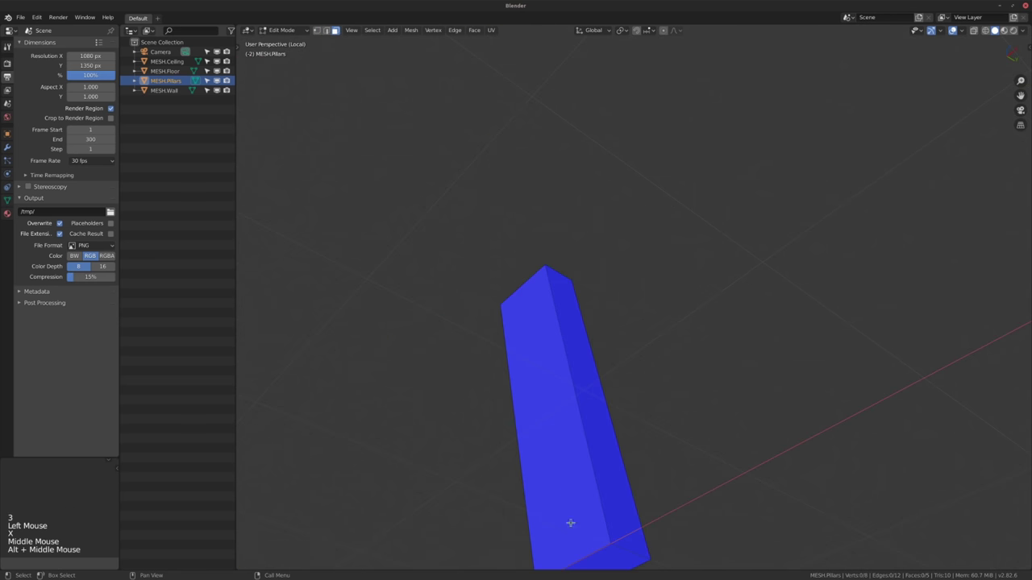
Delete the bottom end face of the pillar, leave Edit Mode and exit local view.
left_click(606, 554)
key("x")
left_click(613, 557)
key("ctrl+z")
middle_click_drag(532, 393, 582, 347)
key("x")
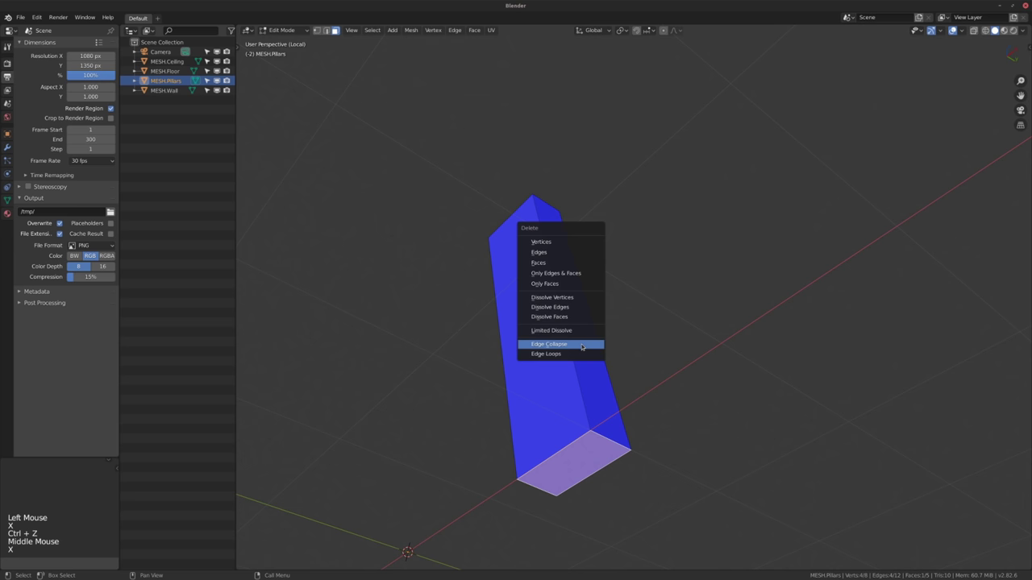
left_click(548, 263)
middle_click_drag(548, 263, 494, 436, "alt")
key("Tab")
key("KP_Divide")
mouse_move(494, 436)
middle_mouse_down("alt")
mouse_move(487, 452)
mouse_move(456, 448)
mouse_move(475, 439)
middle_mouse_up("alt")
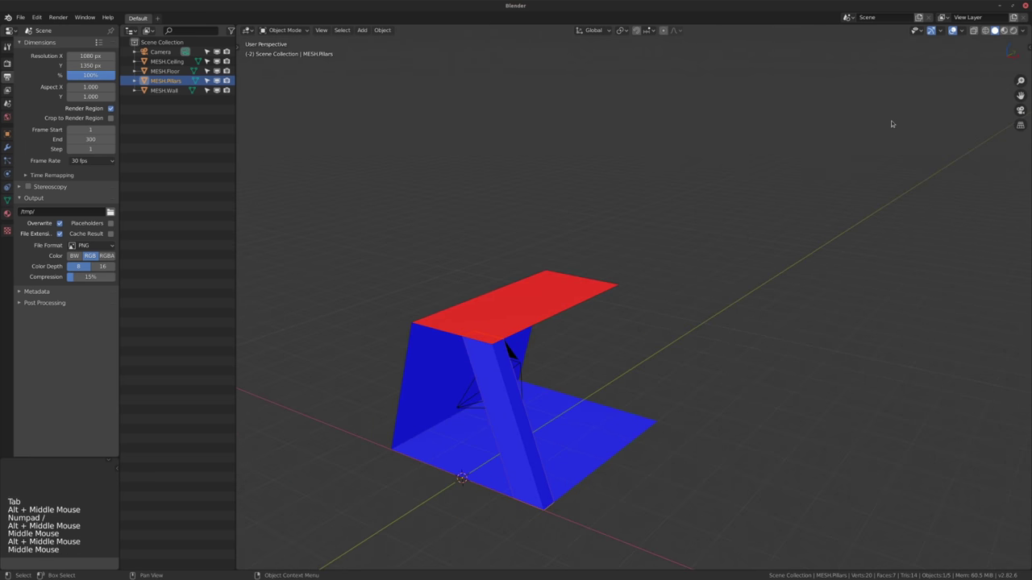
Turn off the red and blue face orientation overlay in the viewport.
left_click(963, 31)
left_click(910, 203)
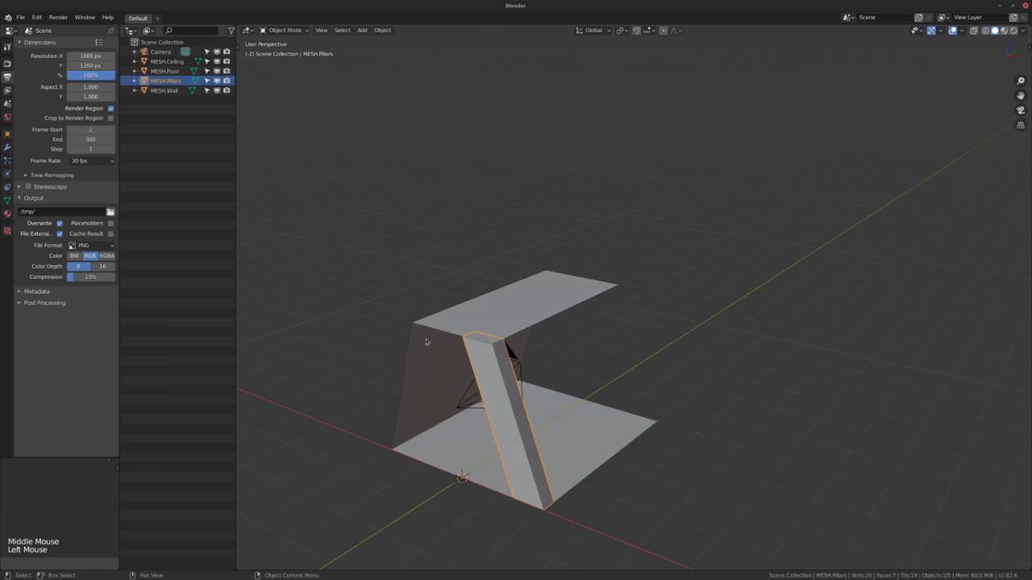
Examine the room, pillar and camera from several sides.
middle_click_drag(425, 338, 437, 296)
middle_click_drag(438, 297, 579, 308, "alt")
scroll(523, 290, "up", 2)
middle_click_drag(579, 307, 542, 311)
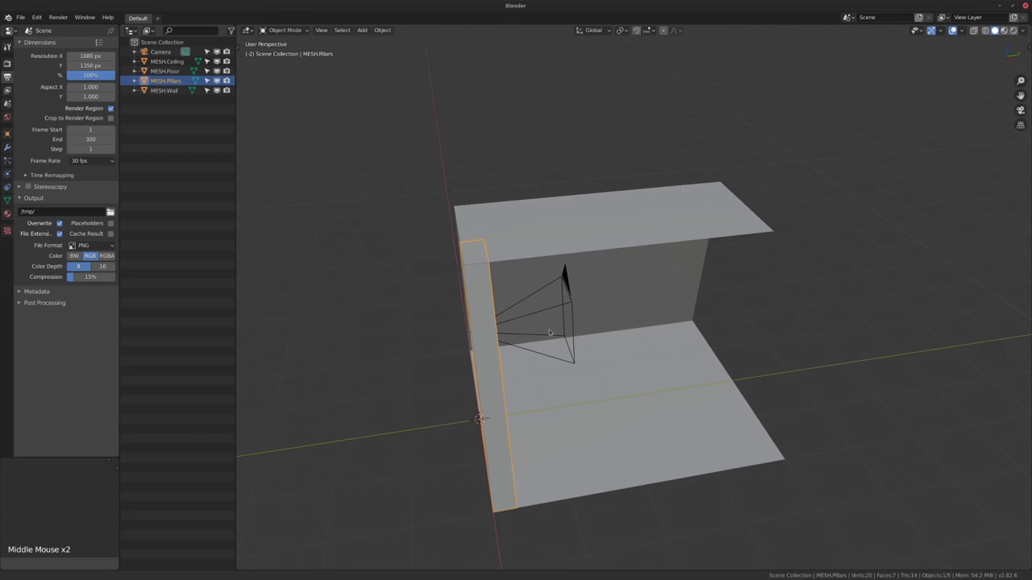
scroll(541, 311, "down", 1)
middle_click_drag(505, 345, 555, 343, "alt")
mouse_move(554, 342)
middle_mouse_down()
mouse_move(573, 343)
mouse_move(452, 364)
mouse_move(540, 347)
middle_mouse_up()
middle_click_drag(540, 347, 347, 289, "alt")
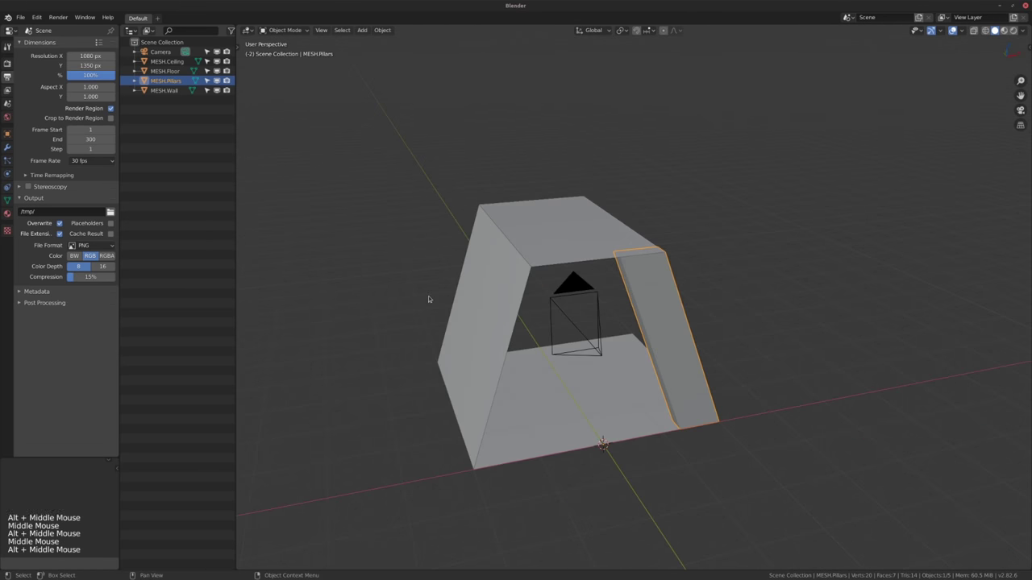
middle_click_drag(428, 299, 170, 271, "alt")
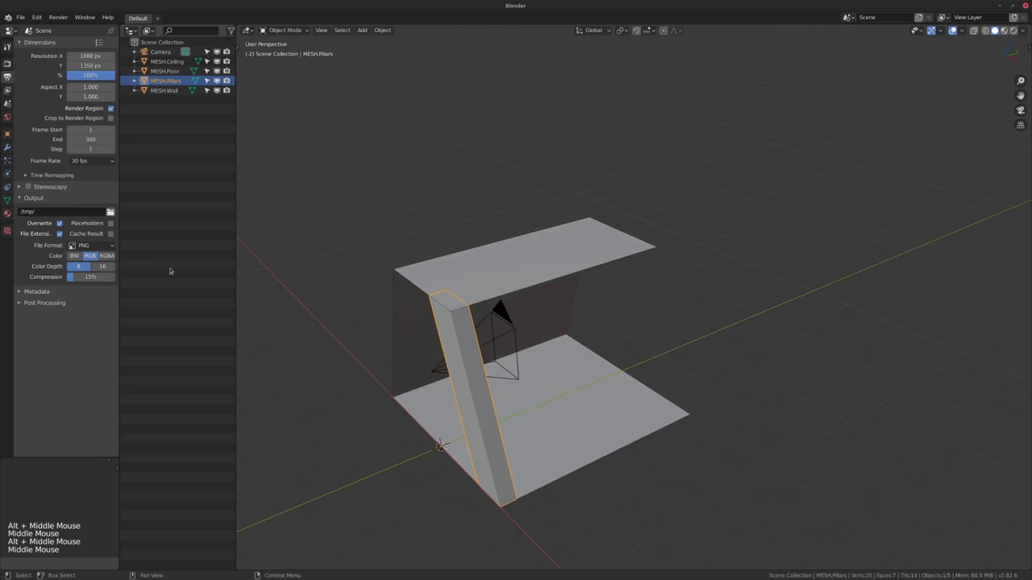
Add an Array modifier to the pillar, replacing the relative offset with a constant Y offset of 1.
left_click(7, 147)
left_click(67, 44)
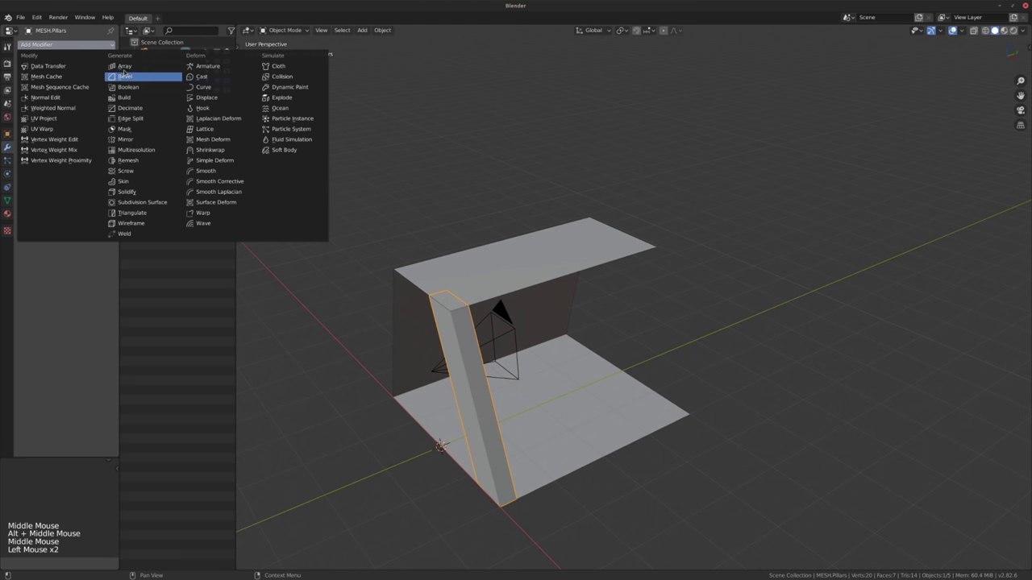
left_click(141, 71)
mouse_move(516, 347)
middle_mouse_down("alt")
mouse_move(600, 363)
mouse_move(524, 347)
middle_mouse_up("alt")
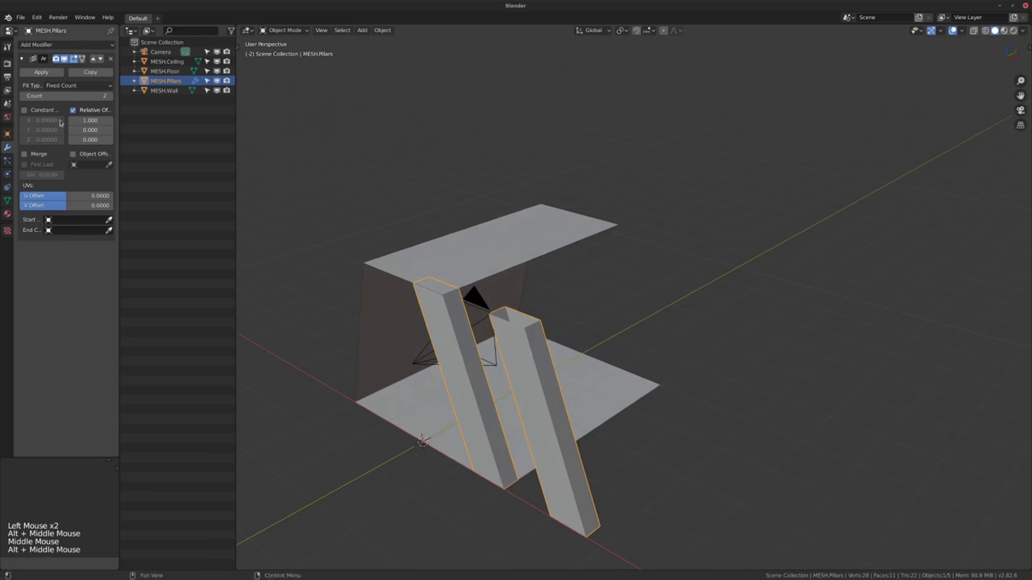
left_click(73, 109)
left_click(24, 110)
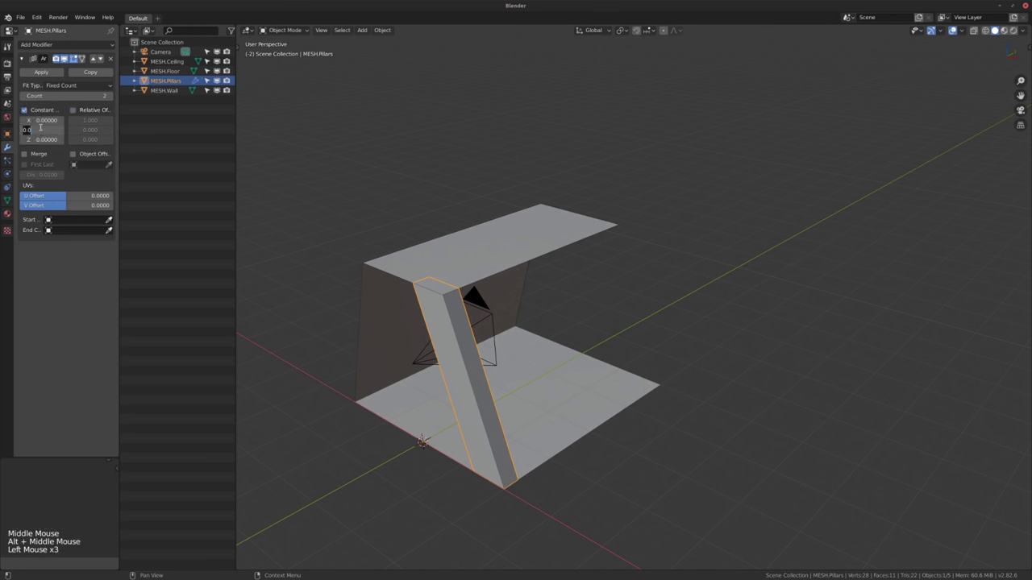
key("Return")
middle_click_drag(691, 300, 623, 285, "alt")
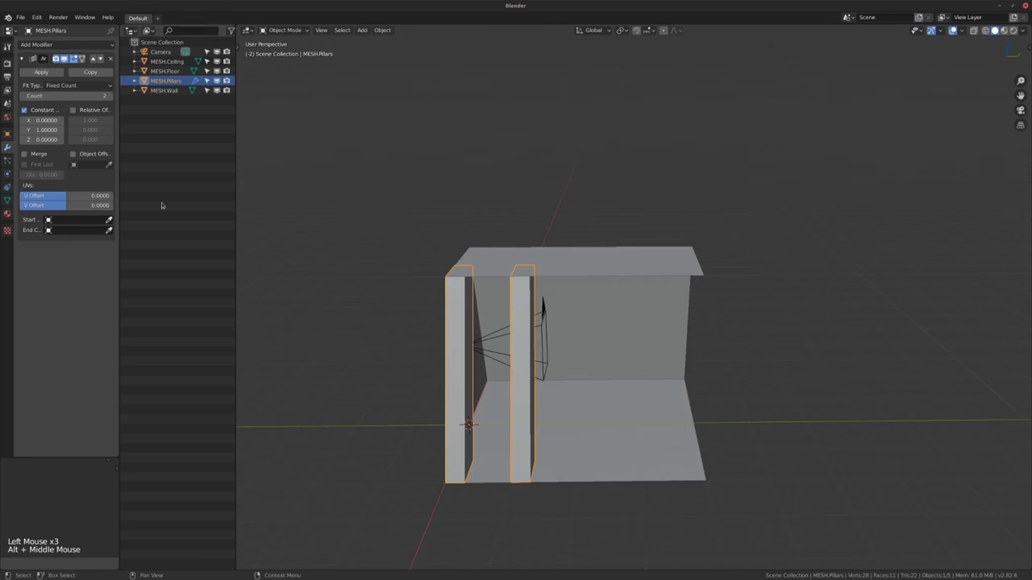
Raise the pillar array's count to 5.
left_click(110, 97)
left_click(110, 97)
left_click(110, 97)
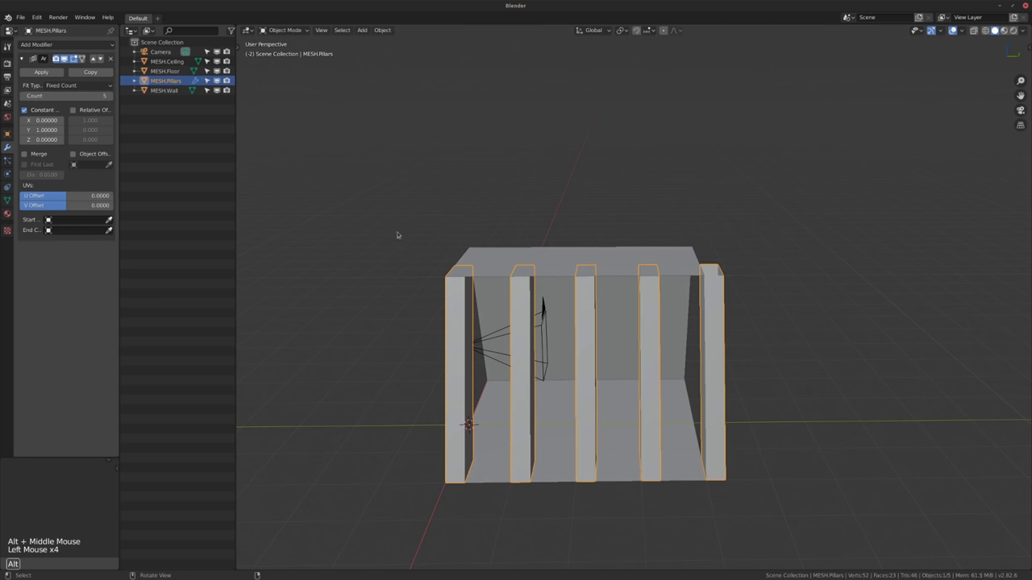
Reduce the pillar array's constant Y offset to 0.925 so the last pillar fits the ceiling's end.
middle_click_drag(499, 246, 520, 248, "alt")
mouse_move(519, 248)
middle_mouse_down()
mouse_move(357, 233)
mouse_move(505, 255)
middle_mouse_up()
scroll(359, 231, "up", 2)
scroll(500, 254, "up", 1)
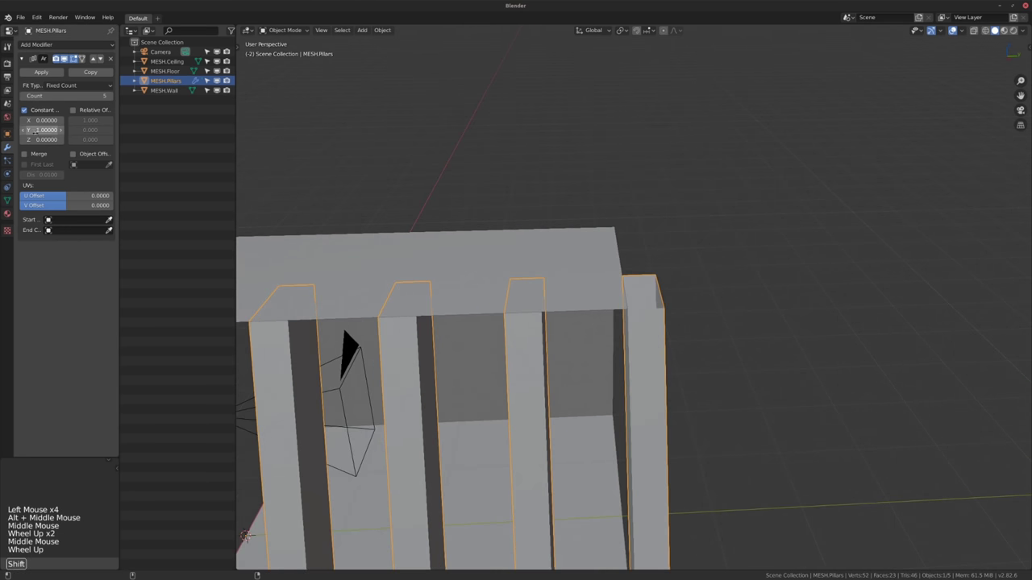
left_click_drag(35, 131, 17, 131, "shift")
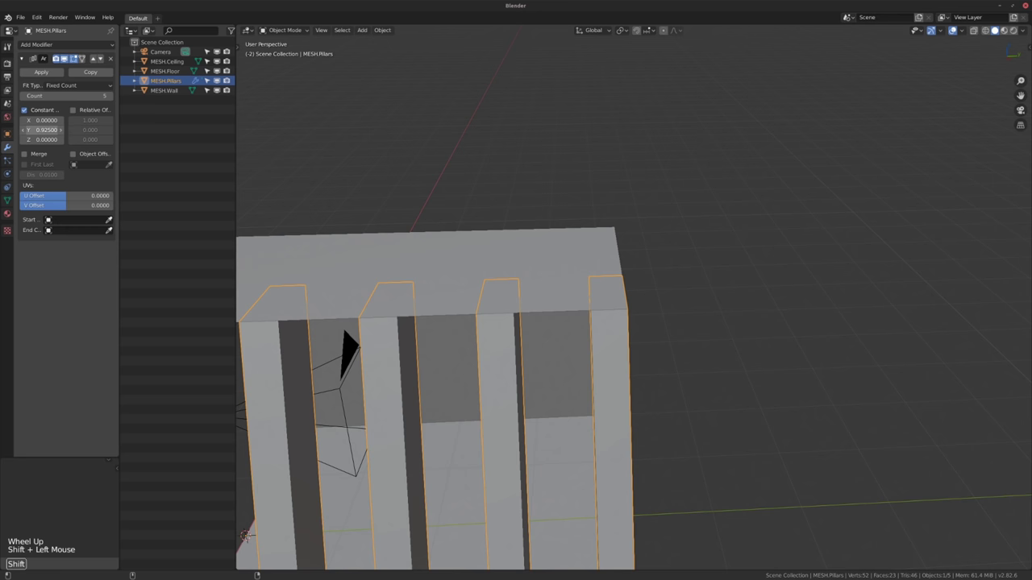
Inspect how the row of pillars aligns with the ceiling and floor.
scroll(457, 299, "up", 1)
middle_click_drag(429, 351, 556, 254)
scroll(580, 196, "down", 2)
middle_click_drag(556, 254, 669, 210)
middle_click_drag(669, 209, 558, 246)
middle_click_drag(558, 246, 569, 274, "alt")
middle_click_drag(569, 274, 587, 295)
scroll(586, 295, "down", 1)
middle_click_drag(587, 295, 532, 306, "alt")
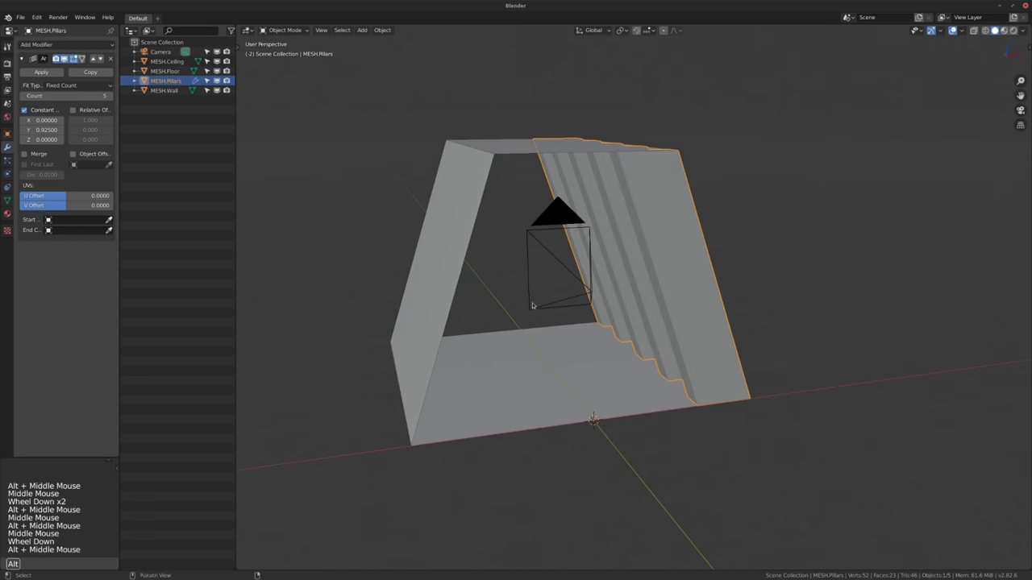
middle_click_drag(562, 370, 572, 355, "alt")
middle_click_drag(572, 355, 611, 351)
Assign an edge bevel weight to the two long inner edges of the first pillar, then return to Object Mode.
key("Tab")
scroll(612, 322, "up", 1)
key("2")
left_click(626, 288)
left_click(663, 344, "shift")
scroll(660, 363, "up", 4)
scroll(647, 333, "down", 1)
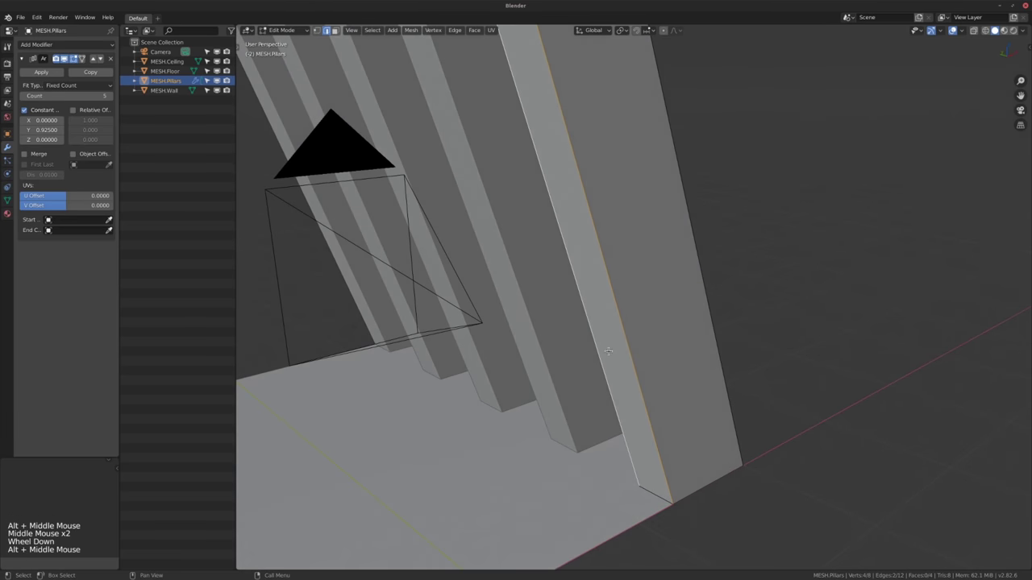
key("ctrl+e")
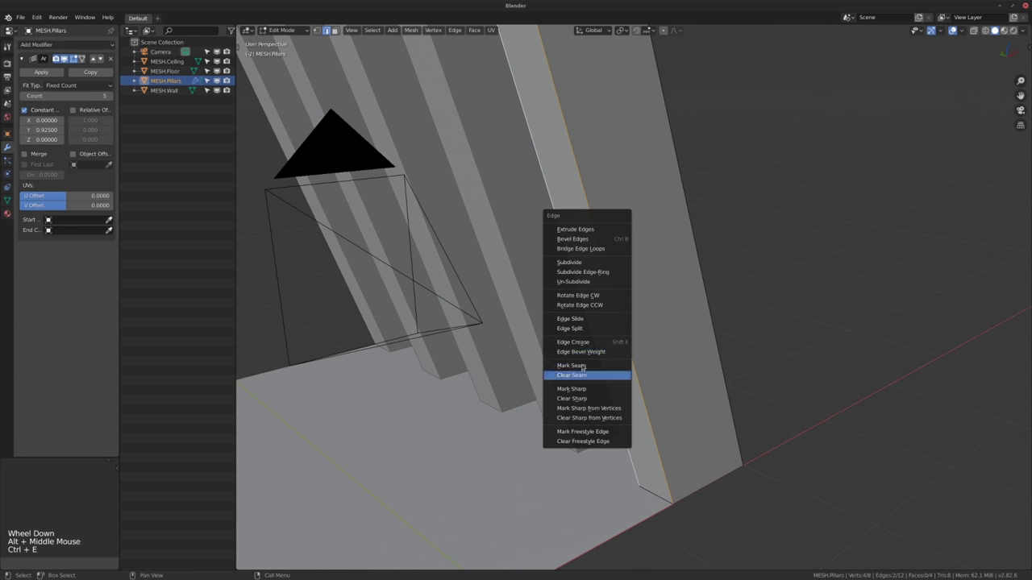
left_click(596, 351)
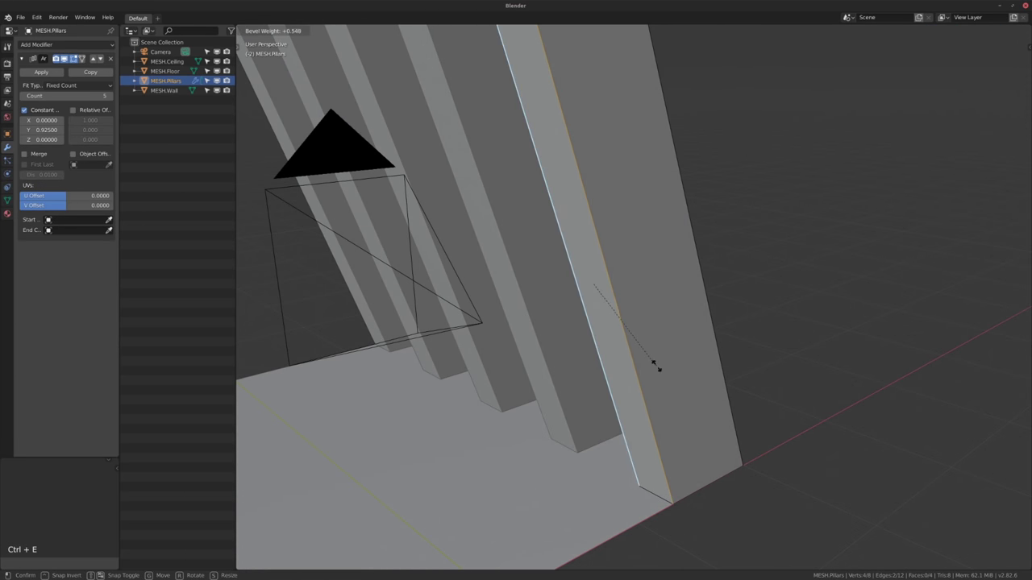
left_click(820, 32)
scroll(636, 200, "down", 2)
key("Tab")
Select the floor and add an Array modifier to it.
middle_click_drag(637, 200, 593, 290, "alt")
middle_click_drag(594, 290, 540, 335)
scroll(547, 354, "down", 1)
middle_click_drag(540, 336, 585, 349)
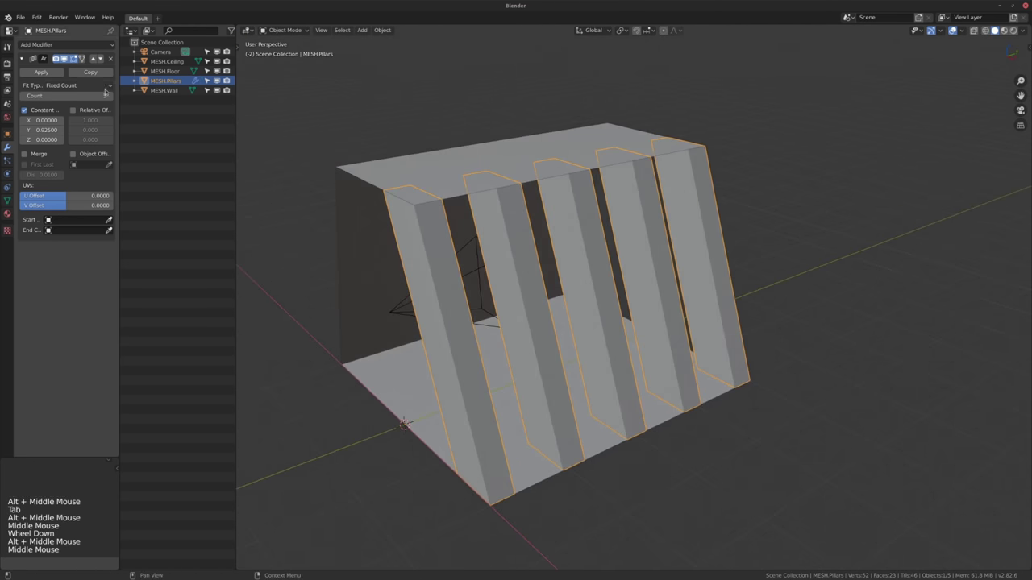
left_click(388, 399)
middle_click_drag(388, 399, 451, 338)
scroll(484, 306, "down", 2)
middle_click_drag(484, 307, 435, 250, "alt")
scroll(553, 276, "down", 3)
middle_click_drag(436, 250, 312, 229)
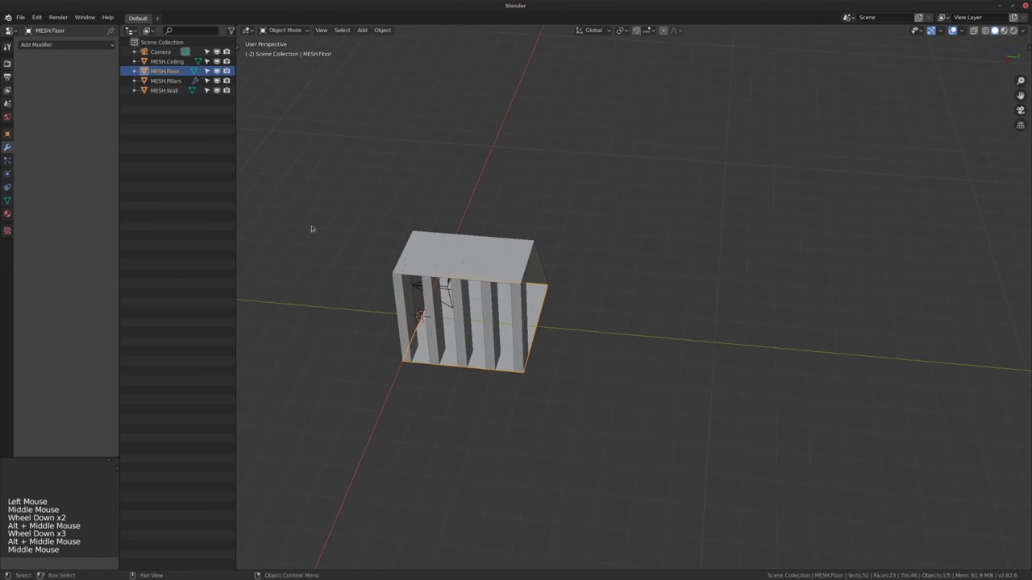
left_click(54, 45)
left_click(125, 67)
middle_click(386, 221)
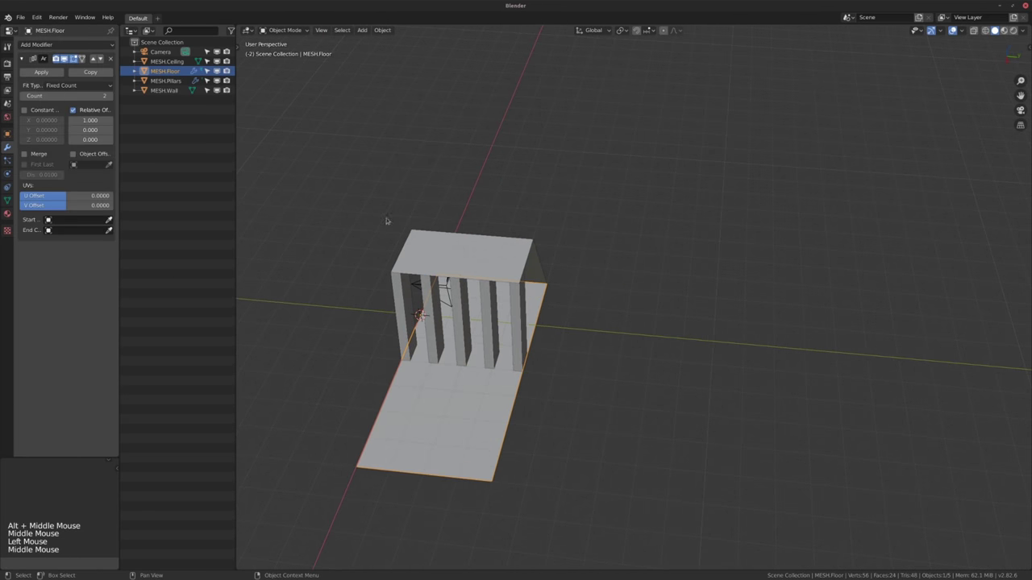
Replace the floor array's relative offset with a constant Y offset of 4.
left_click(72, 110)
left_click(25, 110)
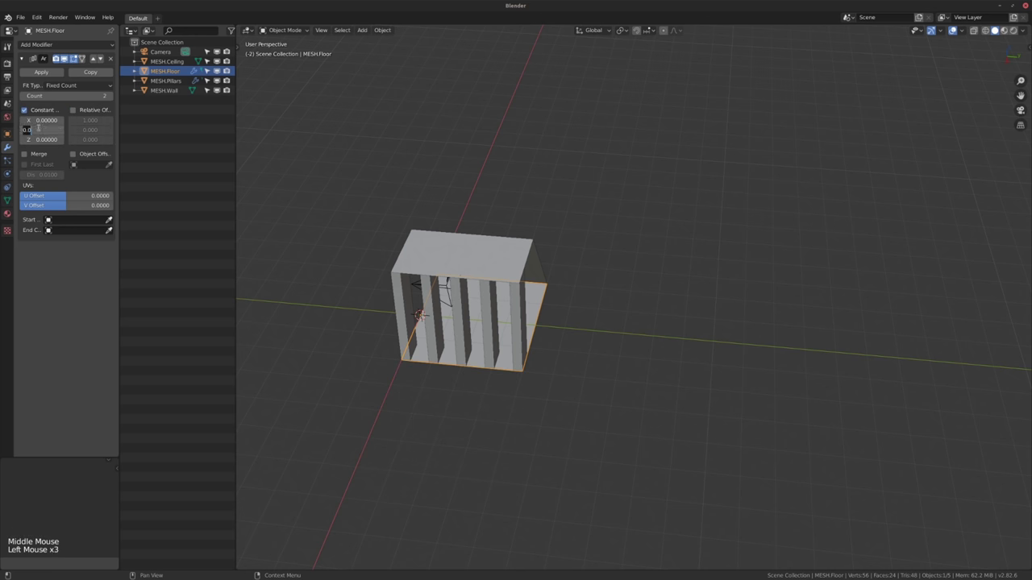
left_click(39, 128)
type("4")
key("Return")
middle_click_drag(674, 342, 717, 347, "alt")
middle_click_drag(526, 372, 471, 406)
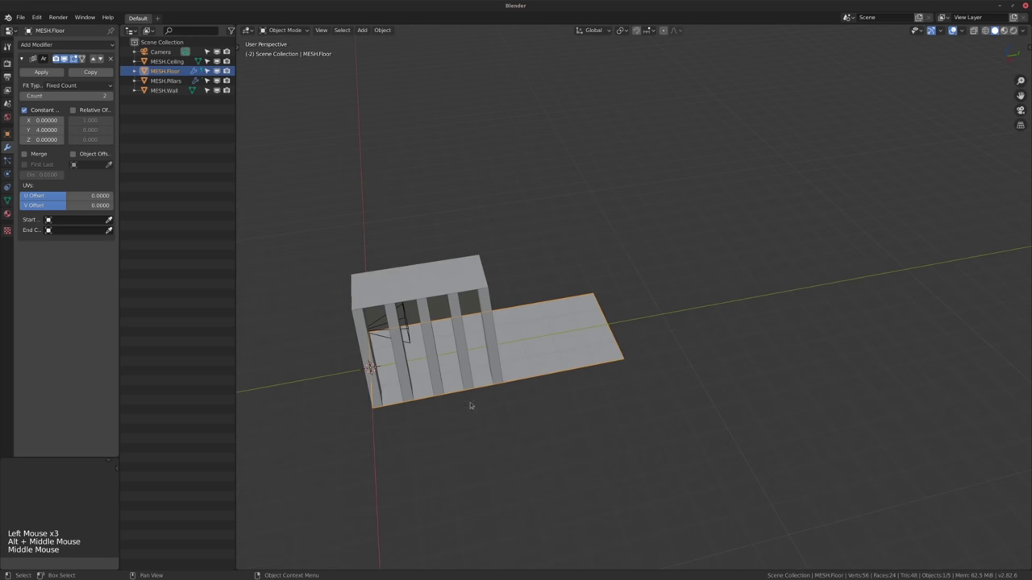
Raise the floor array's count to 8 to form a long corridor floor.
middle_click_drag(602, 365, 633, 385)
scroll(633, 384, "down", 3)
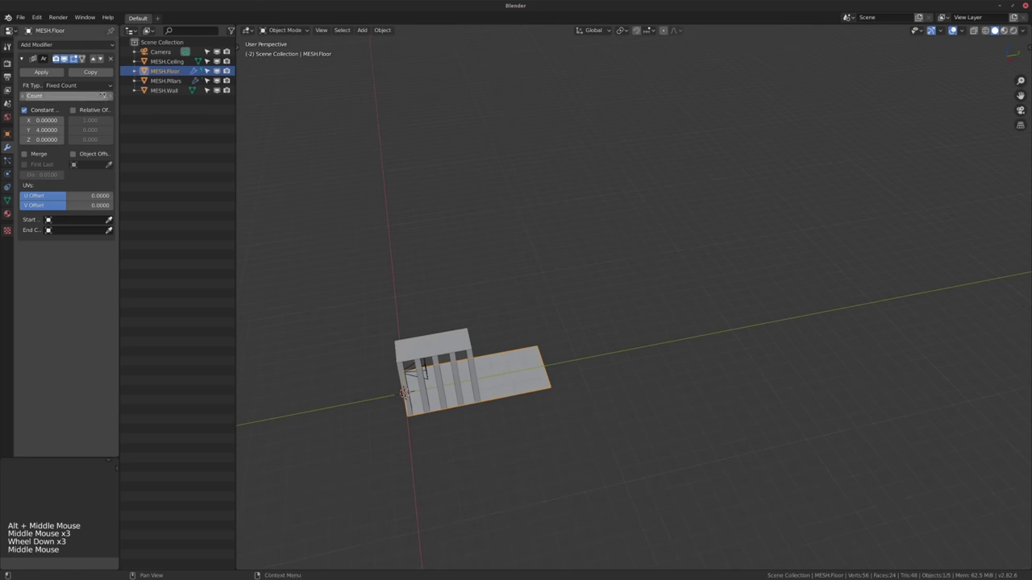
left_click(110, 96)
left_click(110, 96)
left_click(110, 96)
left_click(111, 96)
left_click(110, 96)
left_click(111, 96)
left_click(111, 96)
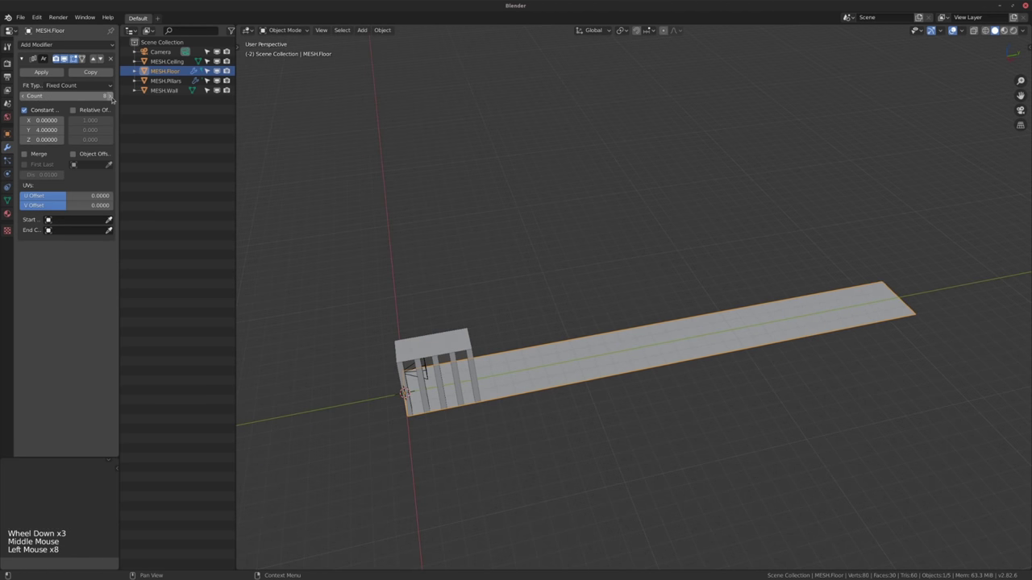
Select the slanted wall and add an Array modifier to it.
middle_click(653, 345, "alt")
scroll(500, 341, "up", 2)
middle_click_drag(653, 345, 277, 229)
middle_click(500, 341, "alt")
left_click(502, 328)
left_click(37, 45)
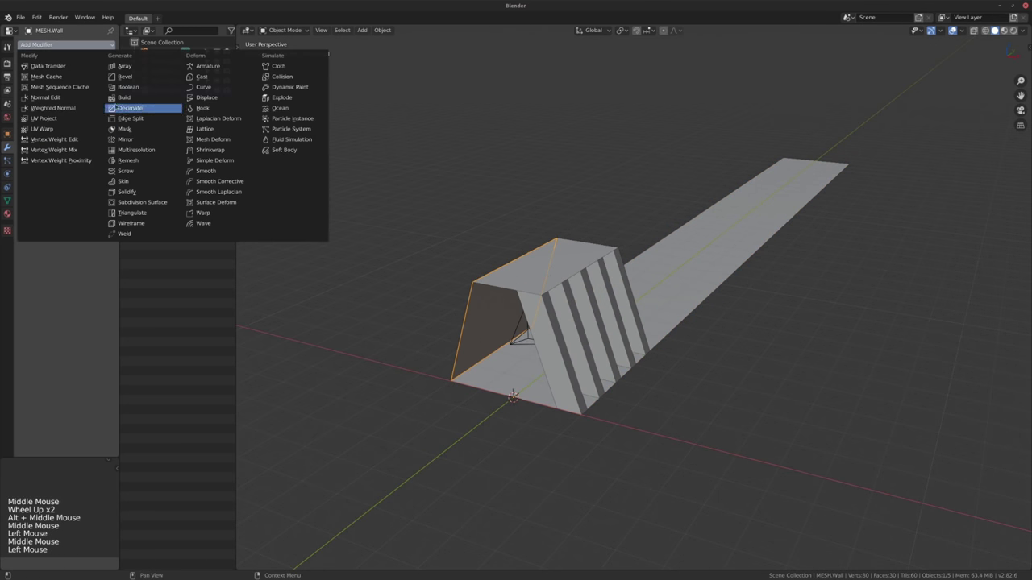
left_click(126, 68)
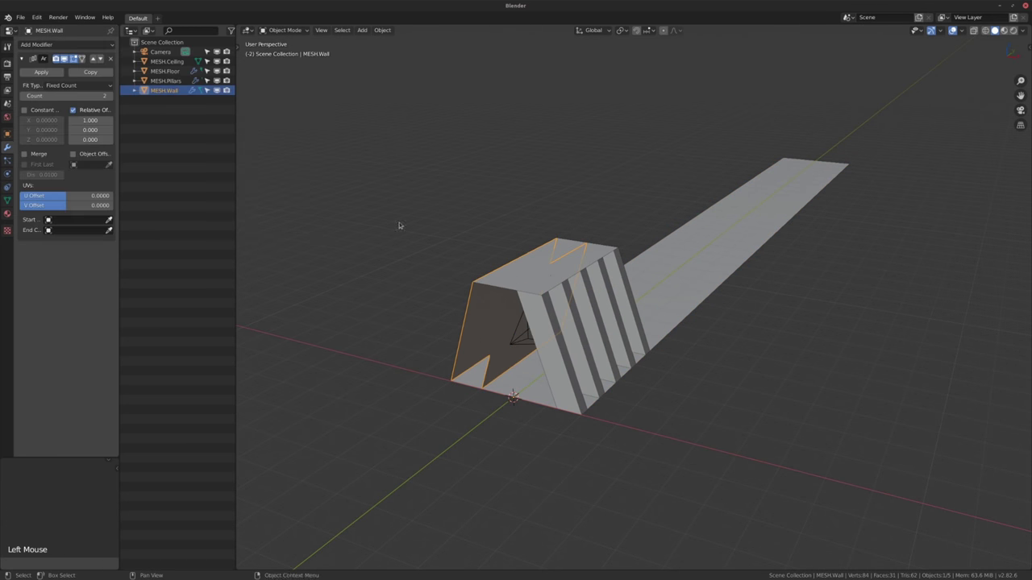
Set the wall array to a constant Y offset of 4 instead of relative, with a fixed count of 8.
left_click(87, 110)
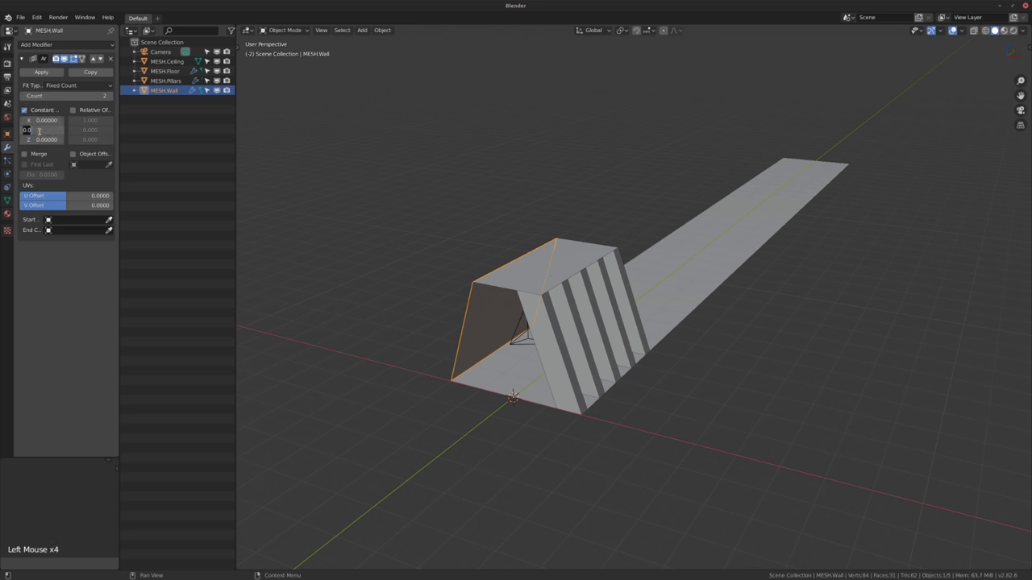
left_click(89, 85)
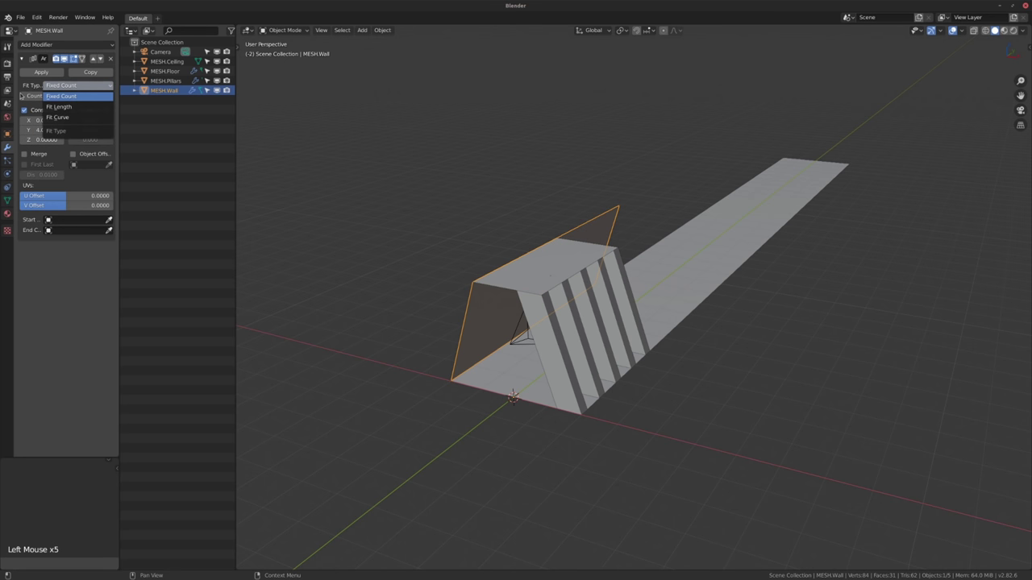
left_click(33, 96)
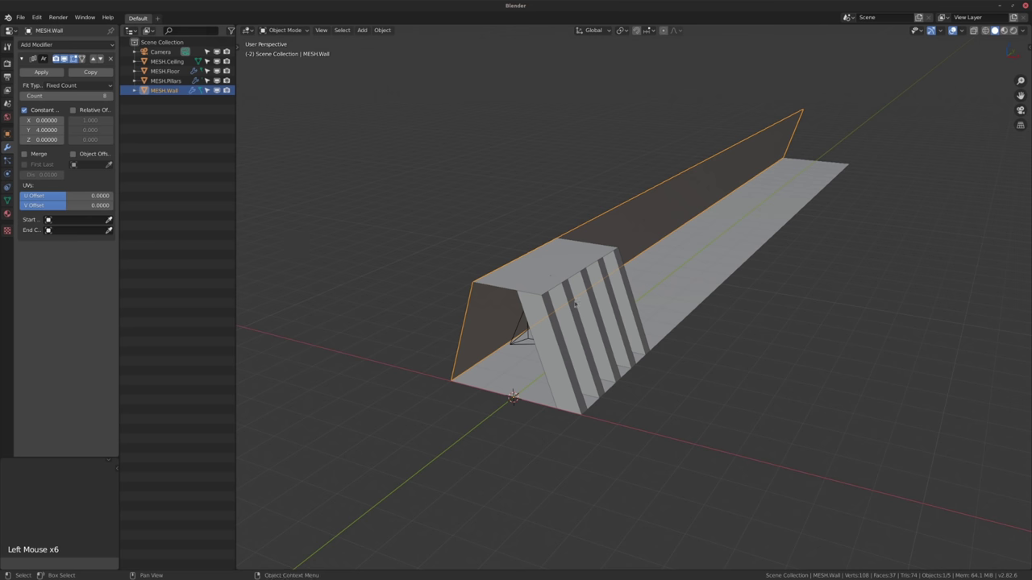
Add a second Array modifier to the pillars with a constant Y offset of 8 instead of the relative offset.
left_click(555, 362)
left_click(67, 44)
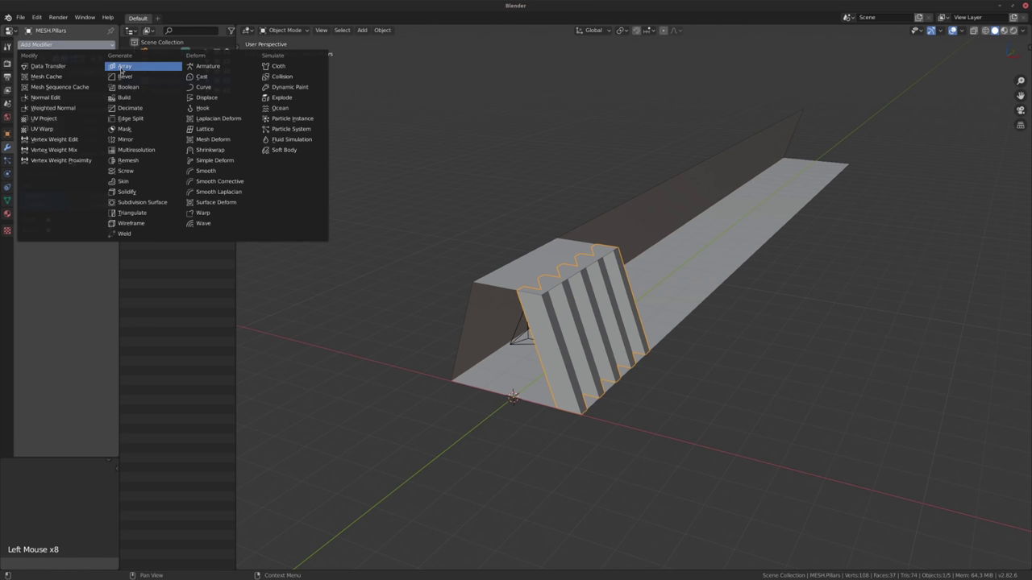
left_click(128, 68)
left_click(104, 303)
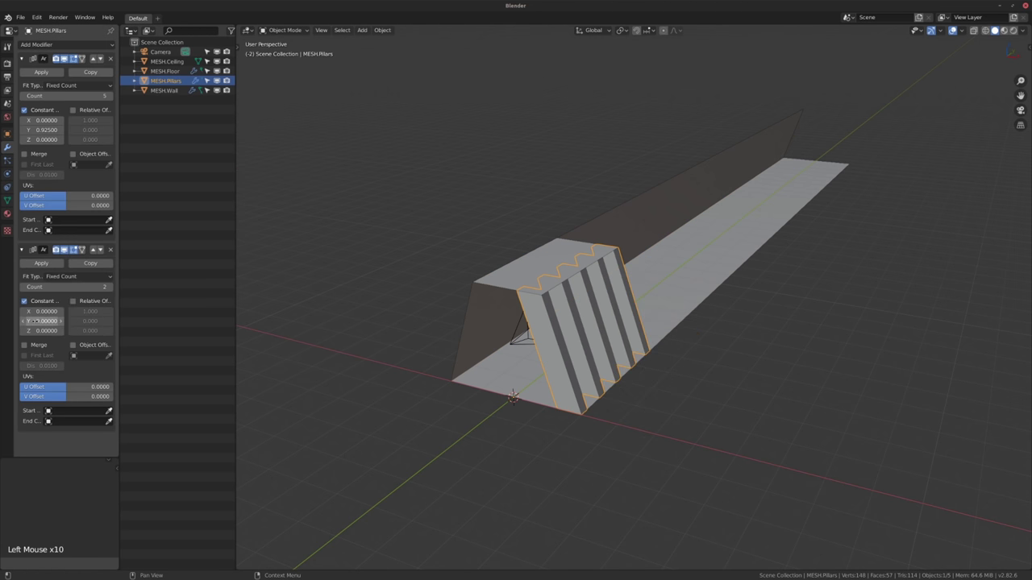
type("8")
key("Return")
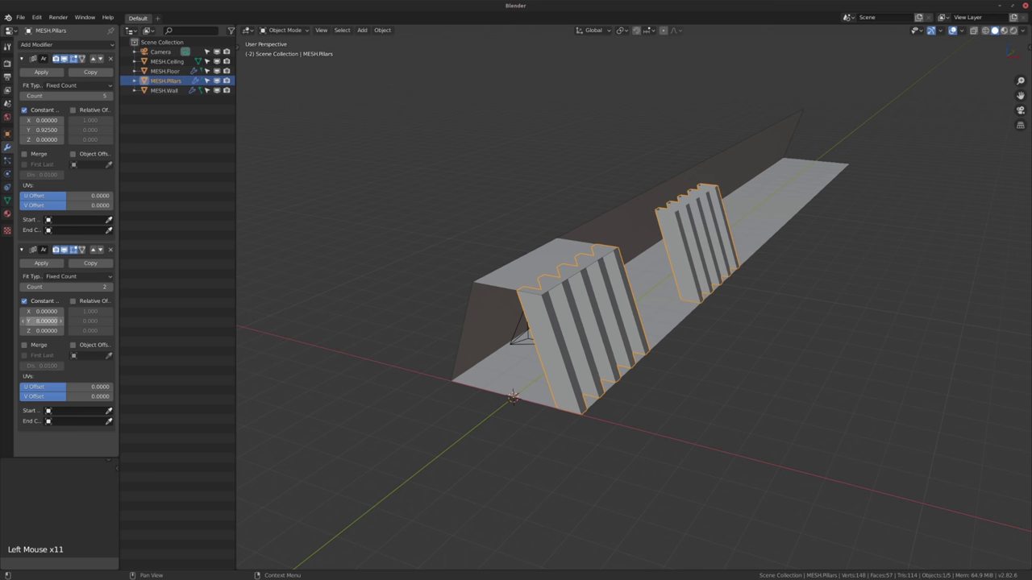
Set the pillars' second array to a constant Y offset of 4 and a count of 8.
key("Return")
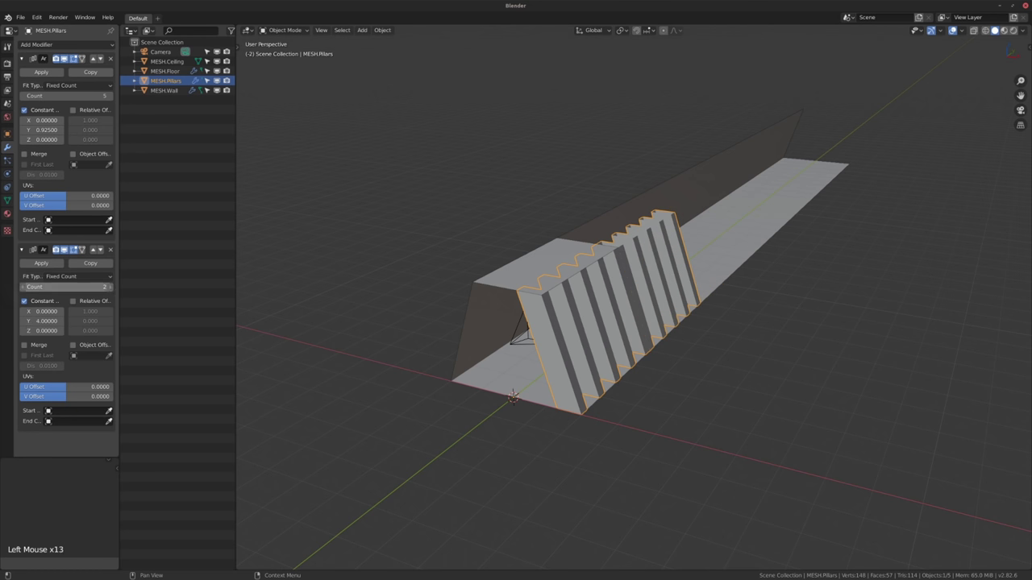
type("8")
key("Return")
Select the ceiling panel at the front of the corridor.
middle_click_drag(626, 292, 698, 316)
middle_click(663, 269, "alt")
scroll(661, 279, "up", 1)
middle_click(662, 280, "alt")
middle_click(685, 321, "alt")
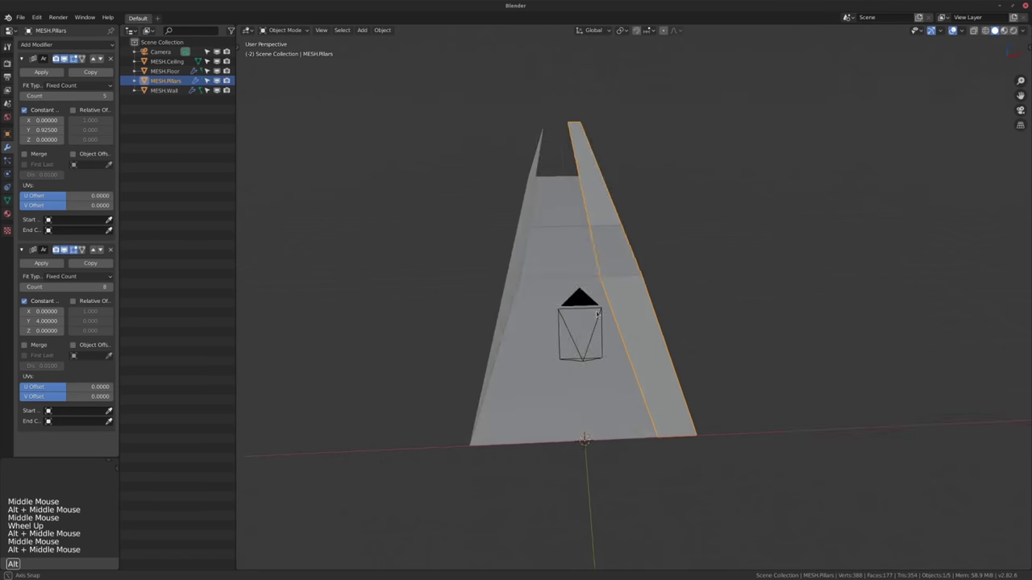
left_click(574, 220)
left_click(72, 44)
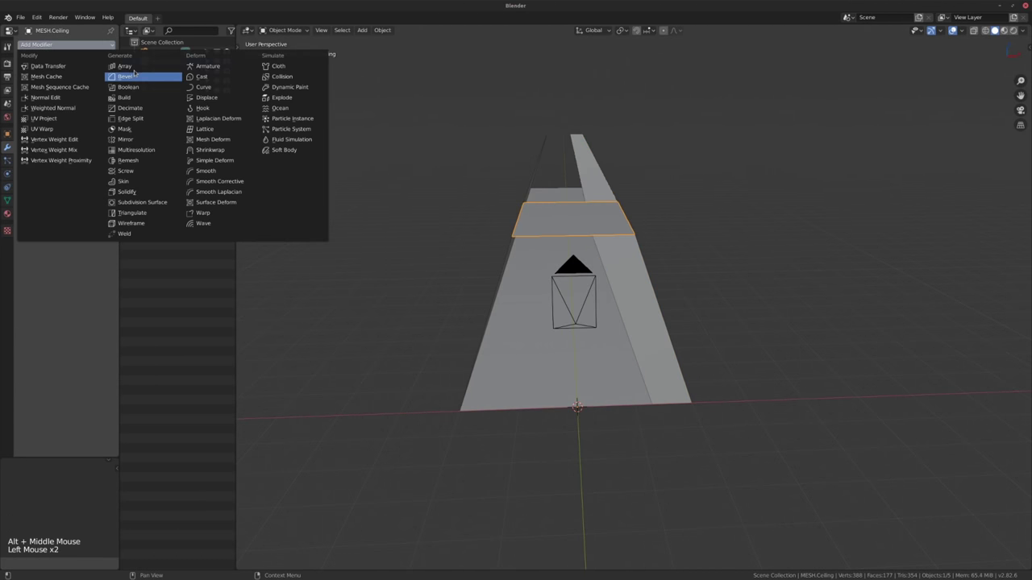
left_click(141, 76)
left_click(111, 59)
Add an Array modifier to the ceiling with a constant Y offset of 4 instead of the relative offset, and a count of 8.
left_click(95, 45)
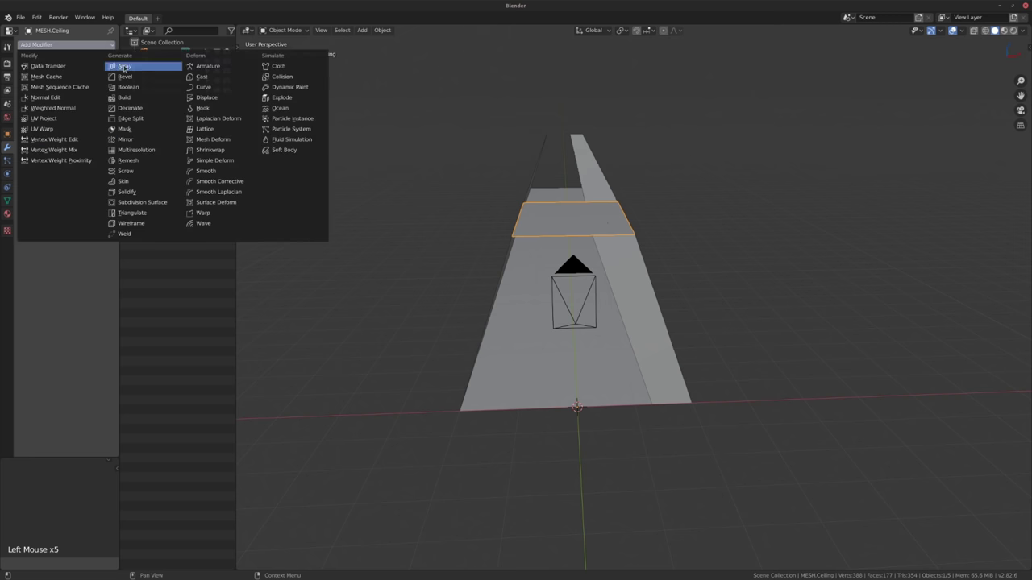
left_click(124, 67)
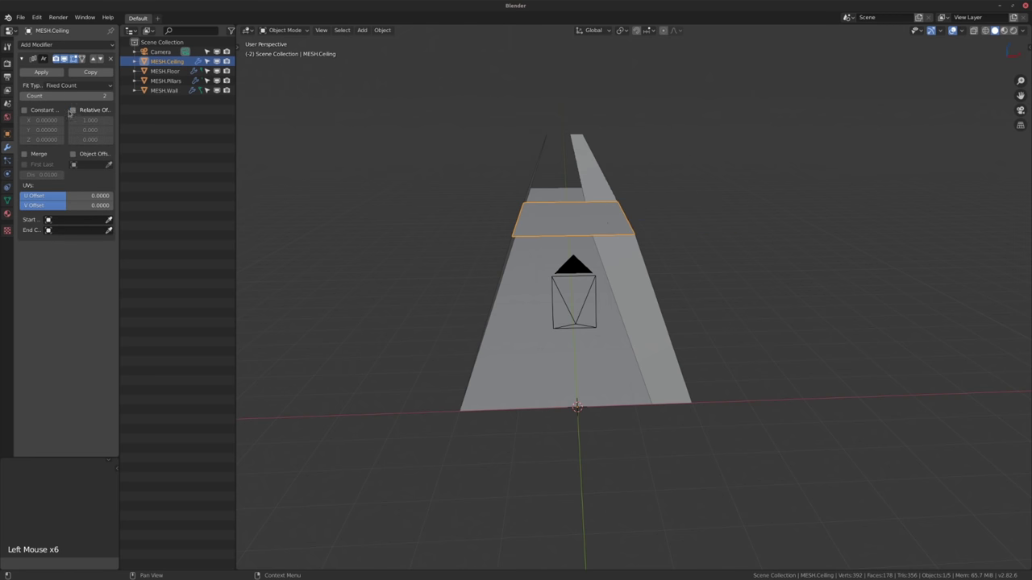
type("4")
key("Return")
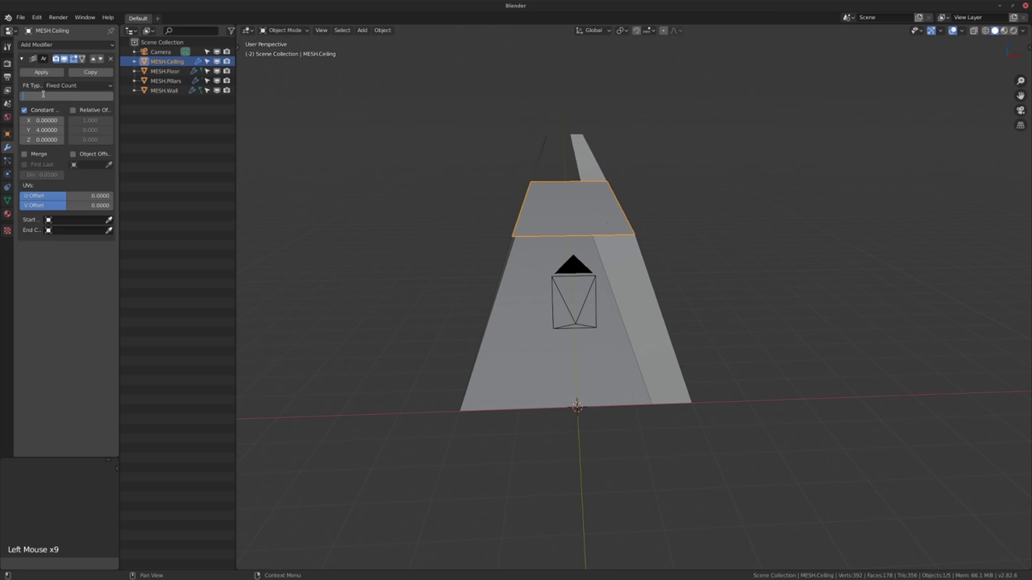
type("3")
key("Return")
Examine the extended corridor and its pillars from outside and through the camera view.
middle_click_drag(559, 216, 599, 303, "alt")
scroll(594, 292, "up", 3)
left_click(600, 303)
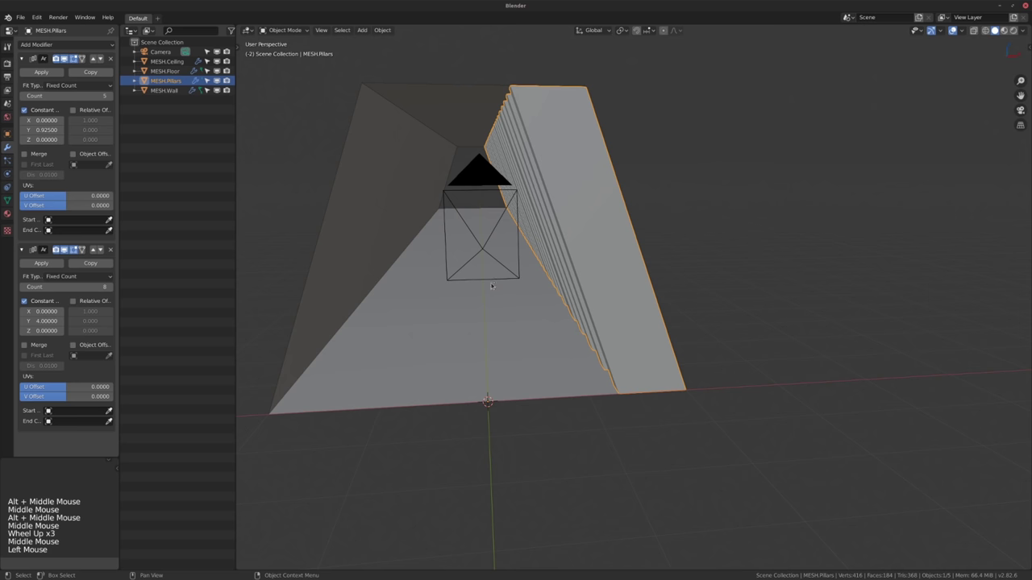
middle_click_drag(483, 292, 536, 271)
middle_click_drag(536, 271, 644, 336)
scroll(557, 276, "up", 1)
key("KP_0")
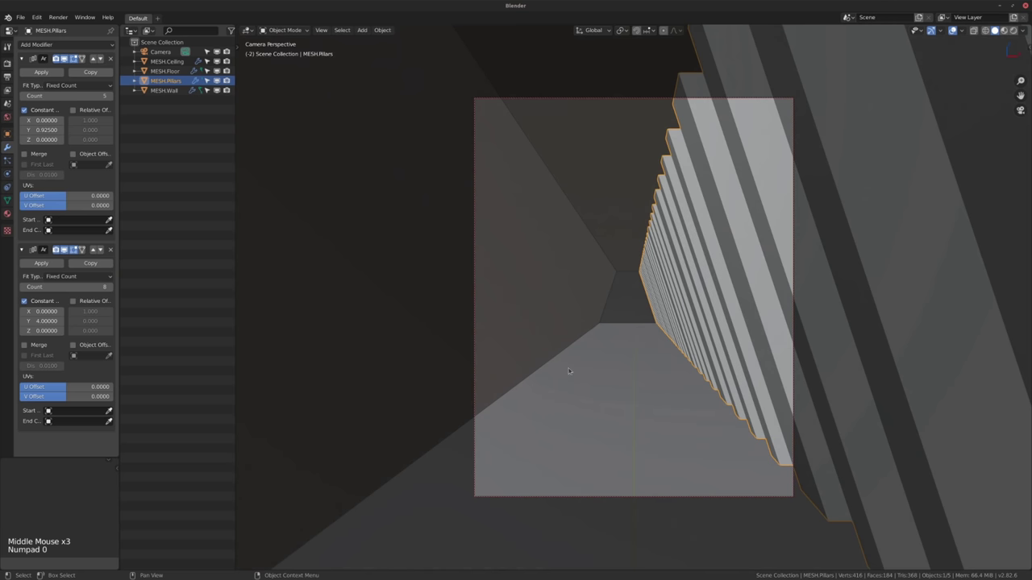
middle_click_drag(602, 369, 580, 371)
middle_click_drag(580, 372, 617, 414, "alt")
scroll(648, 350, "down", 4)
scroll(617, 414, "up", 3)
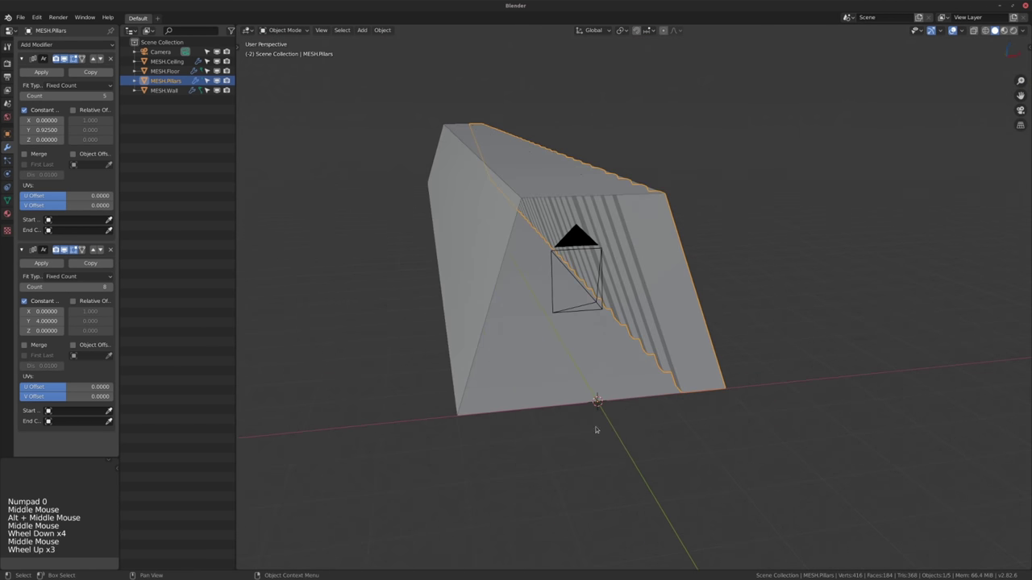
Add a Plain Axes empty at the world origin and scale it to -1 along X.
key("shift+a")
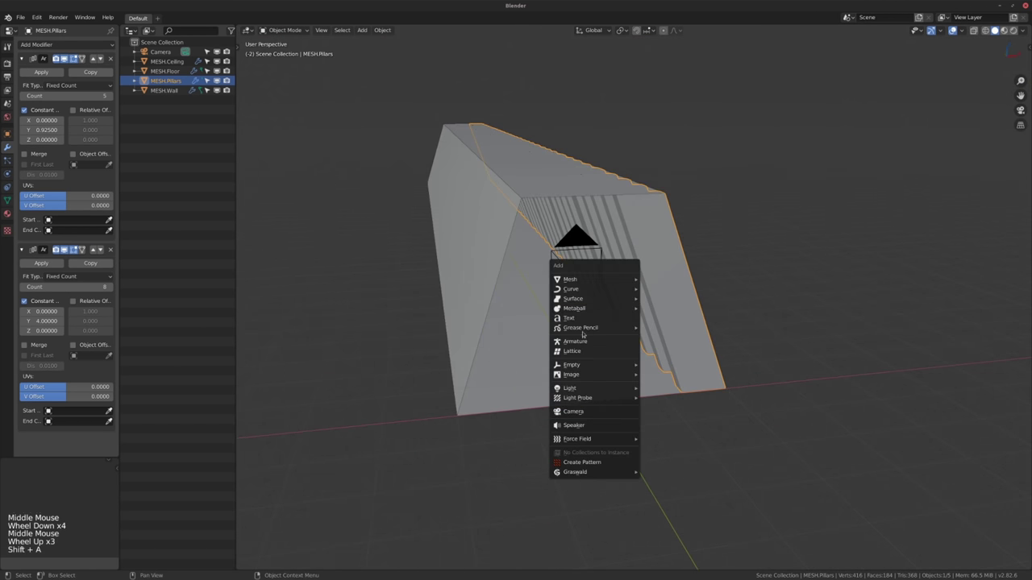
mouse_move(578, 367)
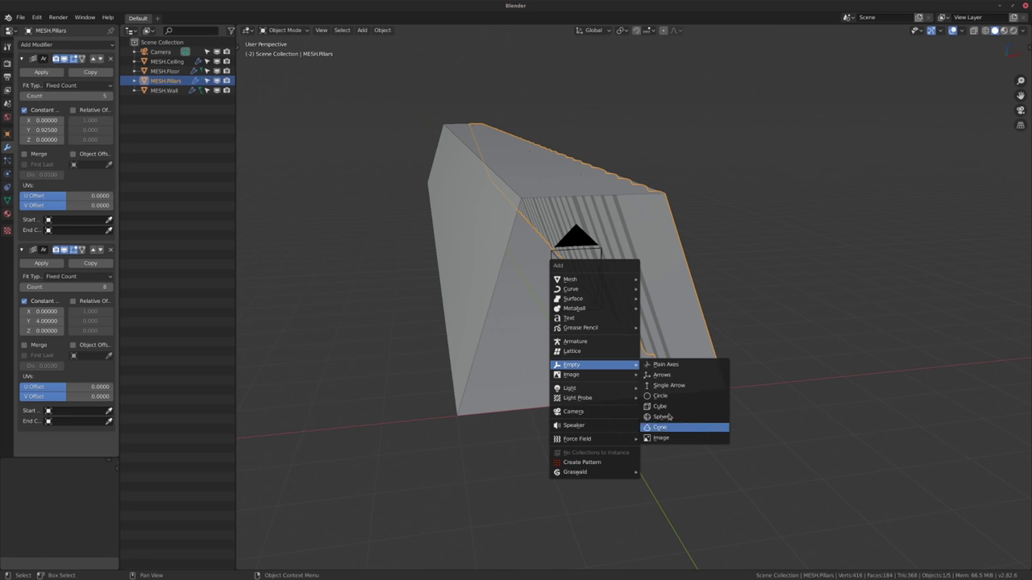
left_click(670, 377)
middle_click_drag(670, 376, 612, 403)
scroll(653, 381, "up", 2)
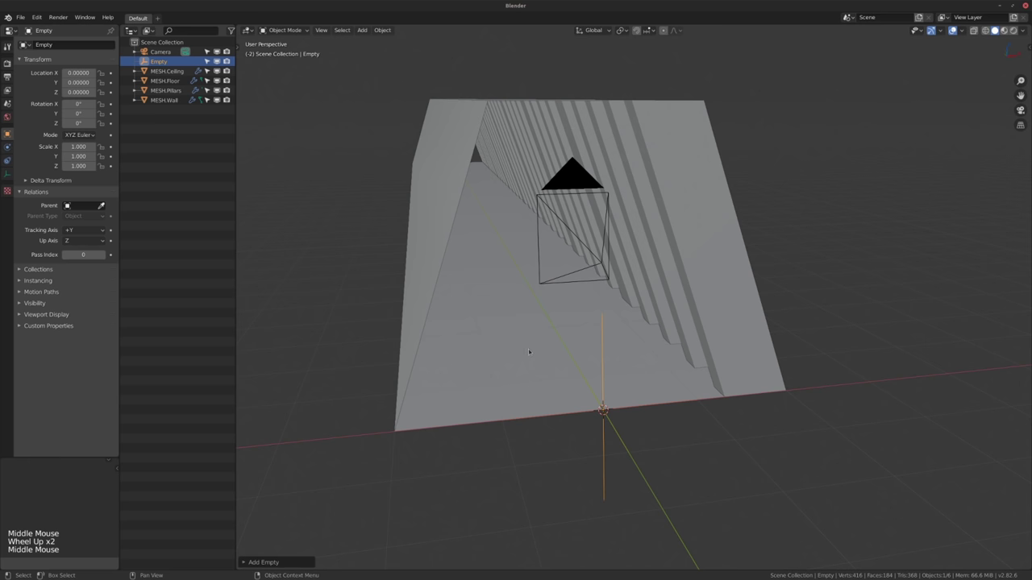
middle_click_drag(529, 352, 545, 345)
key("s")
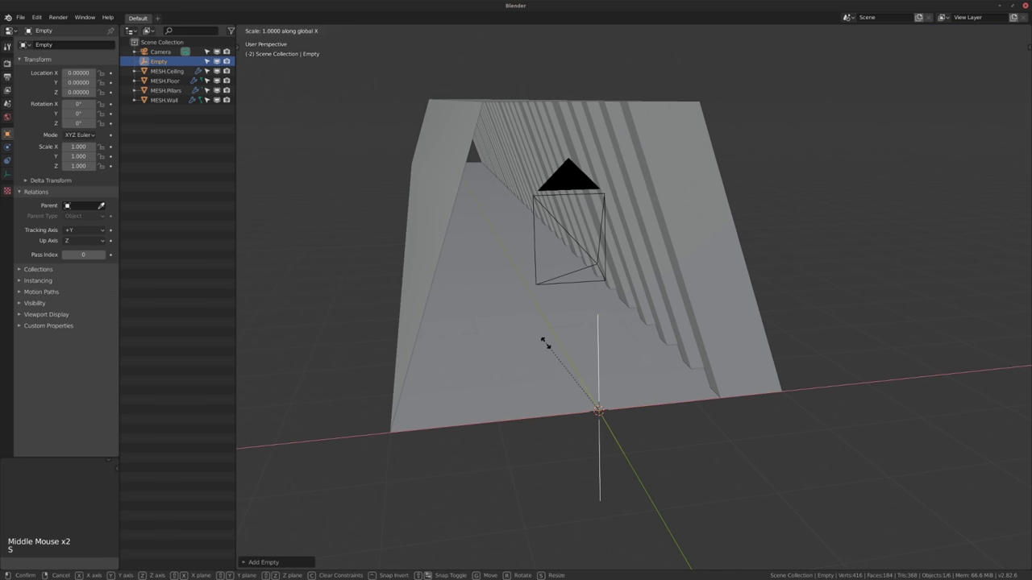
key("Return")
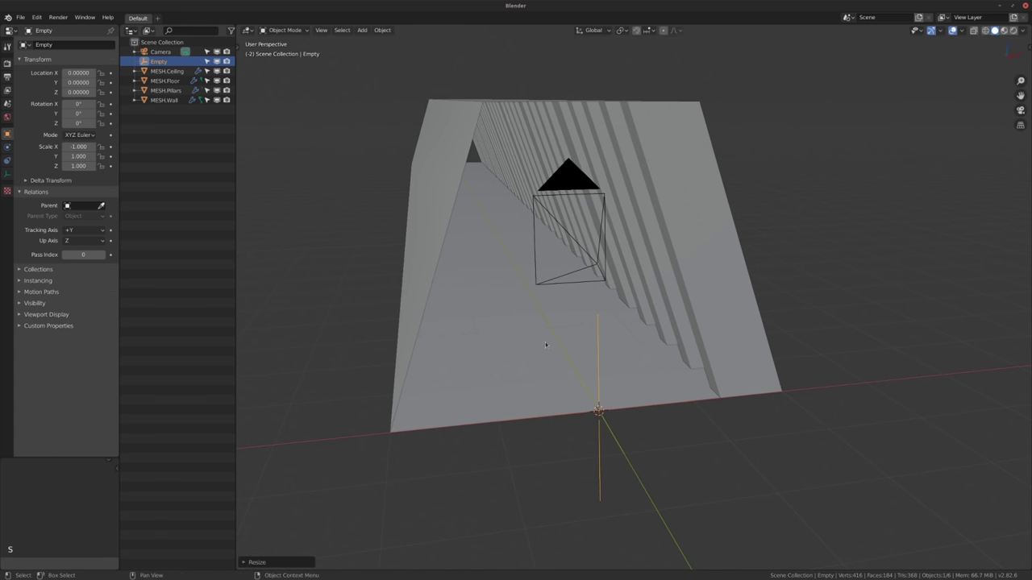
Use the empty as the object offset of the pillars' second array, and rename the empty CTRL.Mirror.
left_click(691, 256)
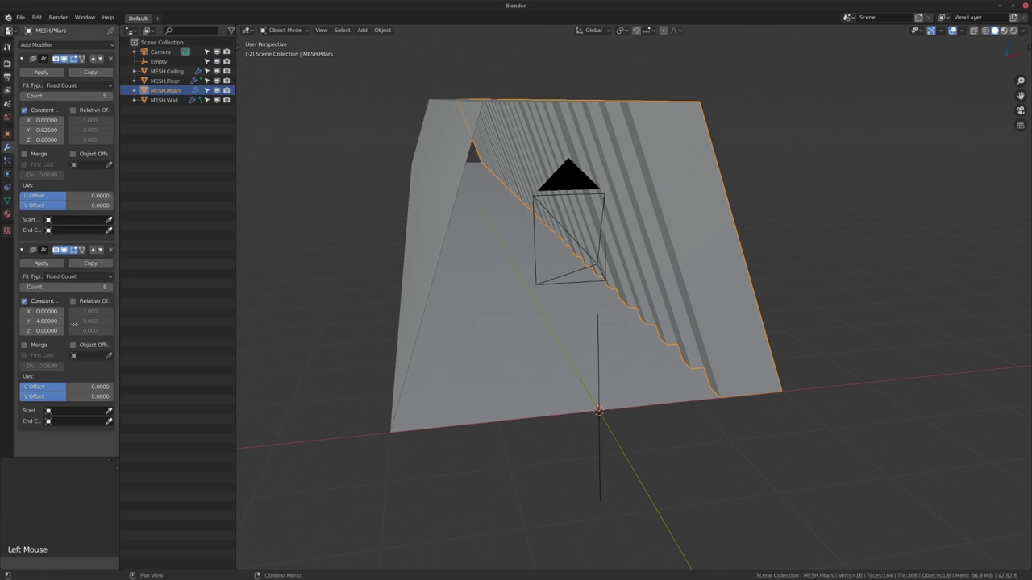
left_click(85, 355)
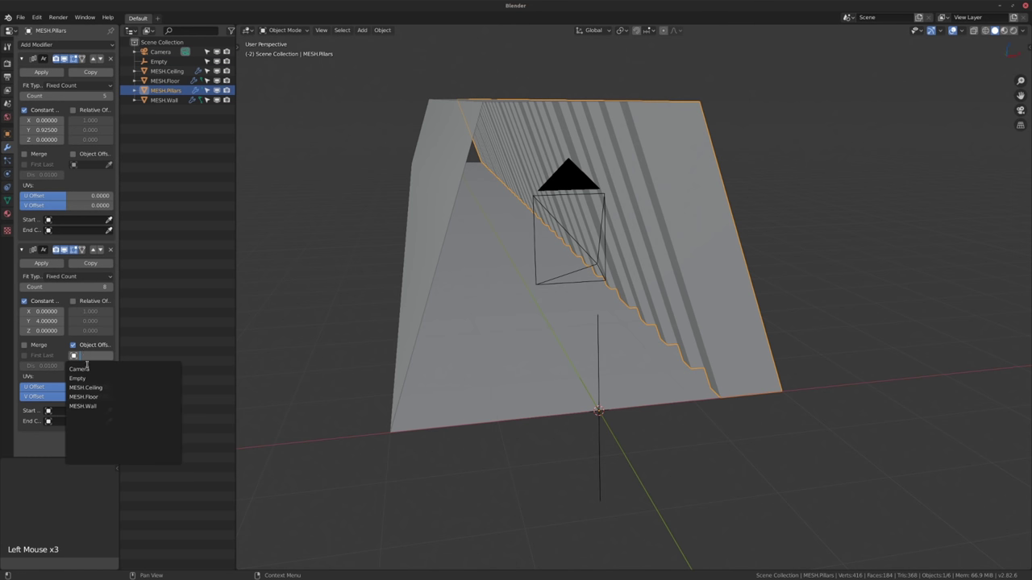
left_click(87, 379)
left_click(173, 62)
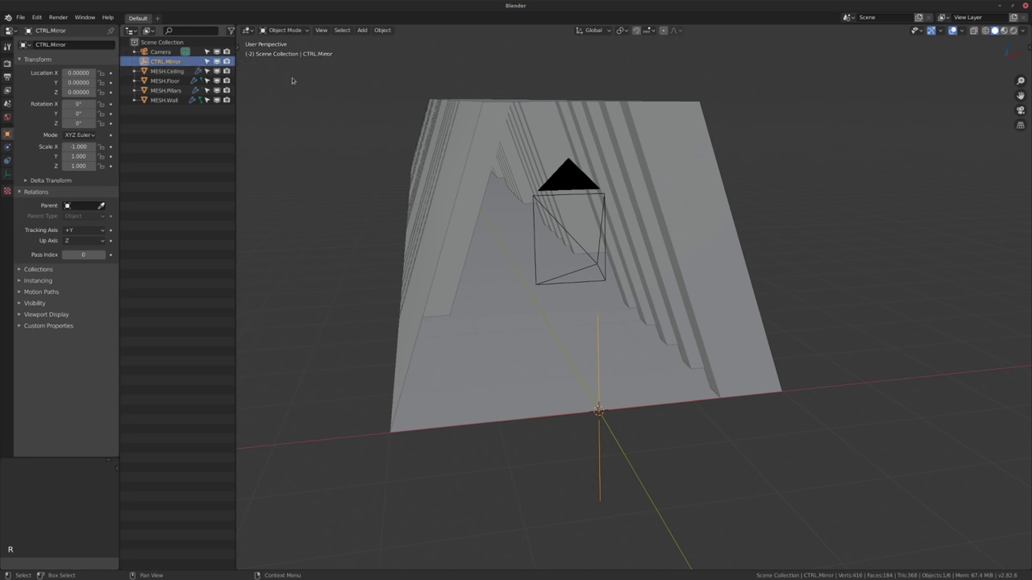
Turn on object offset in the slanted wall's array and choose CTRL.Mirror as its offset object.
middle_click_drag(452, 209, 445, 159, "alt")
left_click(441, 259)
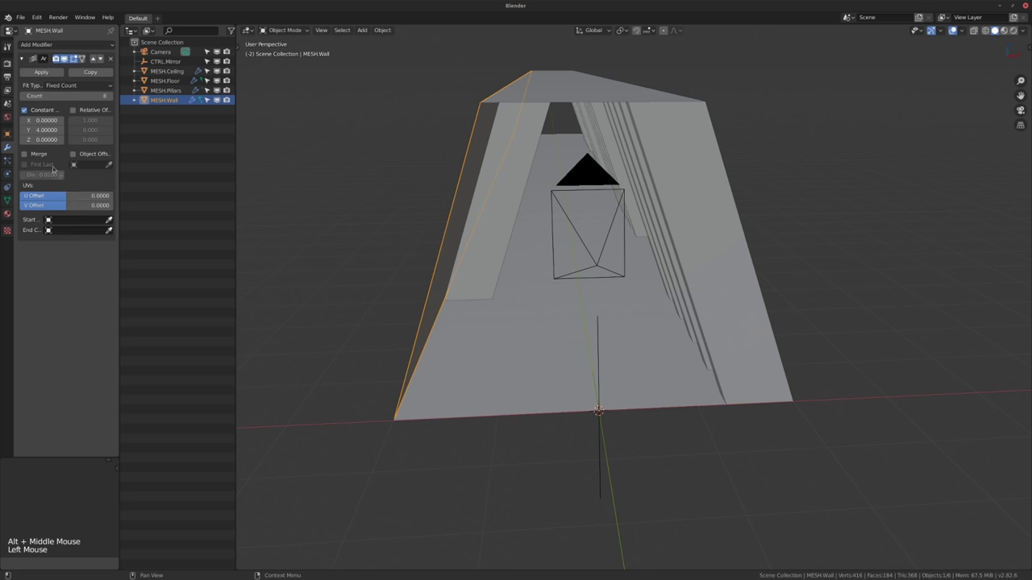
left_click(86, 165)
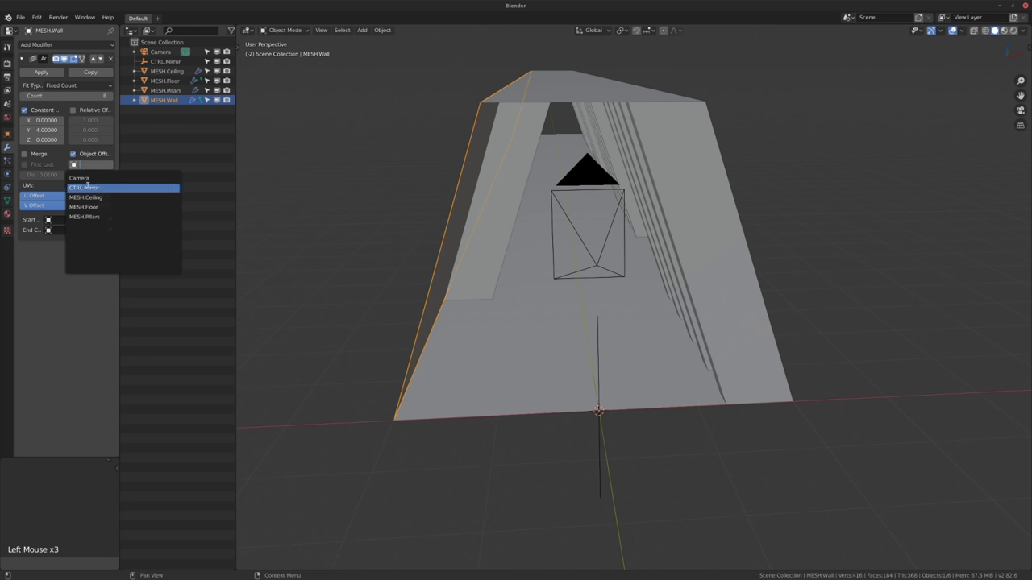
left_click(88, 187)
Examine how wall and pillar sections alternate along both sides of the corridor, from outside and through the camera.
middle_click_drag(560, 300, 440, 301)
key("alt+a")
middle_click_drag(502, 296, 435, 347)
scroll(536, 332, "down", 2)
key("KP_0")
middle_click_drag(435, 347, 623, 261)
scroll(622, 261, "down", 7)
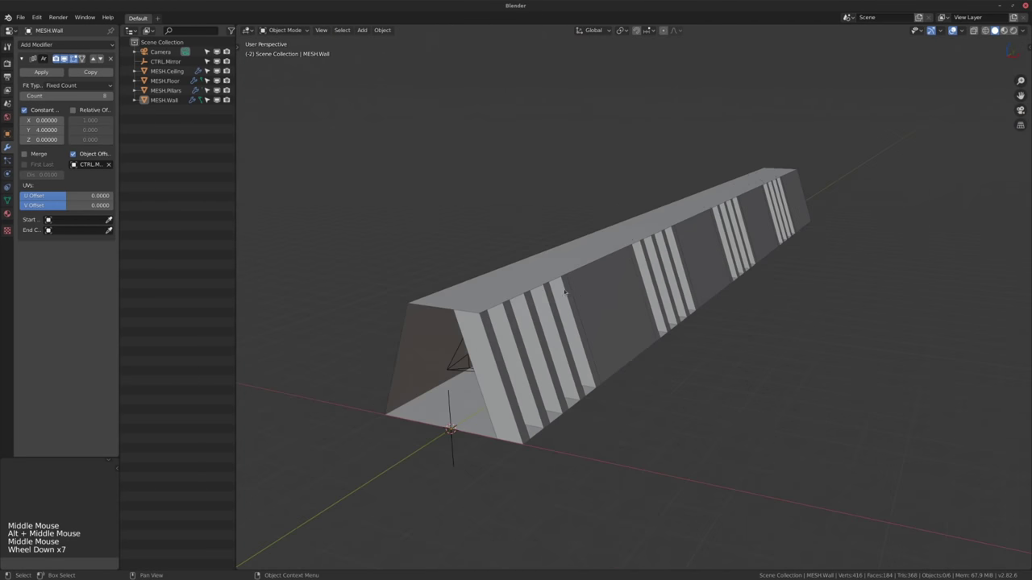
scroll(577, 284, "up", 1)
middle_click_drag(564, 291, 588, 273)
scroll(621, 258, "up", 2)
middle_click_drag(588, 272, 630, 340)
scroll(591, 282, "down", 1)
left_click(746, 486)
scroll(636, 347, "down", 1)
middle_click_drag(673, 385, 590, 364)
key("Tab")
key("Tab")
Duplicate the slanted wall in place and rename the copy MESH.Wall.Back.
left_click(685, 373)
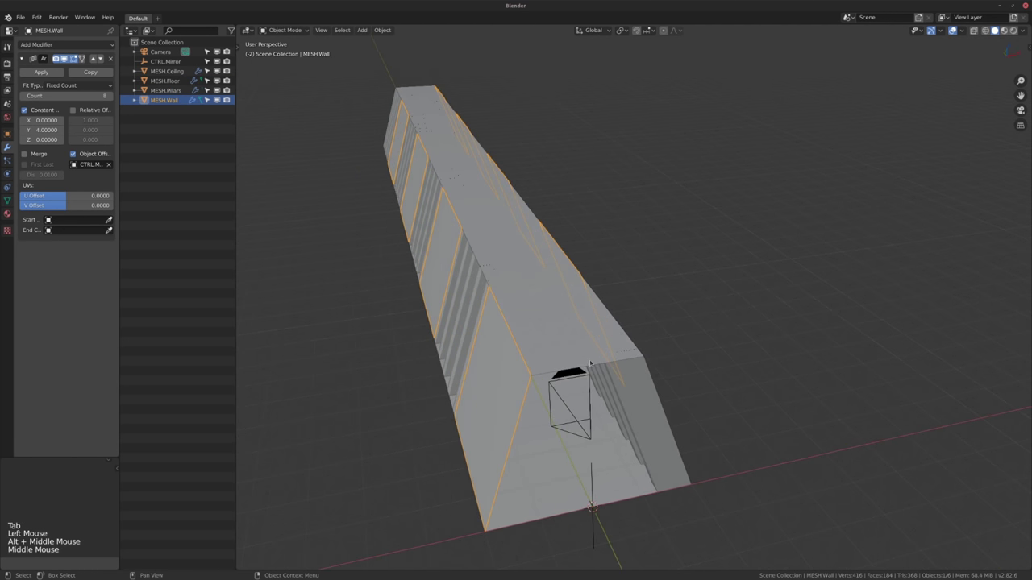
key("shift+d")
left_click(171, 110)
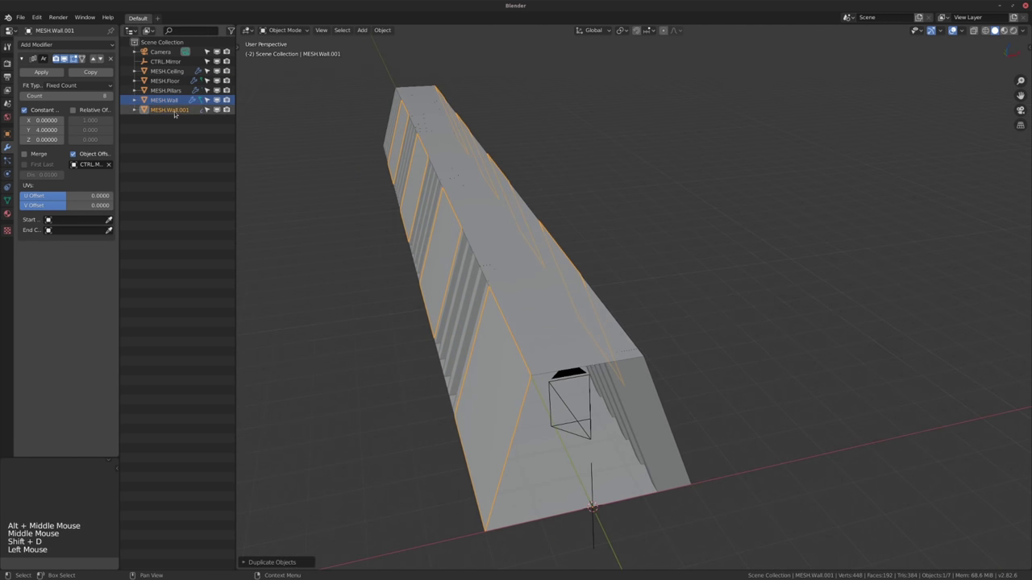
double_click(177, 111)
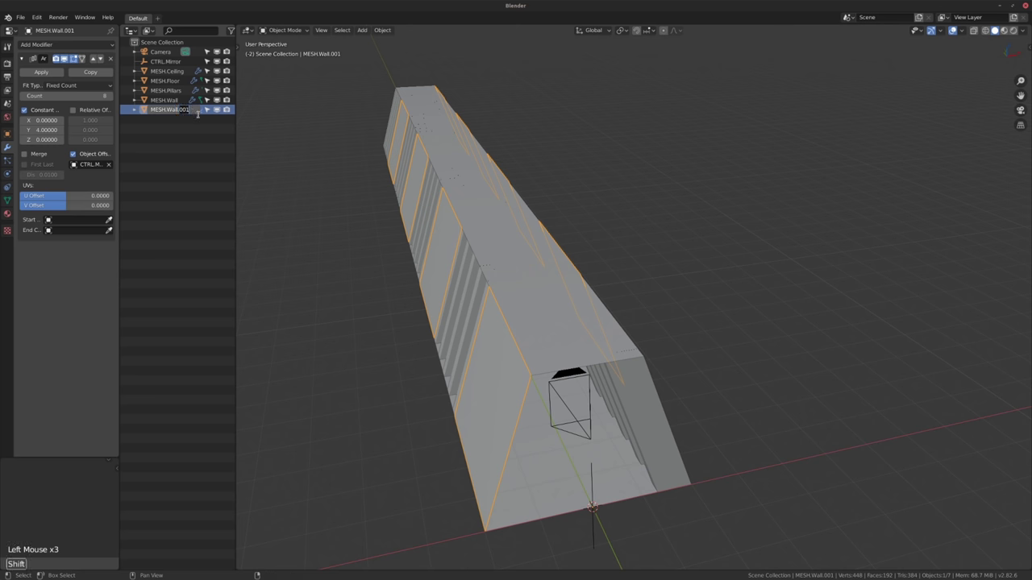
Remove the Array modifier from MESH.Wall.Back and flatten its whole mesh by scaling it to 0 along X.
left_click(110, 62)
middle_click_drag(500, 338, 516, 406, "alt")
key("Tab")
key("a")
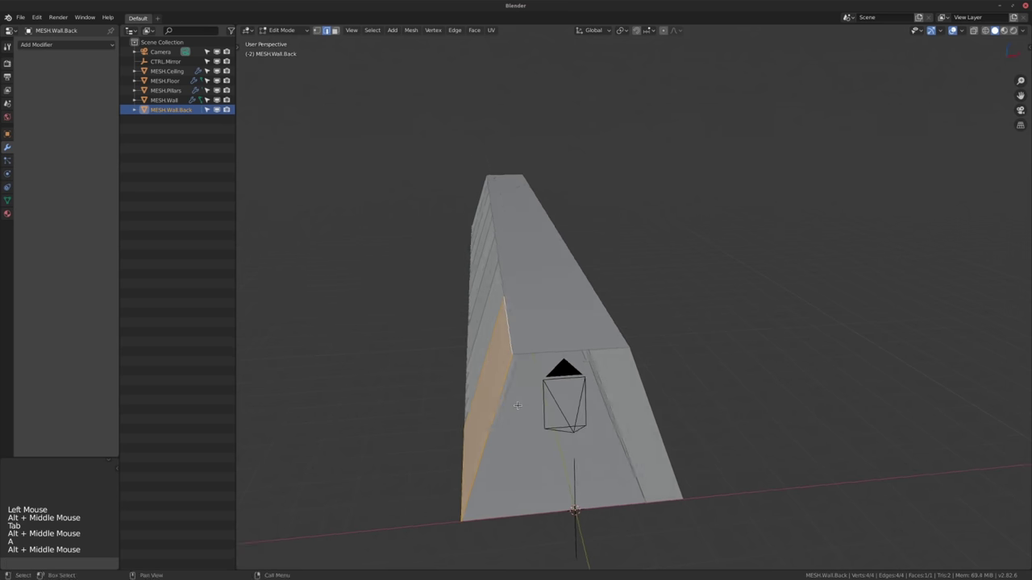
key("s")
key("x")
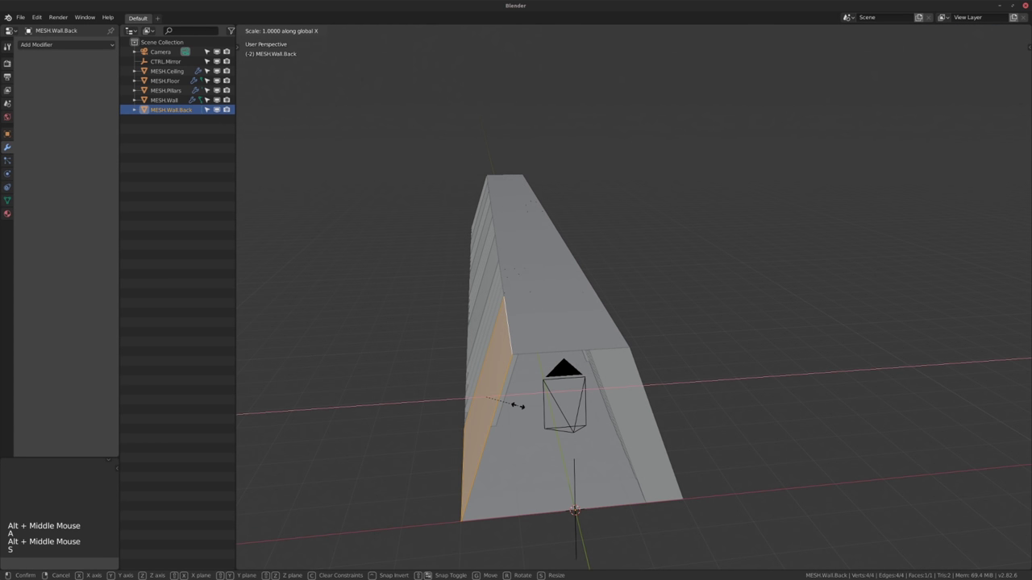
key("0")
key("Return")
Rotate the flattened back wall face -90 degrees around the global Z axis.
middle_click_drag(546, 440, 642, 417, "alt")
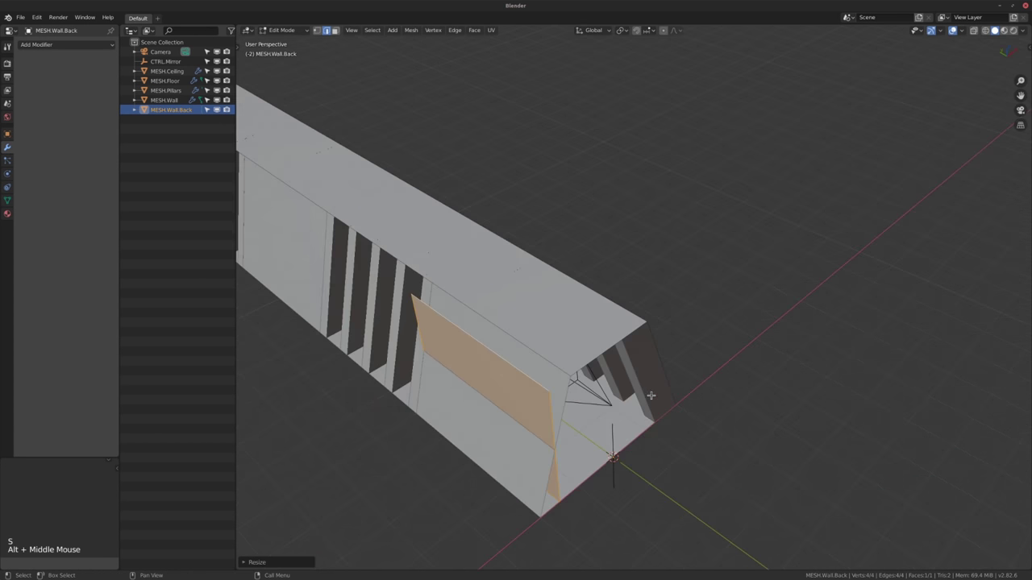
key("r")
key("z")
key("ctrl")
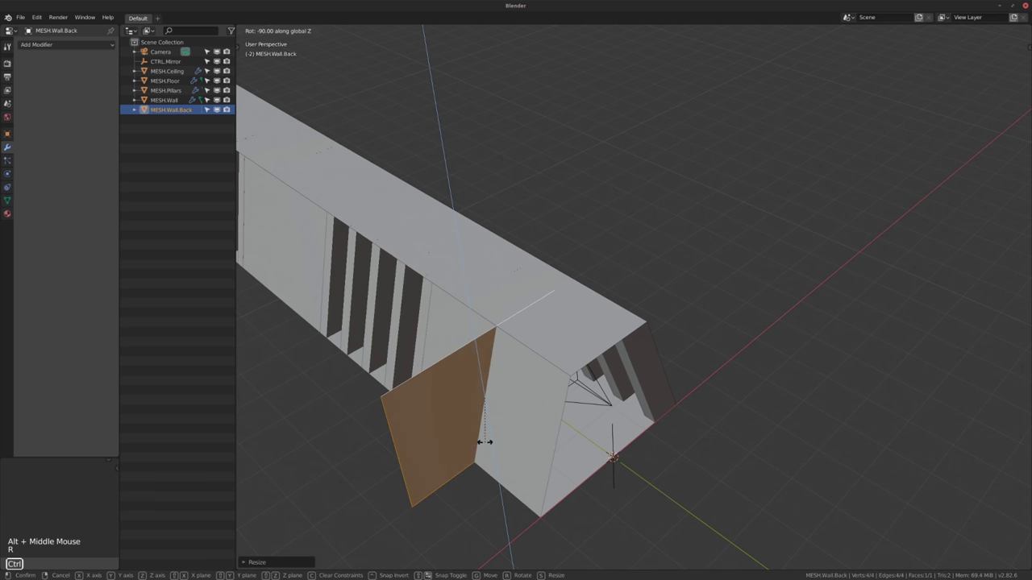
left_click(484, 443)
Move the back wall face 1.5 along X and -2 along Y, keeping its height, to cover the corridor's front opening.
middle_click_drag(616, 451, 554, 425, "alt")
middle_click_drag(554, 425, 549, 401)
key("g")
key("shift+z")
key("ctrl")
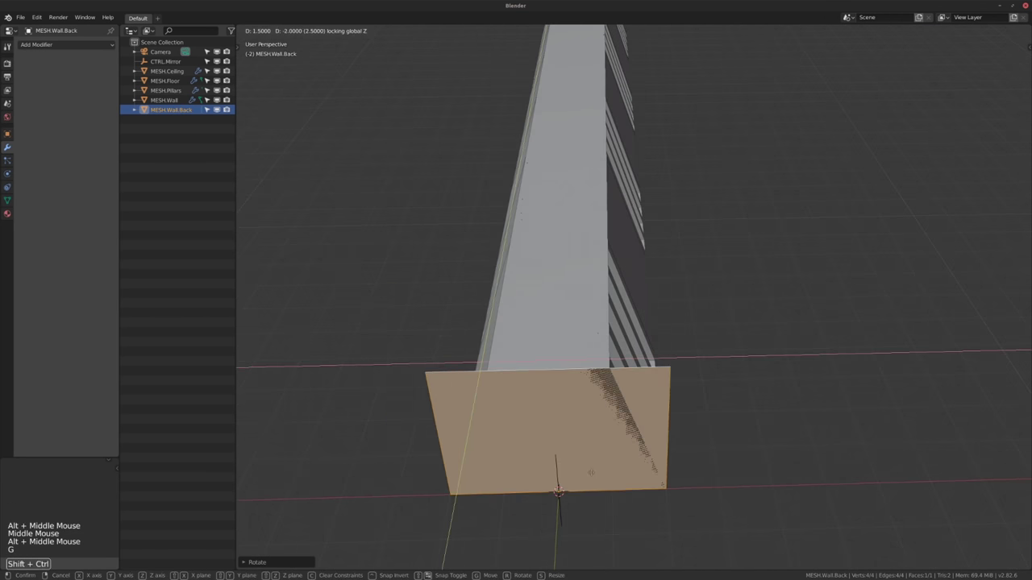
left_click(569, 473)
Move the back wall face 32 units along Y to the corridor's far end and return to Object Mode.
middle_click_drag(569, 474, 528, 390)
scroll(532, 419, "down", 3)
key("g")
key("y")
key("ctrl")
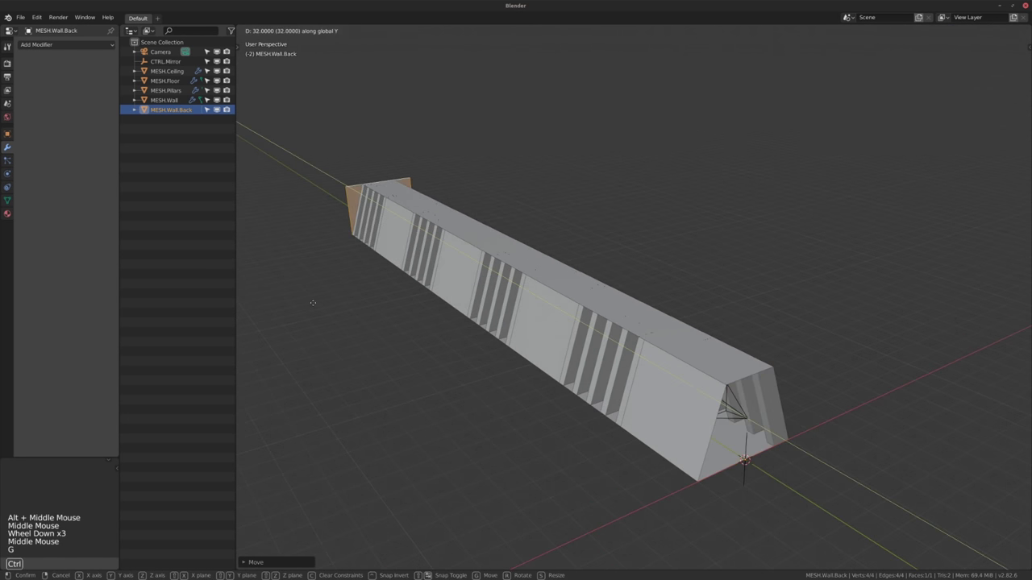
left_click(312, 303, "ctrl")
middle_click_drag(314, 303, 629, 322)
middle_click_drag(629, 322, 581, 320)
middle_click_drag(580, 320, 512, 320)
scroll(730, 374, "up", 1)
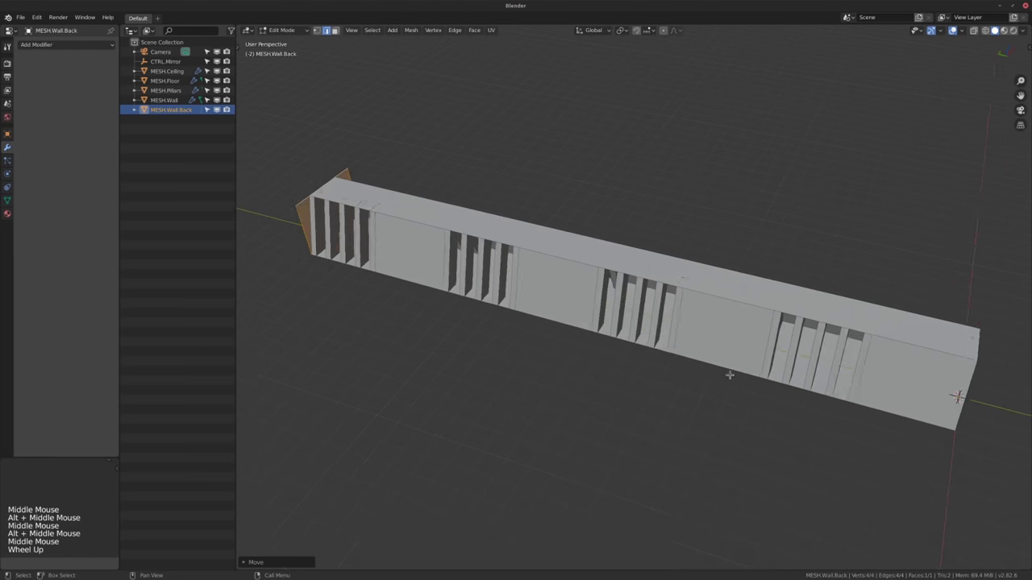
key("Tab")
Jump to the first frame and examine the corridor with its back wall from outside and through the camera.
middle_click_drag(729, 374, 586, 360)
scroll(592, 449, "down", 2)
scroll(592, 379, "up", 2)
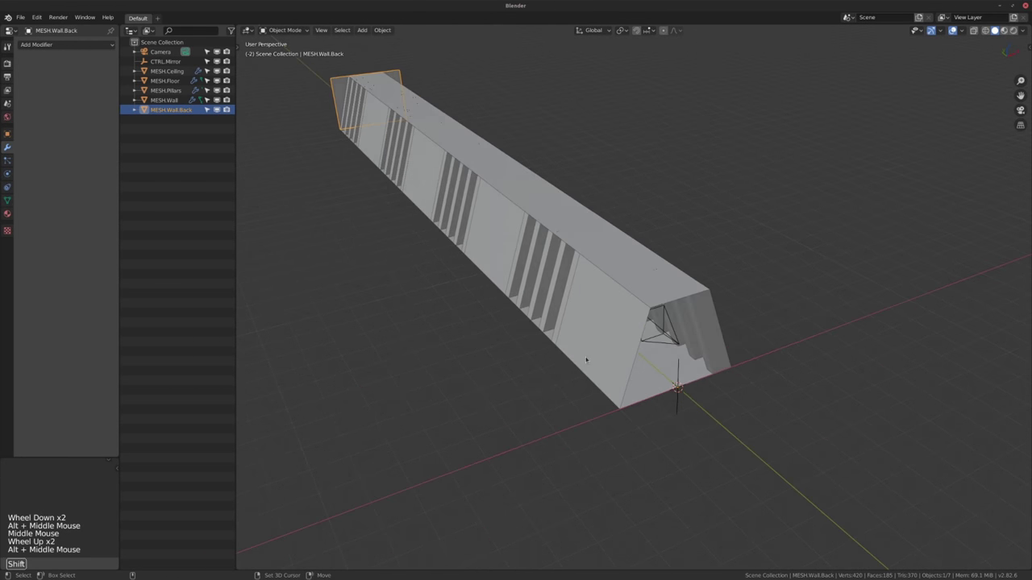
key("shift+Left")
middle_click_drag(574, 312, 495, 246)
key("KP_0")
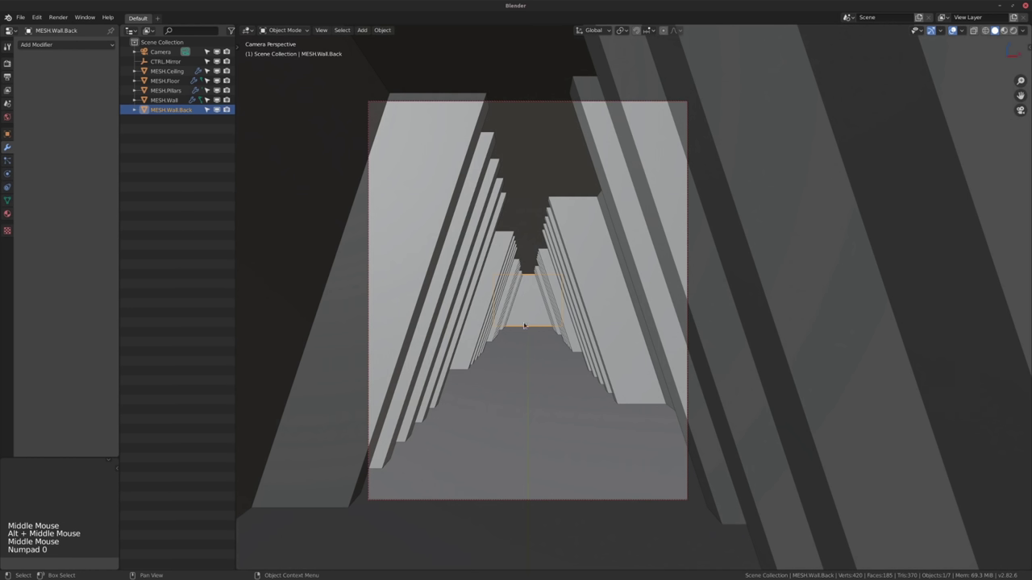
middle_click_drag(512, 316, 541, 309, "alt")
middle_click_drag(541, 309, 588, 310)
scroll(502, 287, "down", 20)
middle_click_drag(588, 310, 471, 259)
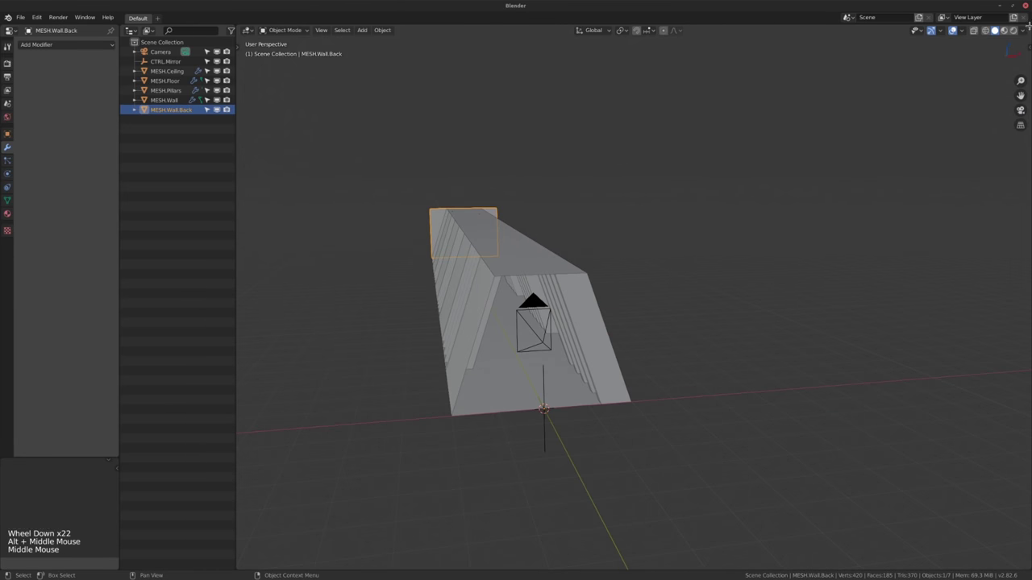
Split the 3D viewport into two side-by-side views and show the camera view enlarged in one of them.
left_click_drag(1029, 25, 619, 127)
middle_click_drag(356, 313, 548, 389)
scroll(408, 298, "up", 2)
key("KP_0")
scroll(435, 324, "up", 2)
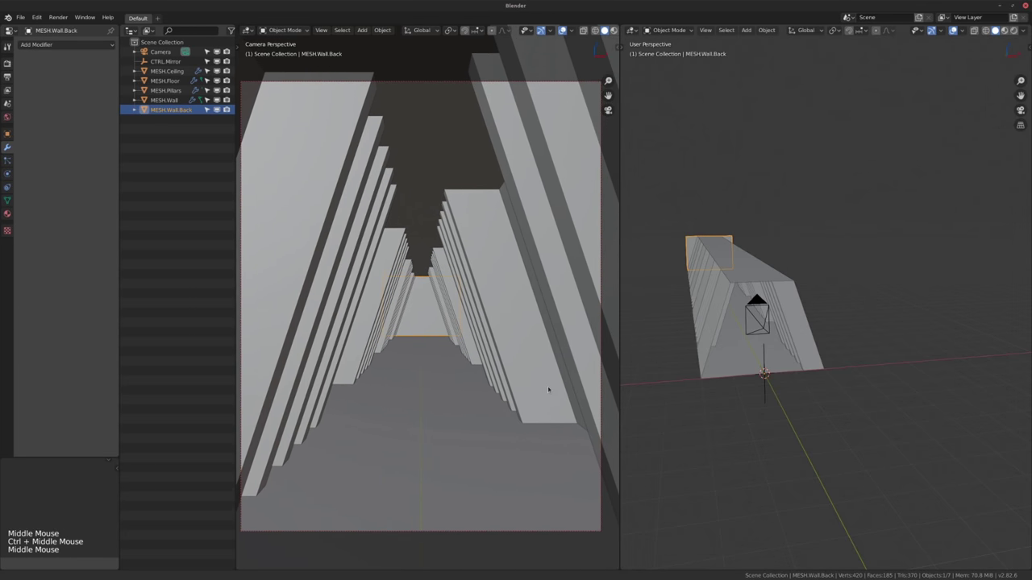
Add a Bevel modifier to the pillars and place it above both Array modifiers in the stack.
left_click(407, 242)
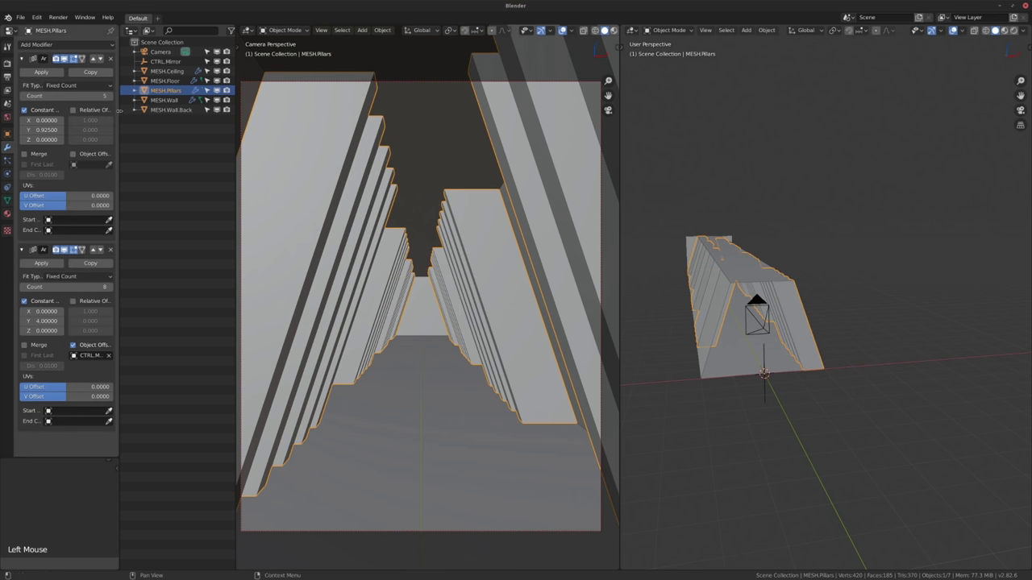
left_click(64, 44)
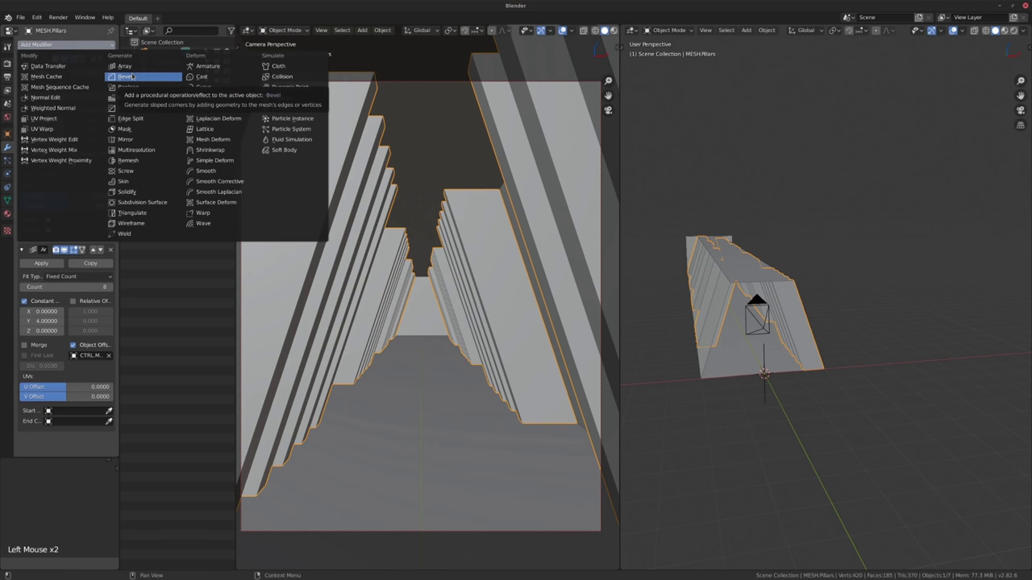
left_click(133, 76)
left_click(91, 441)
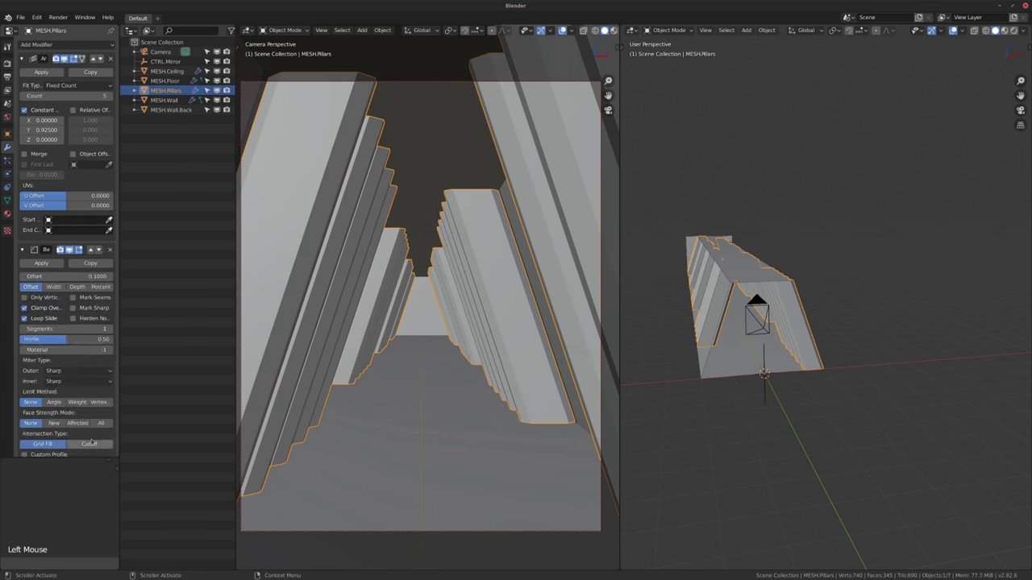
key("shift+r")
key("shift+r")
key("shift+r")
middle_click(478, 251, "alt")
scroll(461, 231, "down", 12)
middle_click_drag(477, 250, 417, 313)
scroll(449, 238, "up", 4)
middle_click(434, 263, "alt")
scroll(427, 282, "up", 2)
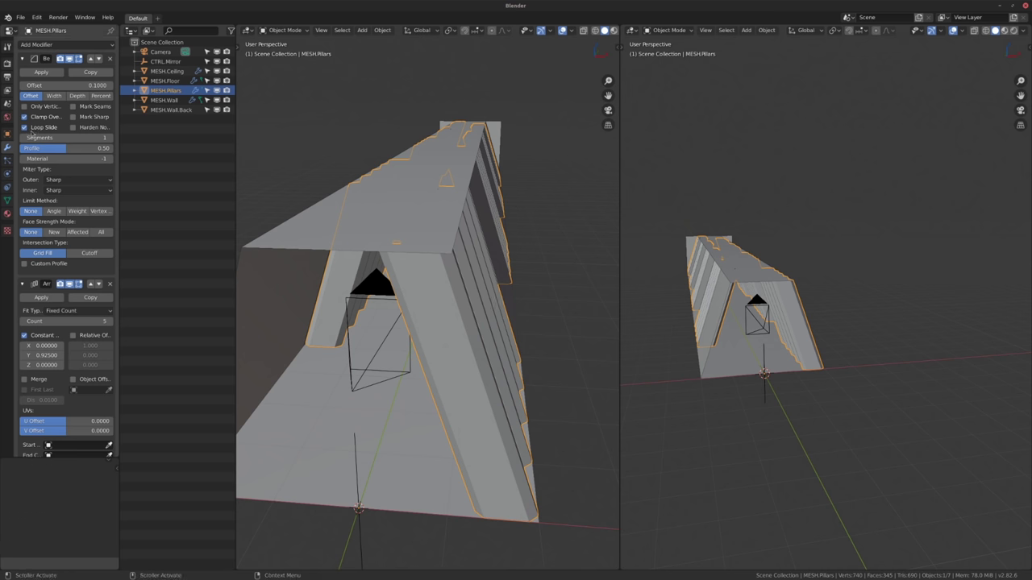
Limit the pillars' bevel by Weight and examine the pillar edges up close.
left_click(78, 211)
middle_click_drag(378, 323, 386, 307)
scroll(387, 306, "up", 3)
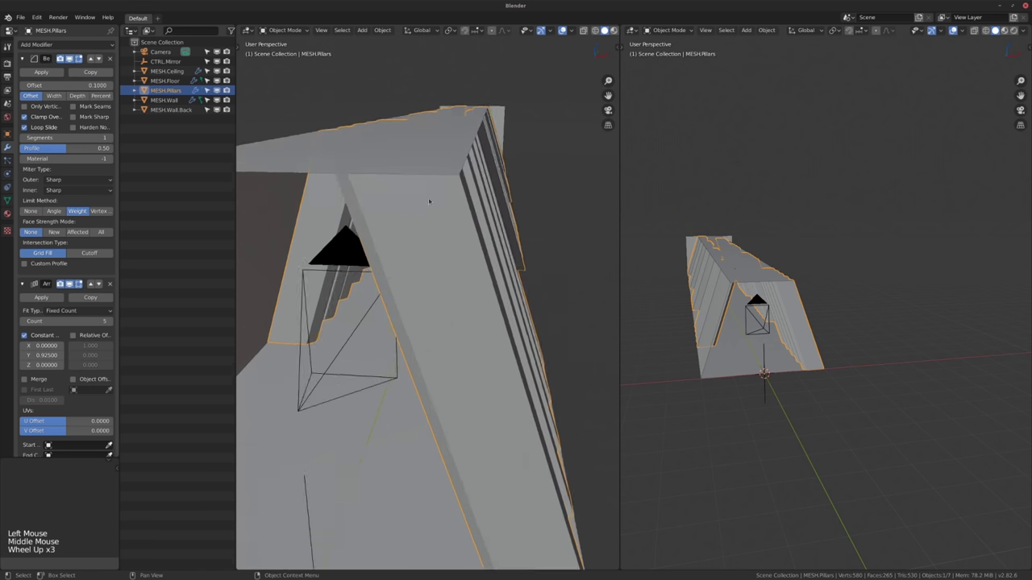
middle_click(387, 242, "alt")
middle_click_drag(387, 242, 403, 178)
scroll(302, 144, "up", 3)
middle_click_drag(302, 144, 352, 160)
scroll(354, 171, "up", 6)
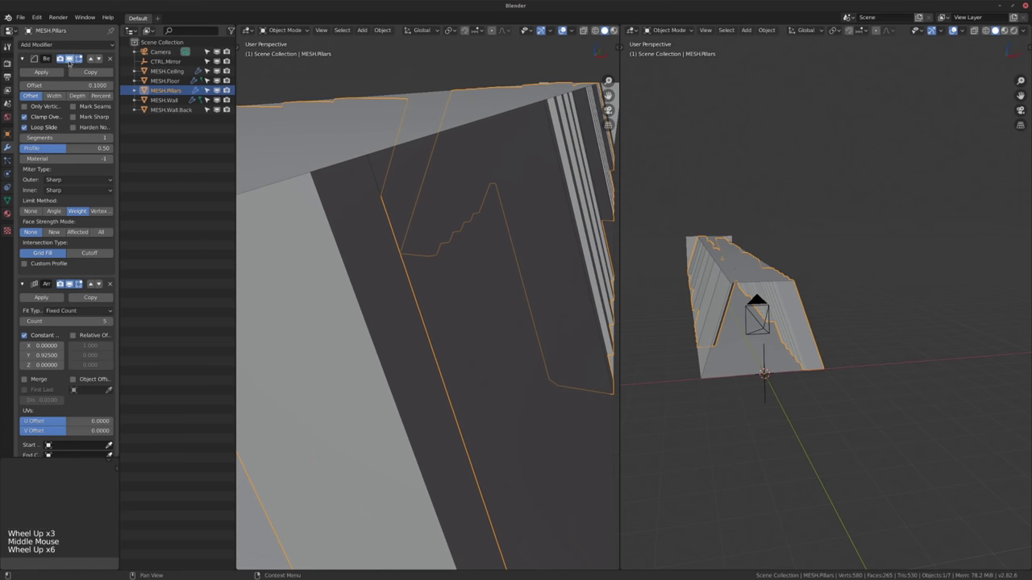
Compare the pillar edges with the bevel's limit method set to None, then restore Weight.
left_click(31, 211)
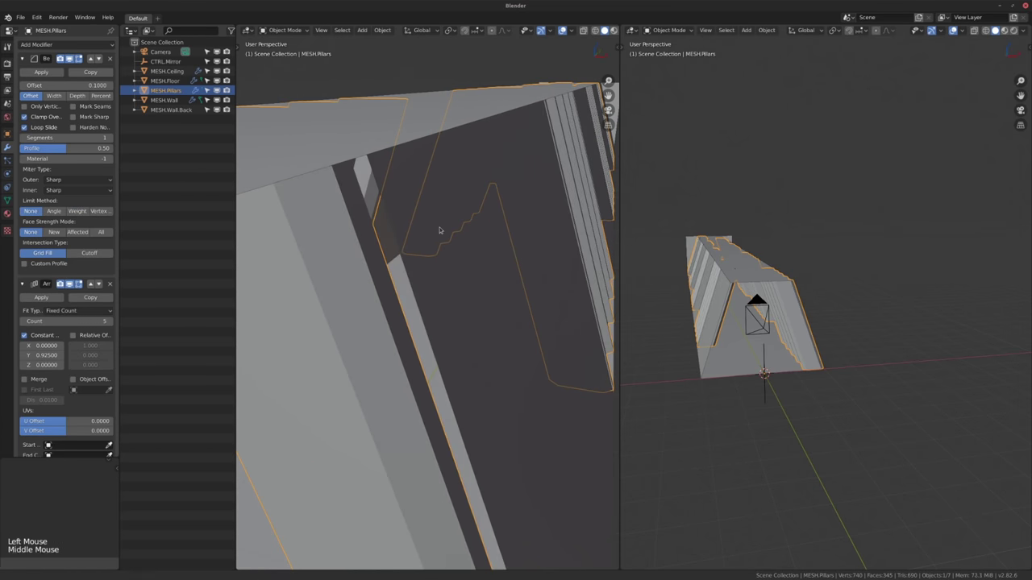
middle_click_drag(437, 230, 361, 199)
middle_click_drag(393, 312, 376, 257)
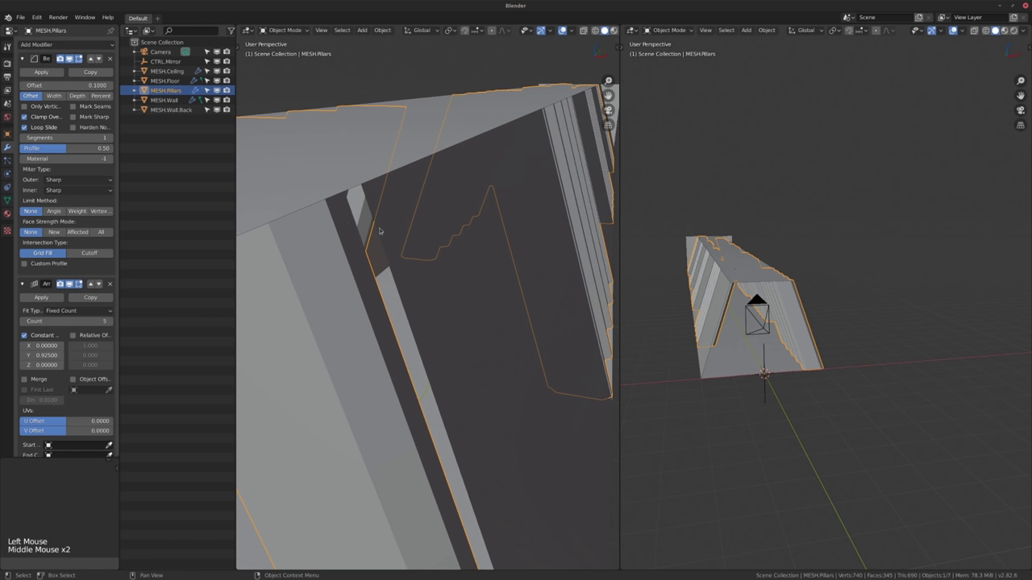
left_click(77, 211)
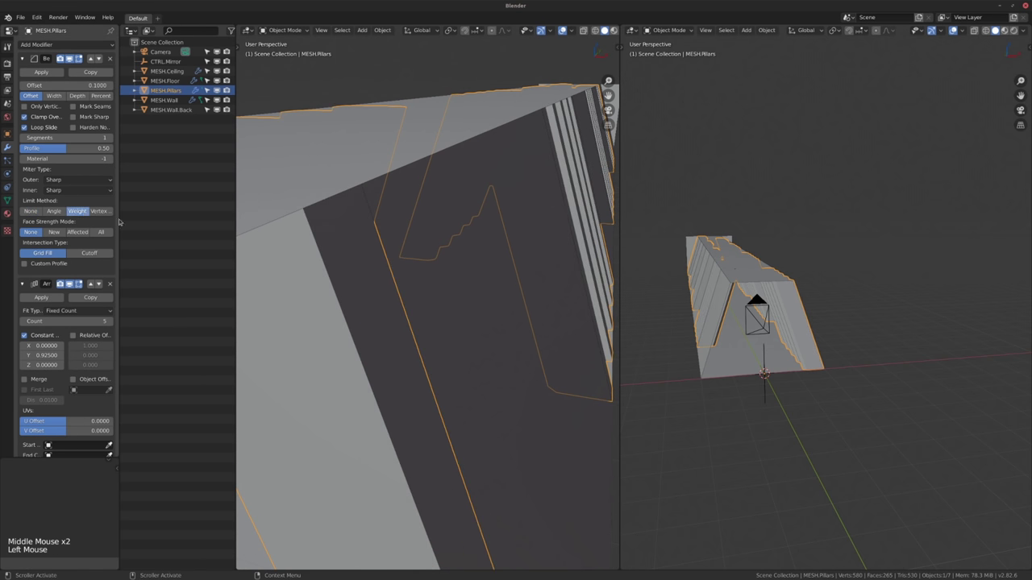
Set the pillars' bevel offset to 0.01.
scroll(411, 234, "down", 10)
middle_click_drag(387, 242, 415, 227)
middle_click(412, 231, "alt")
scroll(415, 227, "up", 2)
middle_click(415, 227, "alt")
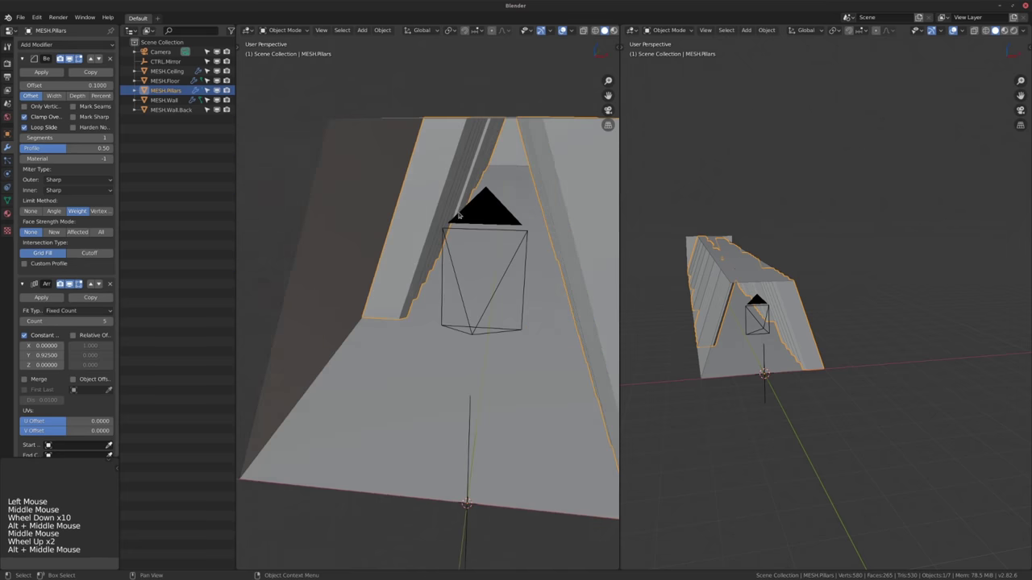
left_click(71, 86)
type(".01")
key("Return")
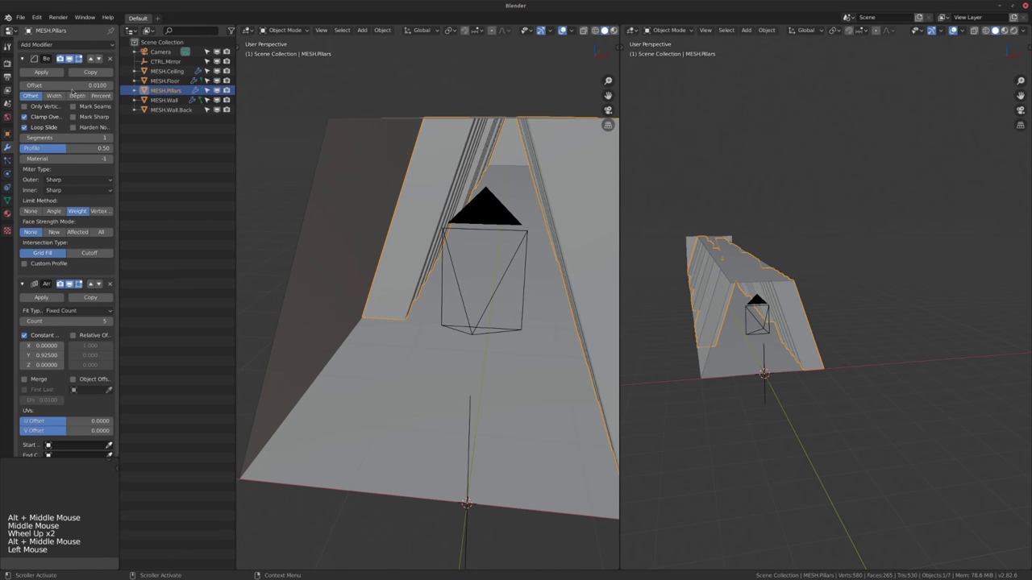
Reduce the pillars' bevel offset to 0.005 and set its segments to 3.
scroll(322, 212, "down", 3)
middle_click_drag(386, 222, 346, 170)
middle_click(318, 208, "alt")
scroll(387, 205, "up", 5)
scroll(419, 211, "up", 3)
scroll(430, 212, "up", 2)
middle_click(446, 197, "alt")
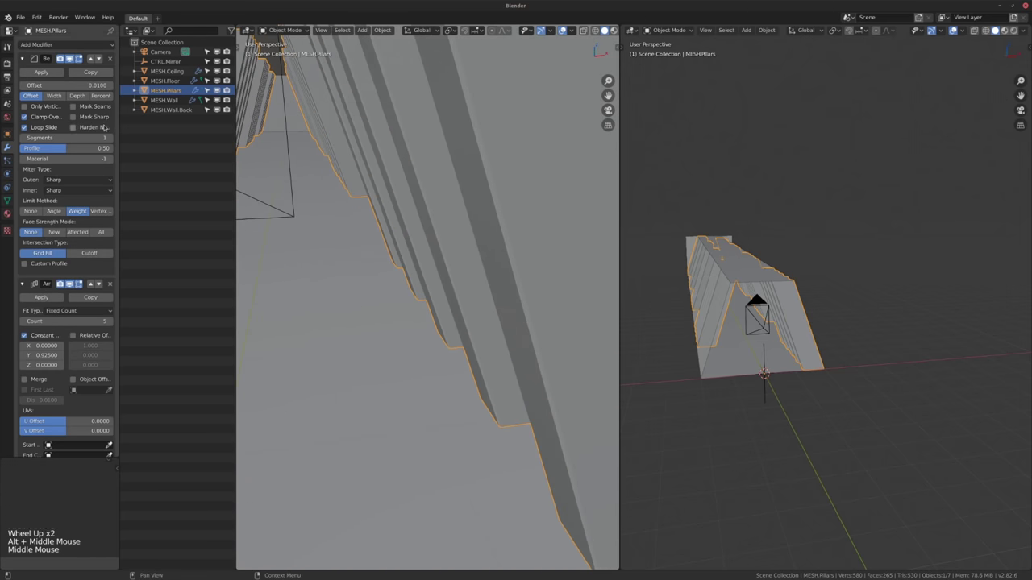
left_click(77, 85)
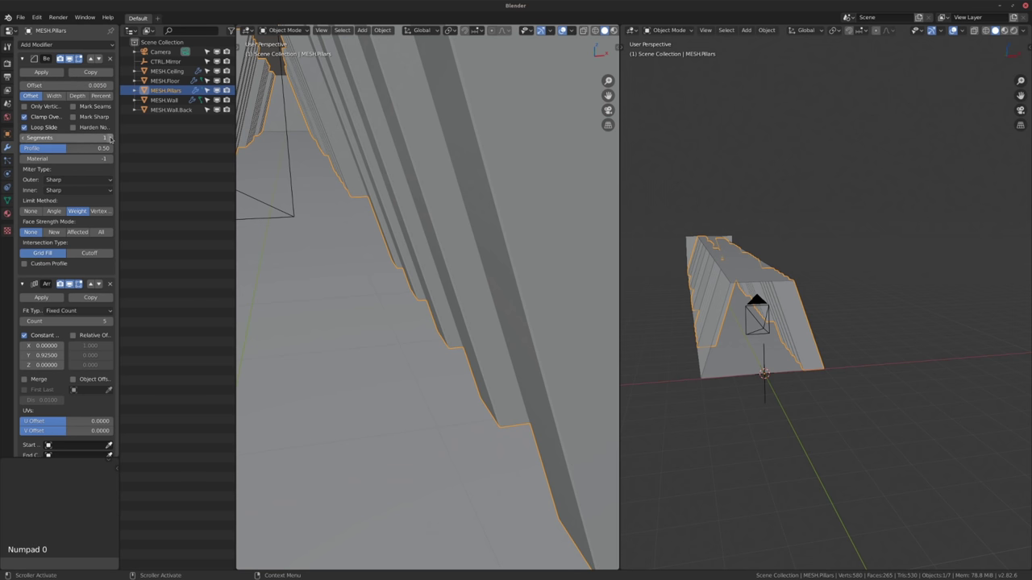
Shade the pillars smooth and enable Auto Smooth for their normals.
right_click(464, 198)
middle_click_drag(492, 193, 452, 213)
scroll(456, 224, "down", 7)
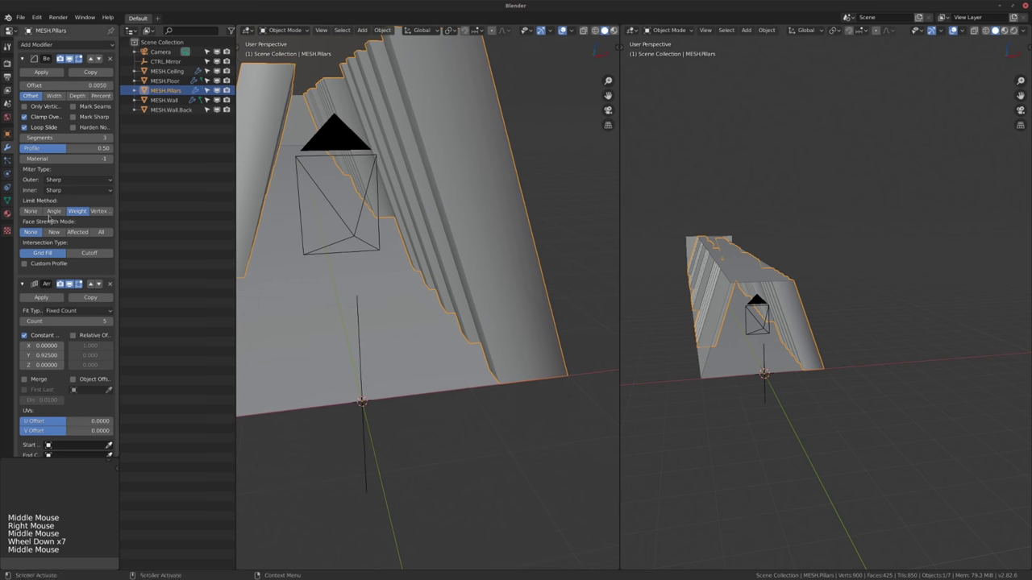
left_click(8, 200)
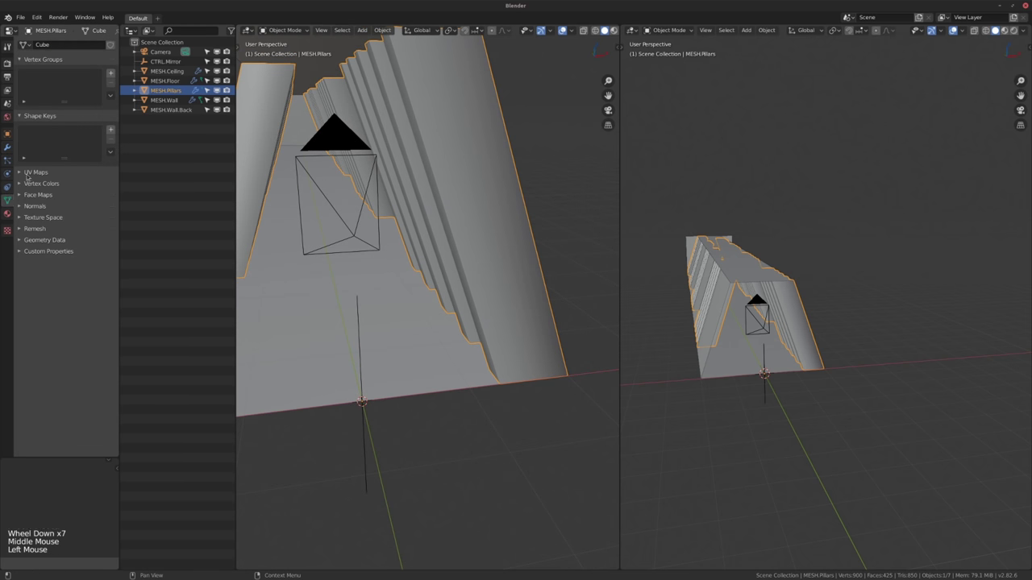
left_click(29, 206)
left_click(35, 219)
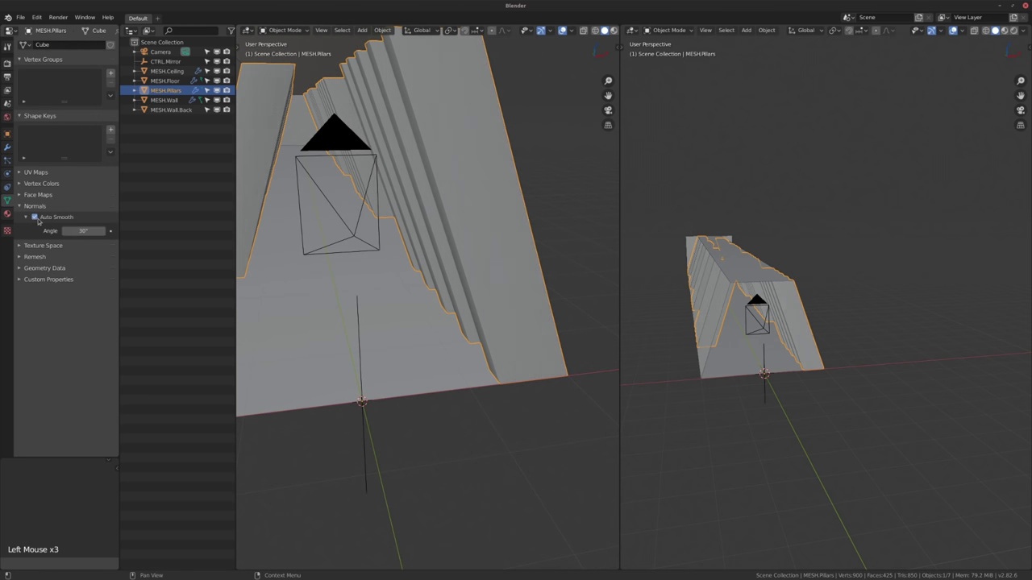
Enable Harden Normals on the pillars' bevel and widen the properties area slightly.
left_click(7, 148)
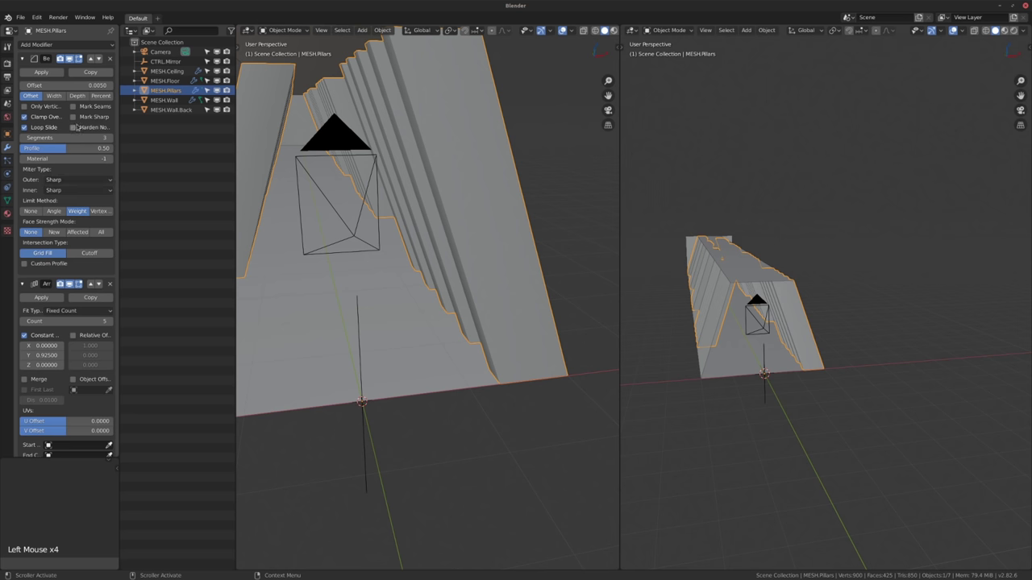
left_click(74, 127)
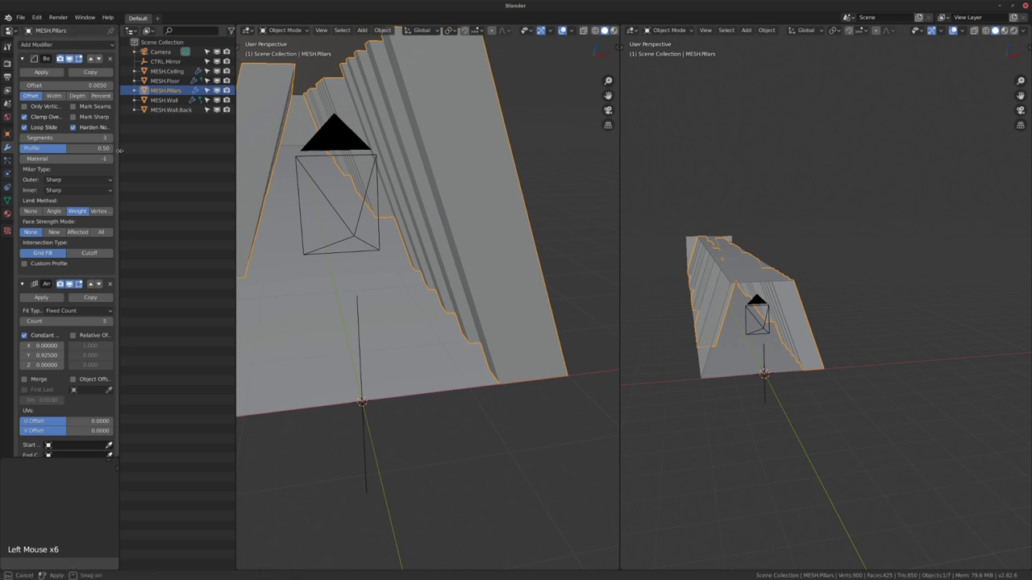
left_click_drag(120, 150, 124, 170)
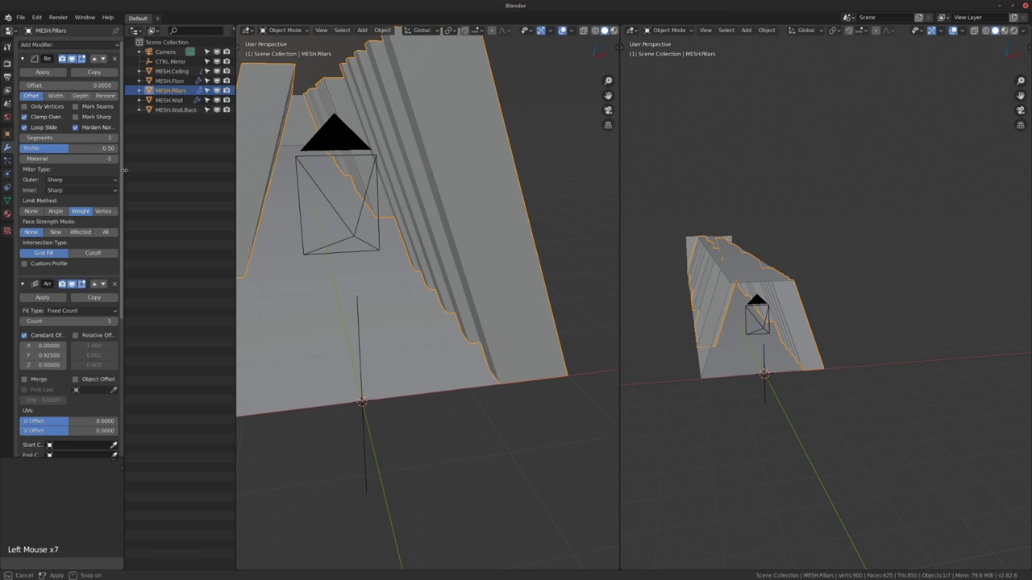
Deselect everything, examine the beveled pillars from outside and check the Auto Smooth setting.
middle_click_drag(379, 234, 420, 272)
scroll(387, 274, "down", 2)
middle_click_drag(387, 272, 484, 254, "alt")
key("alt+a")
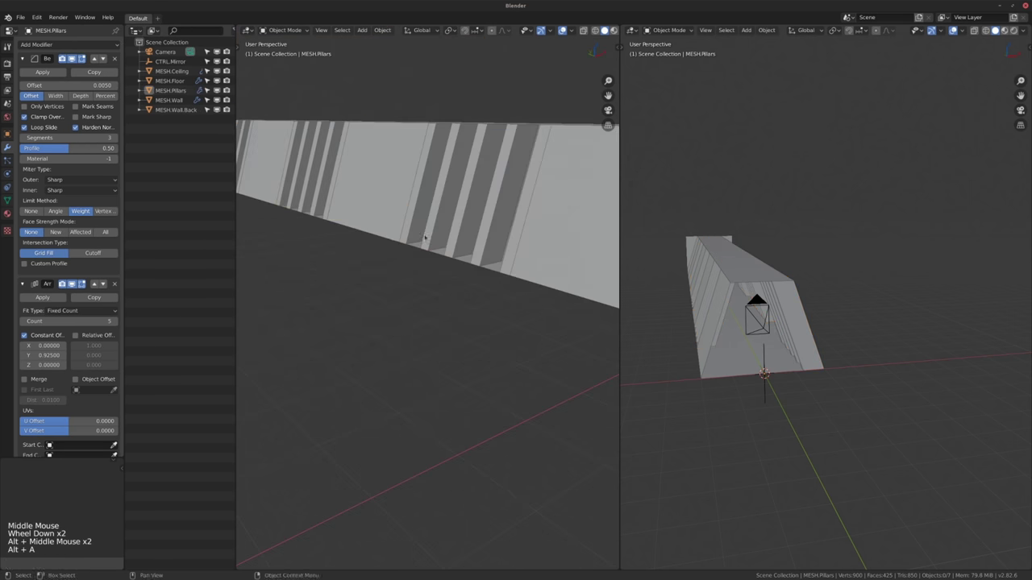
middle_click_drag(424, 240, 342, 200)
scroll(342, 200, "down", 3)
scroll(501, 231, "up", 7)
middle_click_drag(503, 228, 476, 251)
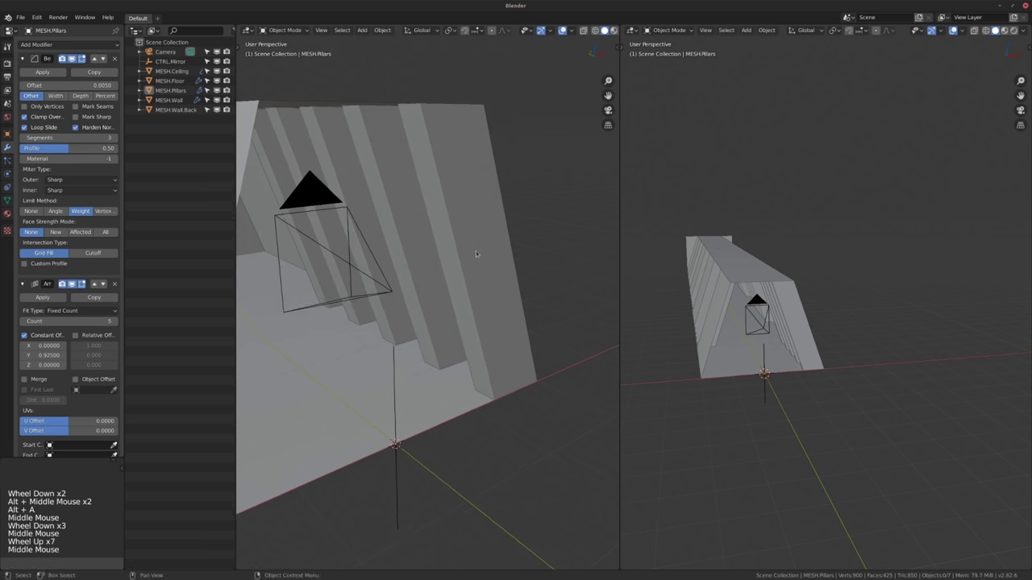
left_click(8, 201)
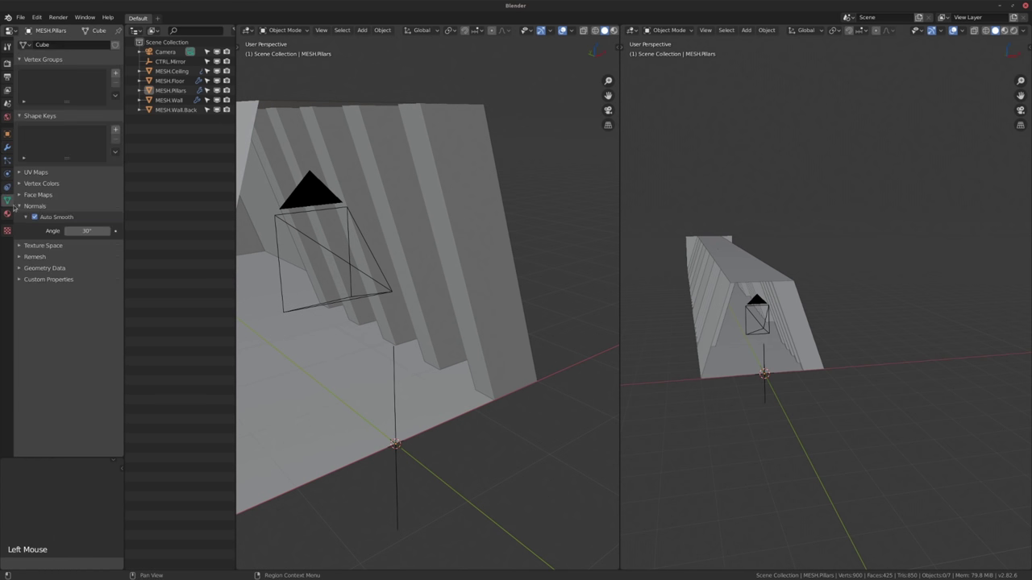
left_click(8, 150)
Return to the camera view and examine the pillar edges up close and in full frame.
scroll(433, 310, "down", 4)
middle_click_drag(419, 306, 483, 257)
key("KP_0")
scroll(543, 240, "up", 4)
scroll(484, 257, "up", 3)
scroll(387, 318, "down", 9)
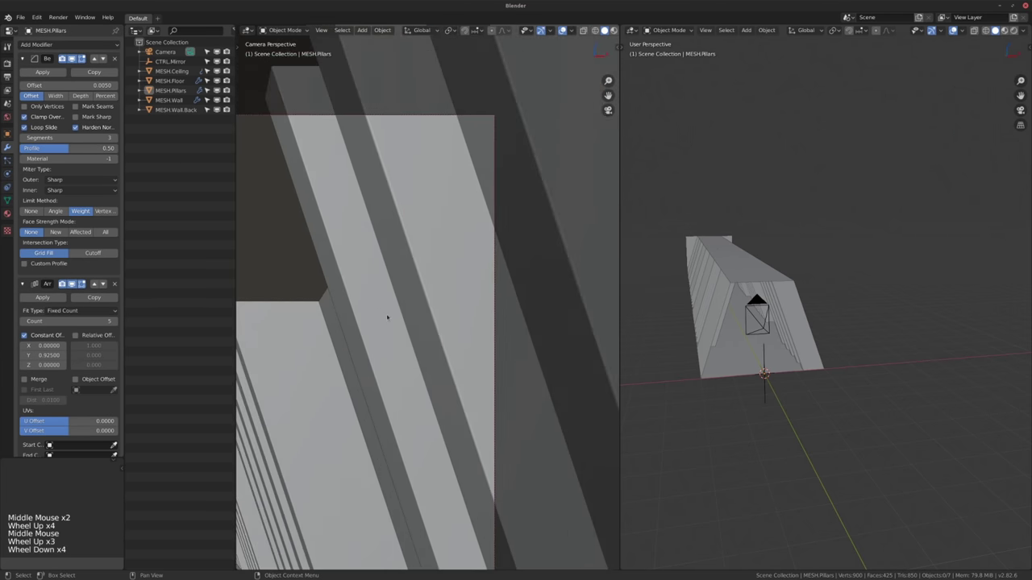
middle_click_drag(387, 318, 411, 291)
scroll(387, 324, "up", 1)
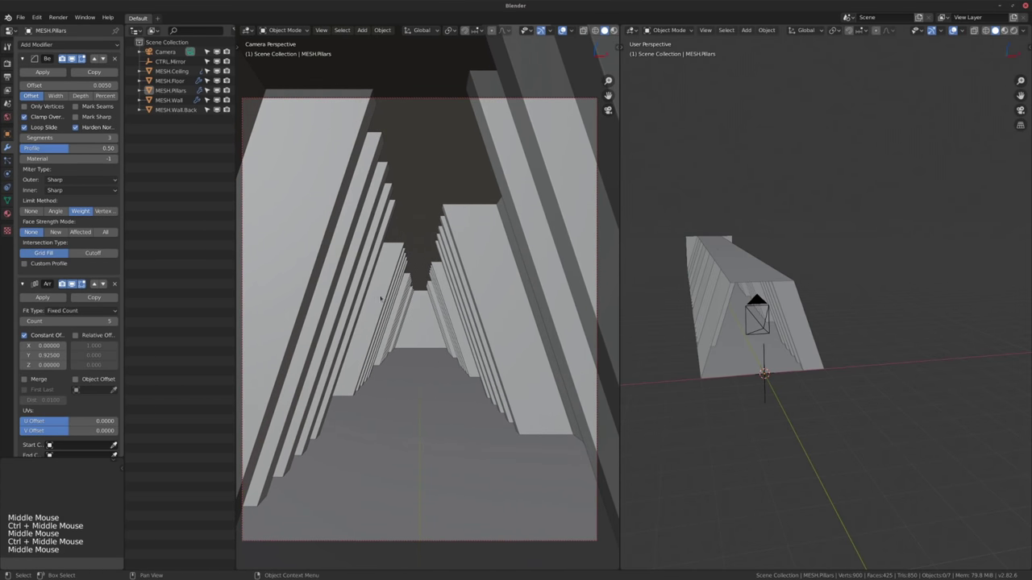
Turn the second 3D view into a Shader Editor and switch the camera view to rendered shading.
key("shift+F3")
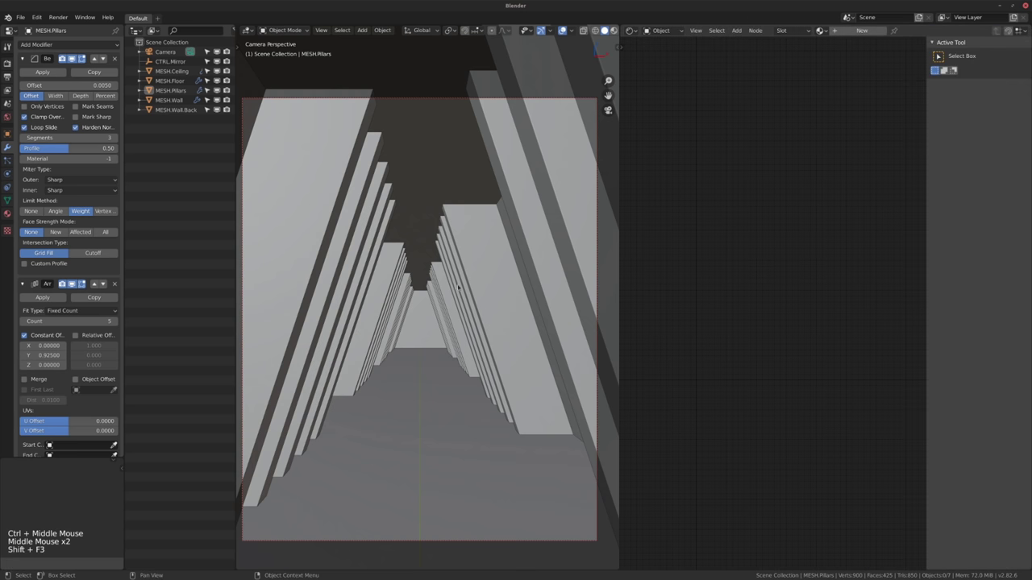
middle_click(408, 210)
key("z")
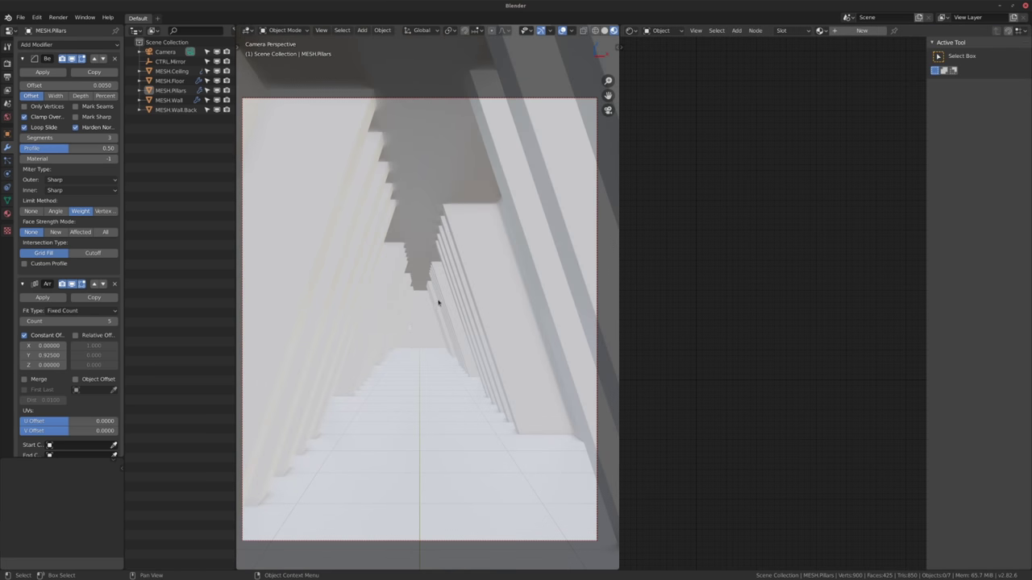
mouse_move(432, 300)
middle_mouse_down()
mouse_move(442, 296)
mouse_move(432, 300)
middle_mouse_up()
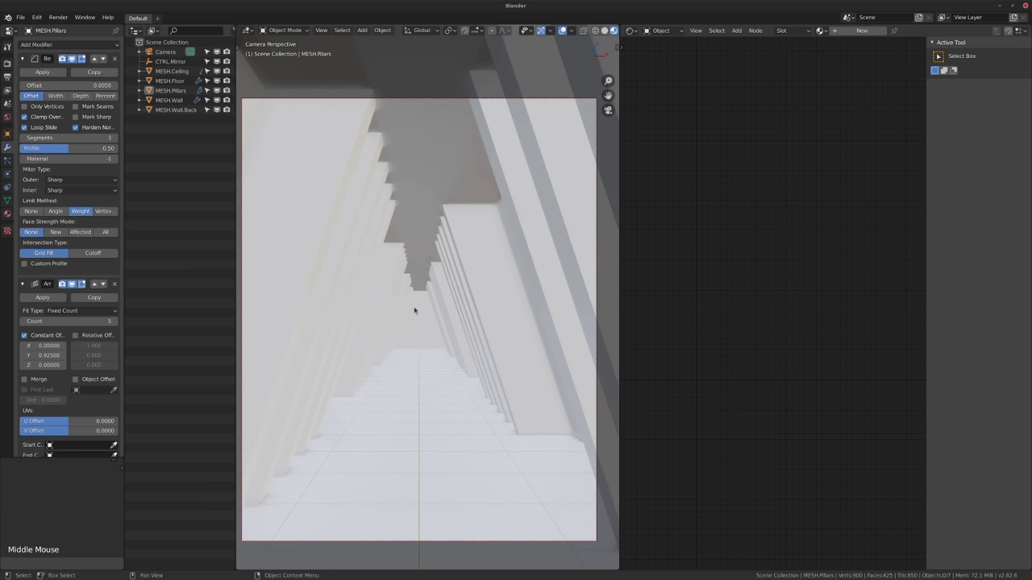
Save the scene as an incremented version named WS_E01_S01-v2.blend.
key("ctrl+shift+s")
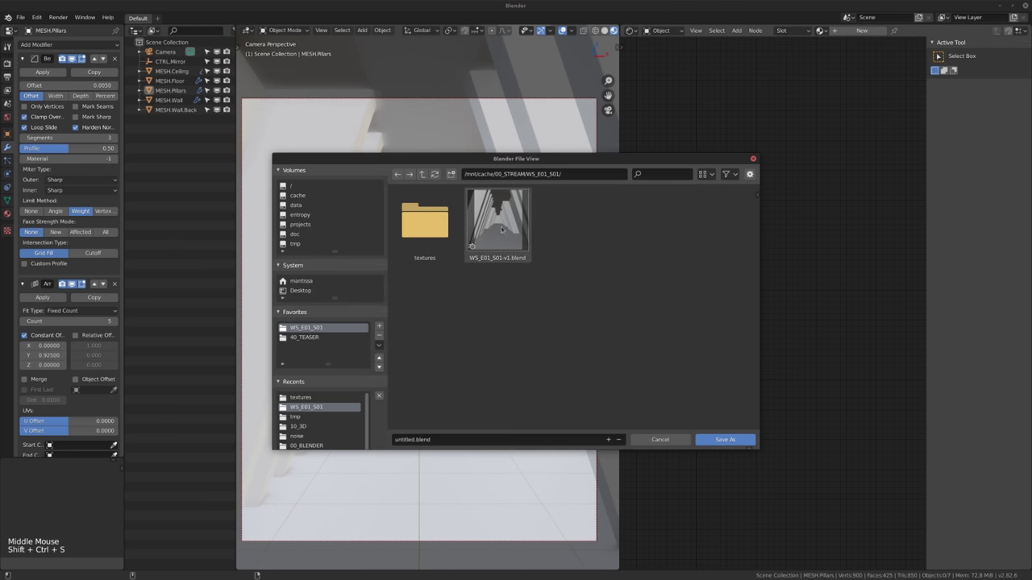
left_click(500, 230)
left_click(608, 440)
left_click(725, 440)
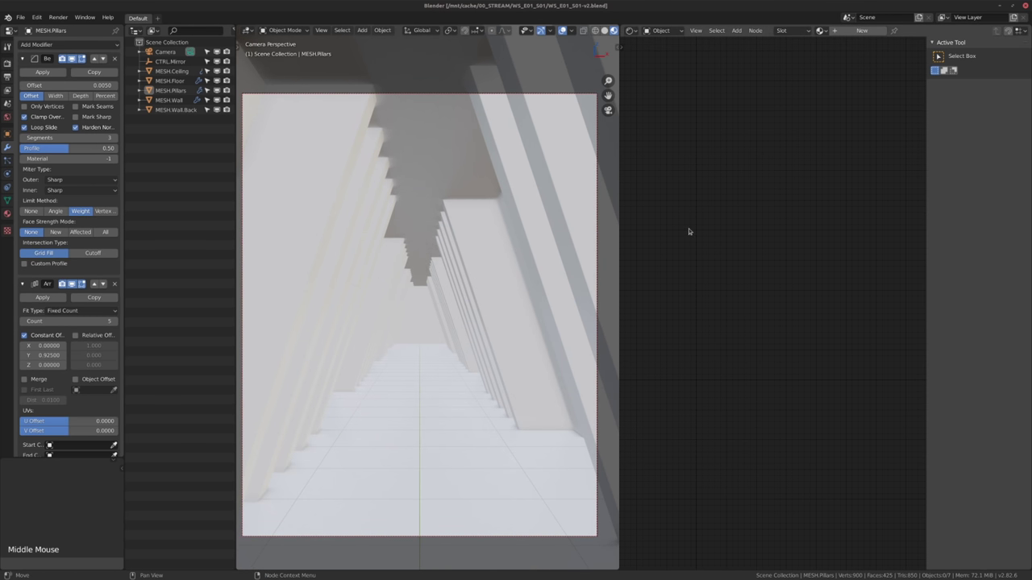
Inspect the rendered corridor from outside and collapse the pillars' Bevel modifier settings.
middle_click_drag(407, 322, 409, 332)
middle_click_drag(424, 319, 402, 329)
scroll(414, 311, "down", 5)
middle_click_drag(402, 328, 447, 334)
scroll(403, 318, "up", 4)
scroll(427, 335, "up", 2)
scroll(71, 137, "down", 6)
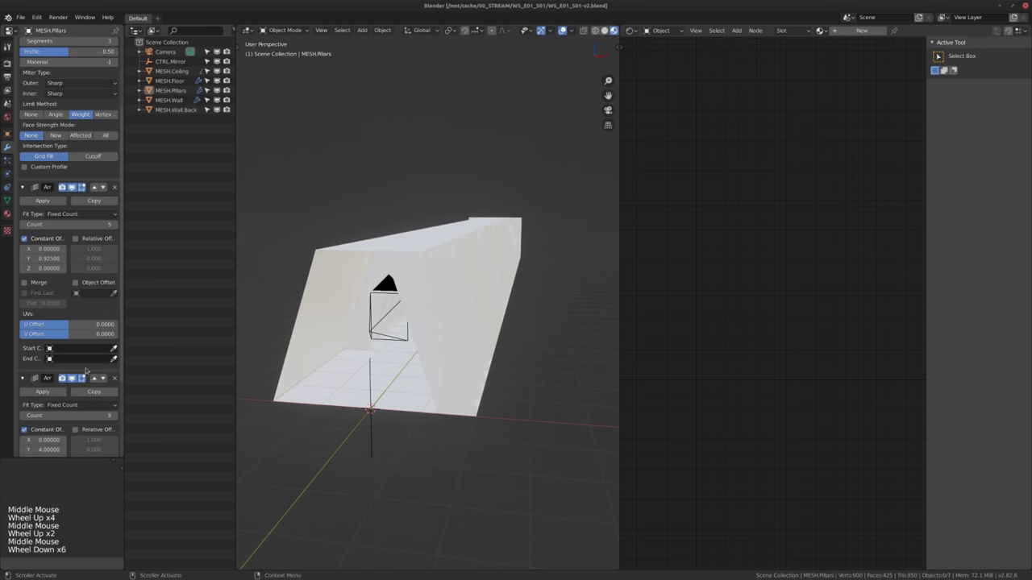
scroll(71, 137, "up", 4)
scroll(72, 137, "up", 3)
left_click(25, 59)
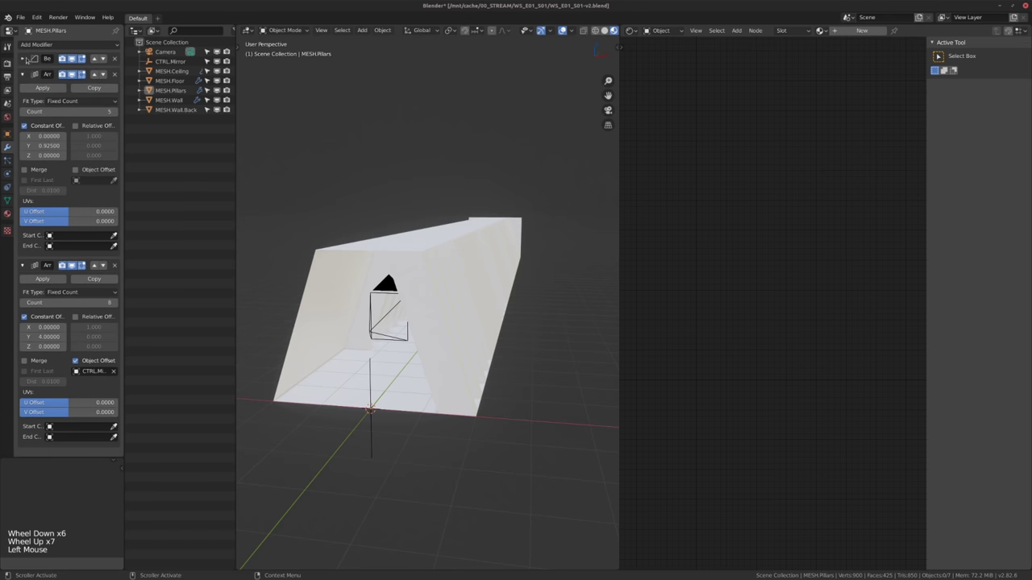
Select the floor and examine the corridor's sides and opening from outside.
middle_click_drag(431, 324, 395, 363)
scroll(392, 372, "up", 2)
left_click(392, 373)
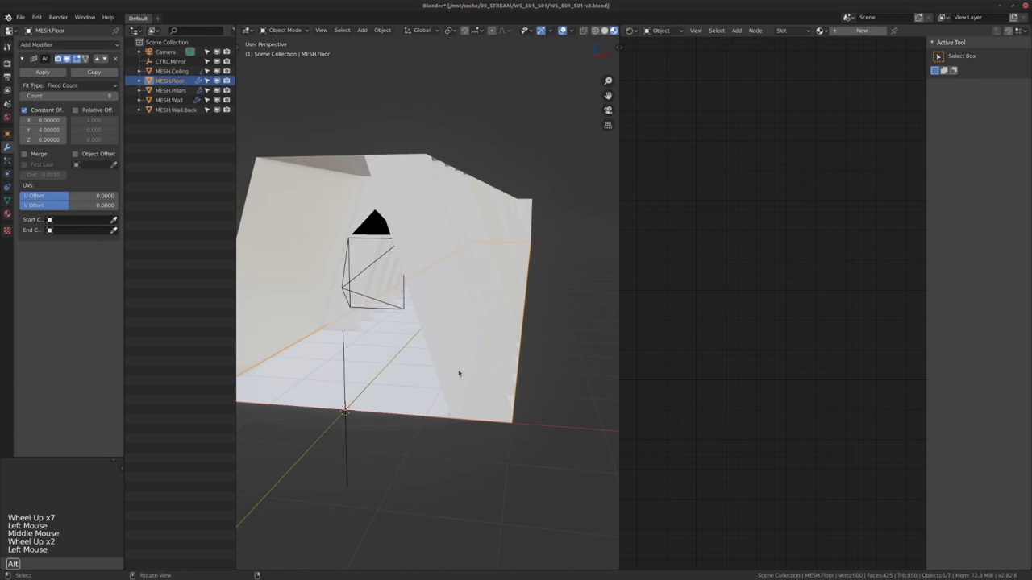
middle_click(458, 373, "alt")
middle_click_drag(463, 355, 396, 306)
middle_click(363, 310, "alt")
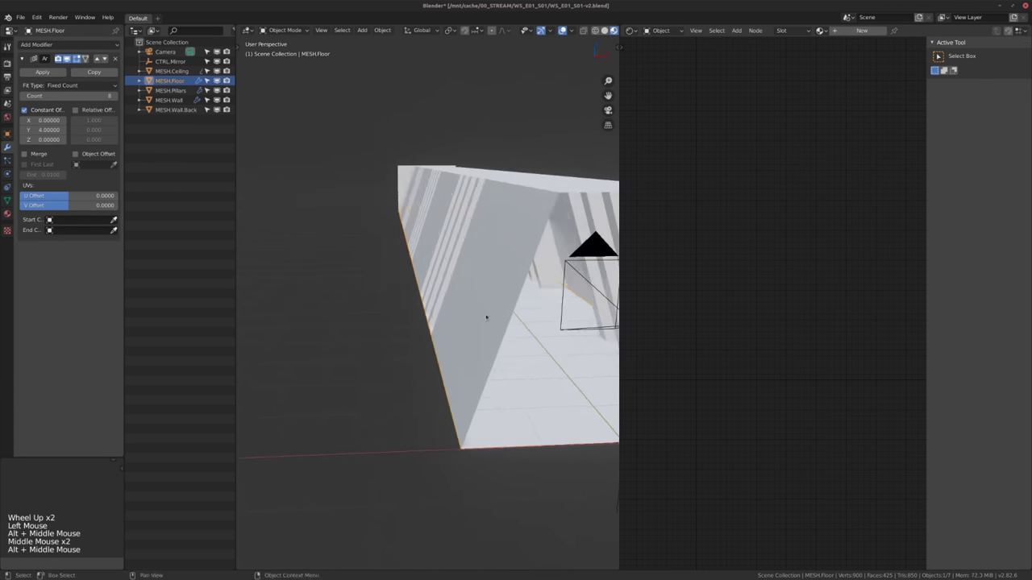
middle_click_drag(486, 318, 754, 298)
Select the corridor's side wall and enter Edit Mode on it.
left_click(433, 323)
middle_click(552, 341, "alt")
middle_click(548, 318, "alt")
key("Tab")
middle_click(403, 318, "alt")
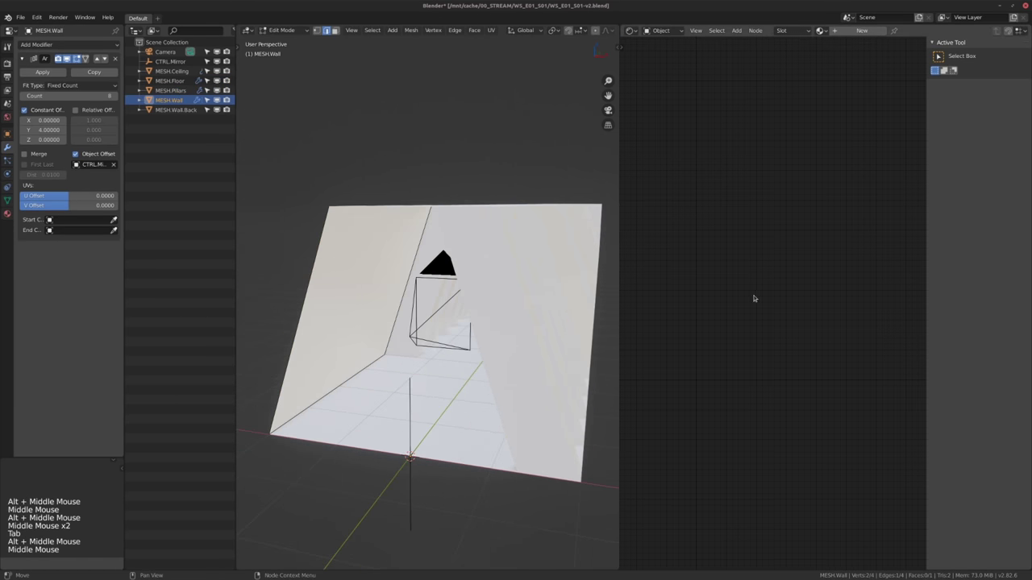
Replace the Shader Editor with the Image Editor and return the wall to Object Mode.
key("shift+F10")
middle_click_drag(403, 322, 379, 306)
key("Tab")
key("Tab")
key("Tab")
middle_click(744, 268)
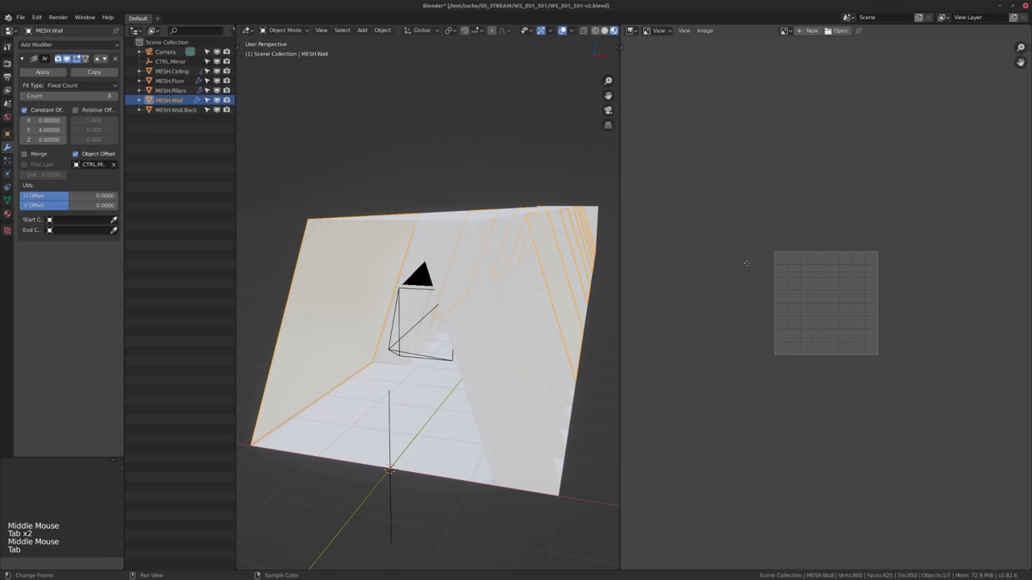
Show the Shader Editor in place of the Image Editor, create a new material for the wall and hide the sidebar.
key("shift")
key("shift+F3")
left_click(856, 30)
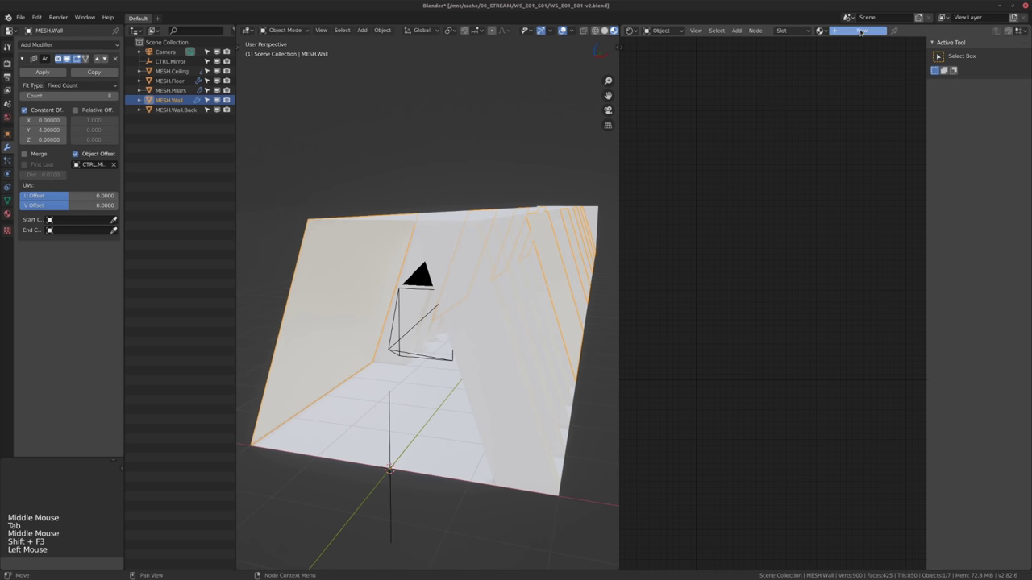
key("n")
middle_click_drag(814, 253, 877, 191)
scroll(822, 212, "up", 1)
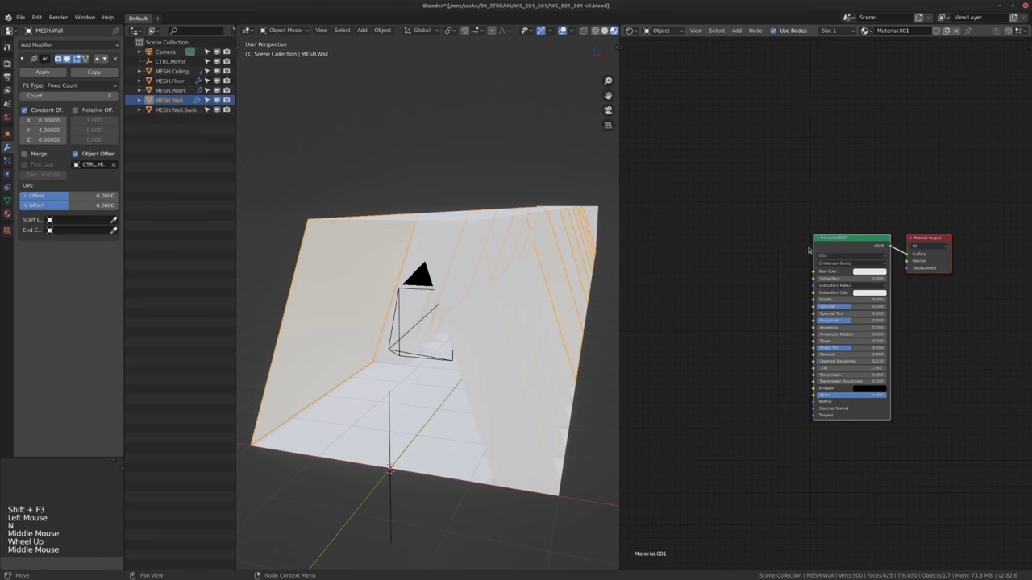
Load the four 2K-concrete_6 maps (diffuse, displacement, normal, specular) onto the wall's Principled BSDF as a Principled Texture Set.
left_click(831, 249)
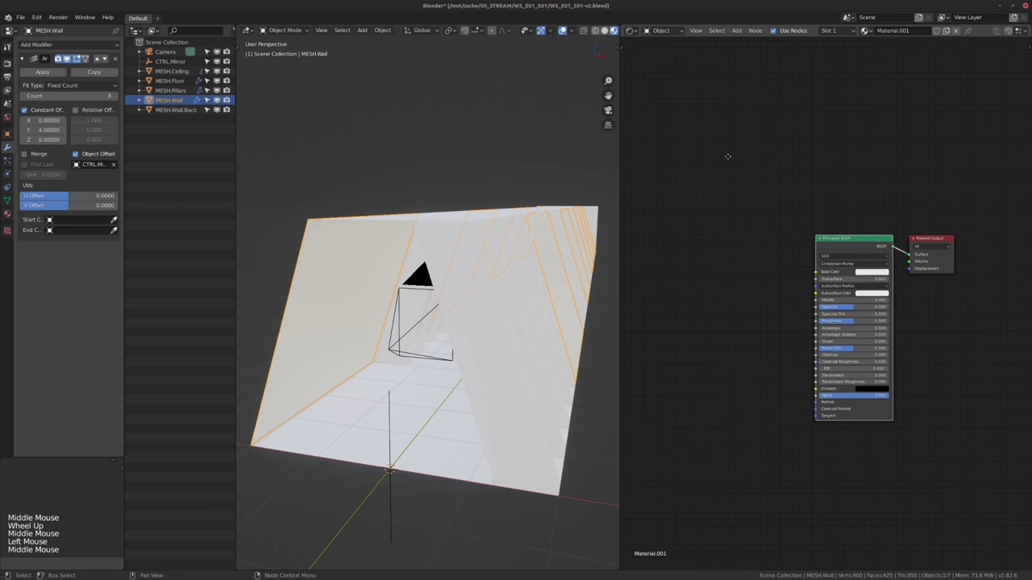
middle_click_drag(855, 249, 925, 239)
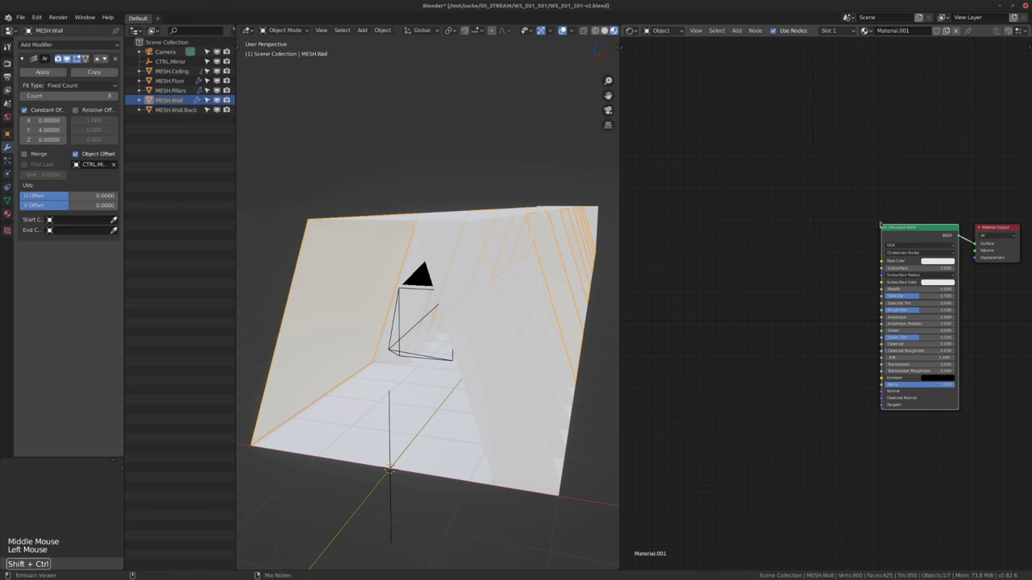
key("ctrl+shift+t")
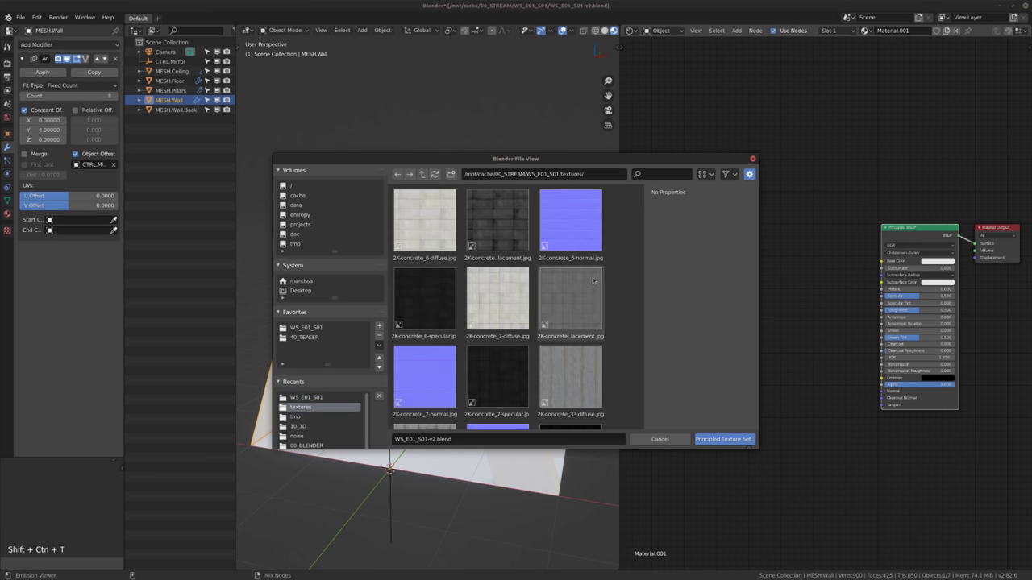
left_click(426, 229)
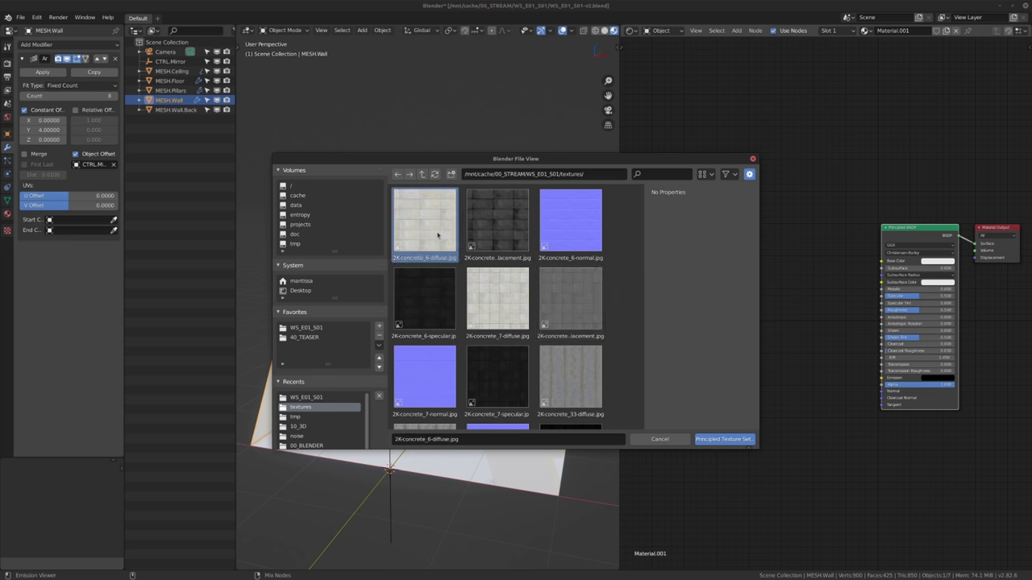
left_click(416, 306, "shift")
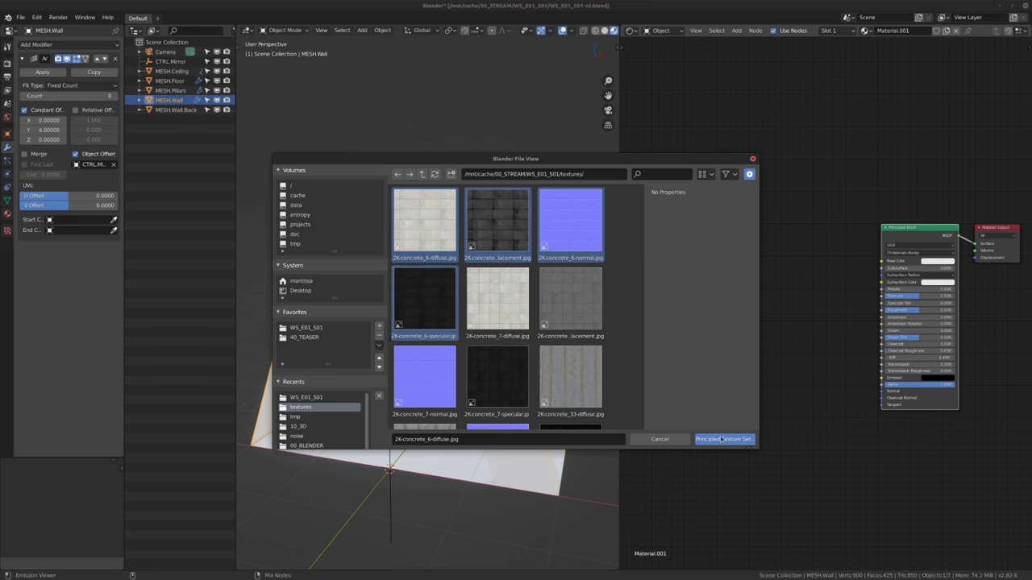
left_click(724, 439)
Set the wall texture's Mapping location to X 0.090 and Y 0.010.
middle_click_drag(460, 334, 387, 312)
scroll(363, 281, "up", 2)
middle_click(364, 282, "alt")
middle_click_drag(703, 322, 830, 366)
scroll(827, 356, "up", 7)
scroll(831, 363, "up", 3)
left_click(824, 356)
left_click_drag(714, 291, 738, 292, "shift")
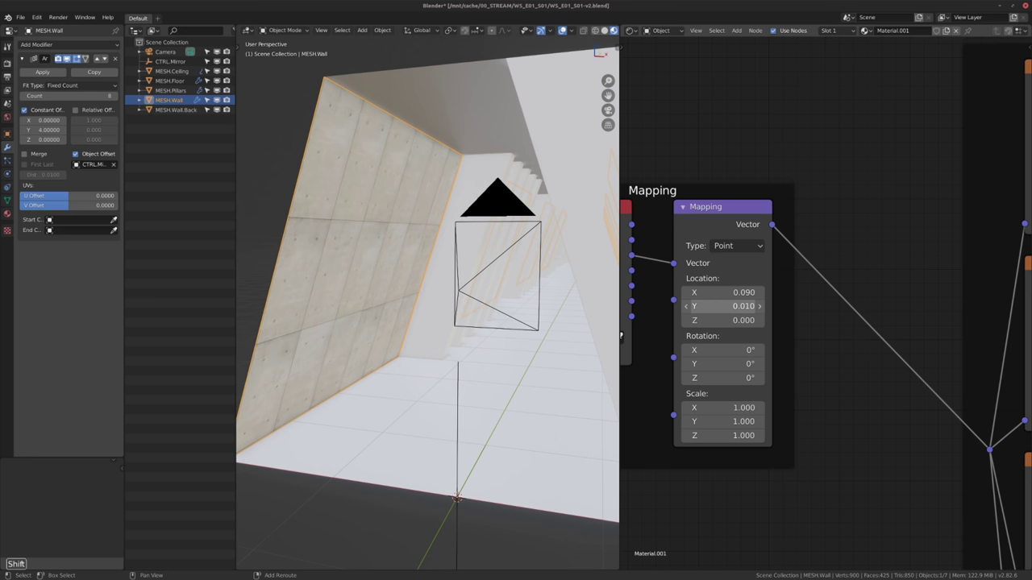
Examine the concrete texture on the corridor walls from inside, through the camera and from the opening.
scroll(449, 285, "up", 3)
middle_click_drag(431, 309, 473, 290)
scroll(460, 292, "down", 4)
middle_click_drag(473, 290, 451, 290)
scroll(420, 262, "up", 5)
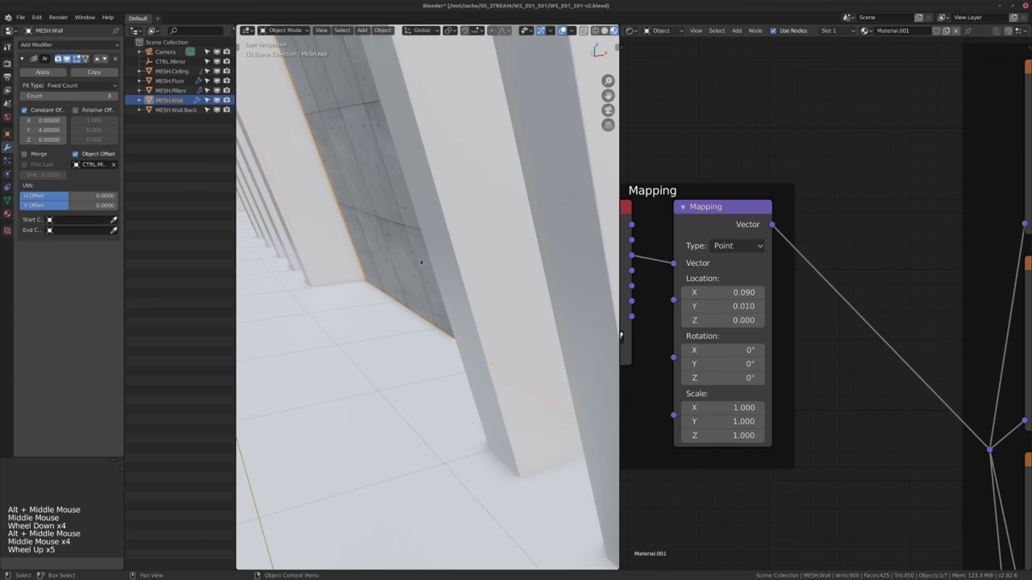
scroll(420, 262, "down", 6)
middle_click(403, 274, "alt")
key("KP_0")
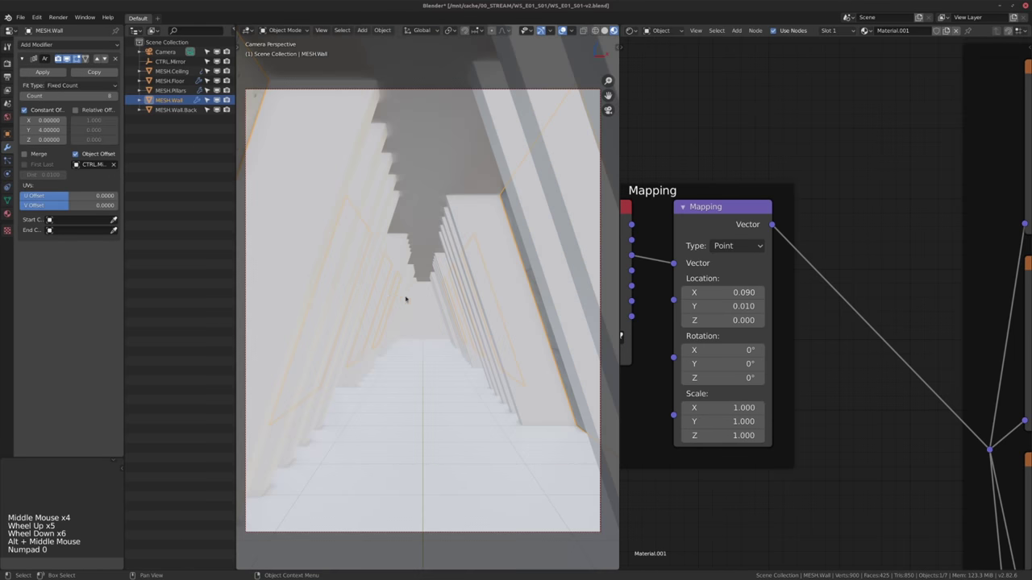
scroll(442, 288, "down", 2)
middle_click_drag(413, 291, 391, 299)
scroll(441, 285, "down", 1)
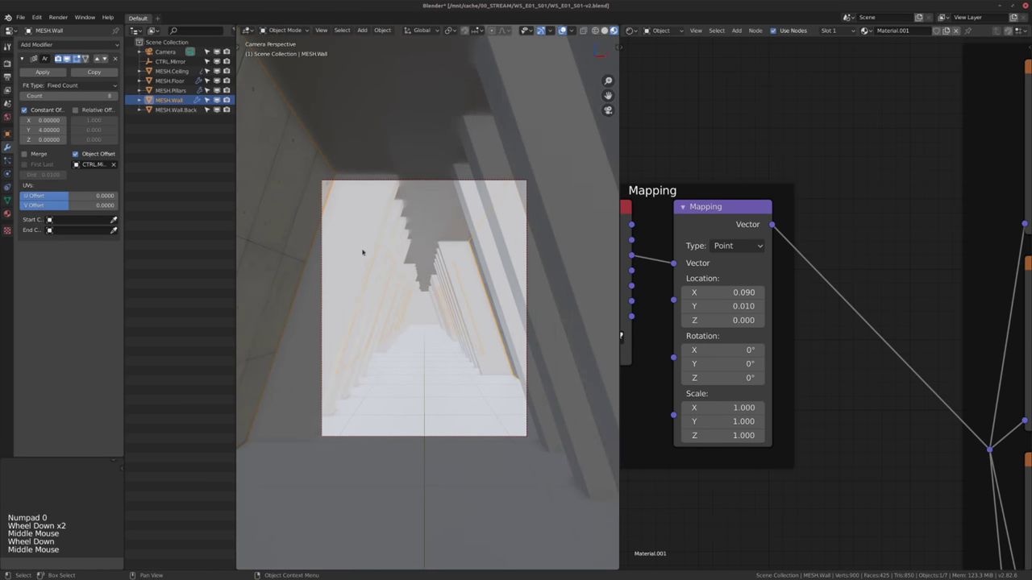
middle_click(362, 258, "alt")
middle_click_drag(362, 261, 397, 269)
scroll(443, 247, "down", 2)
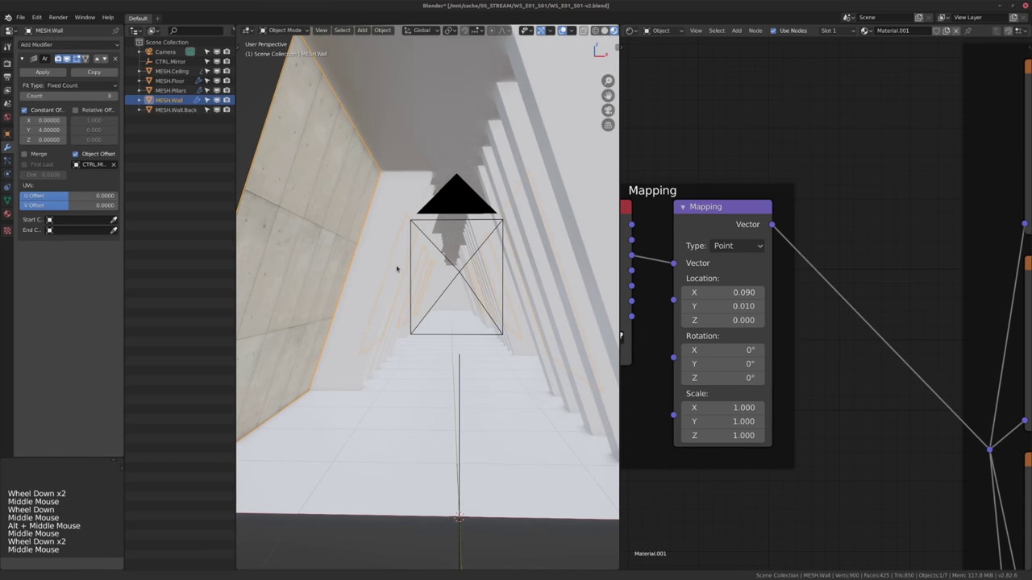
Select the camera and keyframe its Y location from 0 at frame 1 to 4 at frame 300.
left_click(460, 274)
middle_click(464, 283, "alt")
mouse_move(464, 283)
middle_mouse_down()
mouse_move(467, 295)
mouse_move(456, 300)
middle_mouse_up()
scroll(456, 307, "down", 2)
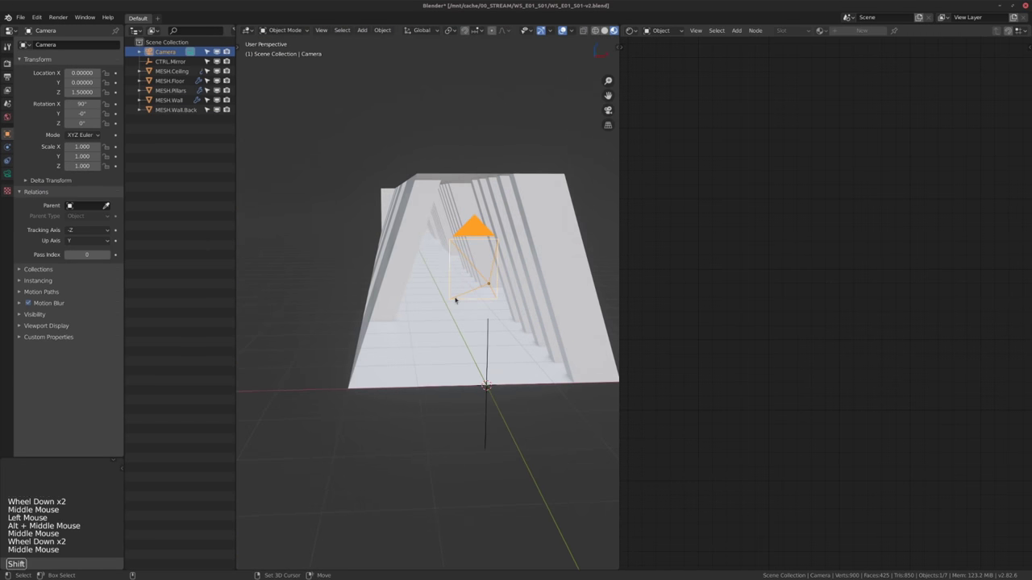
key("shift+Left")
left_click(7, 174)
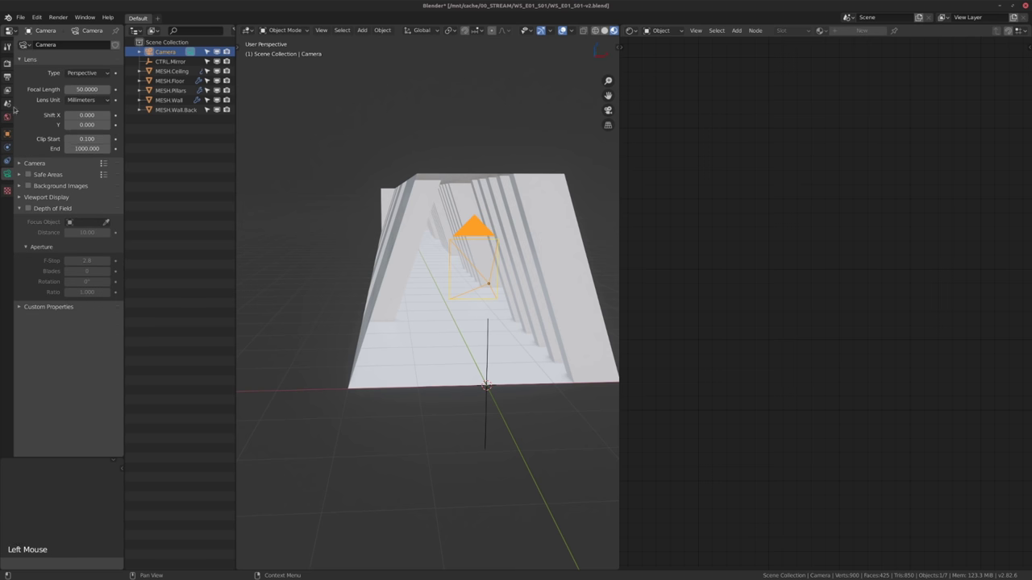
left_click(8, 134)
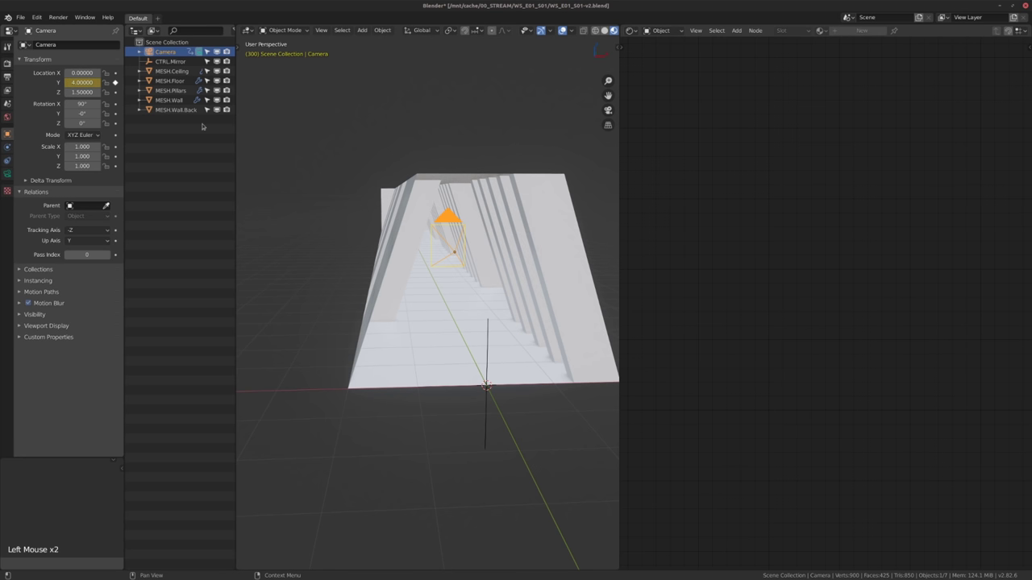
Play the camera animation from the first frame in camera view and check the movement through the corridor.
middle_click_drag(364, 201, 368, 199)
key("shift+Left")
key("KP_0")
key("space")
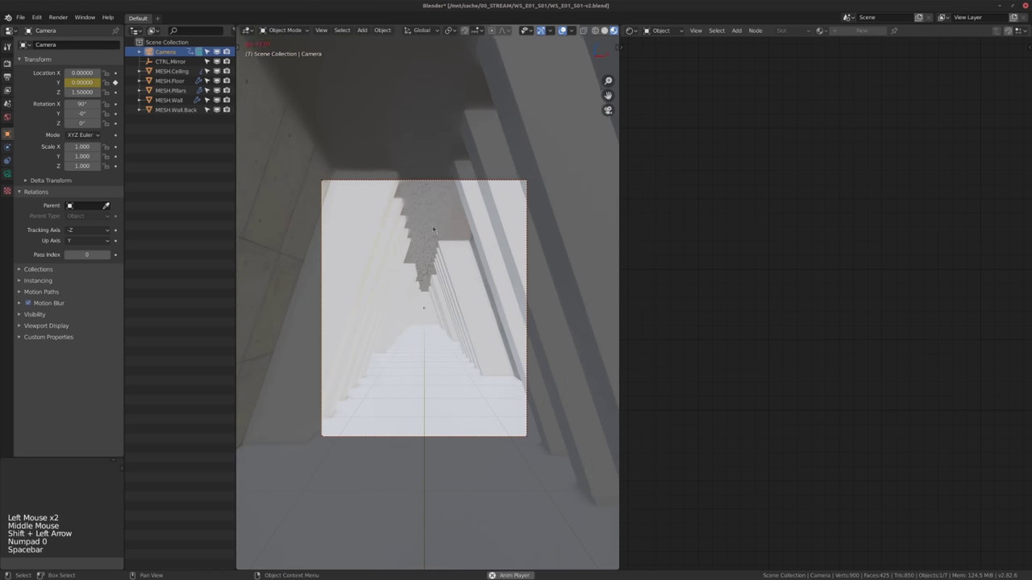
scroll(405, 343, "up", 3)
middle_click(434, 352)
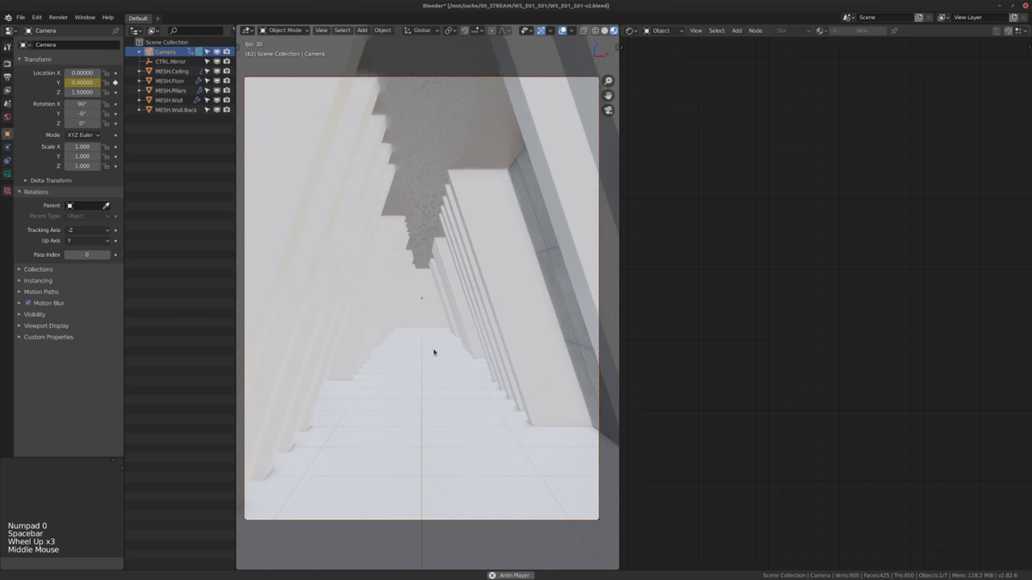
middle_click_drag(396, 360, 403, 358)
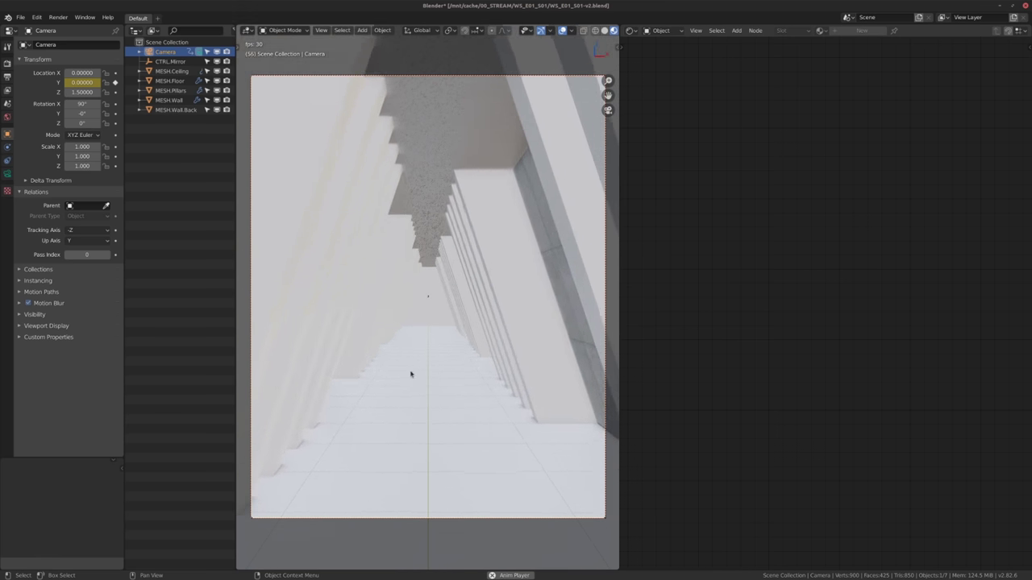
middle_click_drag(430, 363, 416, 368)
key("space")
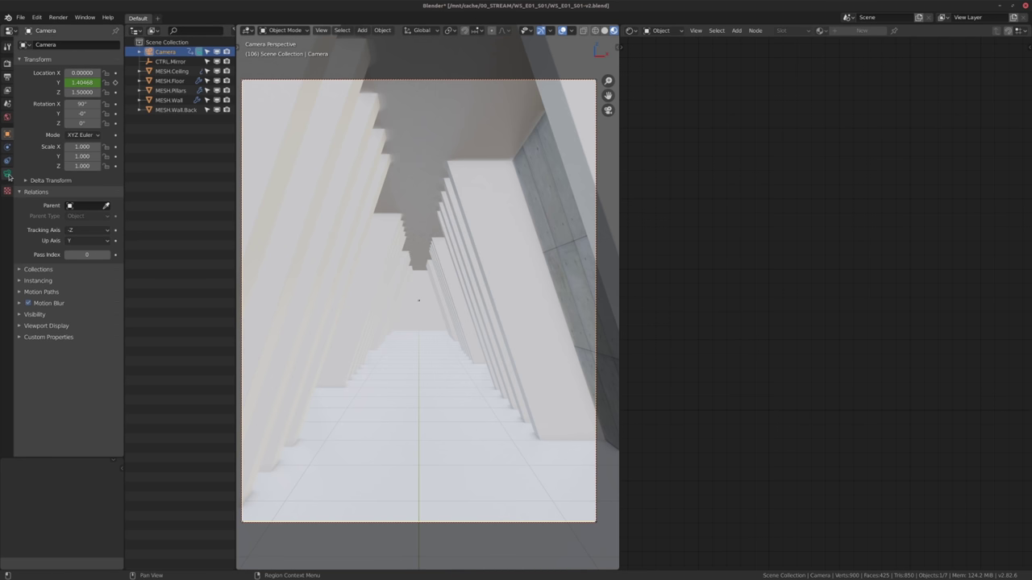
Set the camera's Passepartout opacity to 1.000 and return to the first frame.
left_click(8, 175)
left_click(46, 196)
left_click(25, 264)
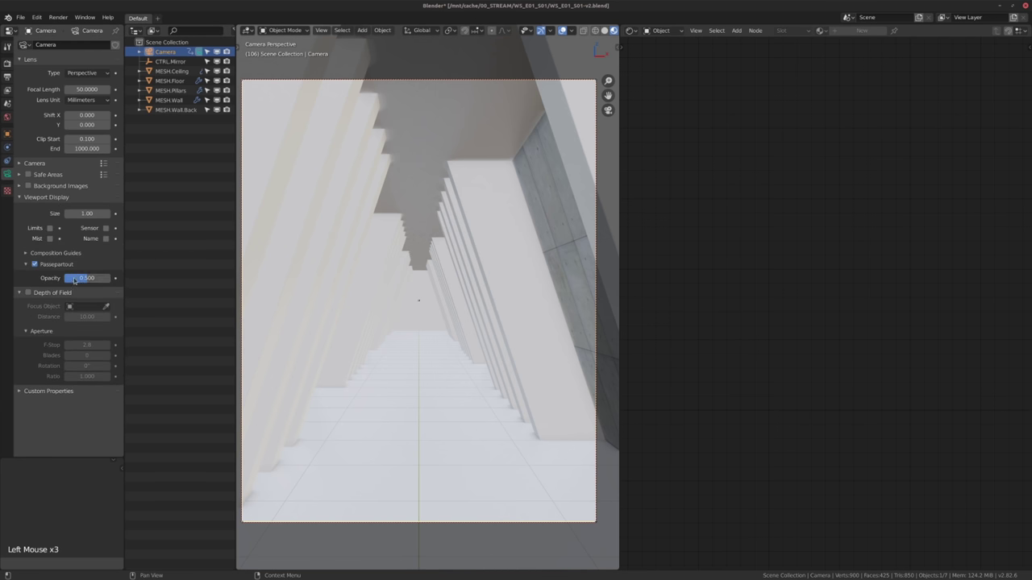
left_click_drag(74, 280, 113, 278)
middle_click_drag(362, 253, 373, 276)
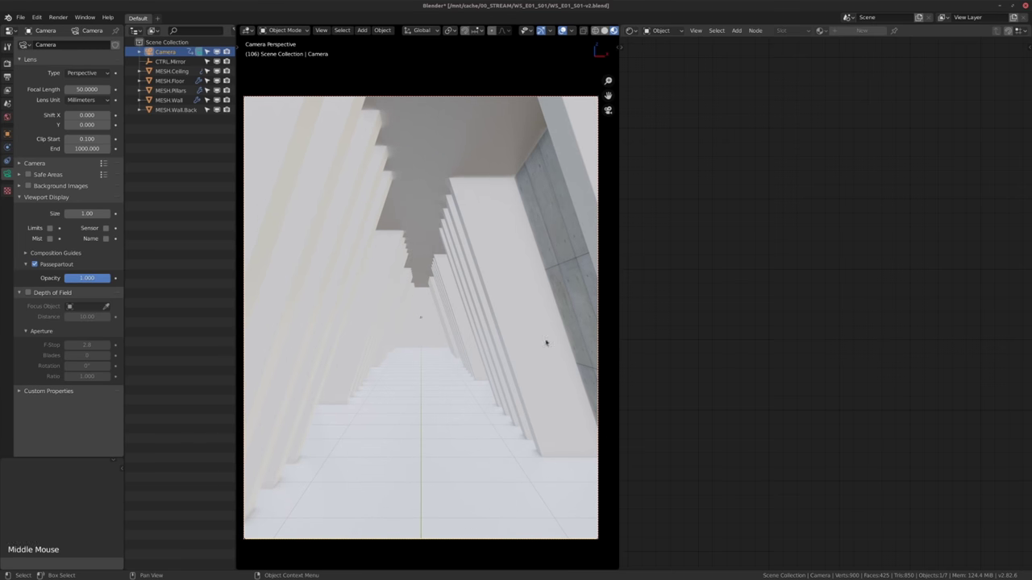
key("shift+Left")
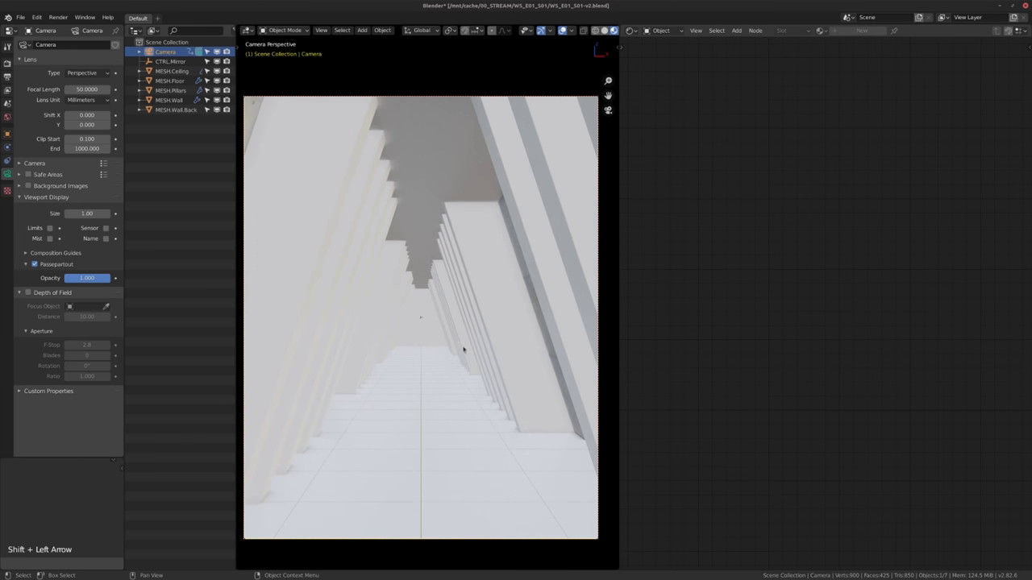
Select the corridor's pillars from an outside view and enter Edit Mode on them.
left_click(412, 445)
middle_click(532, 452, "alt")
middle_click_drag(532, 452, 395, 380)
scroll(445, 379, "down", 3)
scroll(449, 381, "down", 5)
middle_click(435, 380, "alt")
scroll(395, 380, "up", 2)
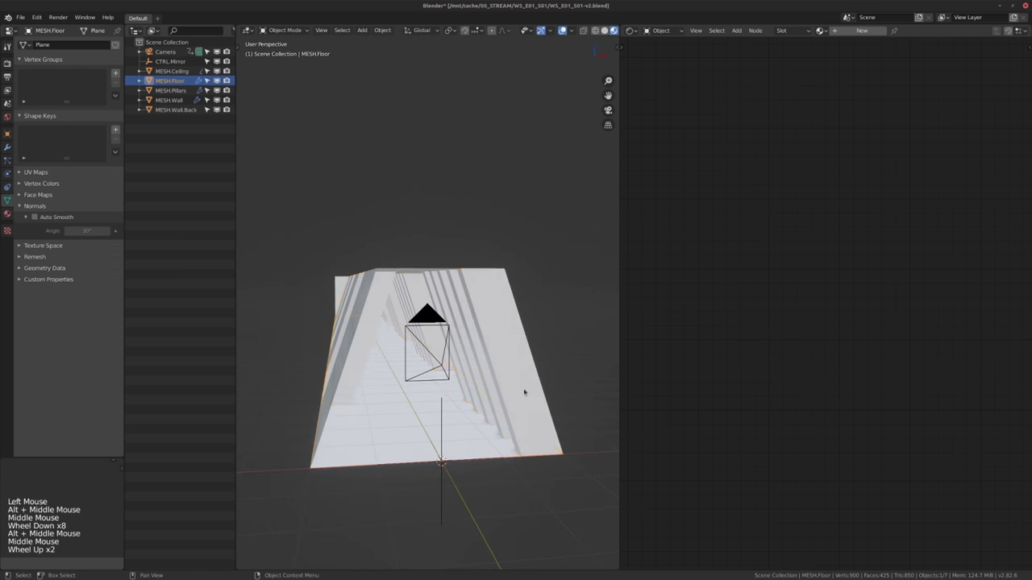
left_click(524, 392)
middle_click_drag(524, 392, 479, 315)
key("Tab")
Select the pillar's whole mesh in front orthographic view and open the UV Editor beside it.
middle_click(475, 398, "alt")
scroll(473, 362, "up", 1)
middle_click(472, 362, "alt")
key("KP_1")
key("a")
key("shift+F10")
key("shift+F10")
key("shift+F10")
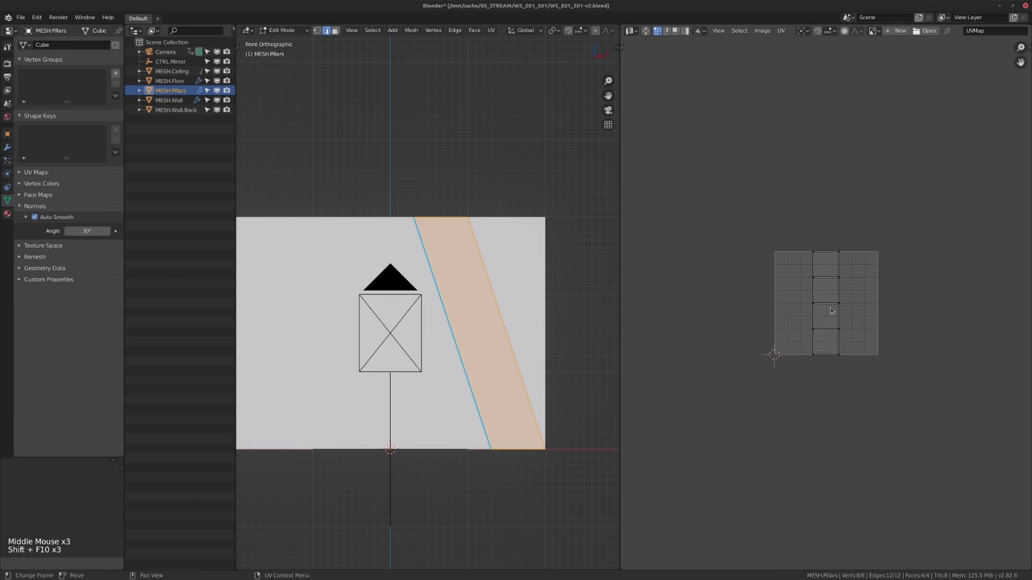
Unwrap the selected pillar mesh with Cube Projection.
scroll(831, 311, "up", 2)
scroll(795, 306, "up", 3)
middle_click_drag(820, 302, 811, 354)
middle_click_drag(499, 311, 497, 309)
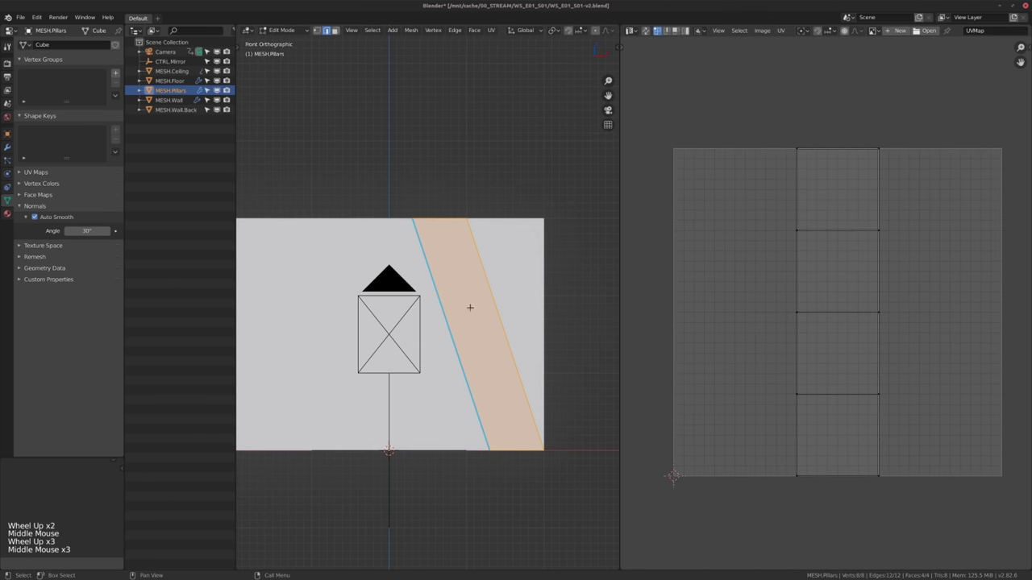
key("u")
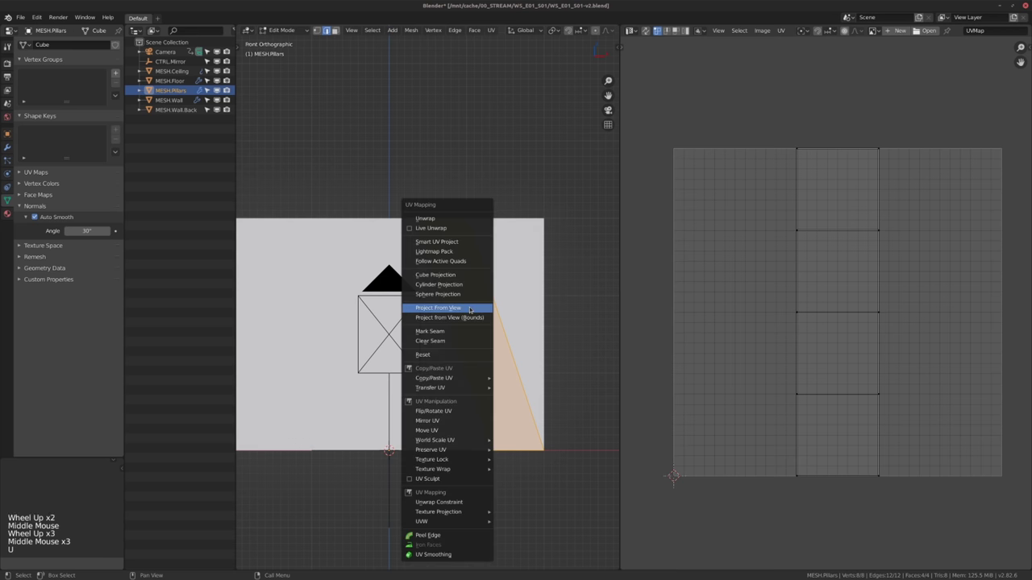
left_click(436, 274)
scroll(493, 314, "up", 1)
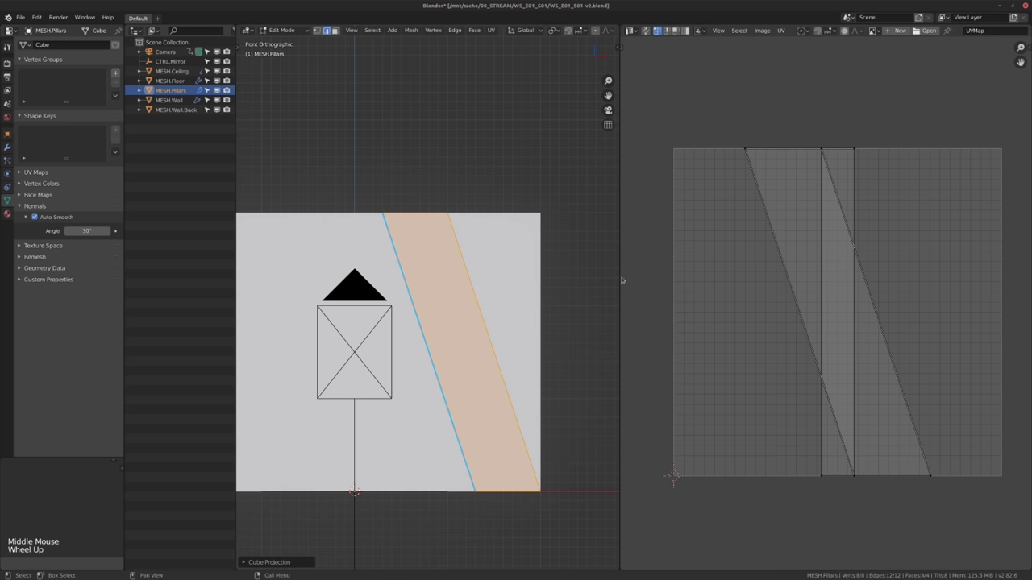
middle_click_drag(752, 269, 762, 233)
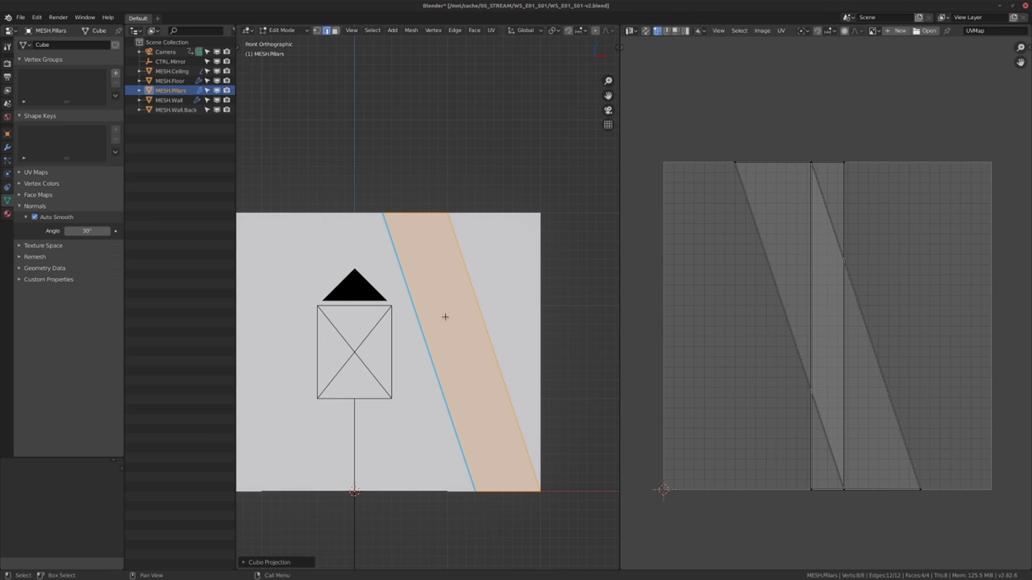
Try to isolate one slanted pillar face in the UV layout with a linked pick.
left_click(763, 241)
middle_click_drag(760, 266, 743, 273)
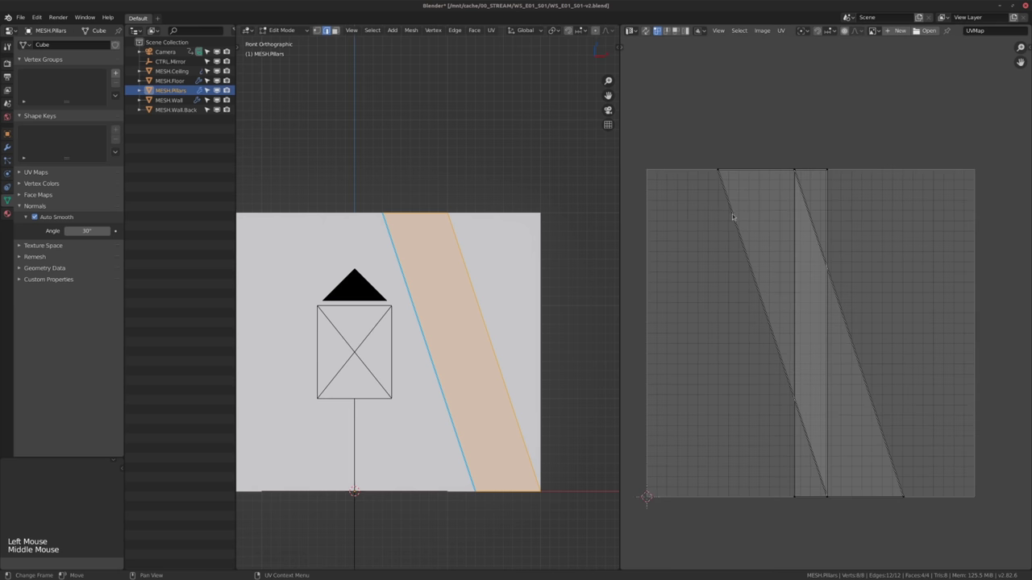
key("alt+a")
key("l")
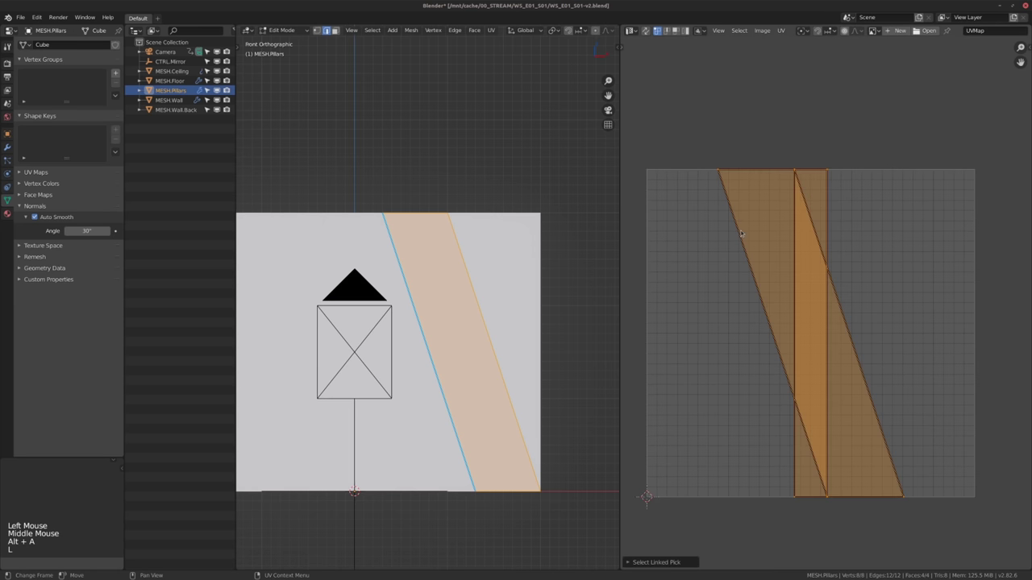
middle_click_drag(740, 234, 723, 247)
key("alt+a")
key("l")
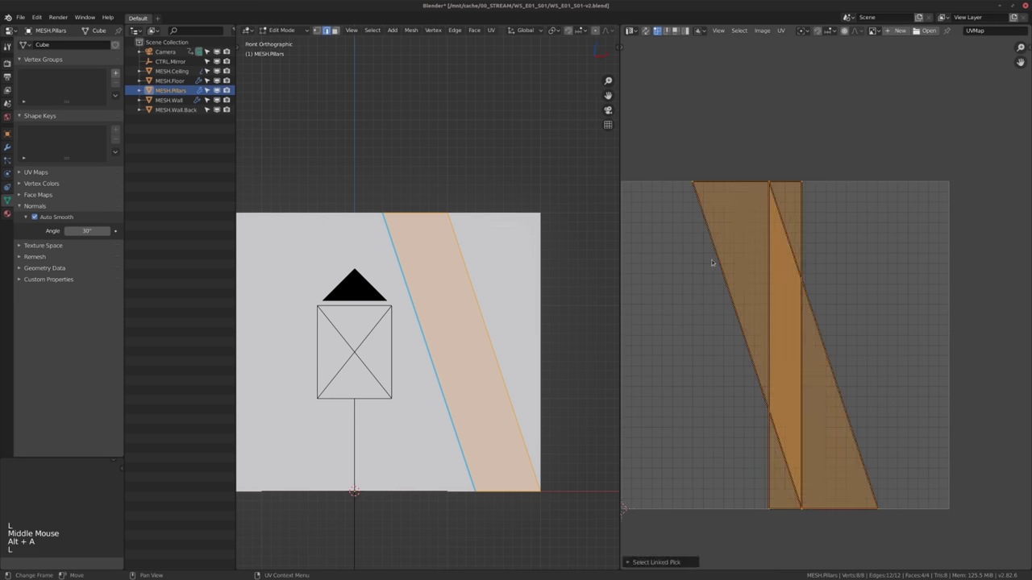
Try to isolate the slanted face's UV island by selecting its upper corner point and extending the selection to linked UVs.
key("alt+a")
left_click(729, 242)
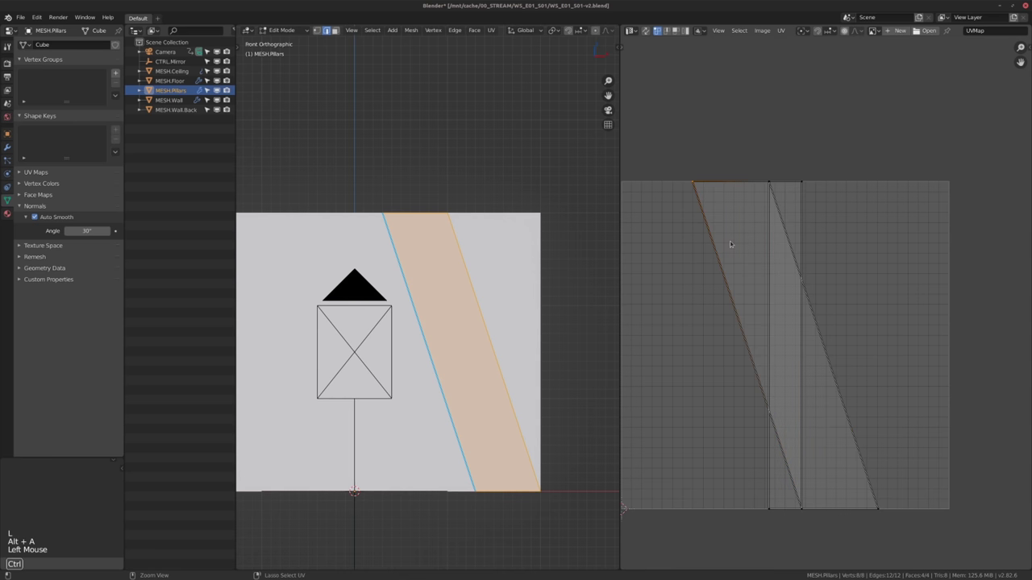
key("ctrl+l")
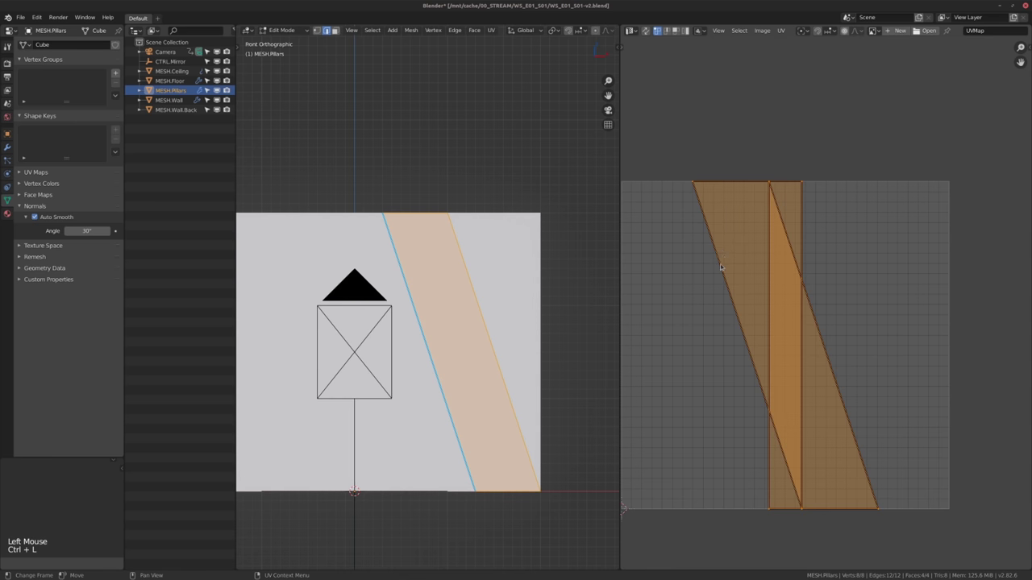
key("alt+a")
middle_click_drag(714, 270, 707, 279)
left_click(690, 203)
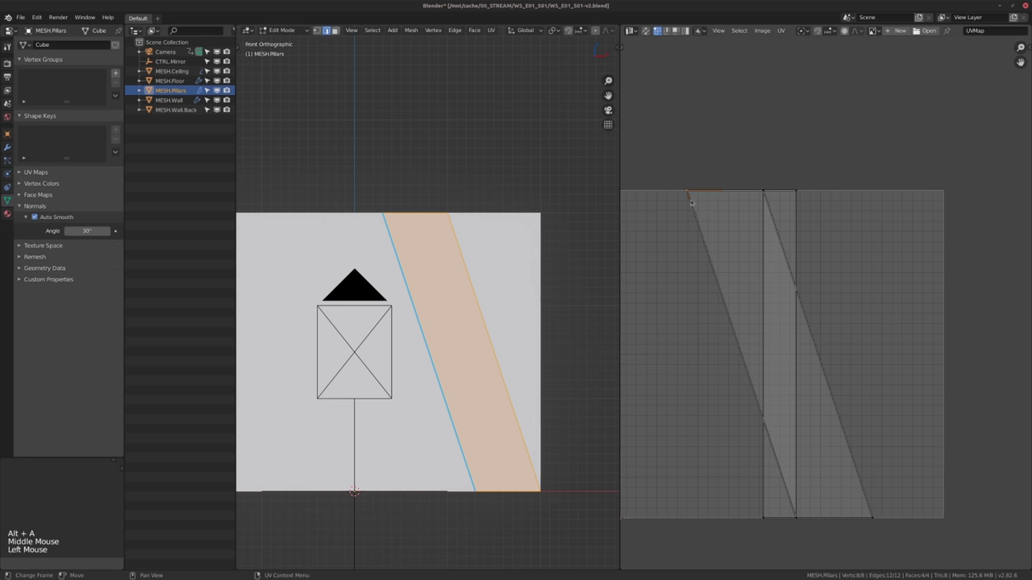
key("ctrl+l")
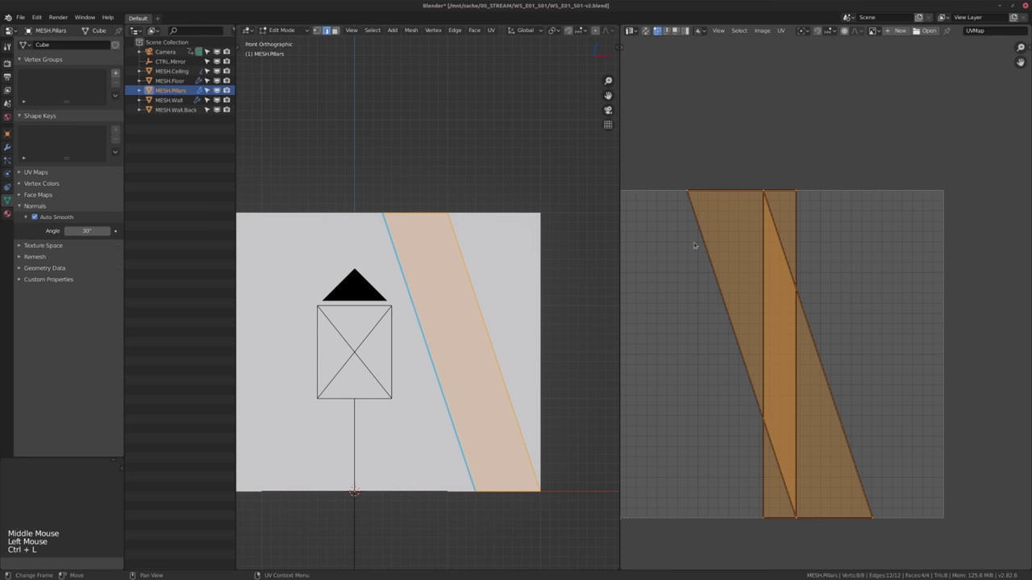
Try to pick a single pillar face among the overlapping UVs using island and face selection.
key("alt+a")
key("3")
left_click(709, 275)
middle_click_drag(709, 274, 708, 264)
left_click(685, 33)
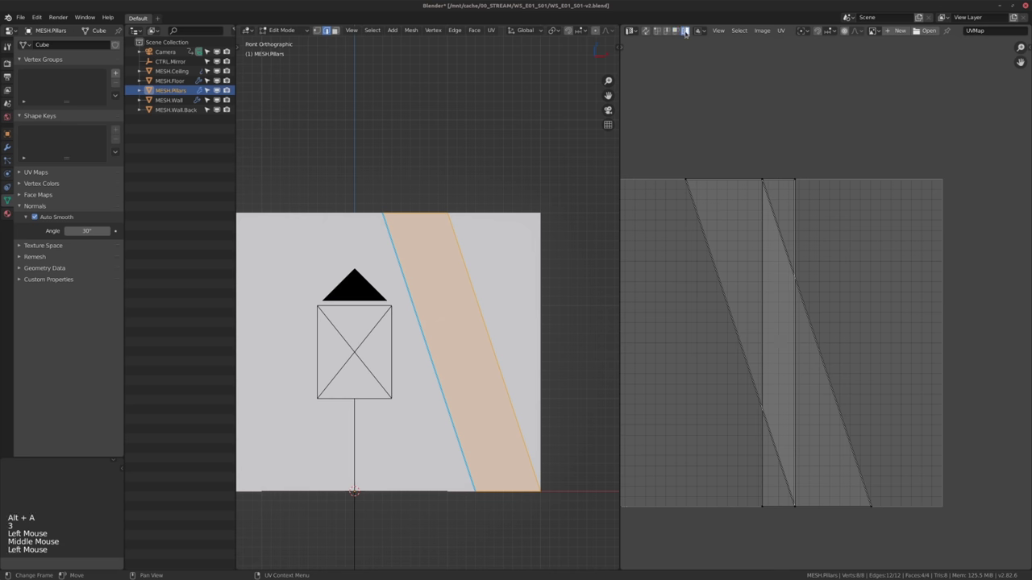
left_click(779, 345)
scroll(779, 344, "up", 1)
middle_click_drag(779, 344, 746, 342)
left_click(783, 364)
left_click(795, 365)
left_click(804, 366)
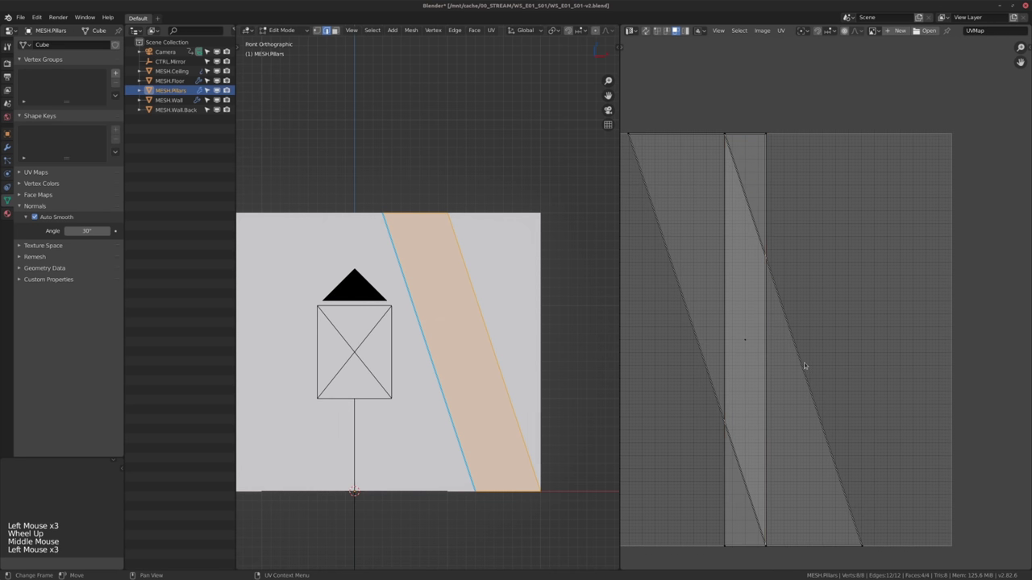
middle_click_drag(870, 547, 866, 504)
left_click(864, 504)
left_click(863, 504)
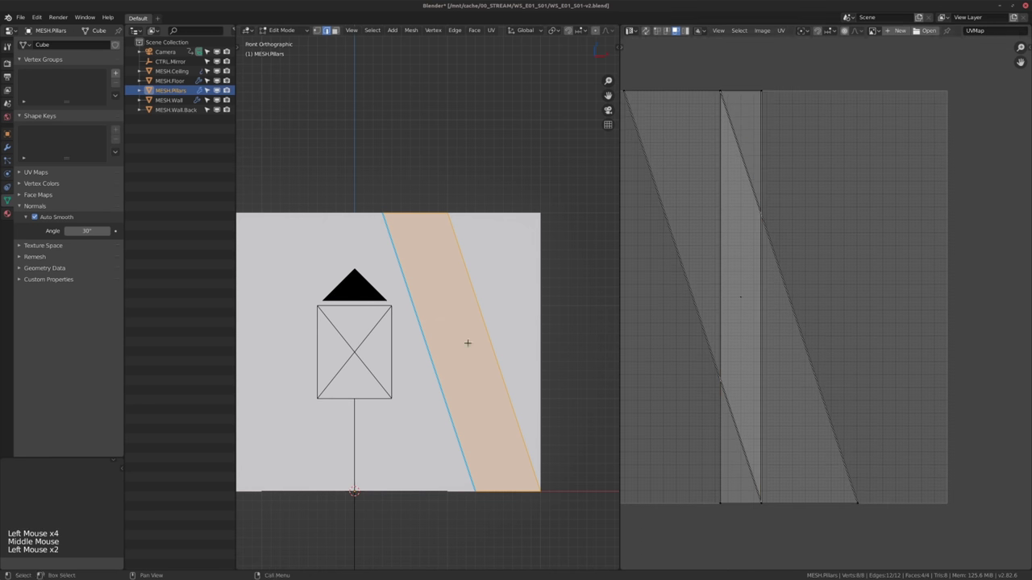
Select only the pillar's front slanted face in face select mode to isolate its UVs.
left_click(470, 343)
key("3")
left_click(460, 345)
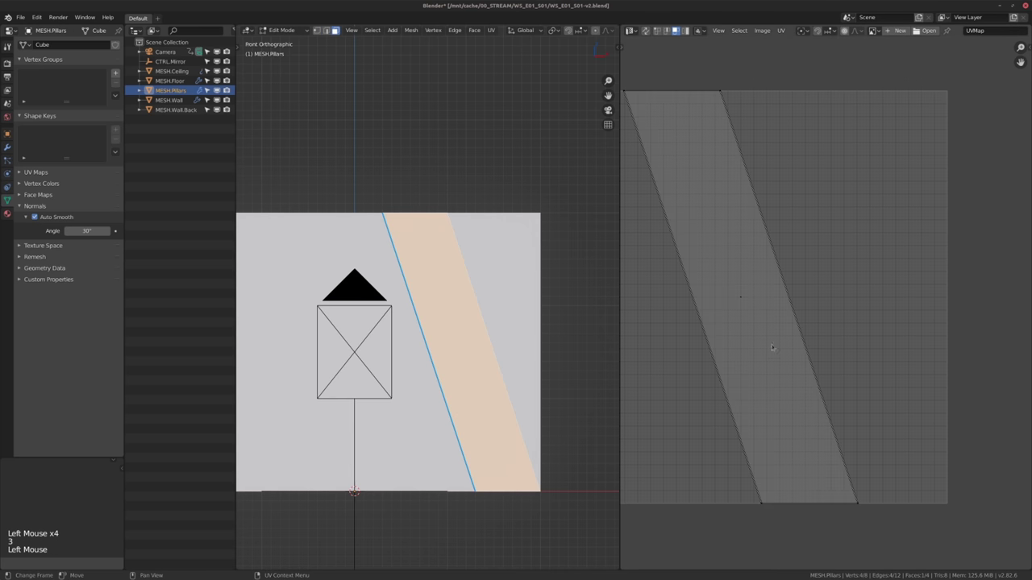
middle_click_drag(776, 350, 787, 374)
middle_click_drag(704, 310, 753, 331)
middle_click_drag(712, 234, 713, 240)
Straighten the left slanted UV edge of the front face by scaling its two vertices to 0 along X.
left_click(688, 149)
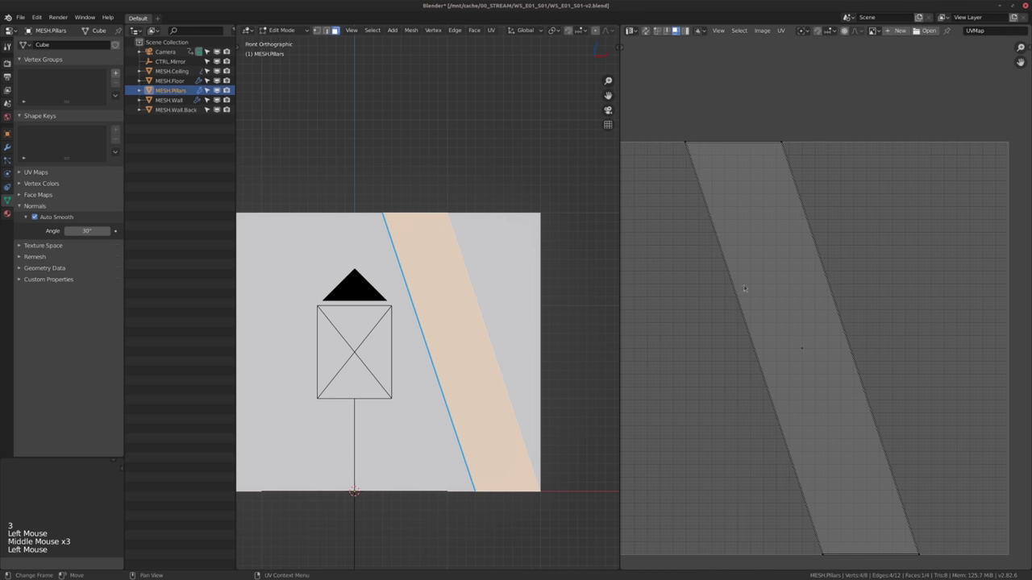
key("1")
left_click(684, 149)
left_click(823, 554, "shift")
middle_click_drag(823, 554, 808, 549)
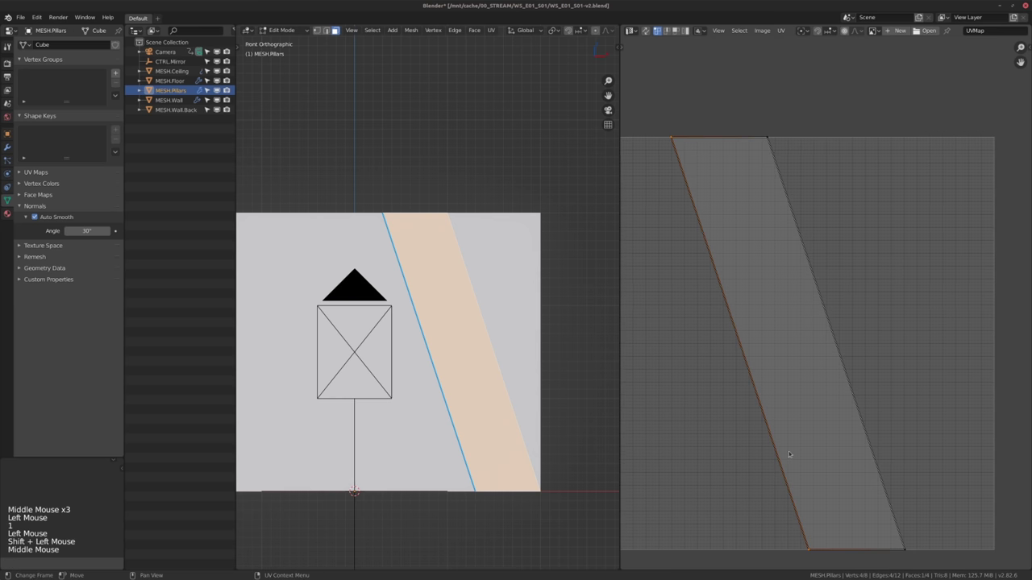
type("sx")
type("0")
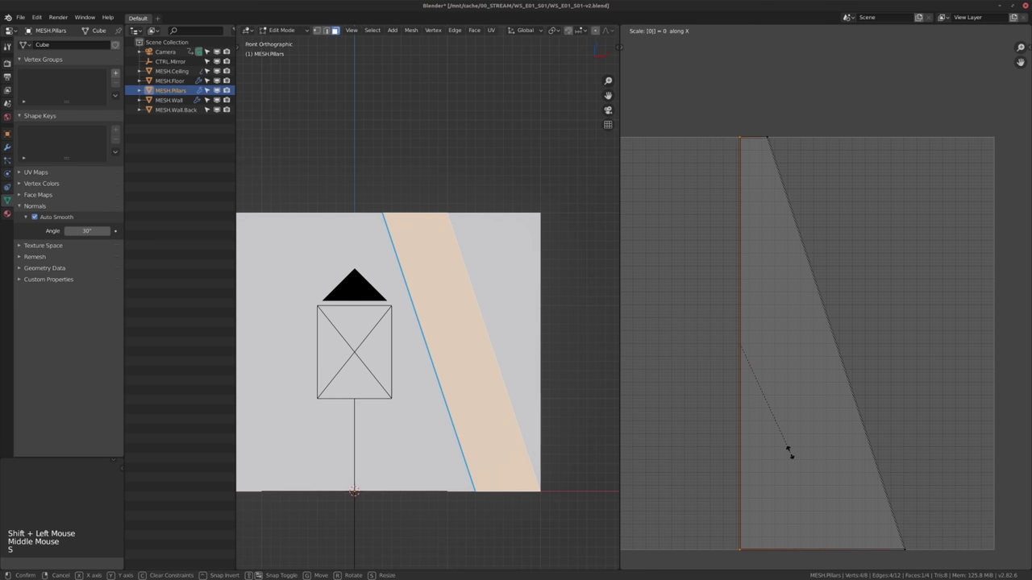
key("Return")
Straighten the right slanted UV edge of the front face by scaling its two vertices to 0 along X.
left_click(768, 138)
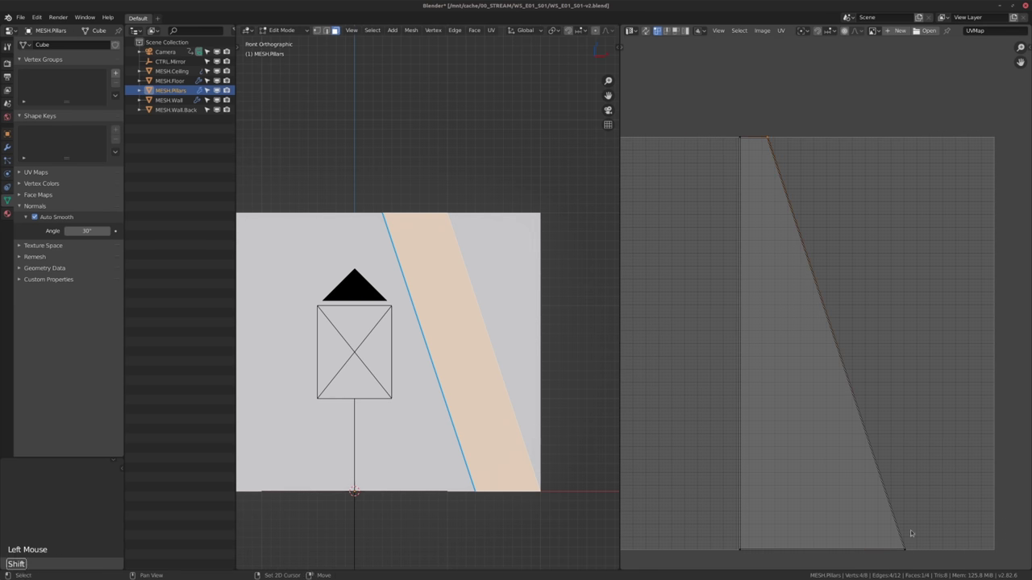
left_click(905, 549, "shift")
type("sx")
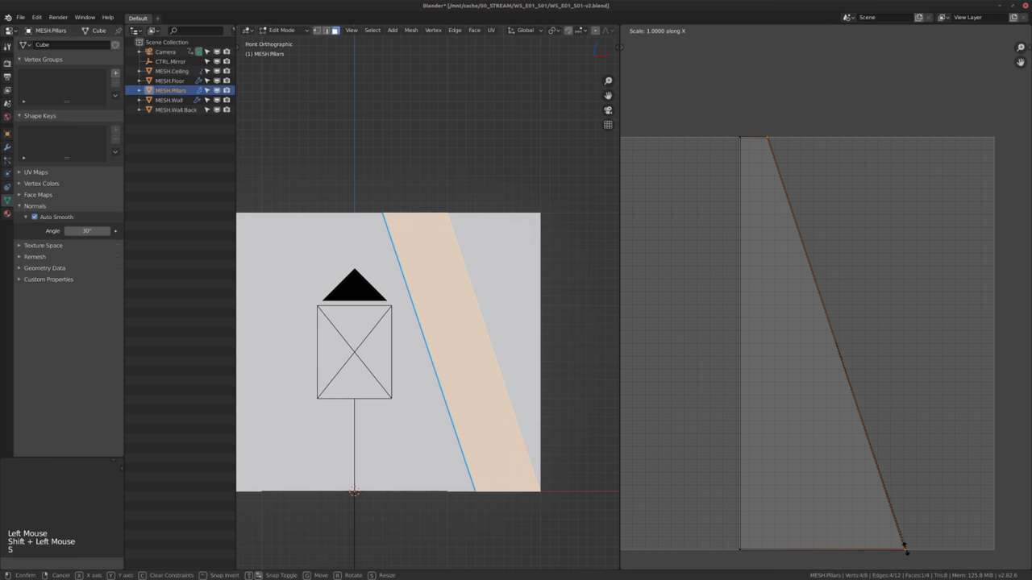
type("0")
key("Return")
Select the pillar's back slanted face in face select mode.
middle_click_drag(596, 323, 489, 305)
key("1")
left_click(404, 199)
middle_click_drag(409, 266, 413, 308, "alt")
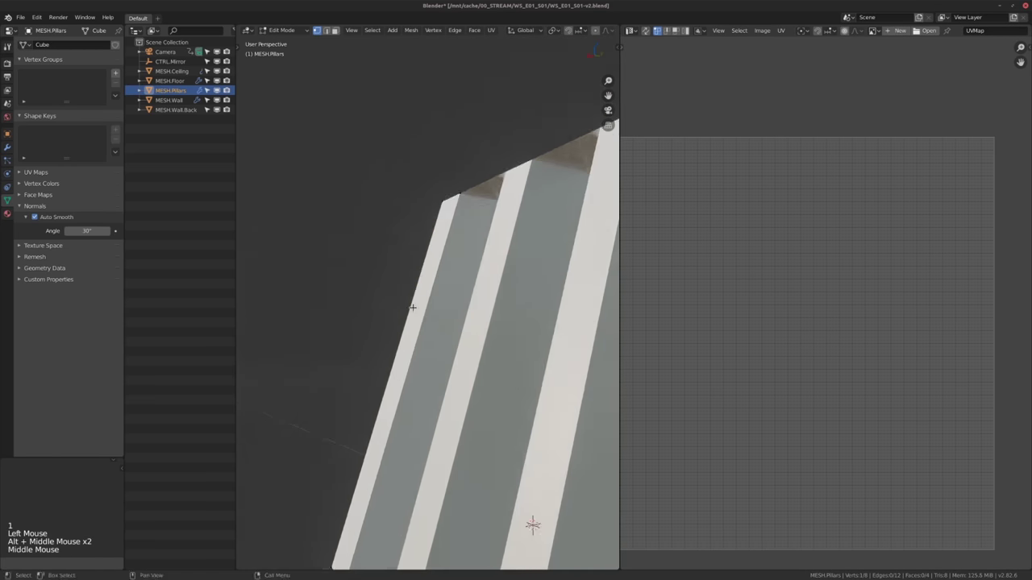
scroll(412, 308, "down", 2)
middle_click(412, 307, "alt")
key("3")
left_click(447, 346)
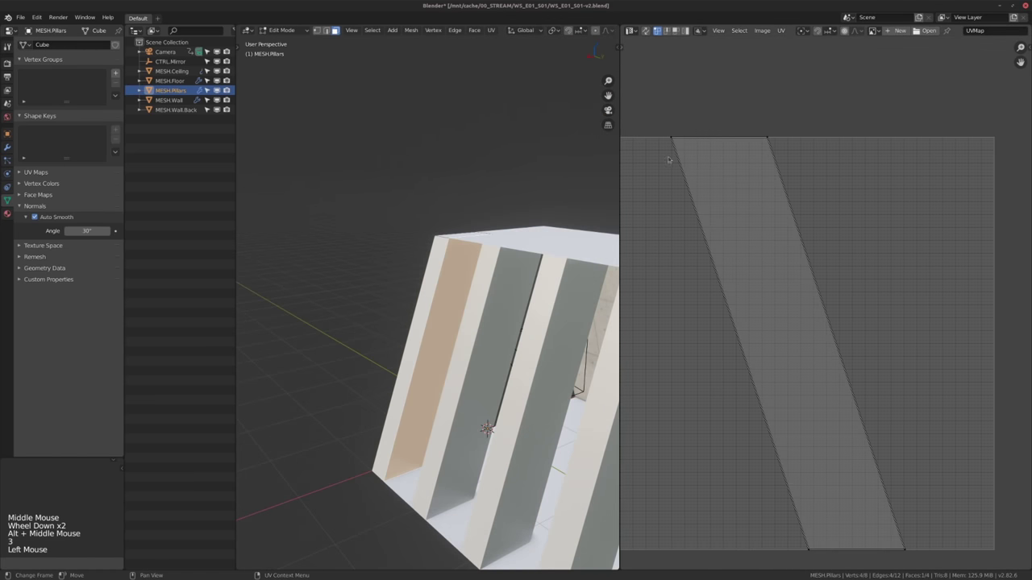
Straighten the left slanted UV edge of the back face by scaling its two vertices to 0 along X.
left_click(772, 451, "shift")
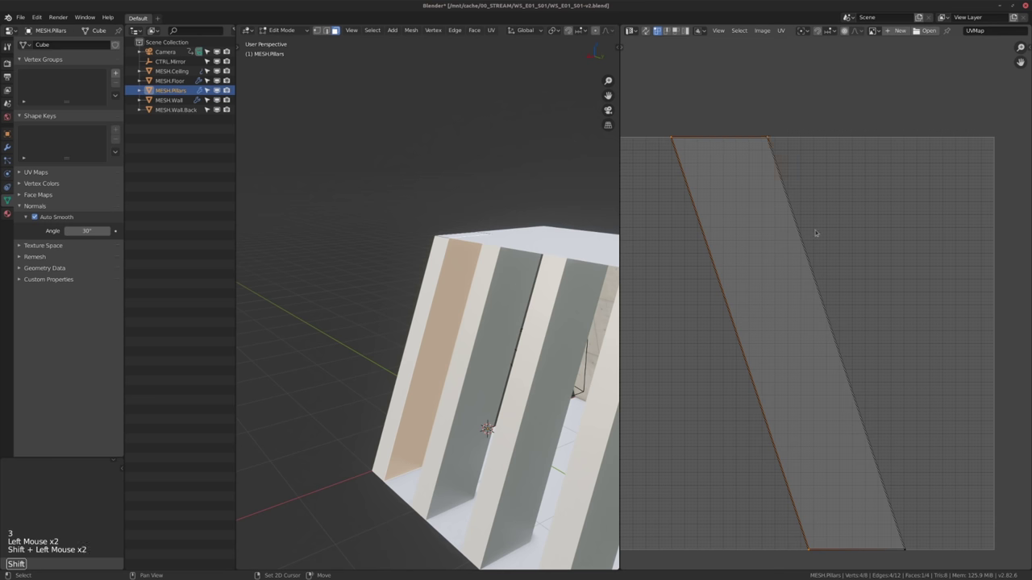
left_click(771, 477)
left_click(791, 473, "shift")
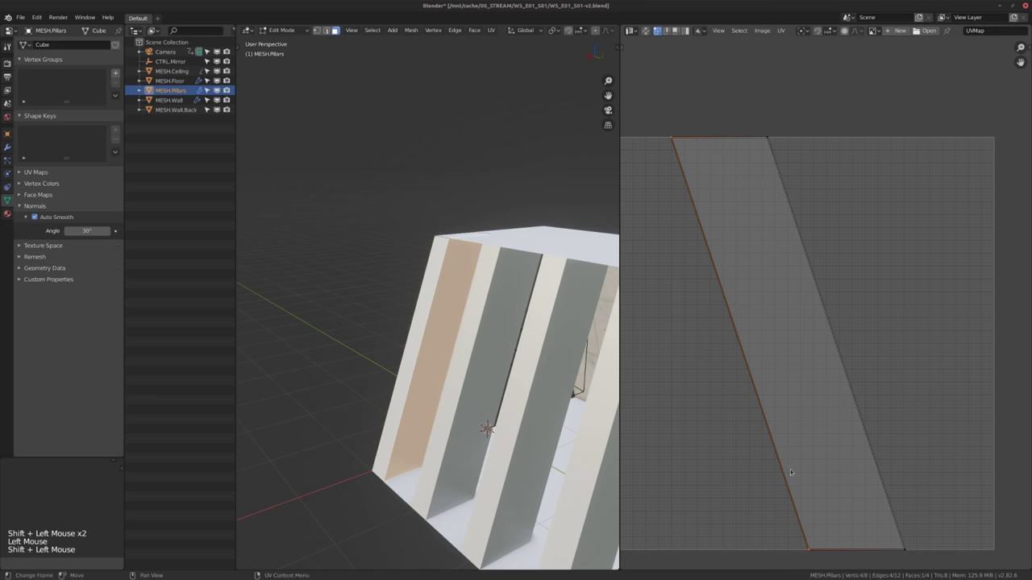
key("s")
key("x")
key("KP_0")
key("Return")
Straighten the right slanted UV edge of the back face by scaling its two vertices to 0 along X.
left_click(770, 143)
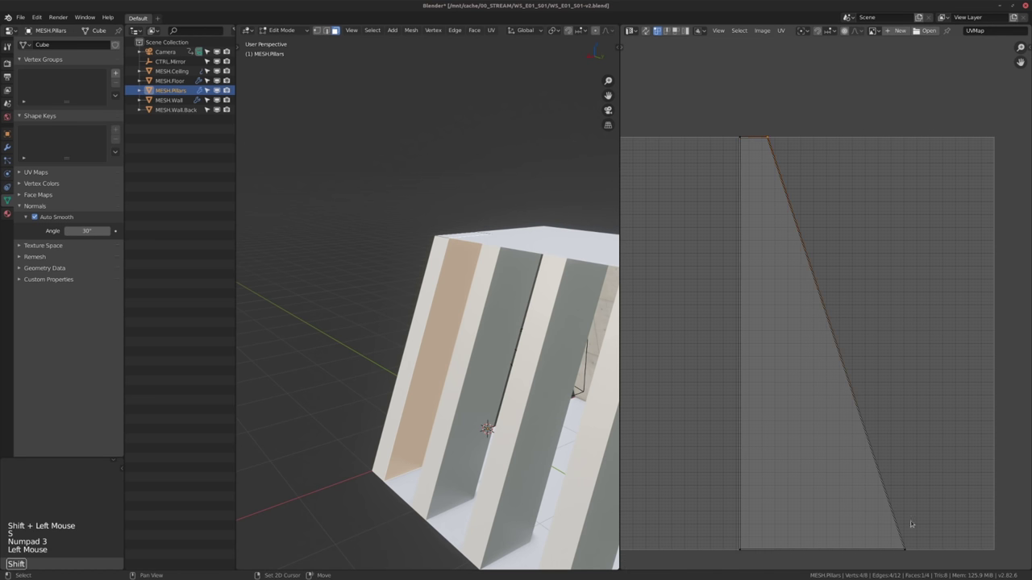
left_click(906, 545, "shift")
key("s")
key("x")
key("0")
key("Return")
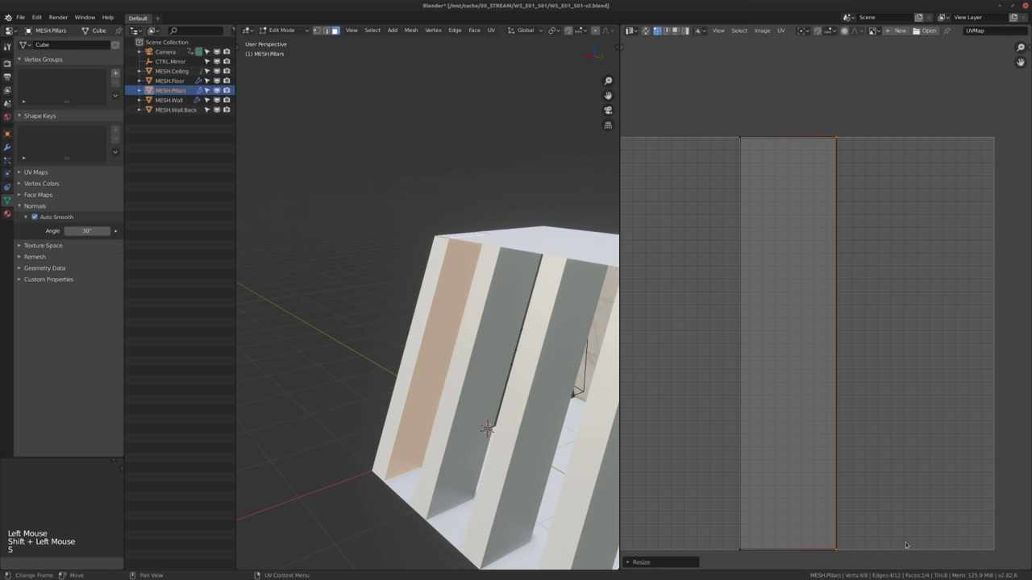
Select the pillar's whole mesh again to bring all of its UV strips into the layout.
middle_click_drag(449, 282, 532, 283, "alt")
middle_click_drag(496, 285, 551, 285, "alt")
middle_click_drag(422, 301, 459, 265)
middle_click(449, 260, "alt")
key("Tab")
key("Tab")
key("a")
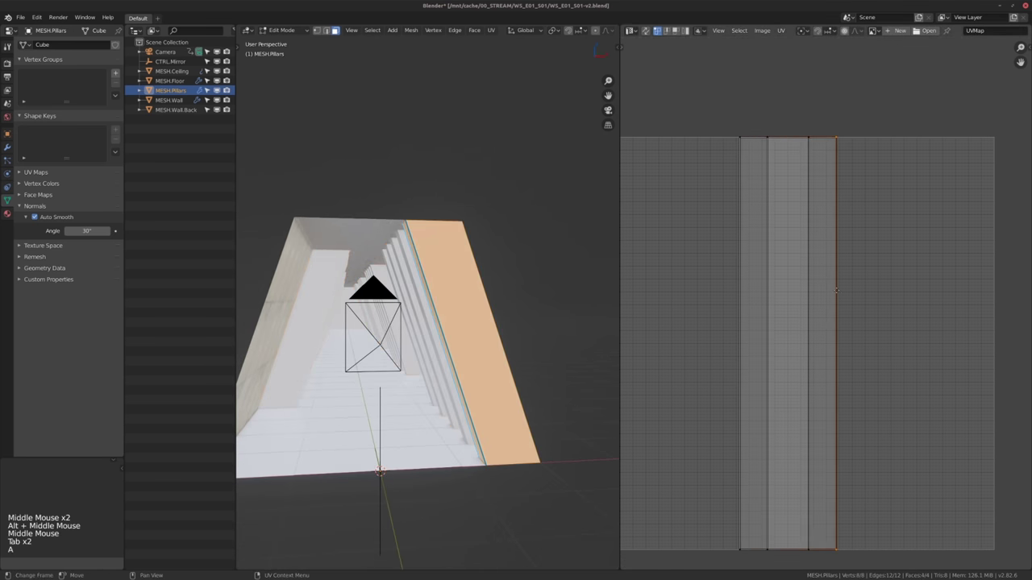
middle_click_drag(818, 299, 818, 308)
Try the Stitch preview on the overlapping UV strips, using the outer right edge in edge selection mode.
key("alt+a")
key("v")
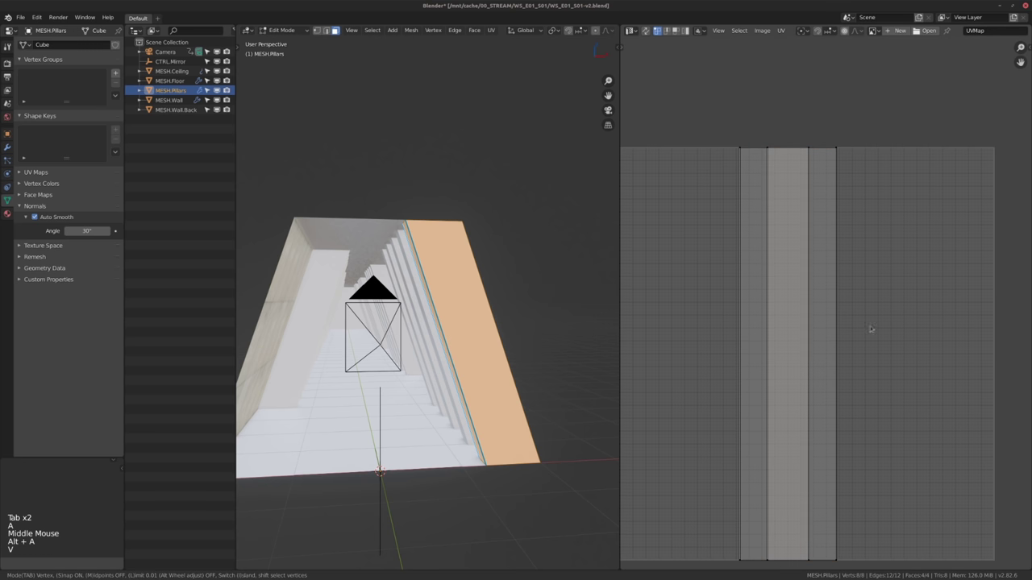
key("Escape")
middle_click_drag(833, 336, 834, 328)
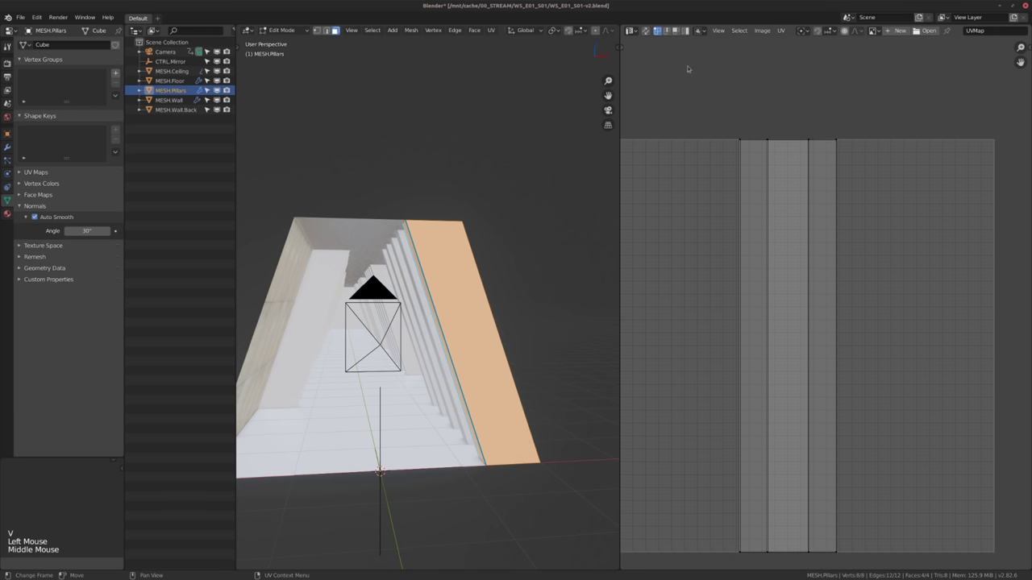
left_click(666, 32)
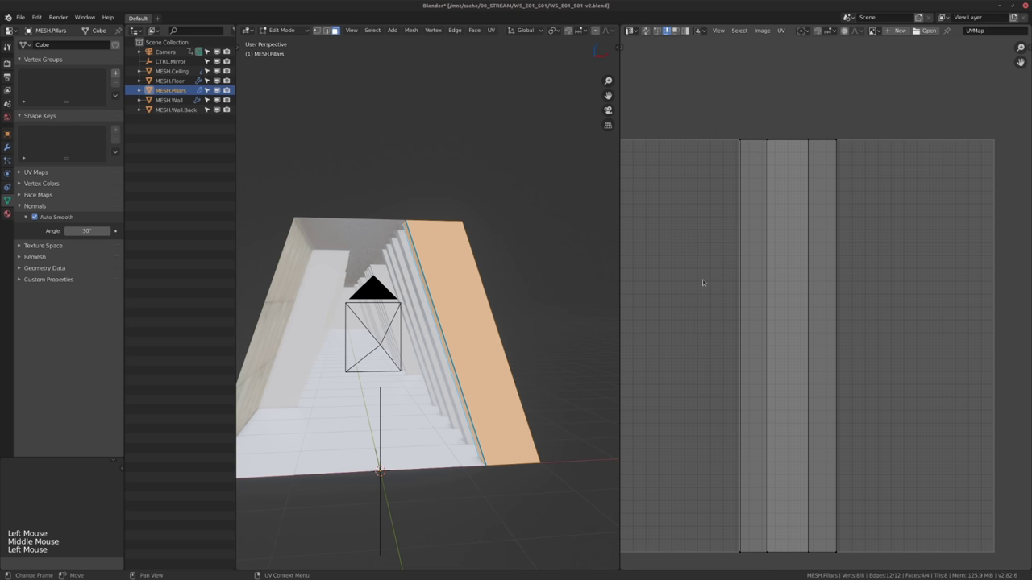
left_click(864, 352)
middle_click_drag(858, 349, 850, 345)
key("v")
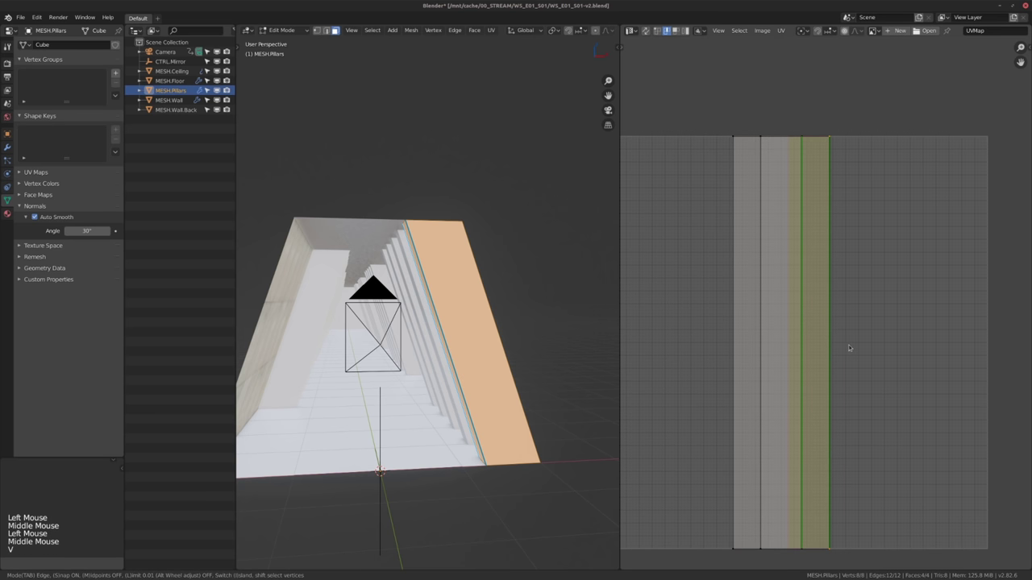
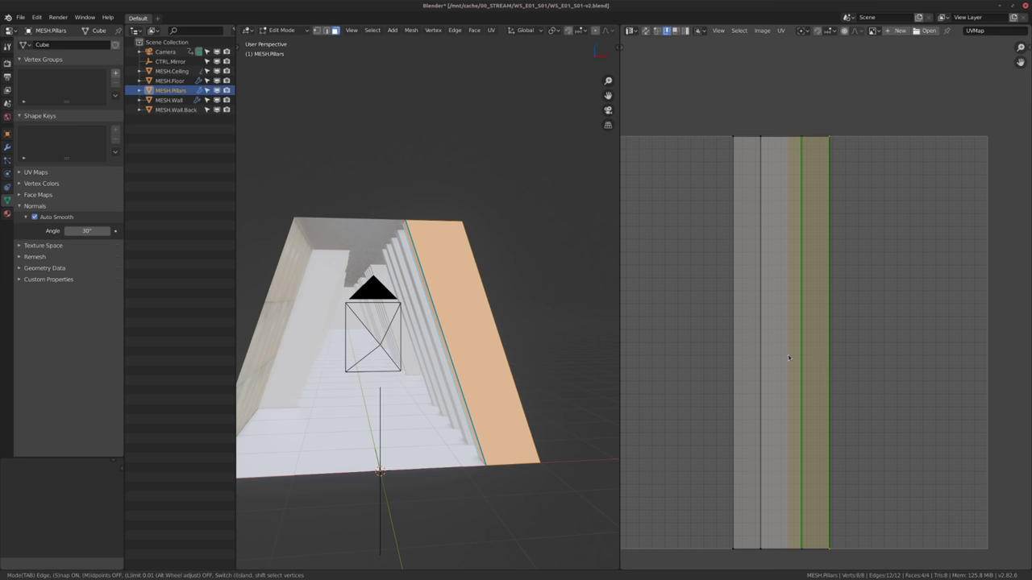
middle_click_drag(788, 354, 767, 332)
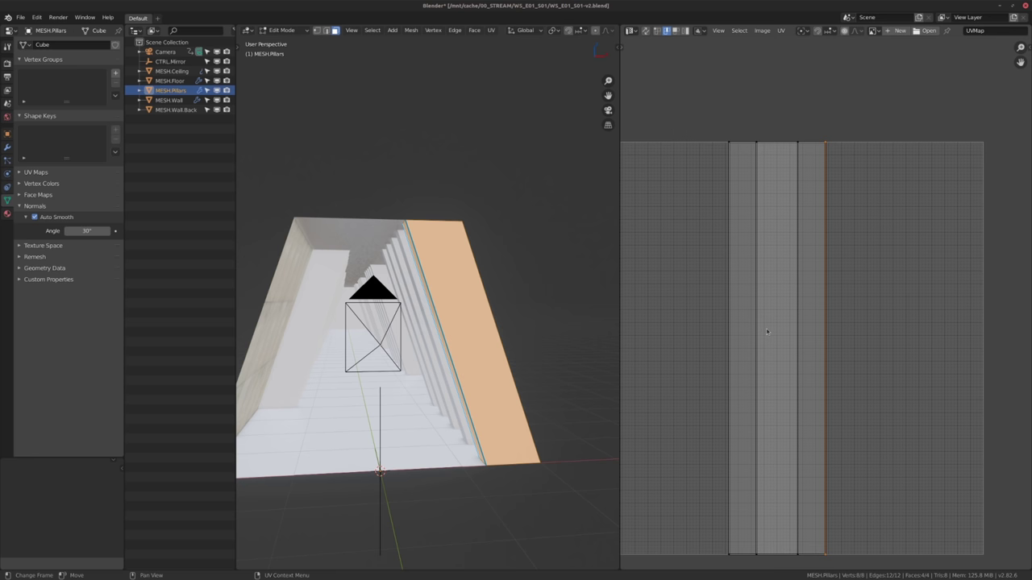
Select the wide UV island linked to the outer edge and move it along X, clear of the other strips.
key("ctrl+l")
middle_click_drag(798, 288, 787, 284)
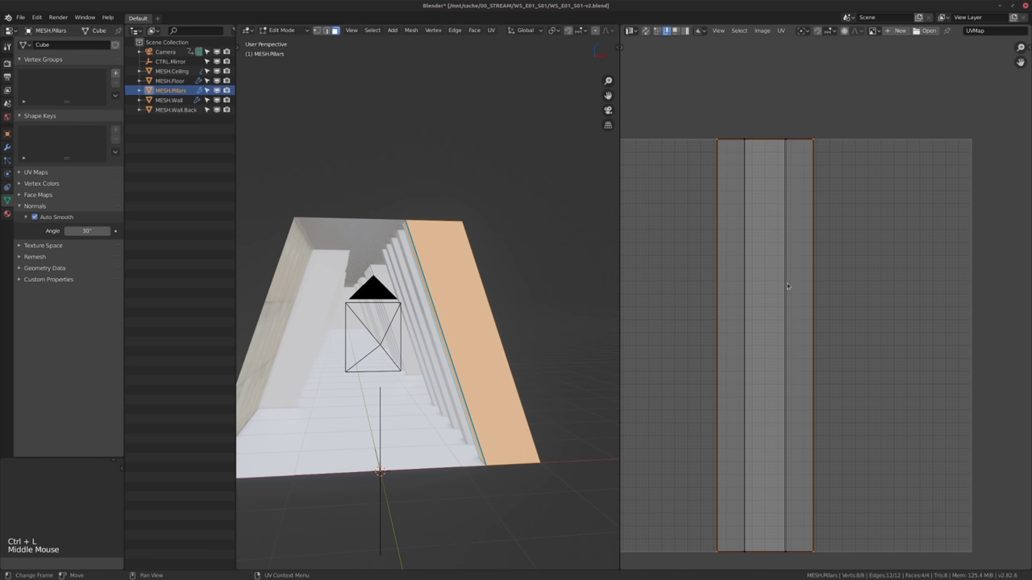
key("s")
key("x")
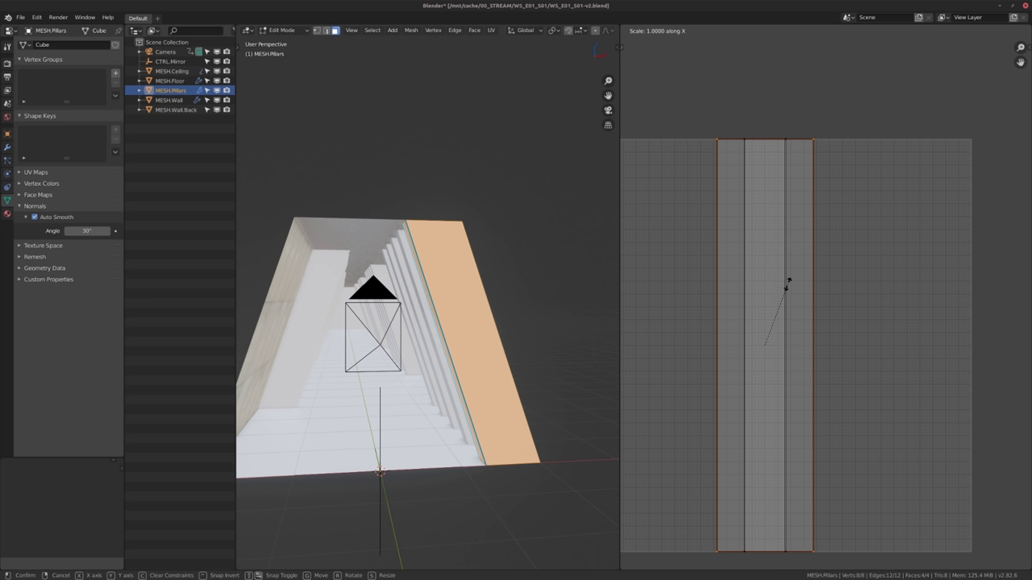
key("Return")
middle_click_drag(786, 283, 781, 261)
key("g")
key("x")
left_click(723, 246)
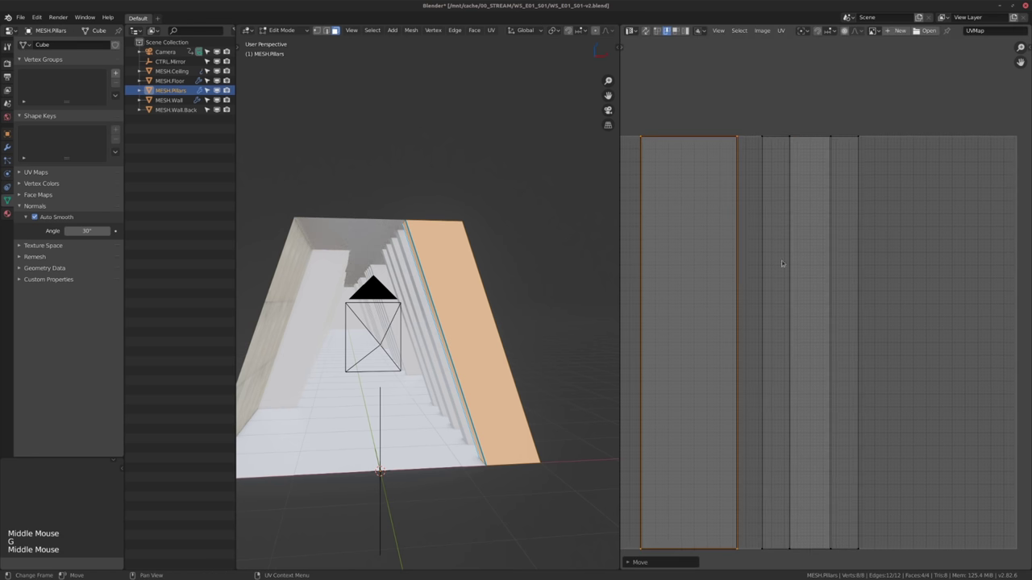
Try stitching the moved wide UV strip along its right edge, and undo that stitch.
key("2")
key("Escape")
left_click(749, 284)
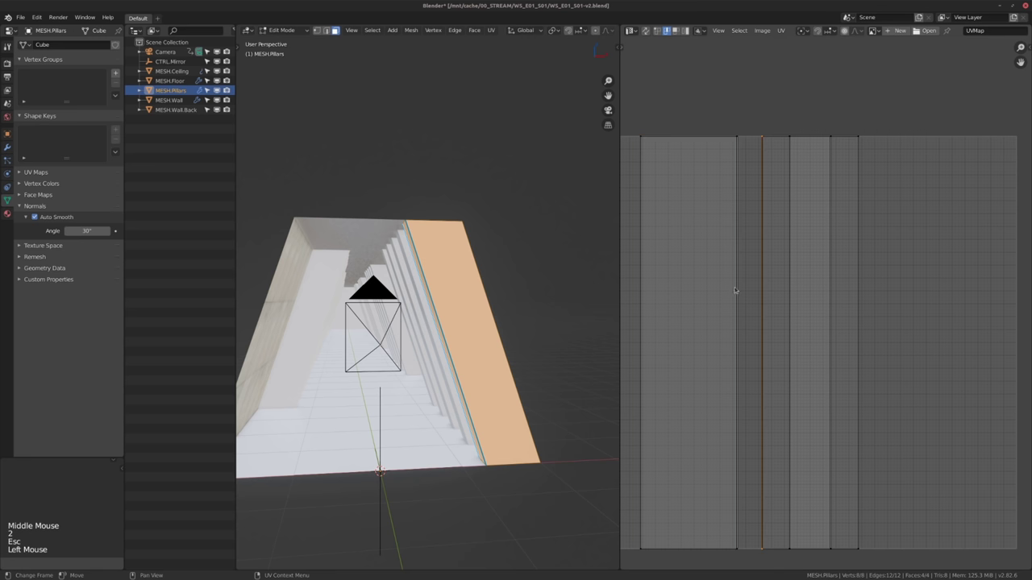
left_click(734, 287)
key("v")
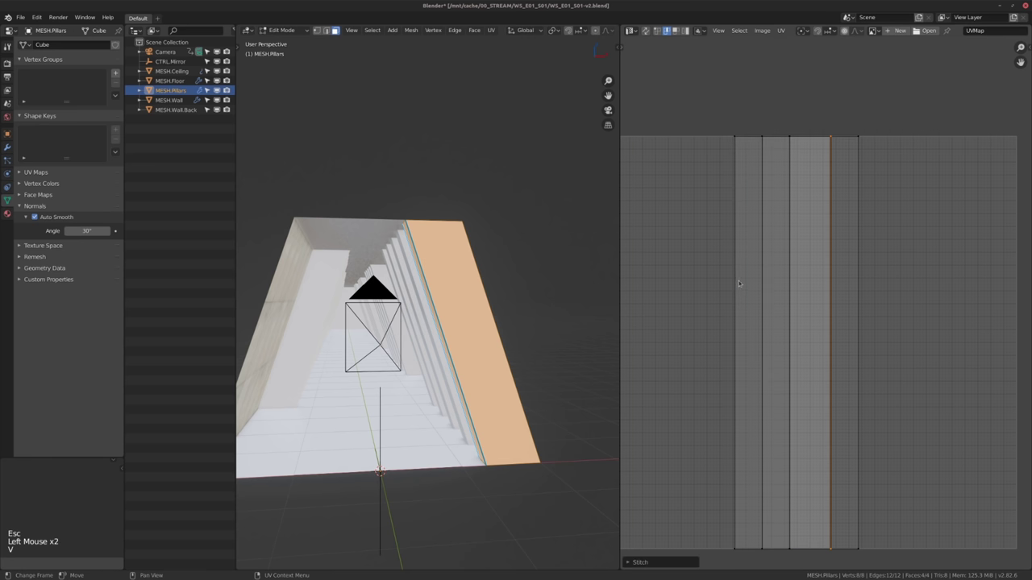
middle_click_drag(738, 280, 739, 282)
key("ctrl+z")
Stitch the wide UV strips to an adjoining narrow strip along their matching vertical edges.
middle_click_drag(646, 307, 783, 305)
left_click(699, 306)
key("v")
left_click(699, 306)
left_click(744, 302)
key("v")
middle_click_drag(959, 148, 794, 142)
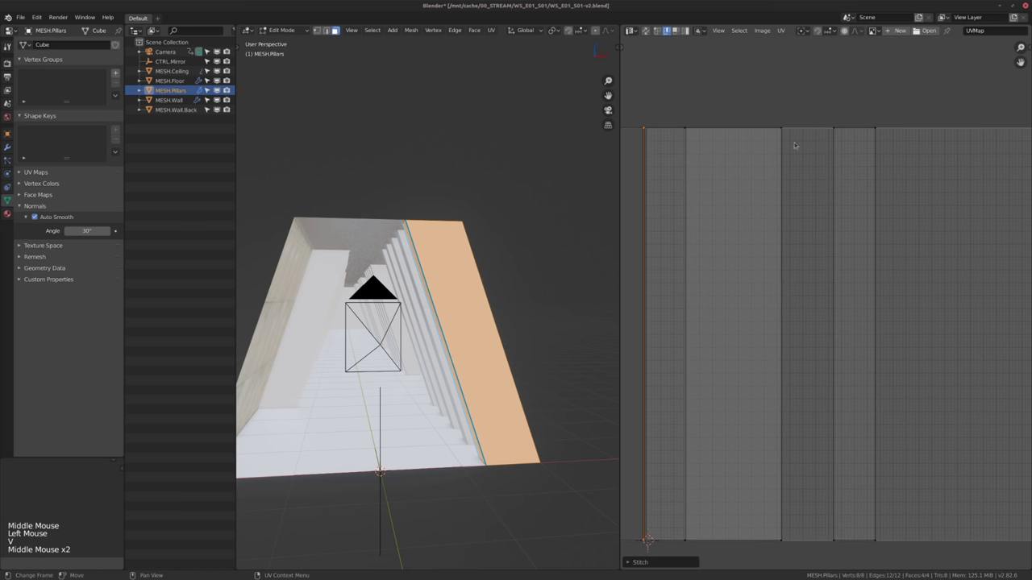
Select the remaining detached narrow UV strip as a linked island and mirror it by scaling -1 along X.
left_click(824, 101)
left_click_drag(822, 102, 836, 198)
key("ctrl+z")
middle_click_drag(882, 371, 868, 331)
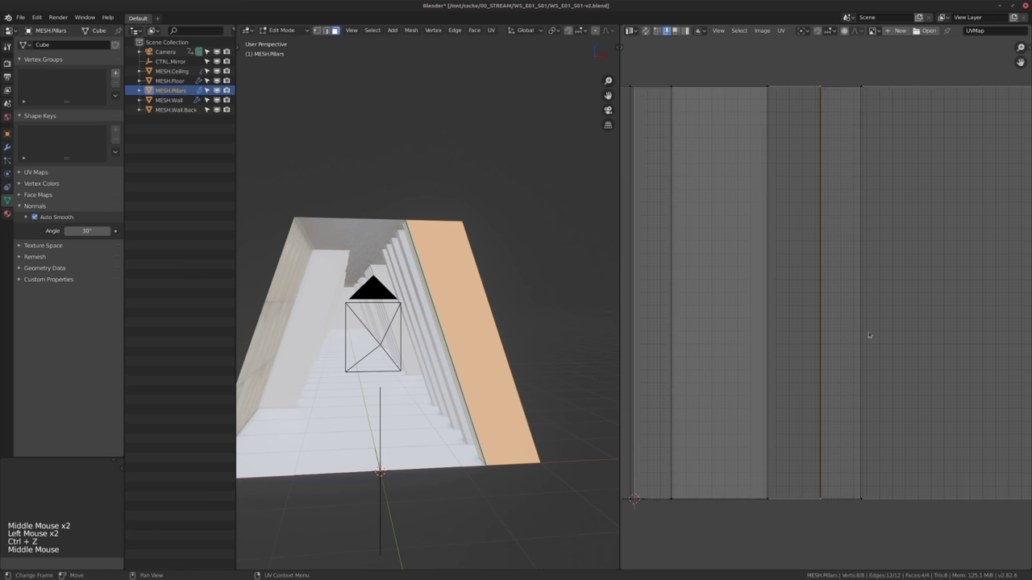
key("ctrl+l")
type("sx-1")
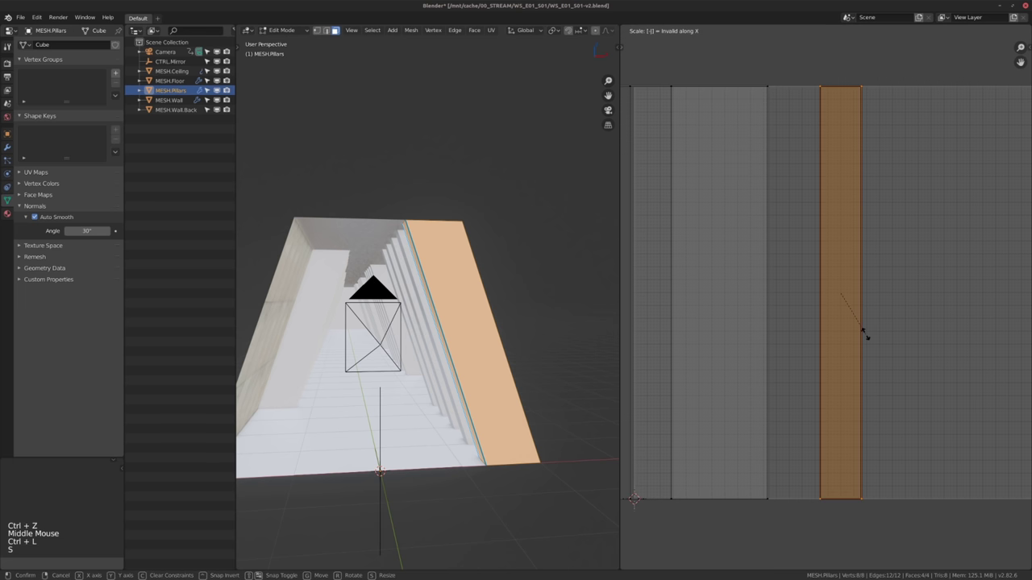
key("Return")
Stitch the mirrored narrow strip onto the outer left edge of the joined UV island.
middle_click_drag(840, 281, 844, 281)
middle_click_drag(633, 303, 825, 315)
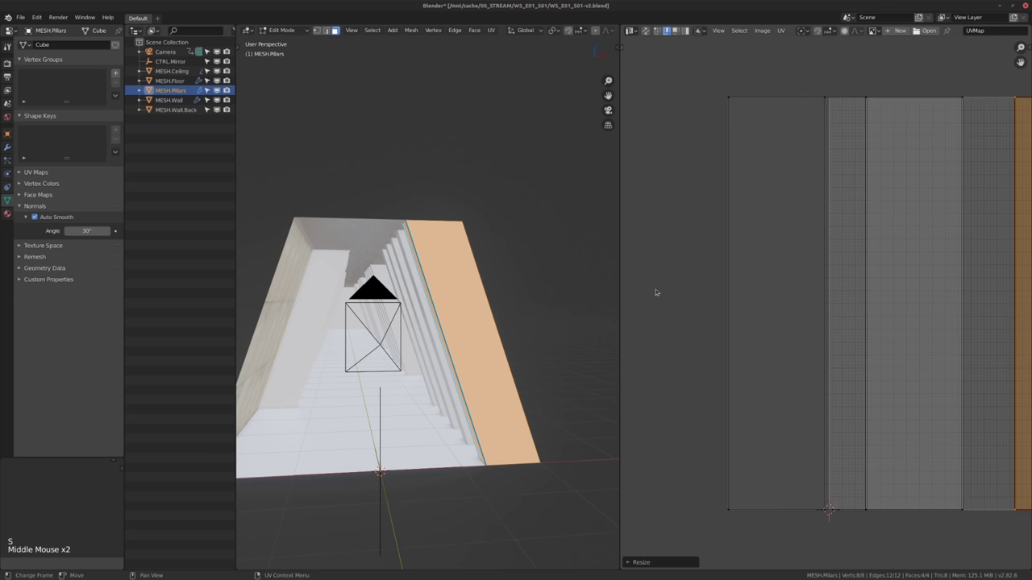
left_click(728, 280)
key("v")
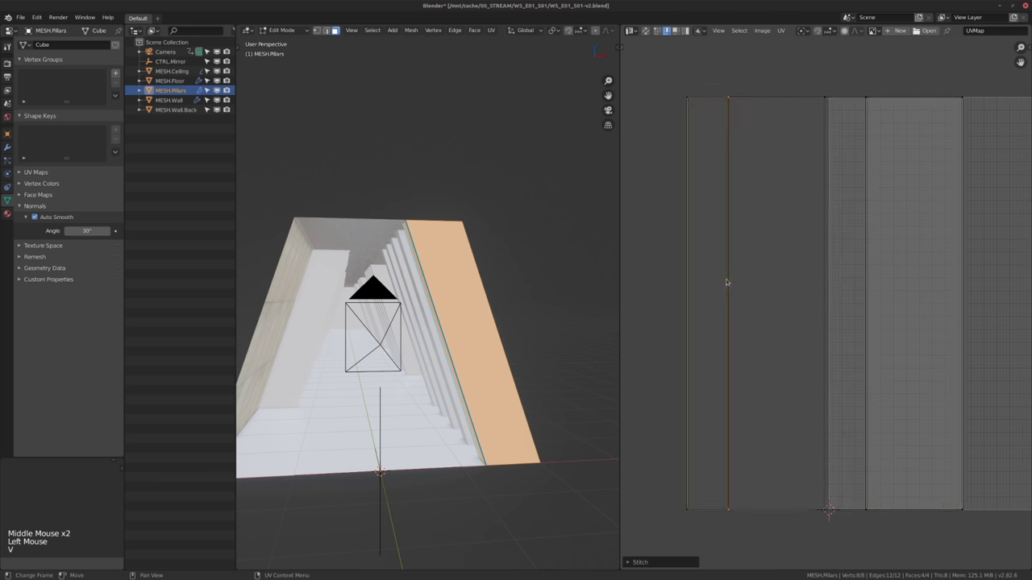
Select all of the pillar's UVs, pack the islands into the UV square, and clear the selection.
scroll(788, 301, "down", 1)
middle_click_drag(727, 282, 786, 110)
scroll(787, 302, "down", 1)
key("a")
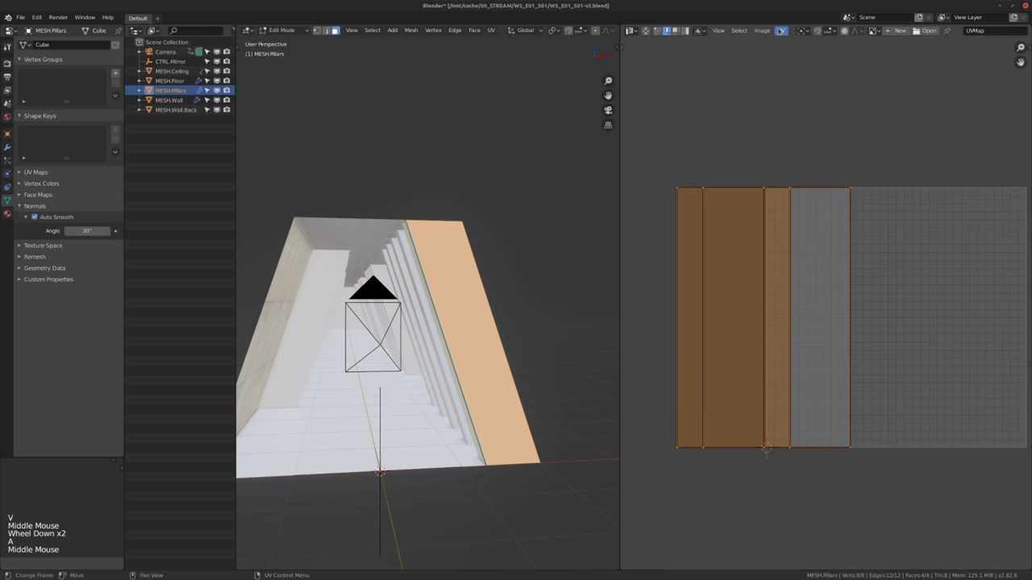
left_click(781, 30)
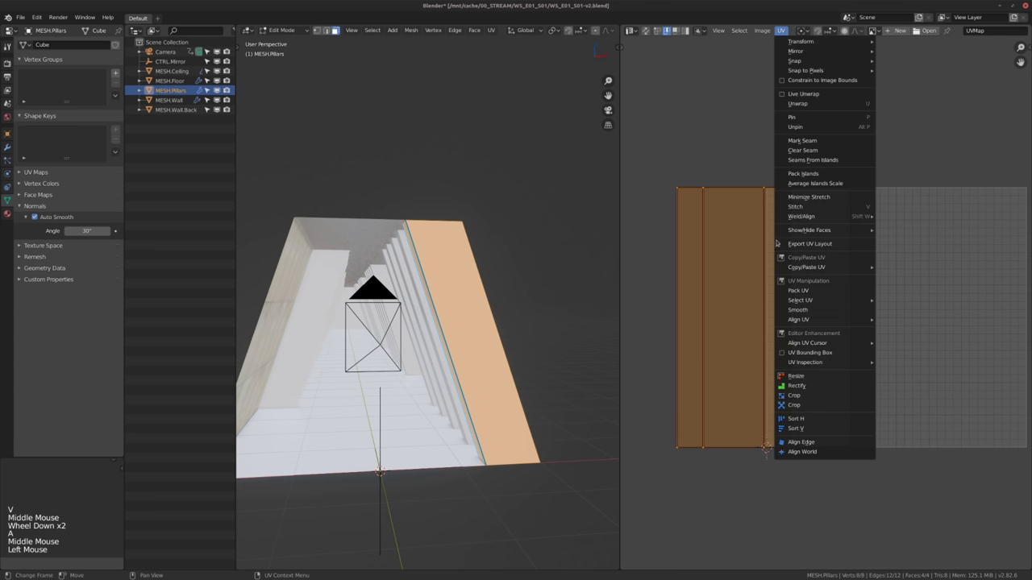
left_click(795, 175)
middle_click_drag(785, 152, 709, 173)
left_click(709, 173)
middle_click_drag(748, 206, 771, 176)
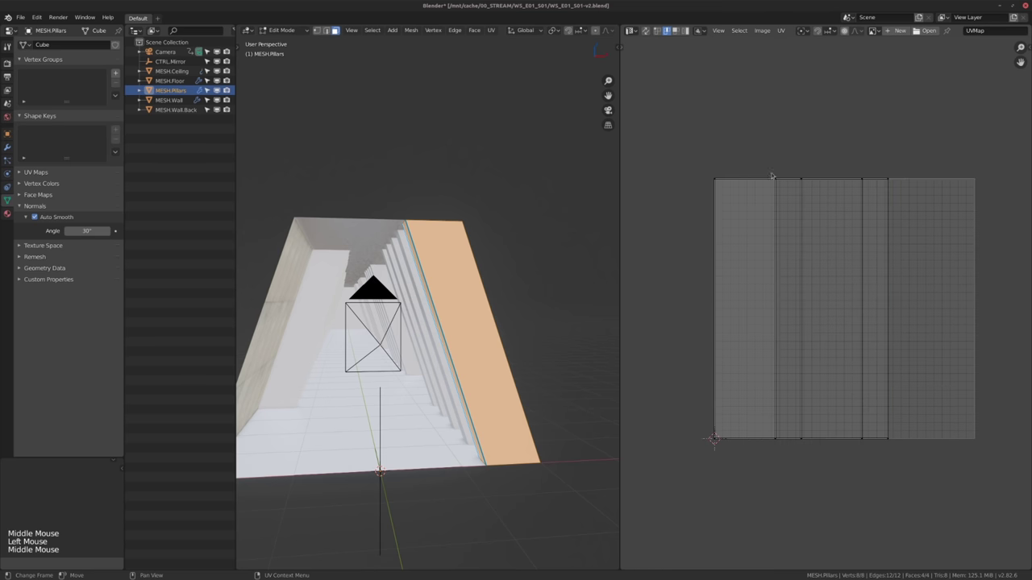
Return to Object Mode, switch the UV editor area to the Shader Editor, and create a new material for the pillars.
middle_click_drag(399, 285, 403, 290)
middle_click_drag(472, 283, 429, 277, "alt")
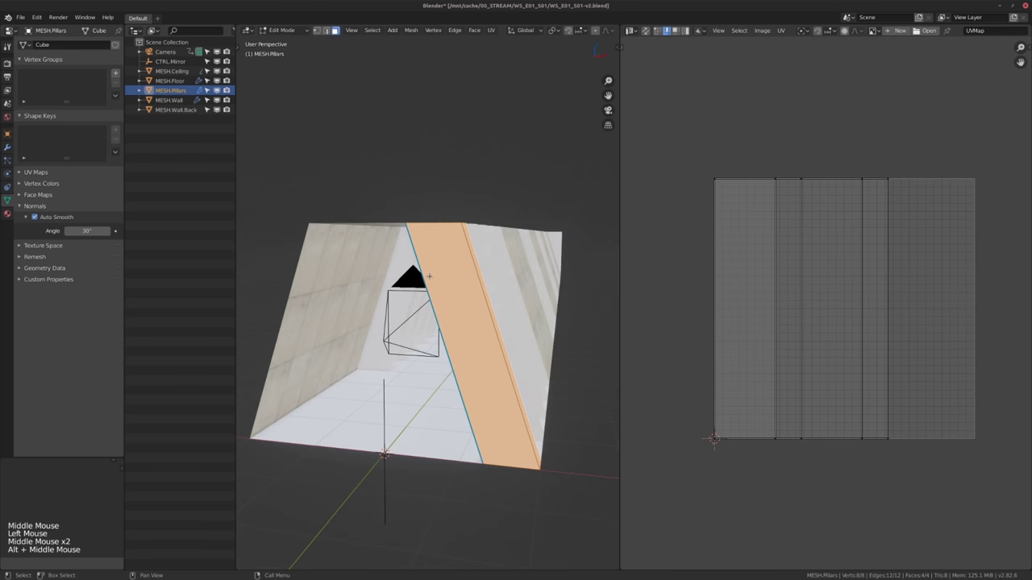
middle_click(428, 276, "alt")
key("Tab")
middle_click(831, 272)
key("shift+F3")
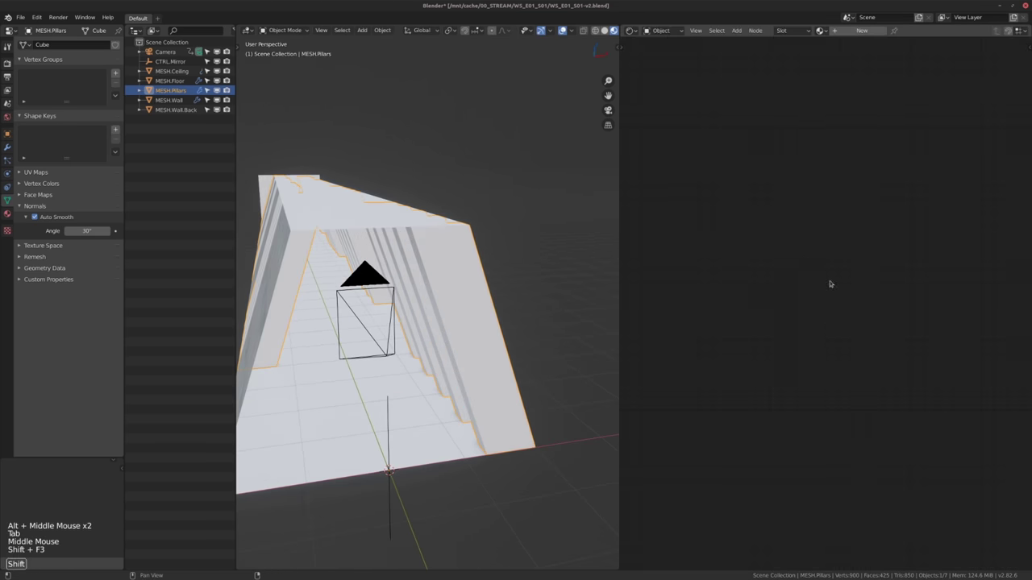
middle_click_drag(830, 284, 763, 211)
left_click(853, 32)
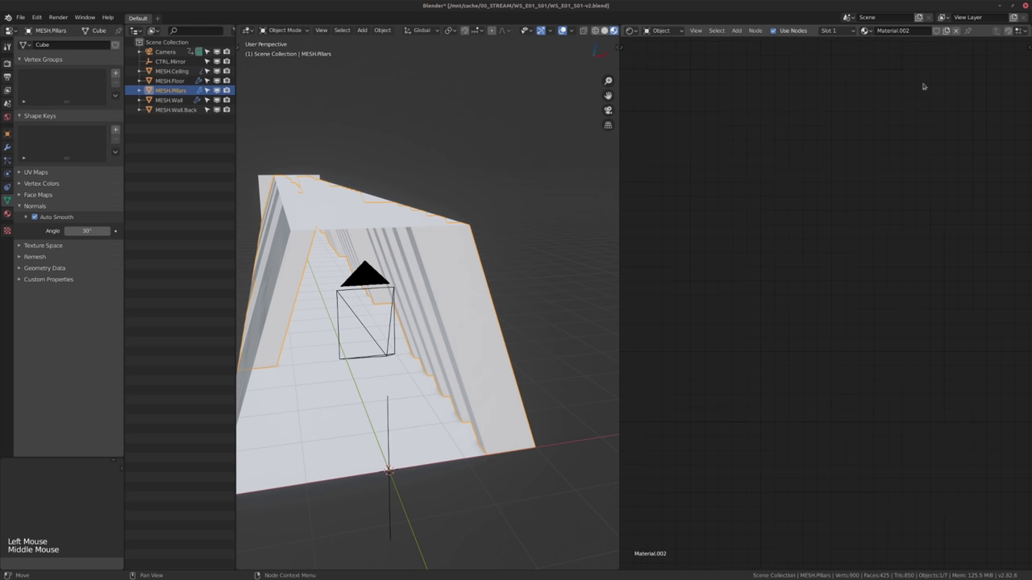
Load the 2K-concrete_33 diffuse, displacement, normal and specular maps onto the pillars' Principled BSDF as a Principled Texture Set.
scroll(760, 230, "down", 9)
middle_click_drag(891, 148, 811, 291)
scroll(886, 266, "up", 4)
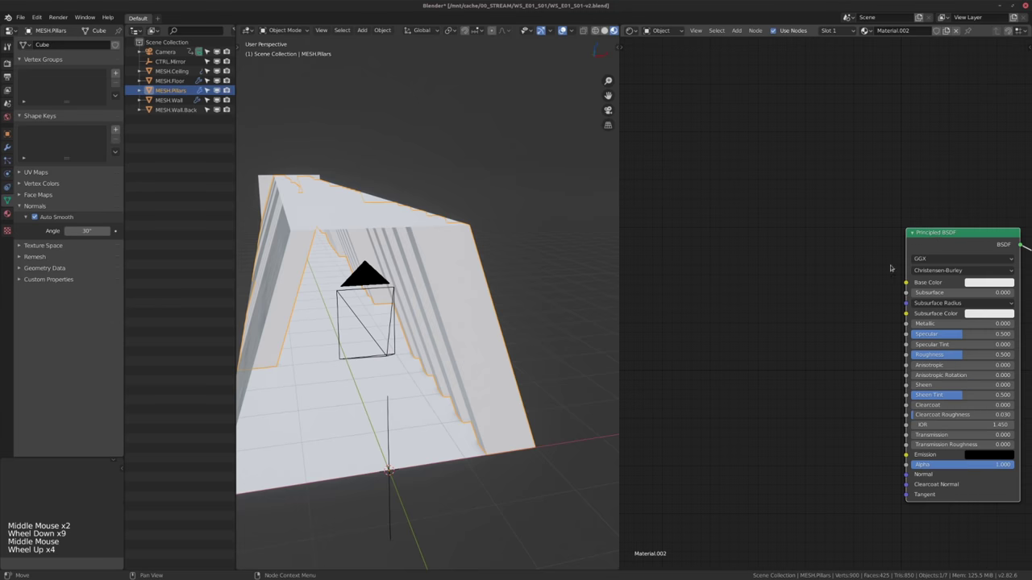
left_click(937, 239)
key("ctrl+shift+t")
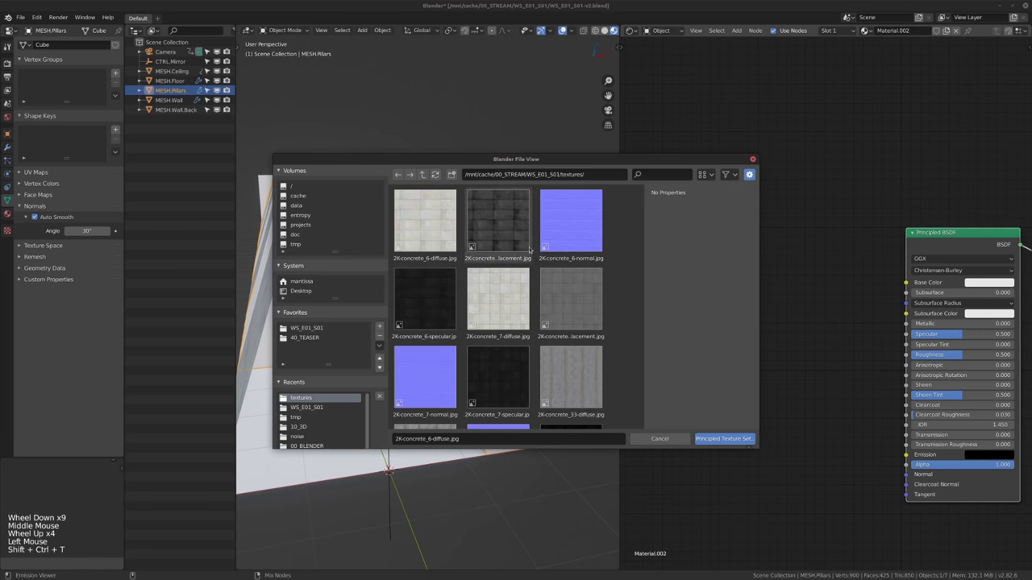
scroll(531, 322, "down", 2)
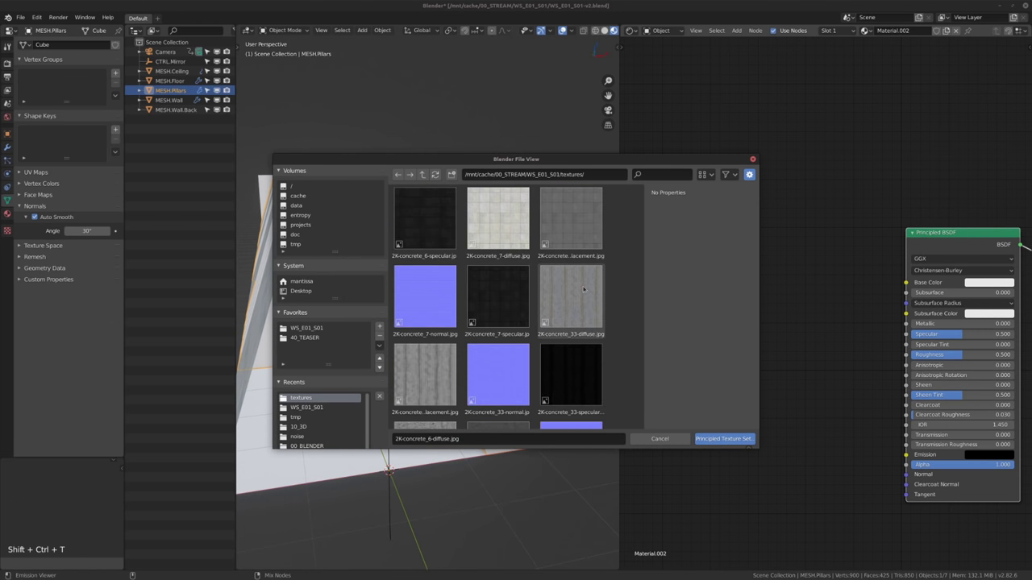
left_click(595, 318)
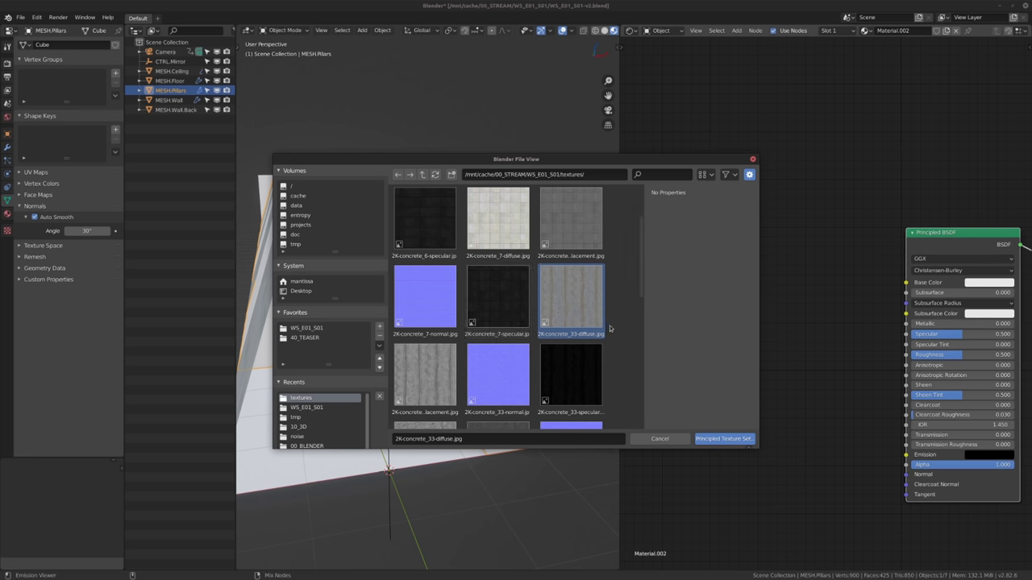
scroll(609, 331, "down", 1)
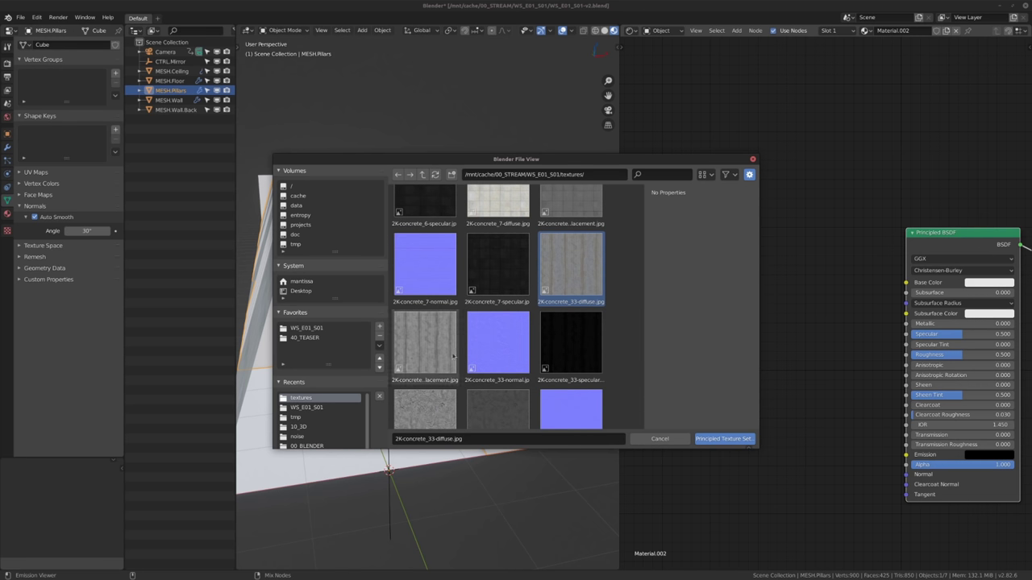
left_click(582, 347, "shift")
left_click(723, 439)
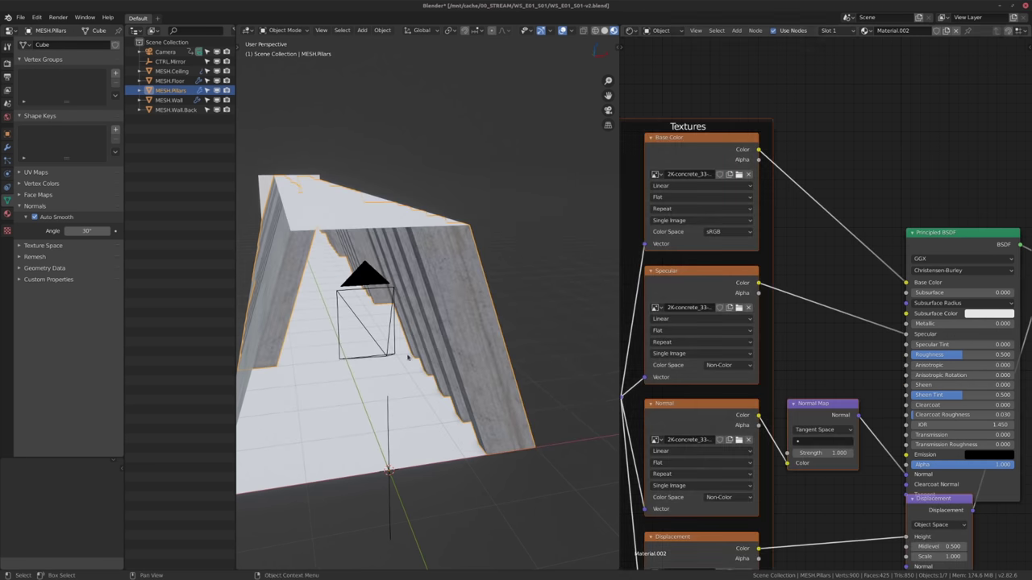
Disconnect the Displacement link from the Material Output in the pillars' material.
middle_click_drag(409, 358, 426, 318)
scroll(425, 318, "down", 2)
middle_click_drag(814, 289, 737, 287)
middle_click_drag(963, 283, 893, 281)
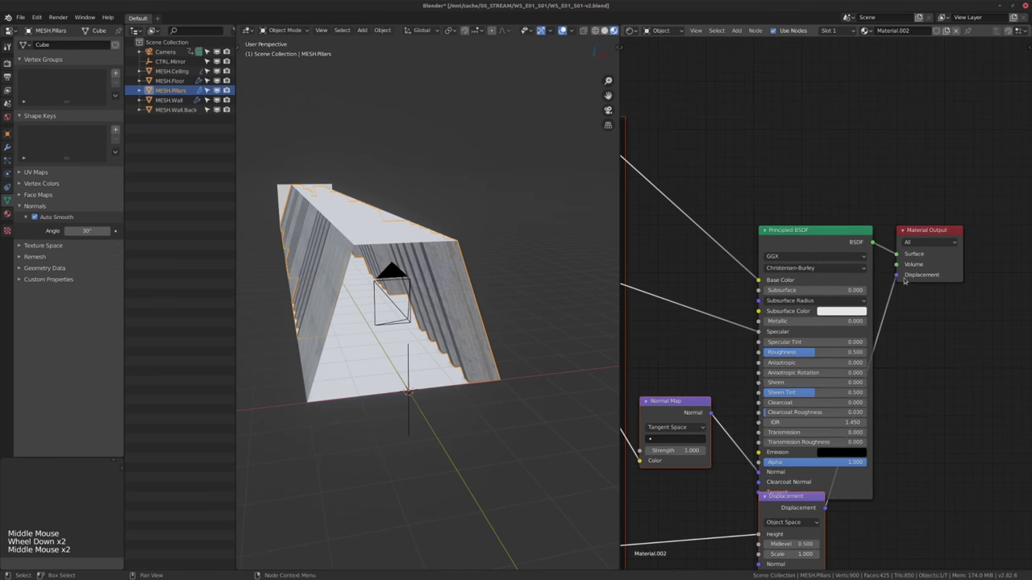
left_click_drag(896, 275, 889, 292)
Examine the textured walls and pillars and the floor from several angles, selecting the wall and the floor.
left_click(308, 341)
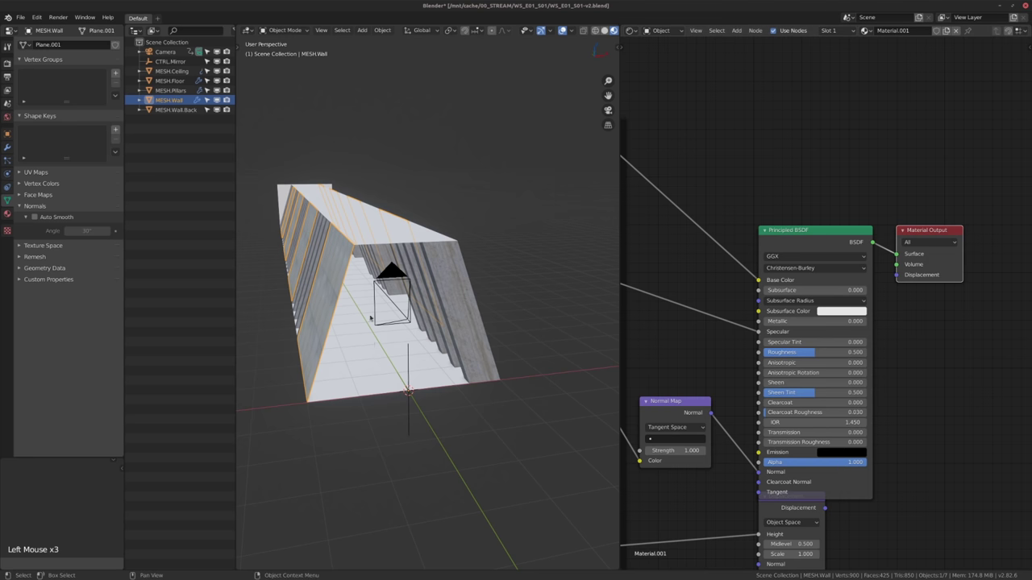
middle_click_drag(369, 318, 396, 311)
scroll(378, 314, "up", 2)
middle_click(394, 295, "alt")
middle_click(368, 303, "alt")
left_click(382, 387)
scroll(396, 311, "down", 1)
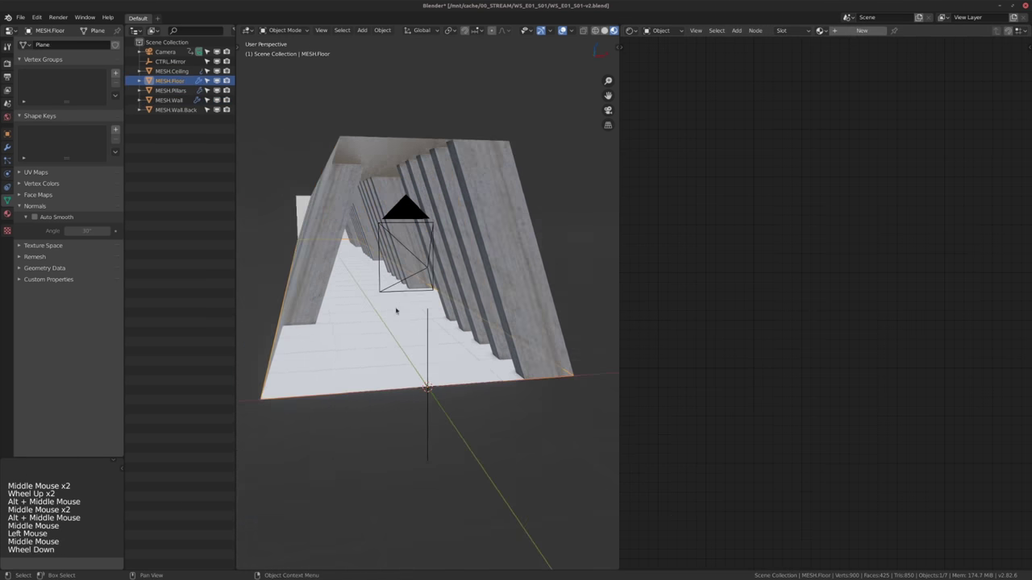
middle_click(471, 251, "alt")
middle_click_drag(470, 251, 403, 246)
Create a new material for the ceiling and load the four 2K-concrete_41 maps onto it as a Principled Texture Set.
left_click(384, 243)
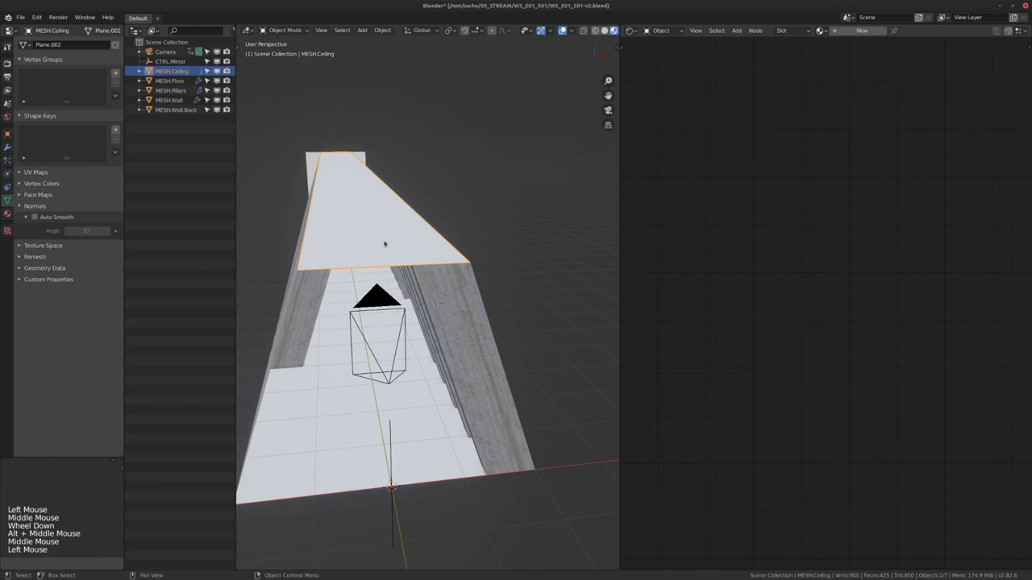
left_click(859, 30)
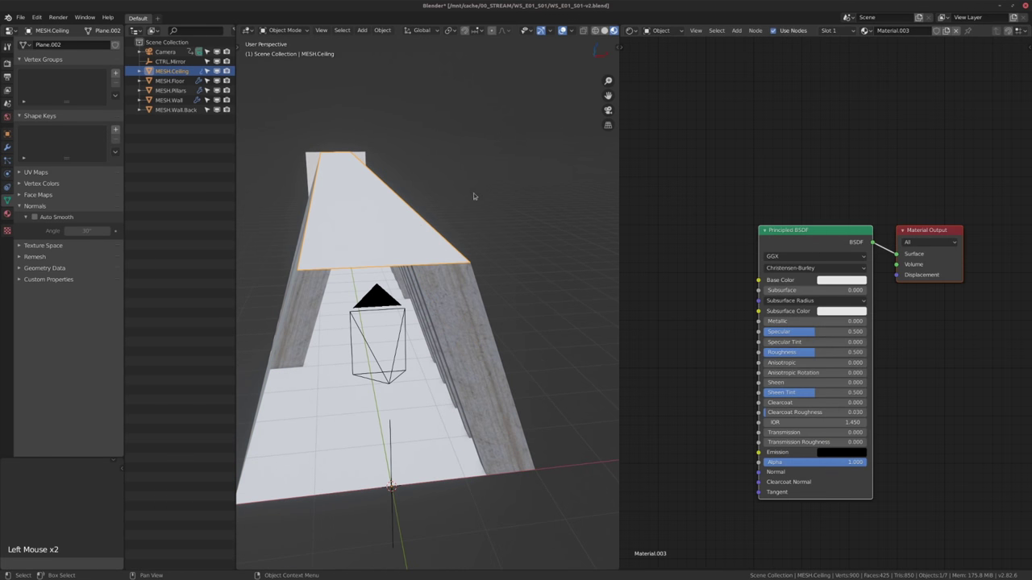
key("ctrl+shift+t")
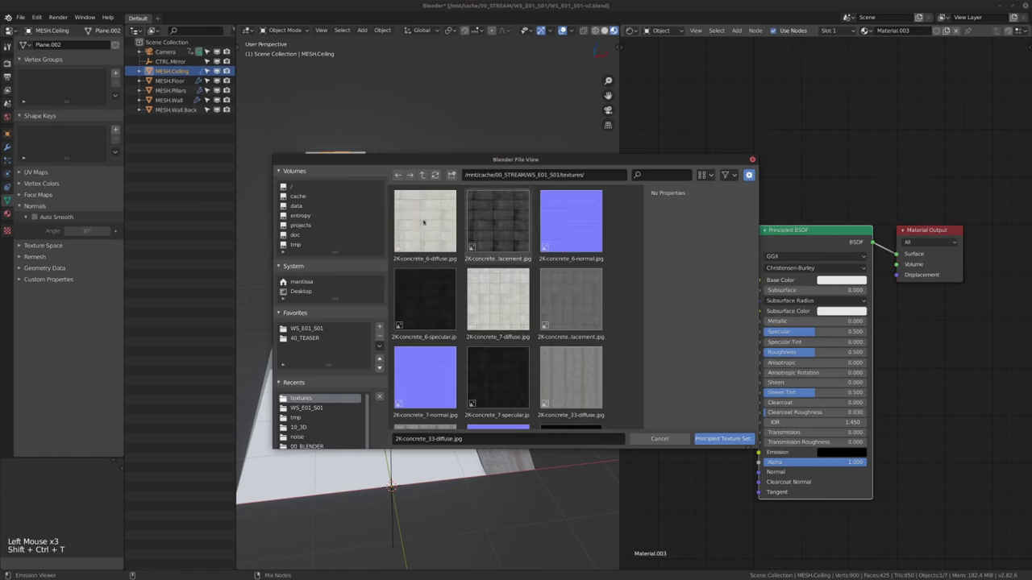
scroll(506, 271, "down", 2)
scroll(506, 271, "down", 3)
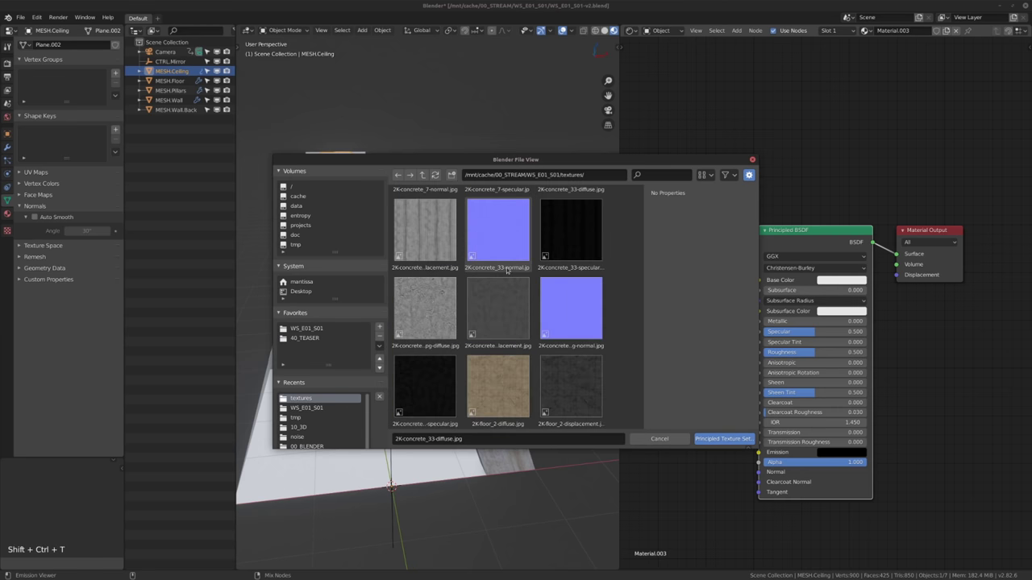
left_click(424, 315)
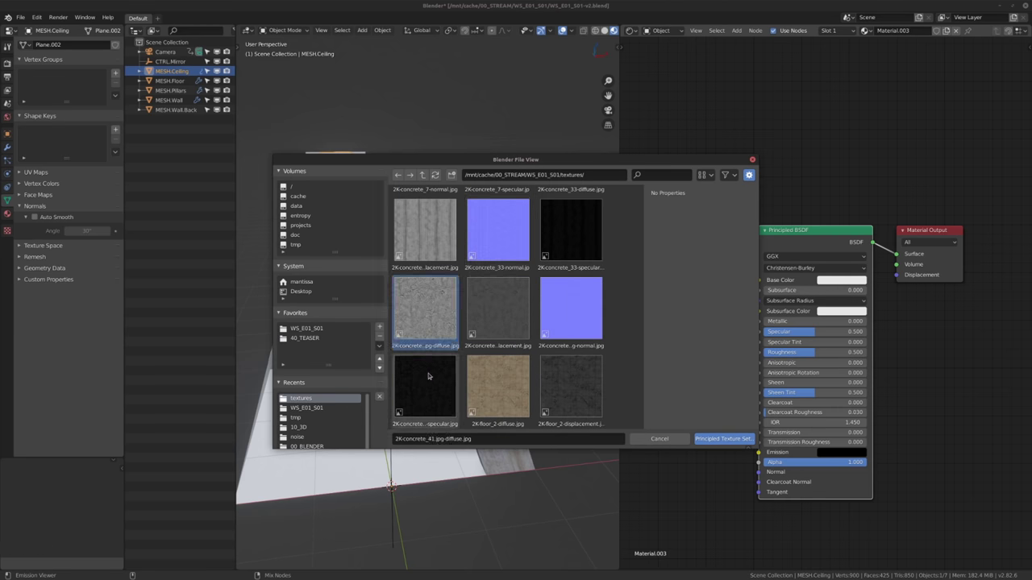
left_click(428, 375, "shift")
left_click(723, 439)
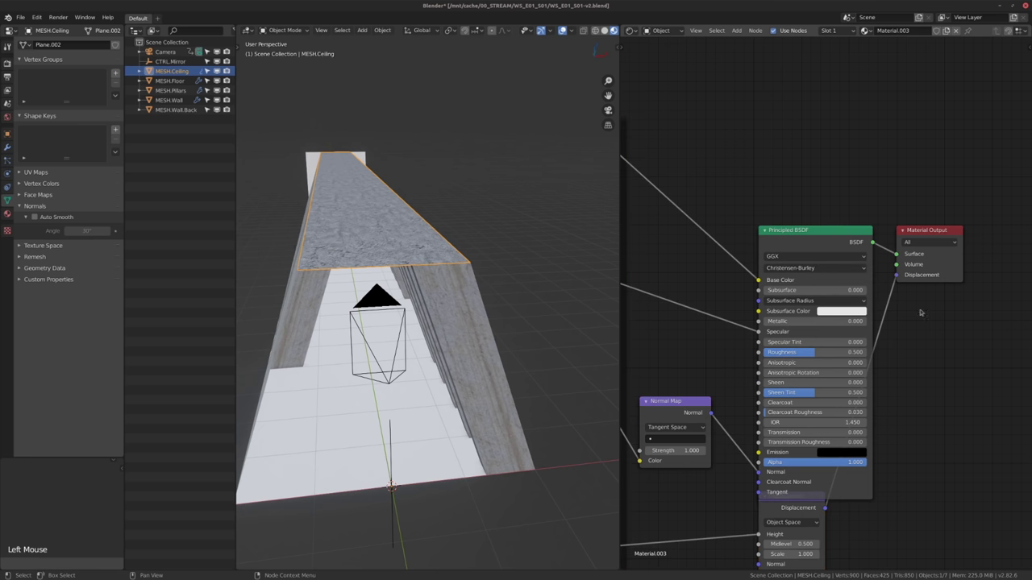
Disconnect the Displacement link from the ceiling's Material Output and move the Displacement node just below the Principled BSDF.
left_click_drag(898, 277, 786, 507)
middle_click_drag(786, 514, 810, 427)
left_click_drag(811, 425, 810, 437)
Inspect the ceiling's concrete surface up close and open the scale of its Mapping node for editing.
middle_click_drag(382, 322, 408, 334)
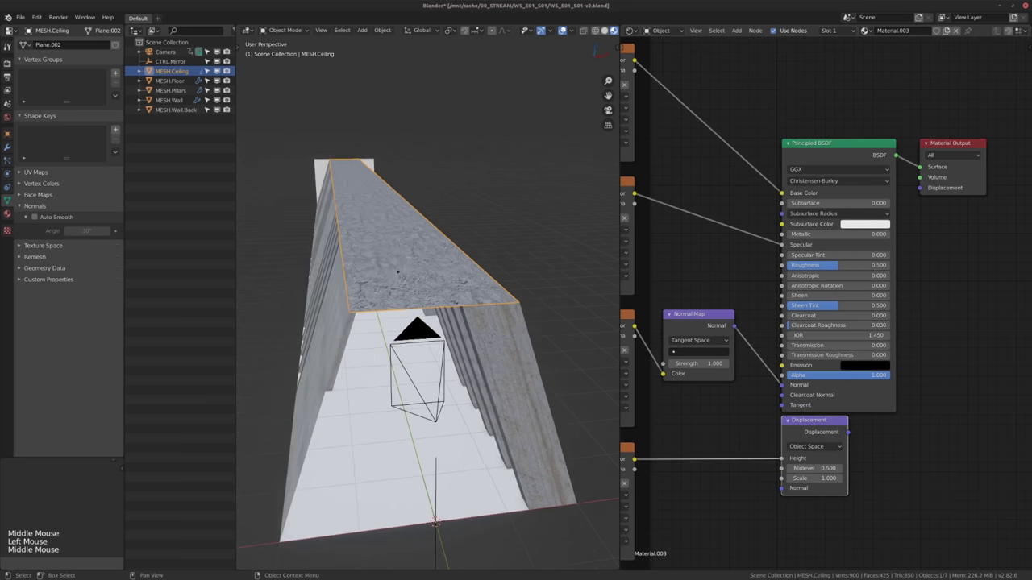
middle_click(398, 266, "alt")
mouse_move(396, 265)
middle_mouse_down()
mouse_move(398, 283)
mouse_move(403, 269)
middle_mouse_up()
middle_click_drag(698, 359, 863, 388)
middle_click(397, 241, "alt")
middle_click_drag(411, 248, 382, 263)
scroll(382, 264, "up", 6)
middle_click_drag(716, 293, 831, 315)
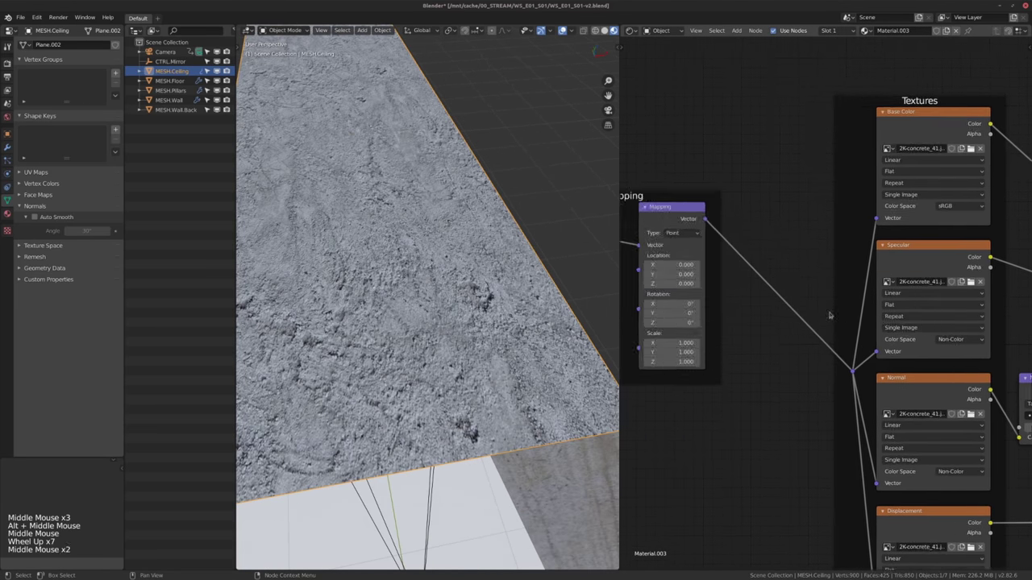
scroll(829, 318, "down", 4)
middle_click_drag(767, 334, 827, 340)
scroll(823, 339, "up", 3)
left_click_drag(757, 344, 758, 348)
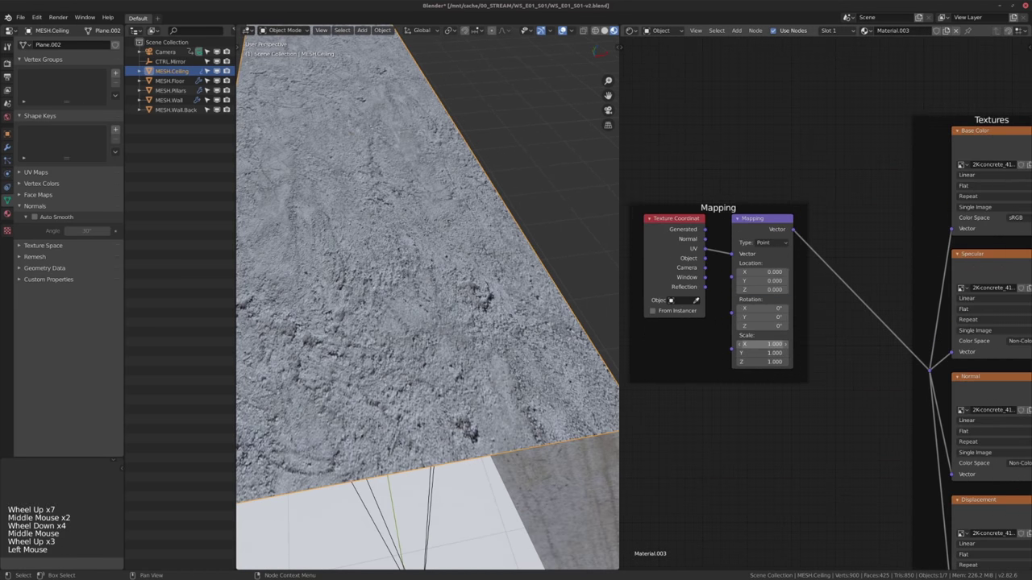
Enter Edit Mode on the ceiling mesh, select its whole face, and select all its UVs in the UV Editor.
left_click(408, 319)
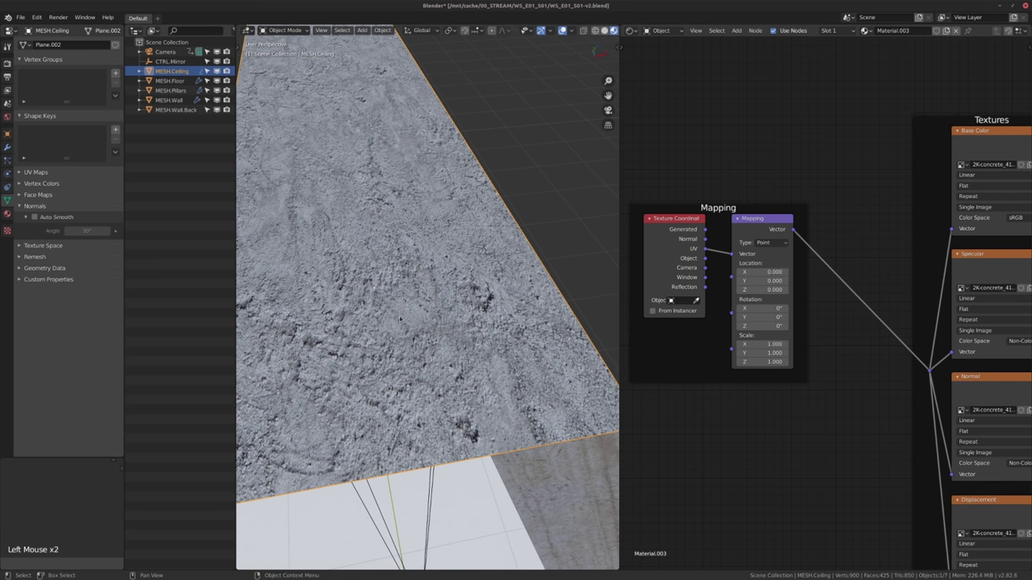
middle_click_drag(408, 319, 401, 331)
scroll(403, 326, "down", 3)
left_click(401, 331)
key("Tab")
middle_click(400, 331, "alt")
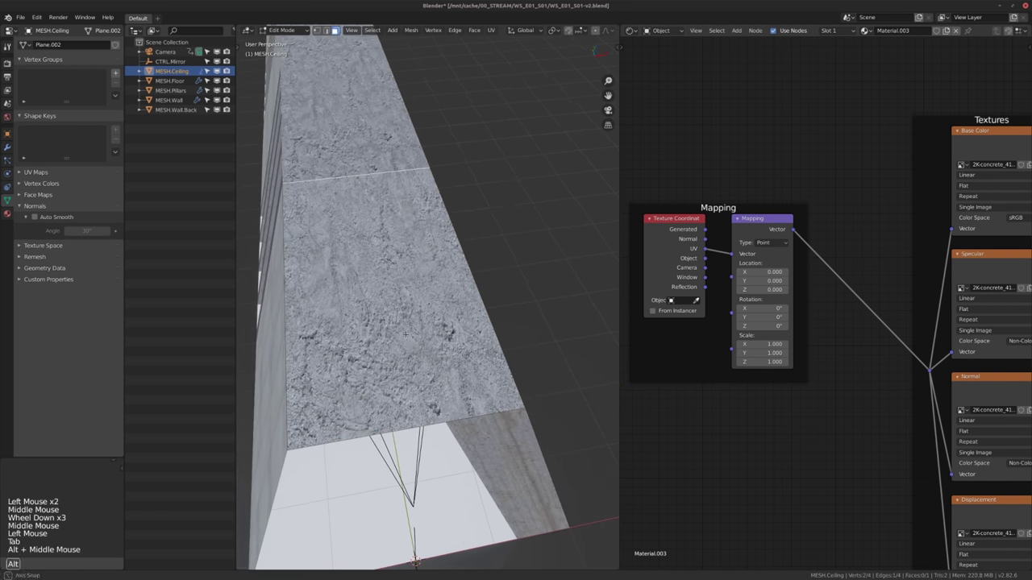
key("a")
middle_click(764, 469)
key("shift+F10")
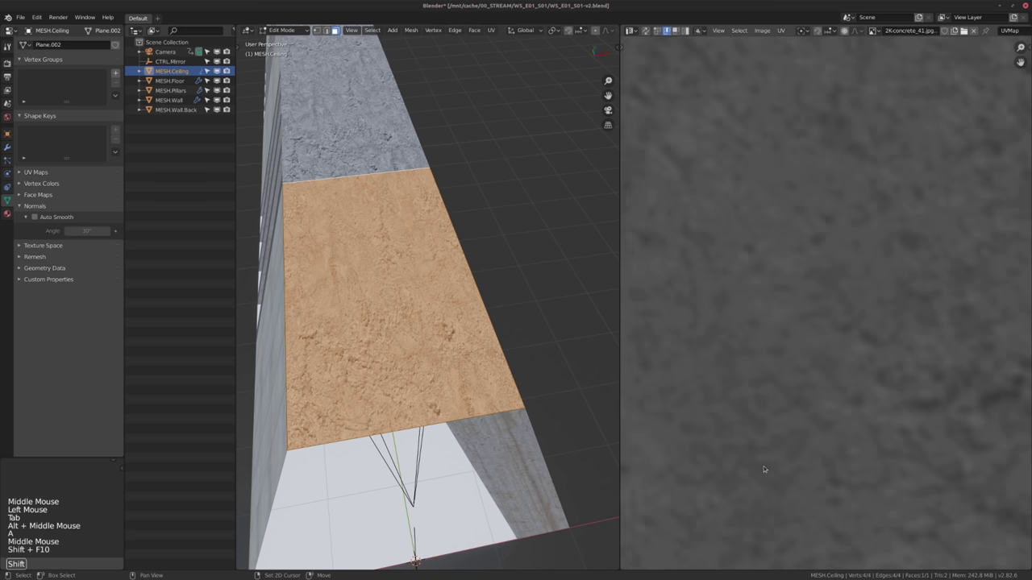
scroll(784, 327, "down", 10)
middle_click(784, 328)
middle_click_drag(784, 324, 781, 326)
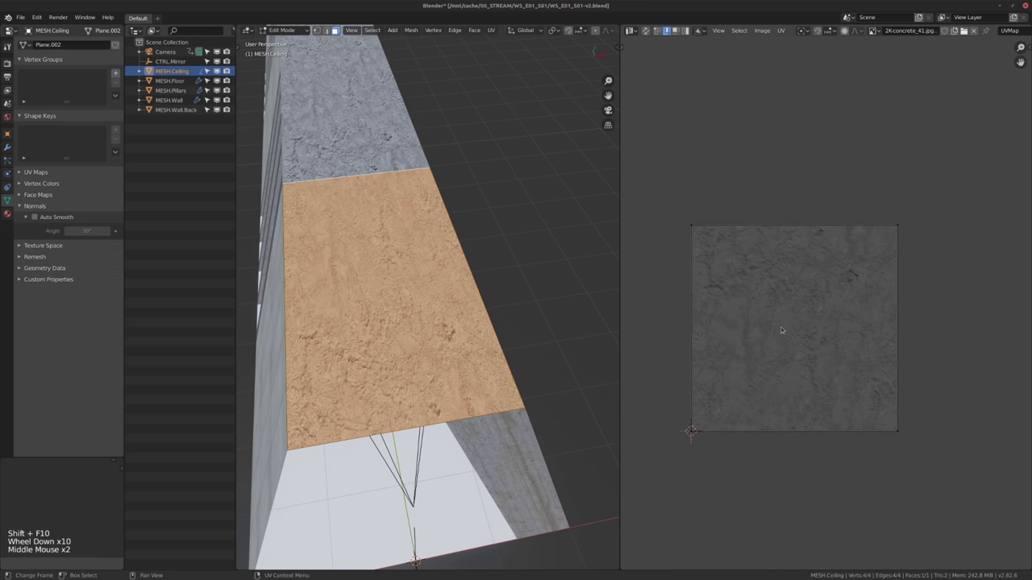
key("a")
Unwrap the ceiling face with Project From View in top orthographic view, with Scale to Bounds turned off.
middle_click(429, 290, "alt")
middle_click_drag(430, 290, 415, 307)
middle_click_drag(810, 306, 810, 315)
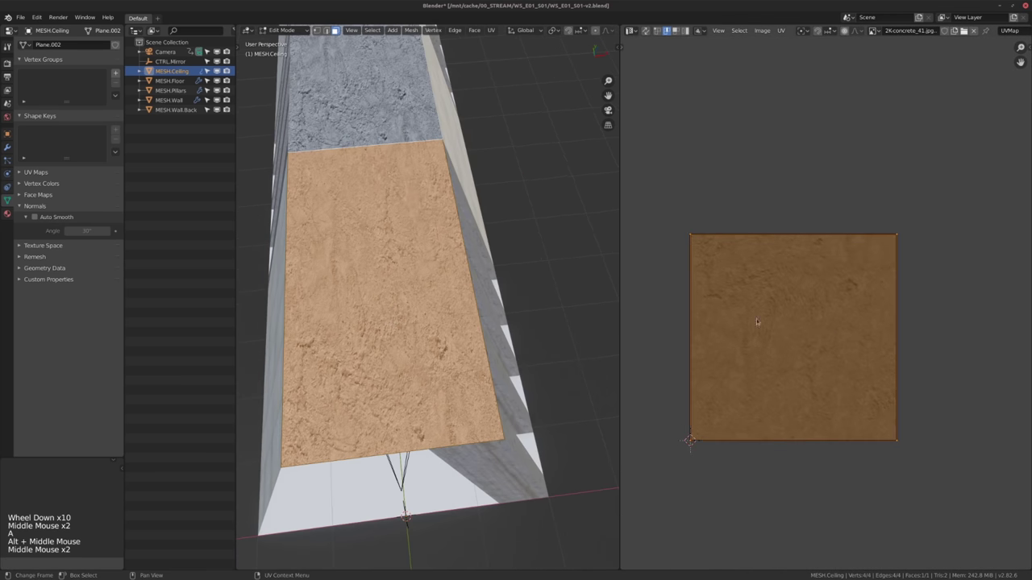
middle_click(374, 241)
key("KP_7")
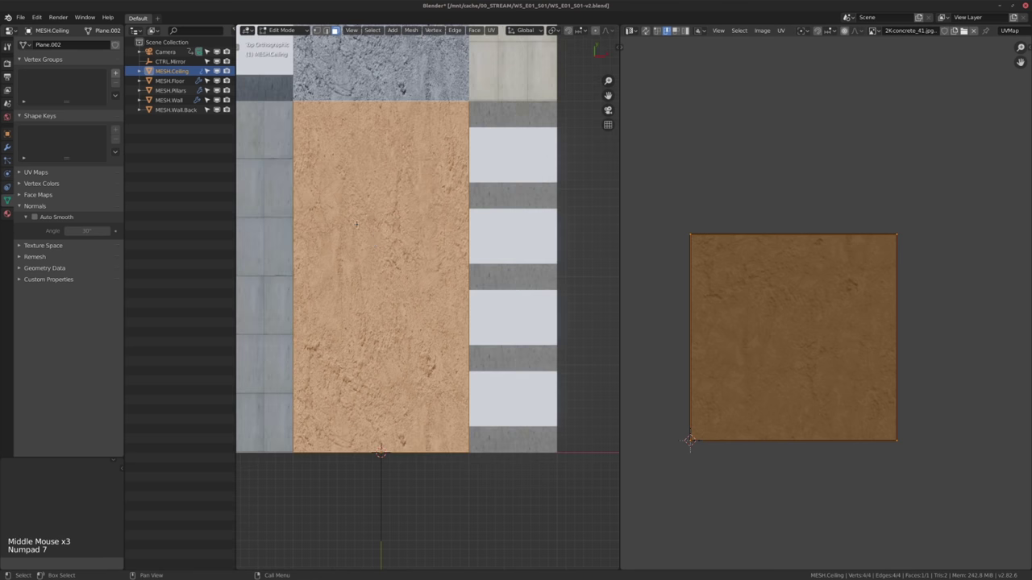
middle_click_drag(356, 224, 370, 238, "shift")
key("u")
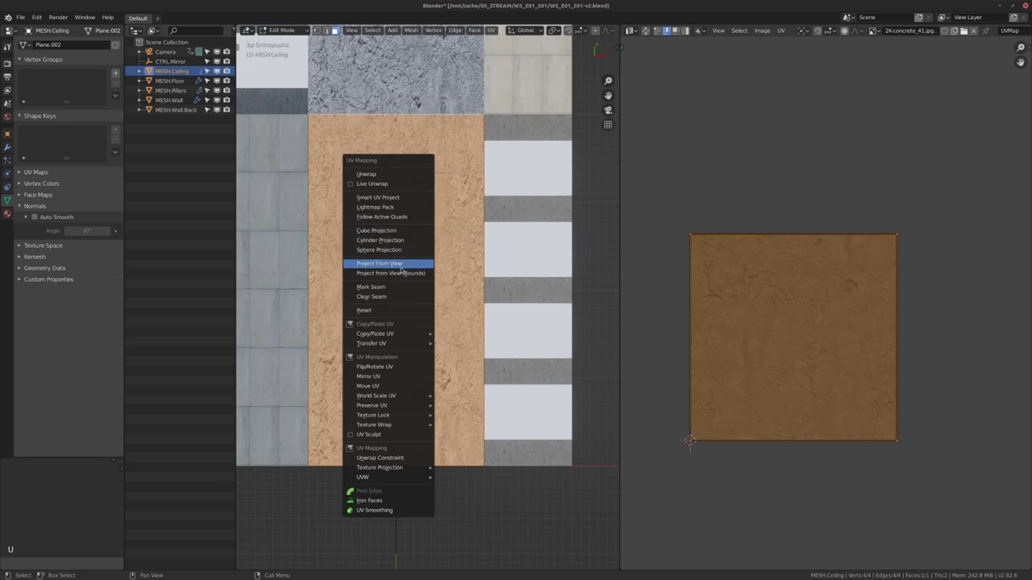
left_click(400, 263)
middle_click(425, 251)
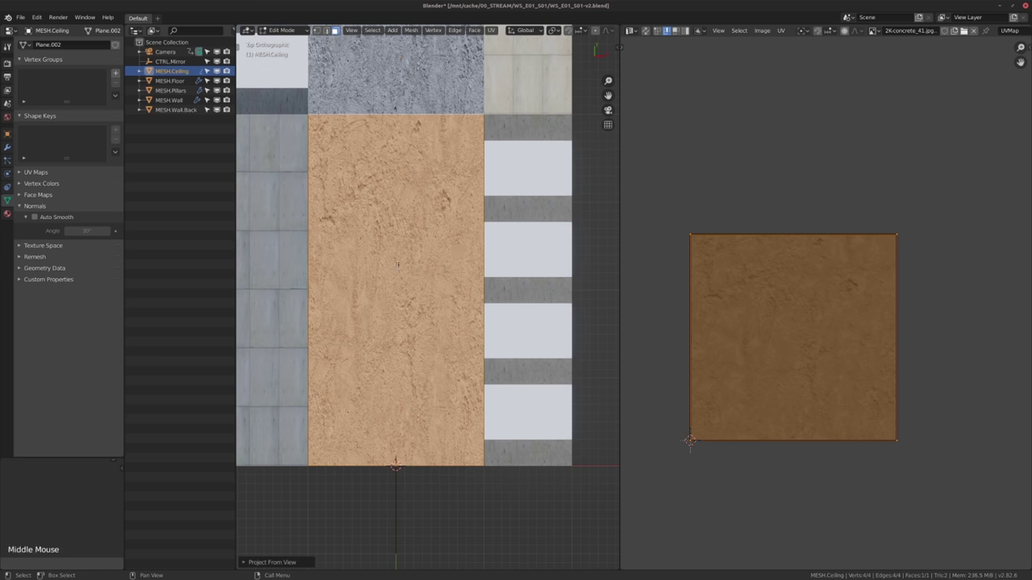
left_click(270, 562)
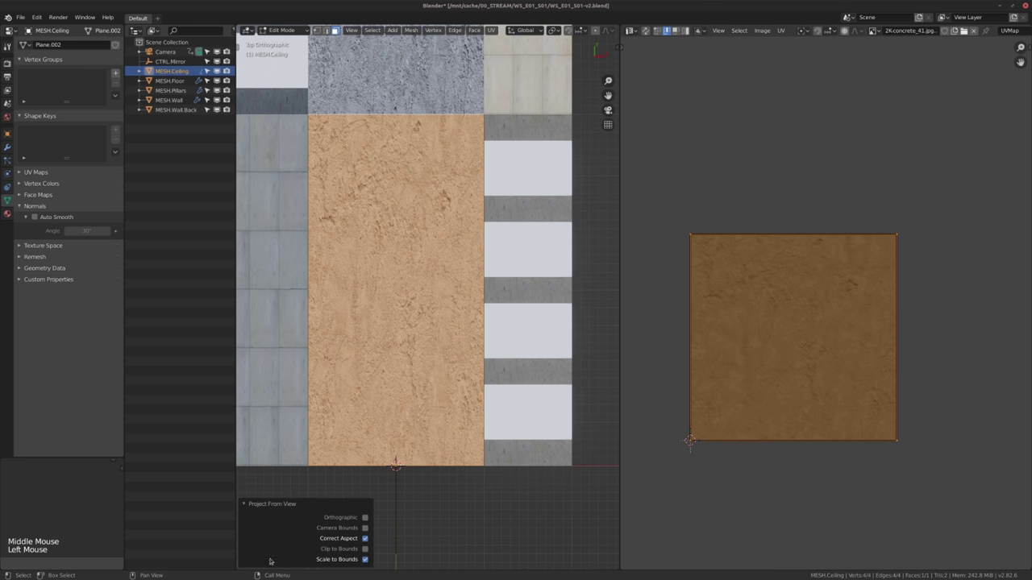
left_click(364, 559)
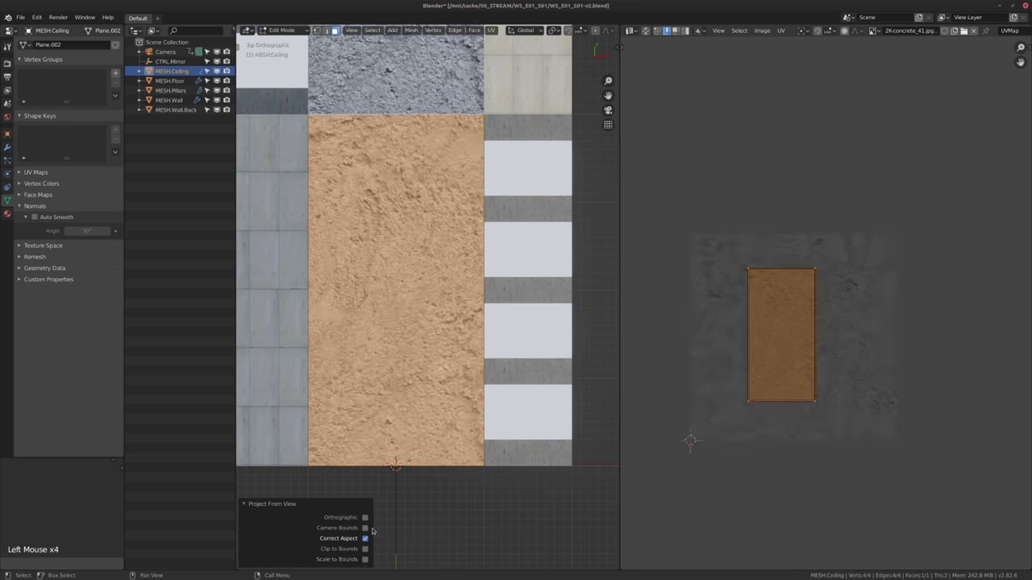
Pack the ceiling's UV island so it fills the height of the texture space.
middle_click_drag(778, 316, 772, 311)
scroll(777, 313, "up", 1)
scroll(766, 310, "up", 1)
key("Tab")
key("Tab")
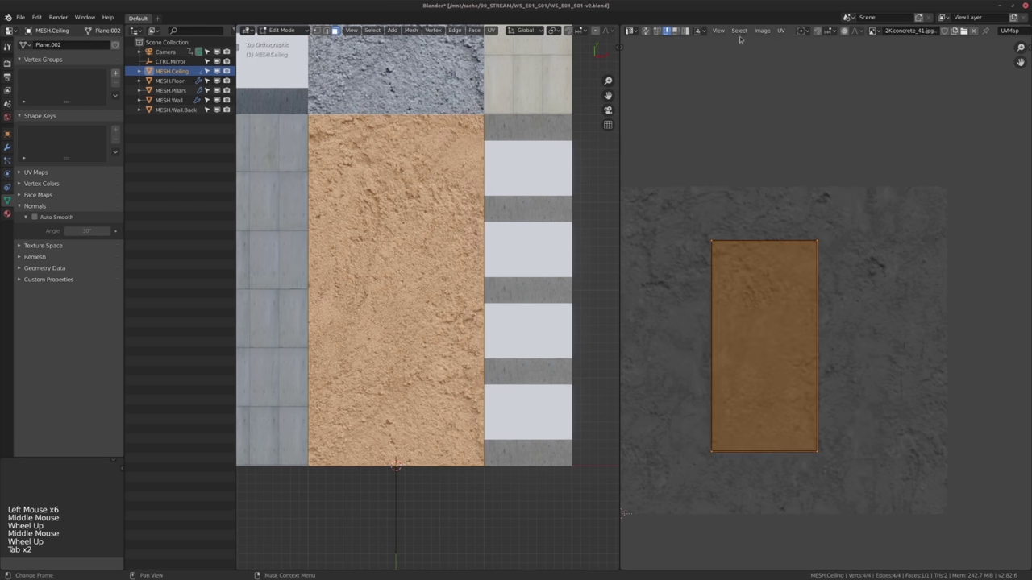
left_click(780, 30)
left_click(781, 30)
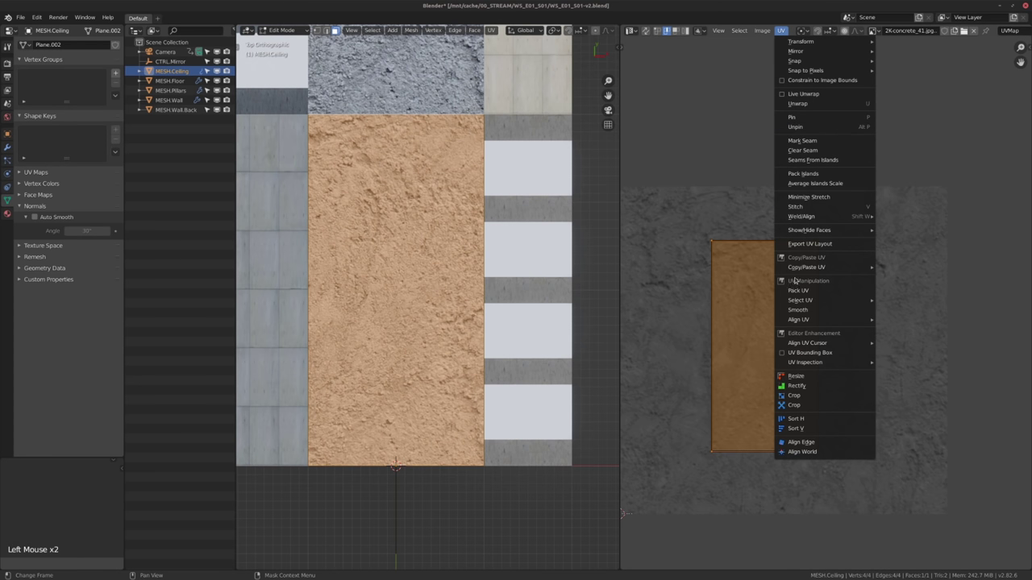
left_click(802, 174)
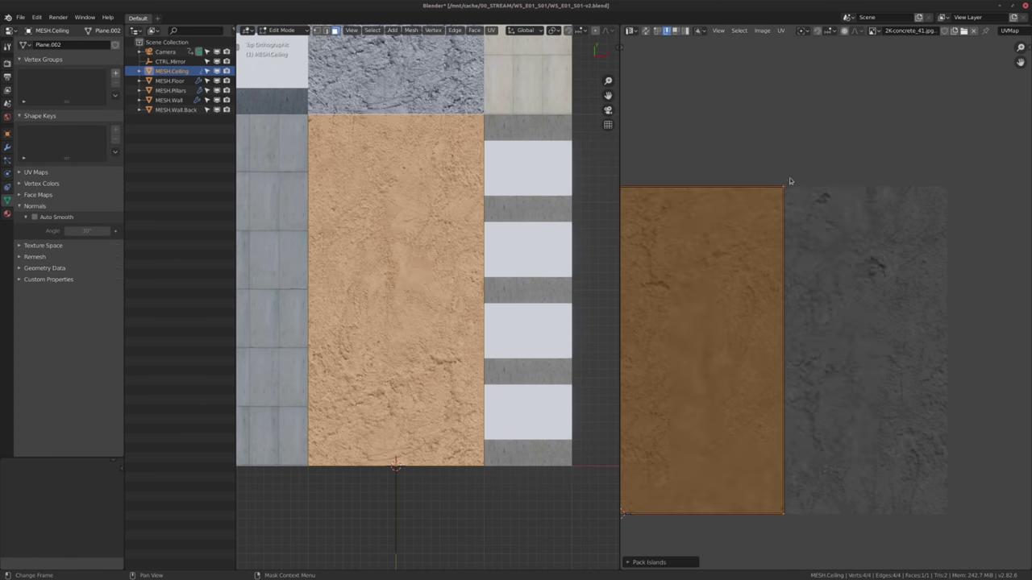
middle_click_drag(662, 245, 736, 229)
left_click(783, 33)
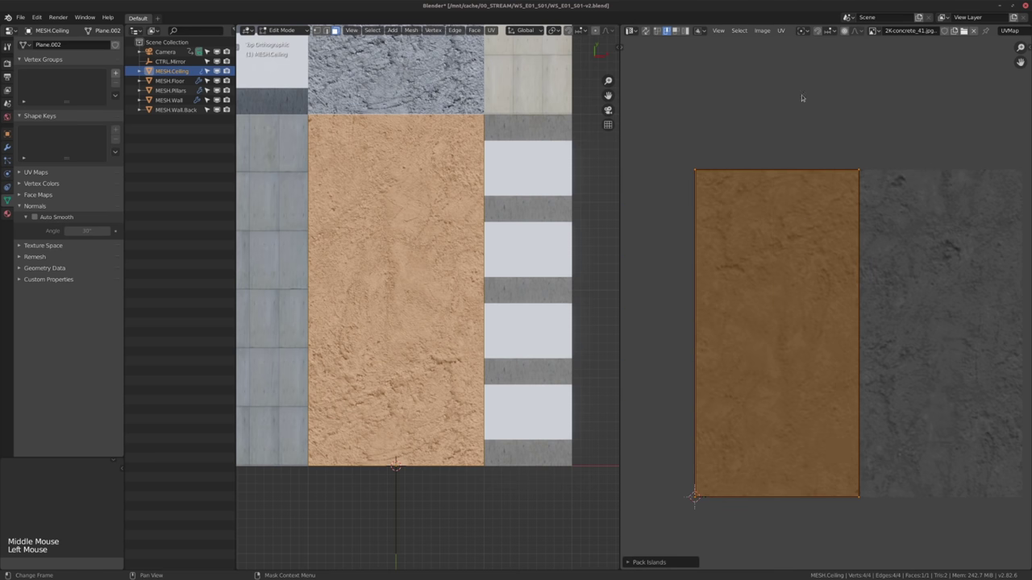
Return the ceiling to Object Mode and view the corridor through the camera.
key("Tab")
middle_click_drag(405, 240, 382, 260)
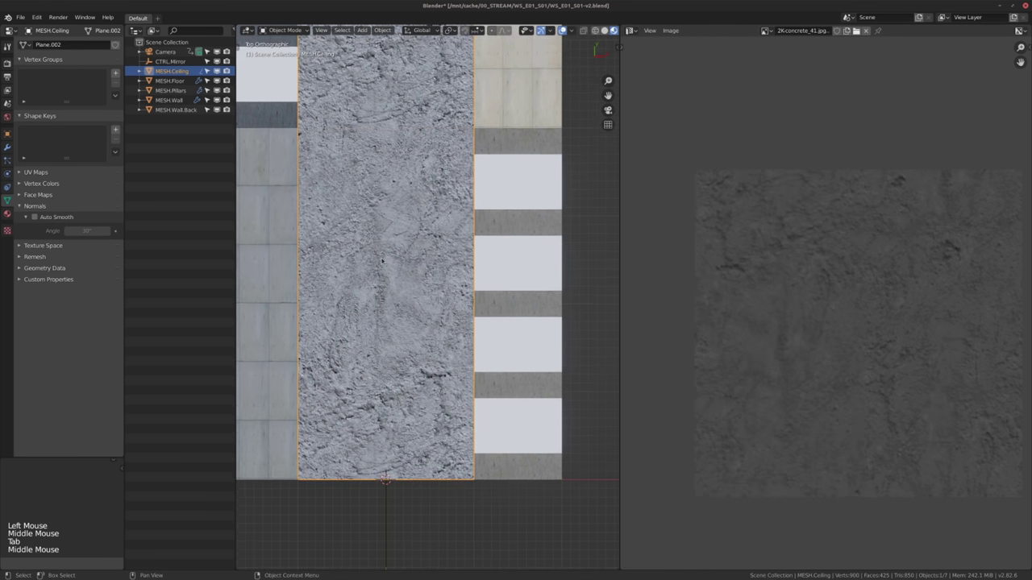
key("KP_0")
middle_click(786, 300)
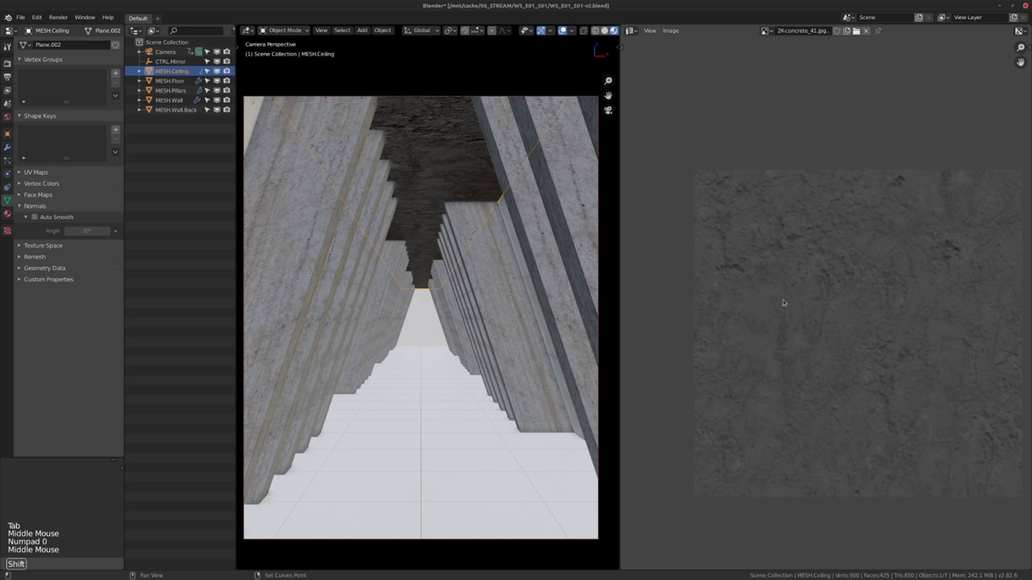
Show the ceiling's material in the Shader Editor and set the Mapping node's X scale to 2.
key("shift+F3")
middle_click_drag(787, 334, 788, 324)
scroll(783, 326, "up", 2)
left_click(767, 335)
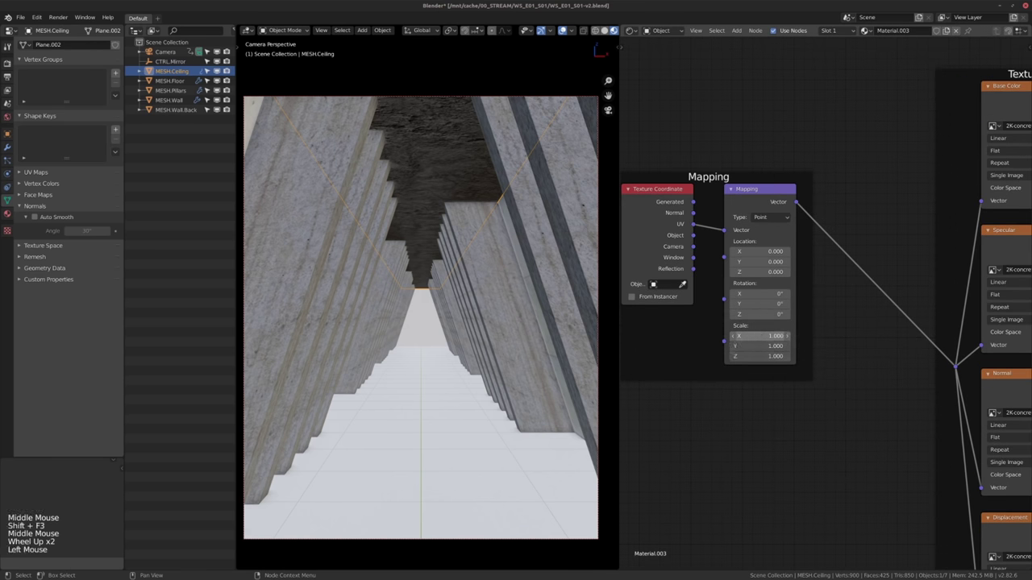
type("2")
key("Return")
Select the floor mesh inside the corridor and create a new material for it.
middle_click_drag(410, 198, 415, 235)
middle_click(417, 237, "alt")
middle_click_drag(418, 237, 465, 295)
middle_click(459, 253, "alt")
scroll(465, 295, "down", 2)
middle_click(573, 361, "alt")
middle_click_drag(572, 361, 436, 424)
left_click(440, 443)
middle_click_drag(808, 309, 814, 311)
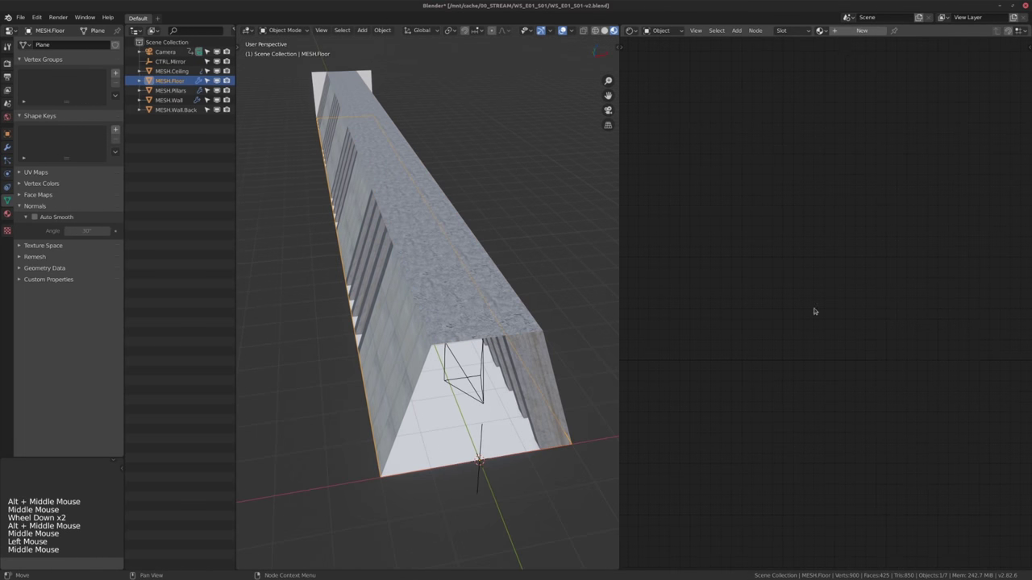
left_click(863, 31)
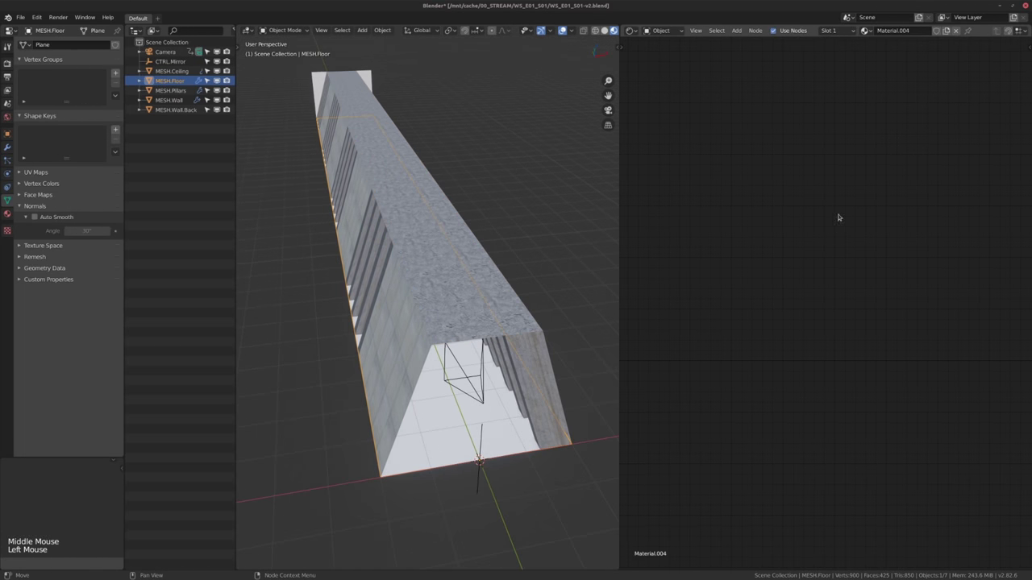
Add a Principled Texture Setup to the floor's Principled BSDF using the 2K-floor_2 diffuse, displacement, normal and specular images.
middle_click_drag(838, 218, 868, 288)
scroll(868, 288, "down", 5)
middle_click_drag(957, 303, 824, 305)
scroll(824, 305, "up", 3)
left_click(887, 260)
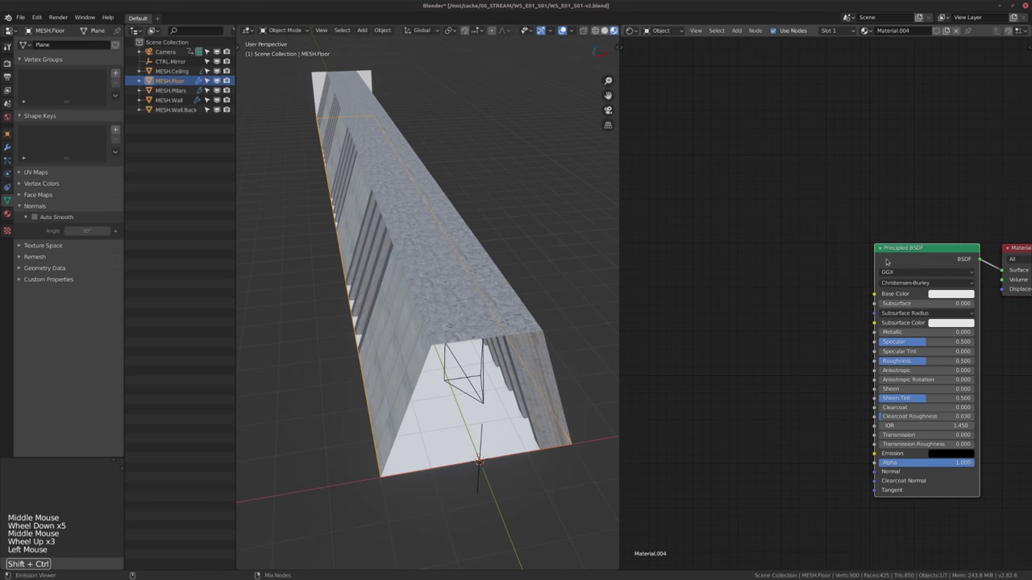
key("ctrl+shift+t")
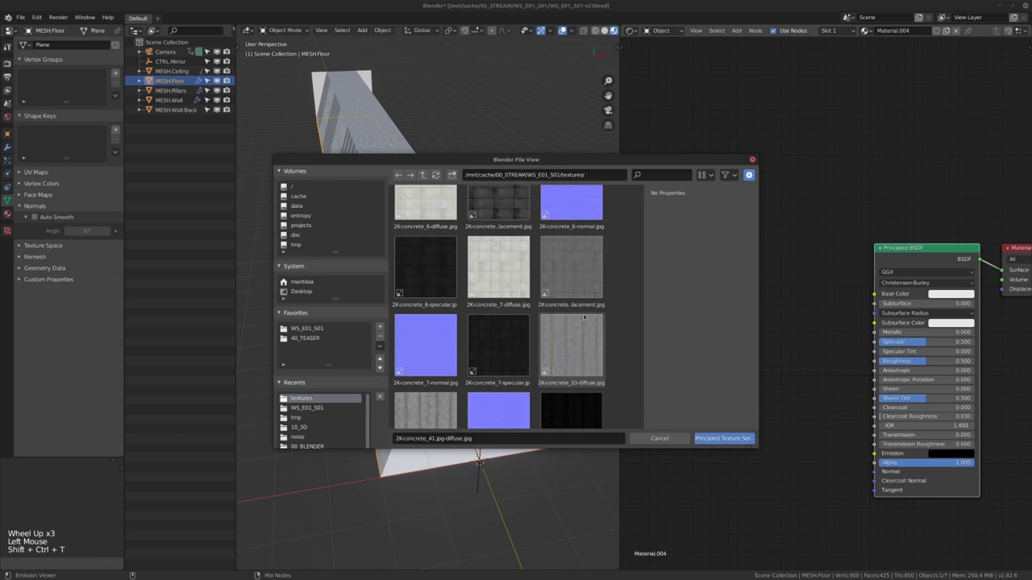
scroll(538, 269, "up", 2)
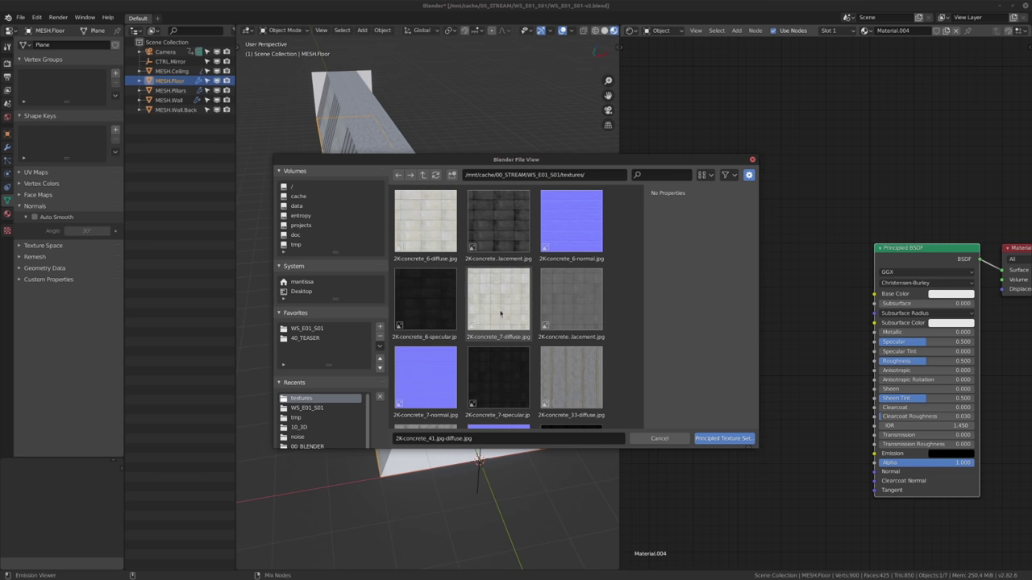
left_click(418, 299)
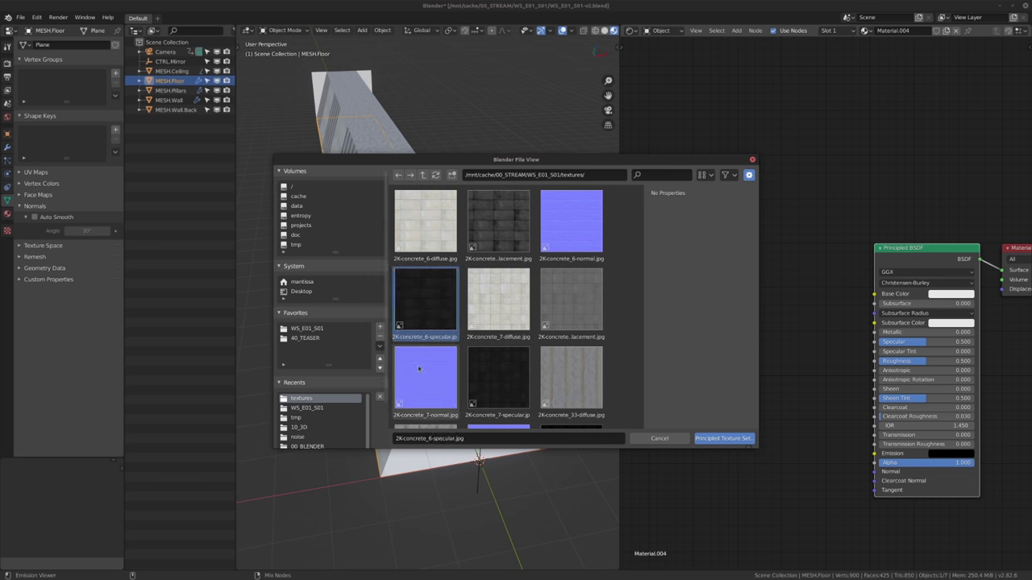
scroll(418, 368, "down", 8)
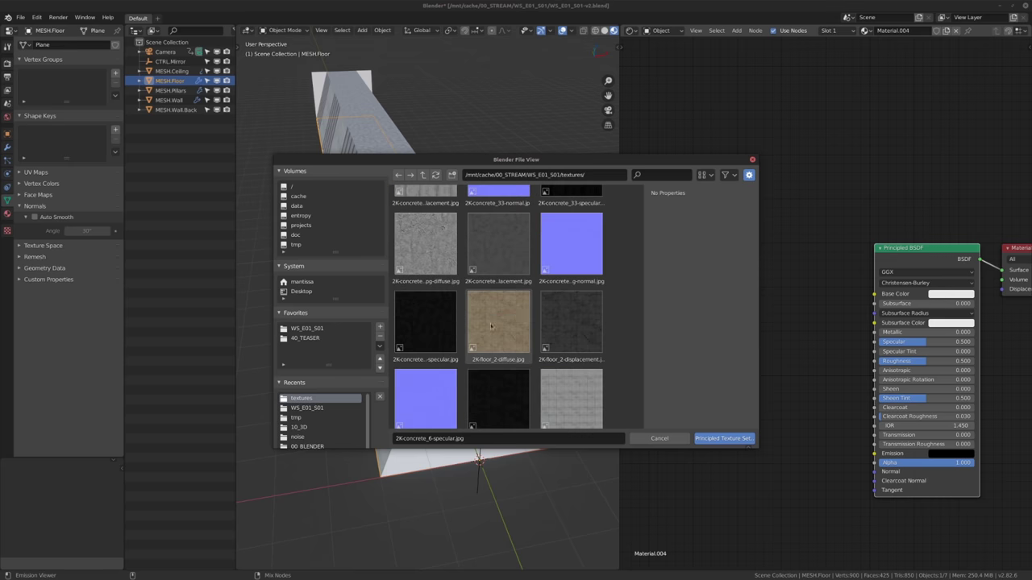
scroll(494, 319, "down", 1)
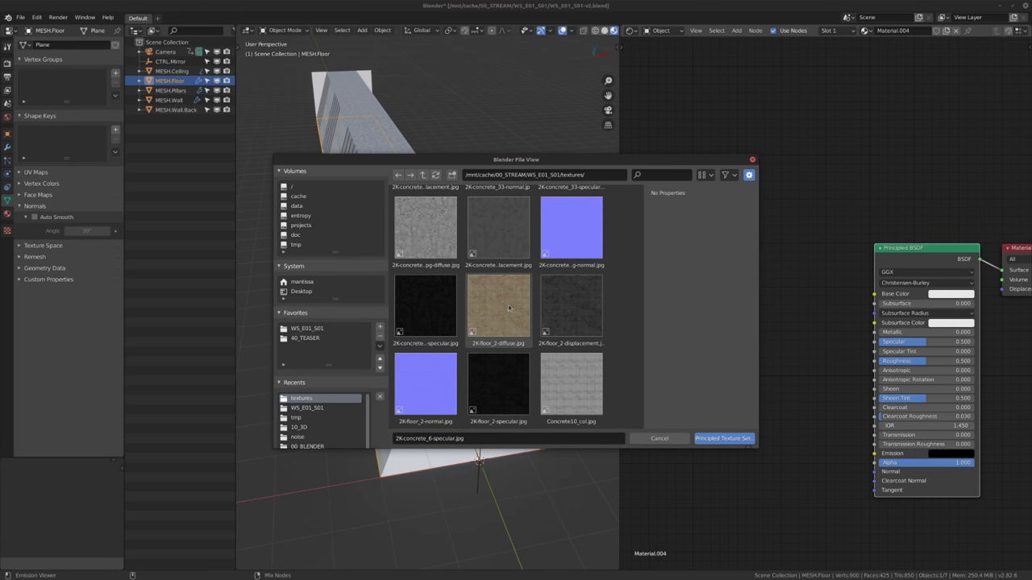
left_click(495, 311)
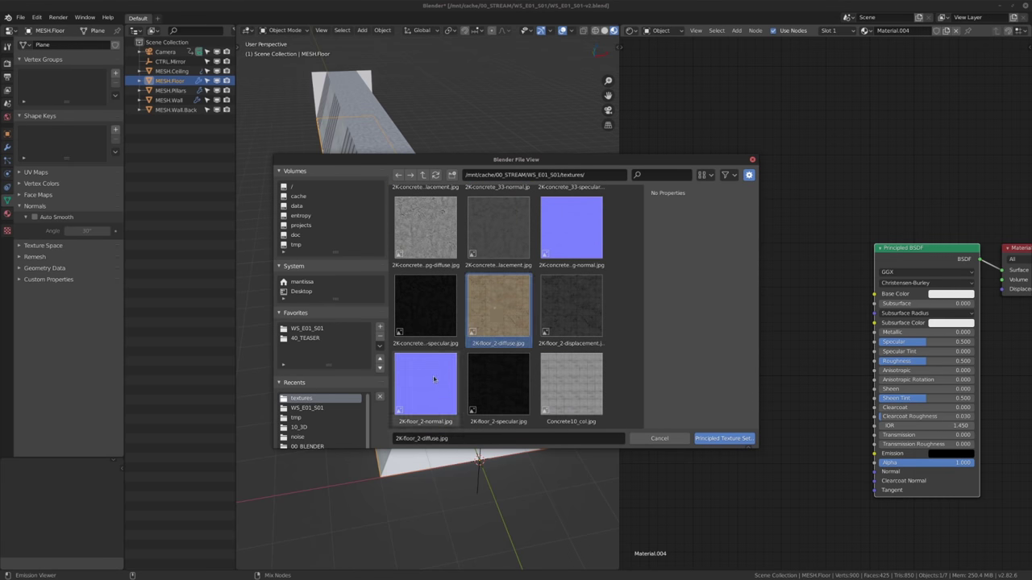
left_click(498, 385, "shift")
left_click(735, 438)
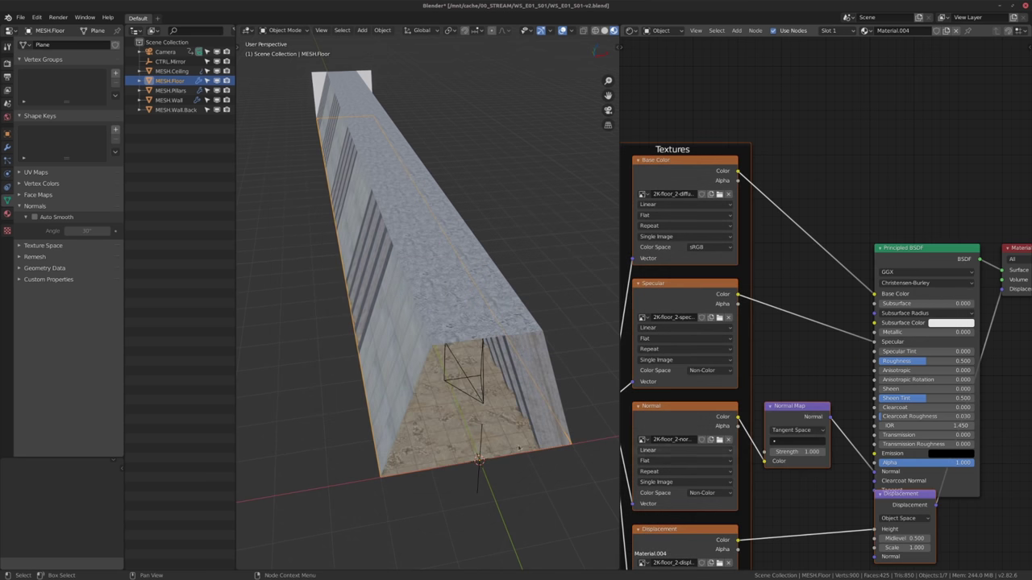
Isolate the floor in local view and display it in top orthographic view.
middle_click_drag(452, 379, 450, 401)
scroll(461, 393, "up", 3)
middle_click(461, 393, "alt")
scroll(456, 397, "down", 1)
scroll(451, 400, "up", 2)
key("KP_Divide")
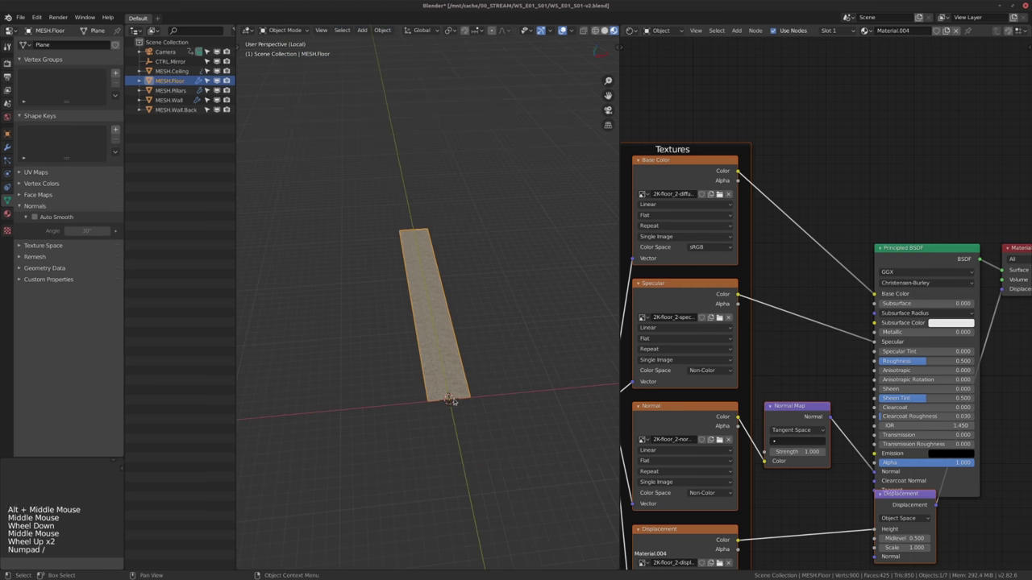
middle_click(411, 375, "alt")
key("KP_1")
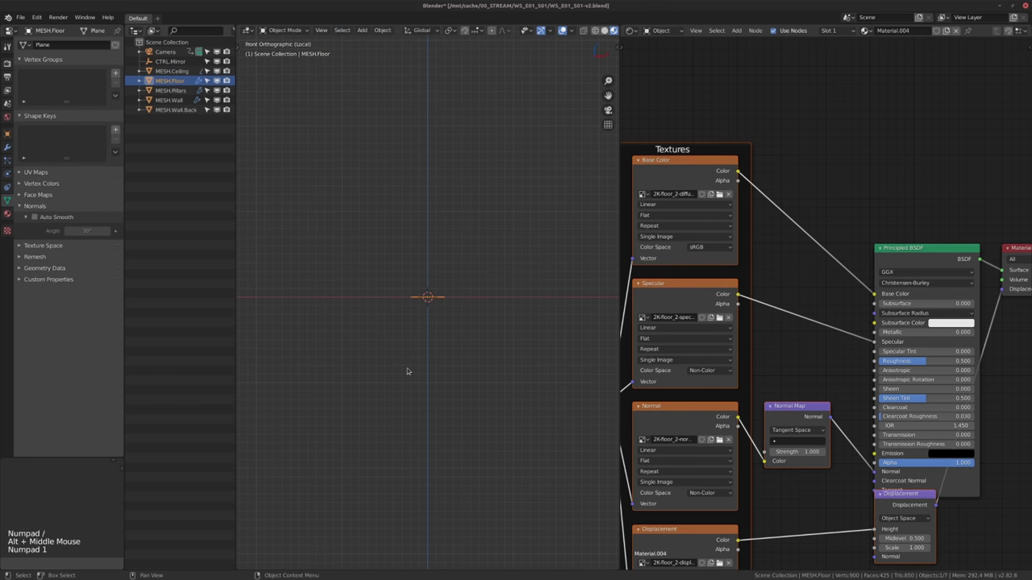
key("KP_7")
scroll(412, 373, "up", 5)
scroll(436, 379, "up", 5)
middle_click_drag(411, 372, 472, 370)
scroll(470, 369, "up", 3)
Set the Mapping node's X location to 0.084 in the floor material to align the tiles with the floor's side edge.
middle_click_drag(779, 363, 901, 361)
middle_click_drag(685, 392, 775, 381)
mouse_move(672, 392)
middle_mouse_down()
mouse_move(763, 381)
mouse_move(749, 347)
middle_mouse_up()
scroll(761, 382, "up", 2)
scroll(750, 347, "up", 4)
middle_click_drag(733, 294, 745, 324)
left_click(745, 324)
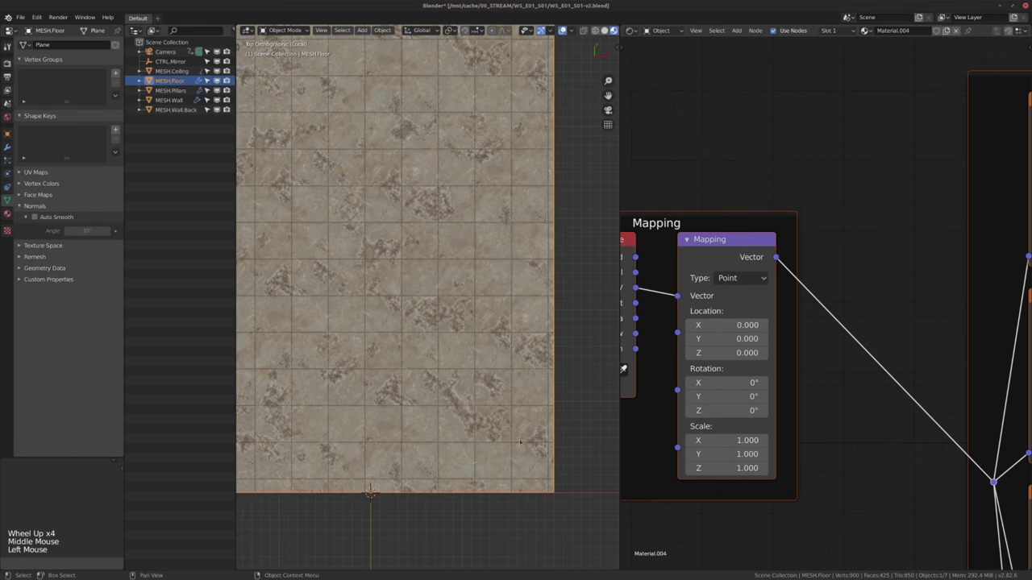
scroll(452, 403, "up", 4)
middle_click_drag(451, 403, 471, 443)
scroll(471, 443, "up", 2)
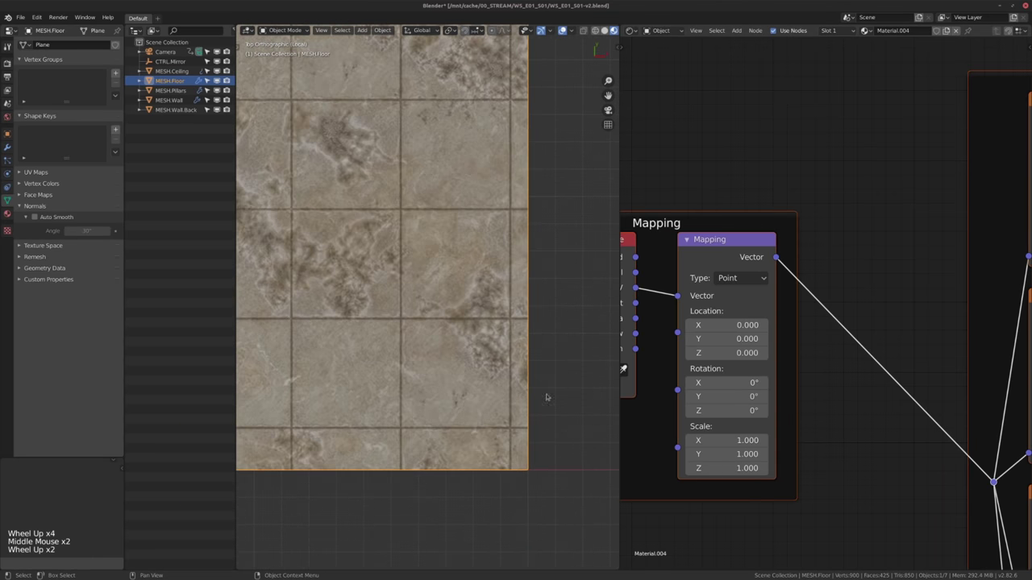
left_click(714, 324)
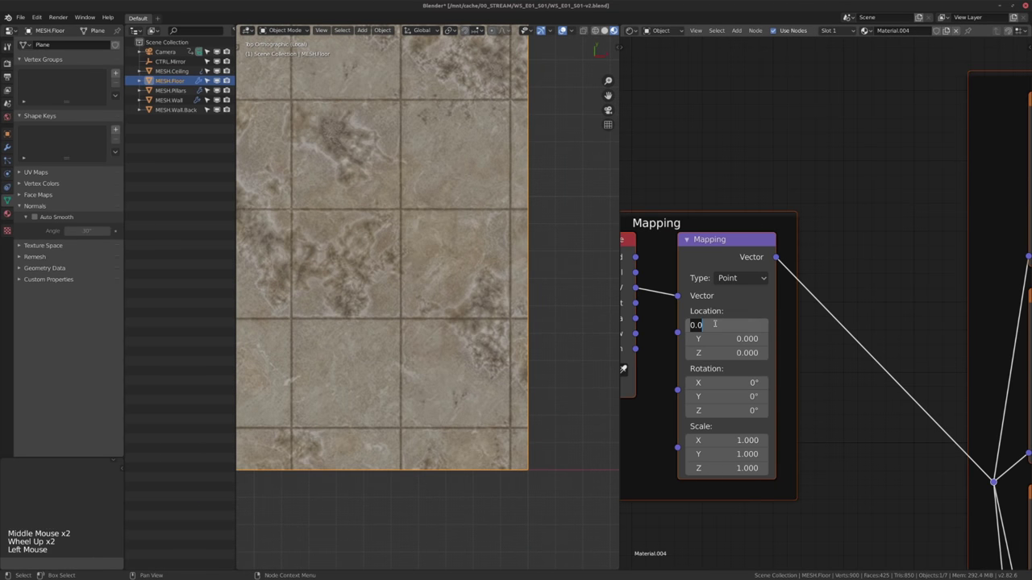
type(".084")
key("Return")
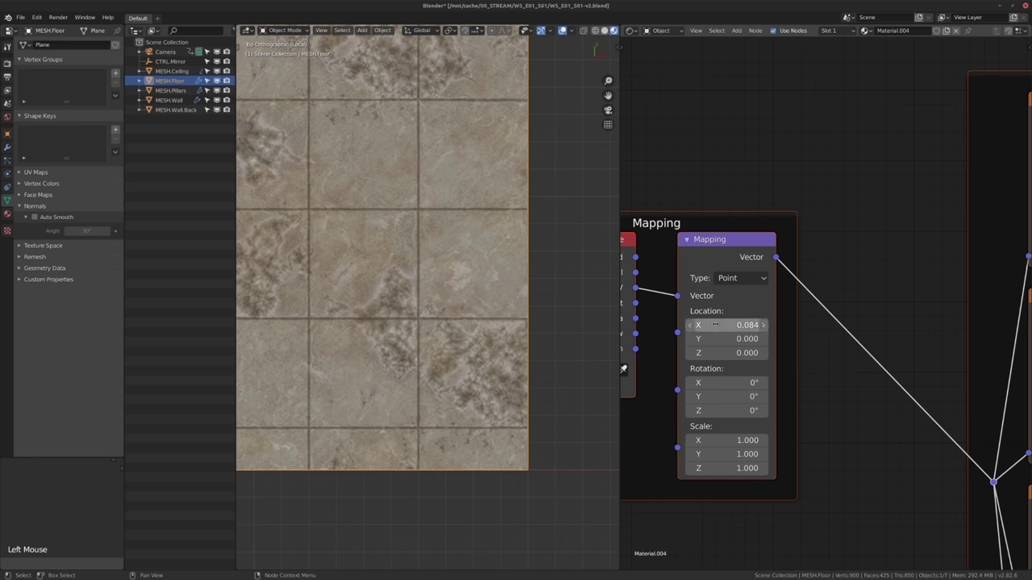
Set the floor material's Mapping Y location to 0.038 to align the tiles with the floor's front edge.
left_click(717, 349)
left_click(724, 339)
left_click(726, 338)
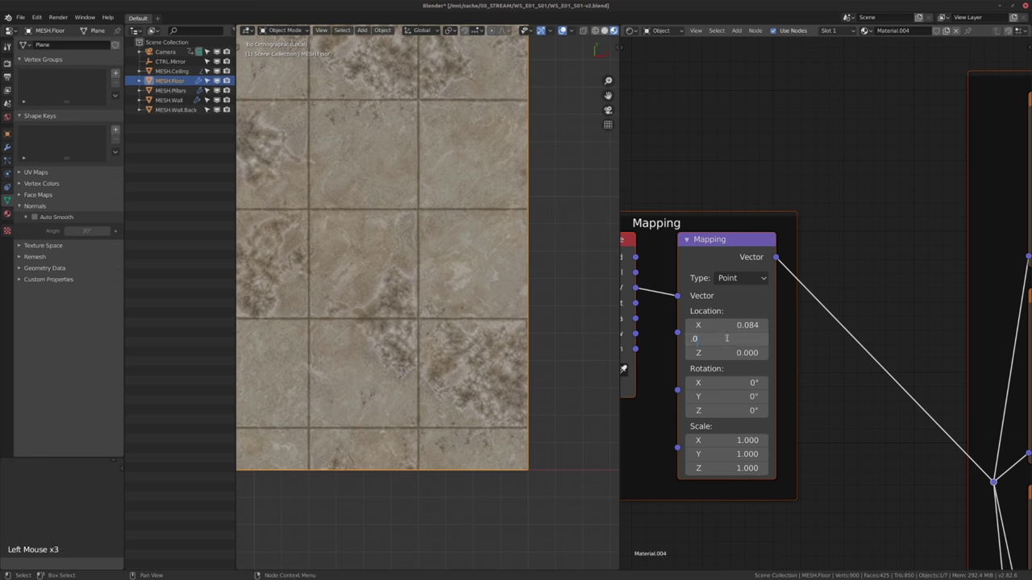
type(".038")
key("Return")
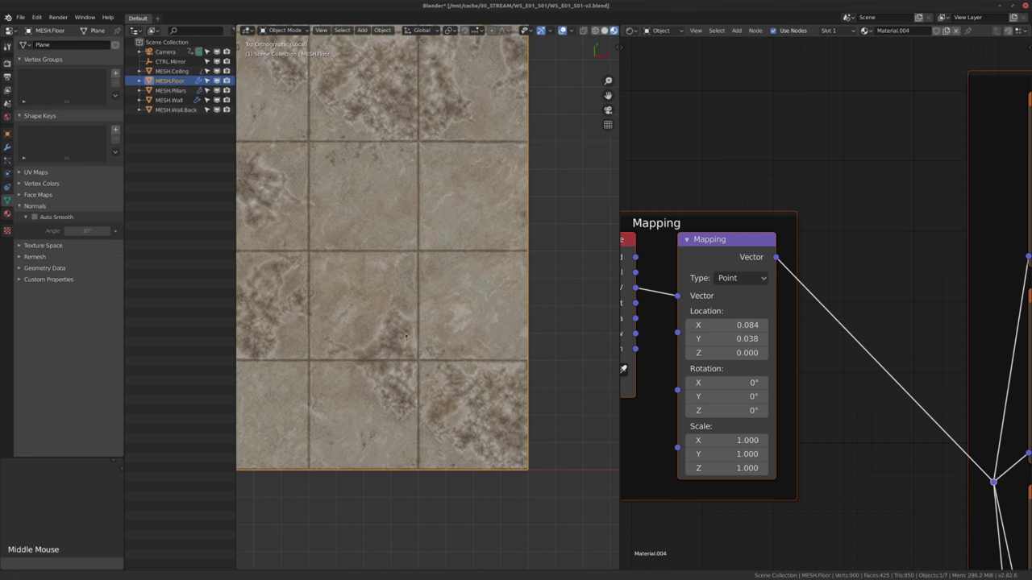
Compare the floor with its Array modifier hidden and shown in the viewport to examine how the tile pattern repeats.
scroll(444, 340, "down", 5)
scroll(444, 340, "down", 3)
scroll(463, 347, "up", 1)
scroll(483, 353, "down", 1)
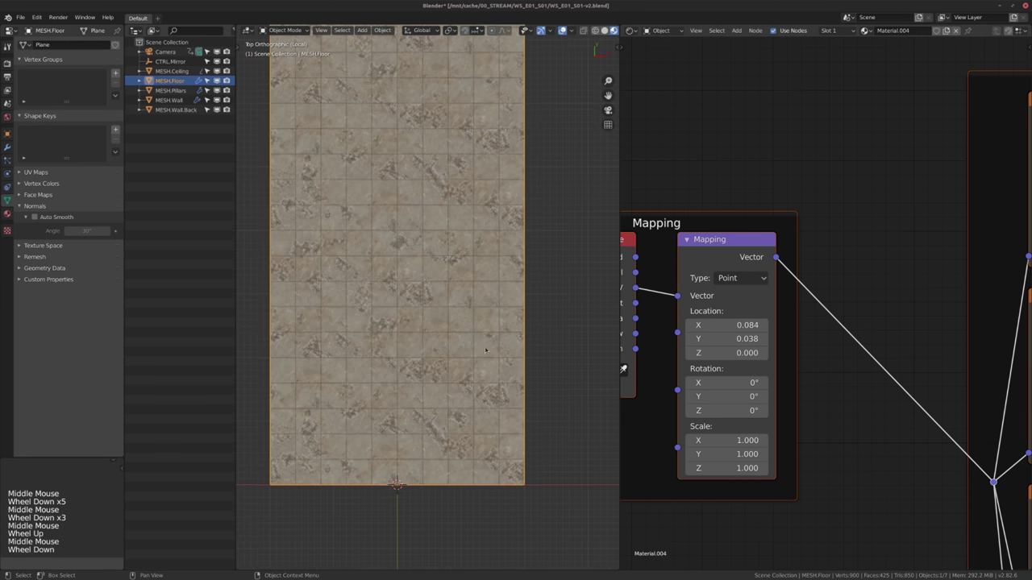
middle_click_drag(371, 287, 378, 294)
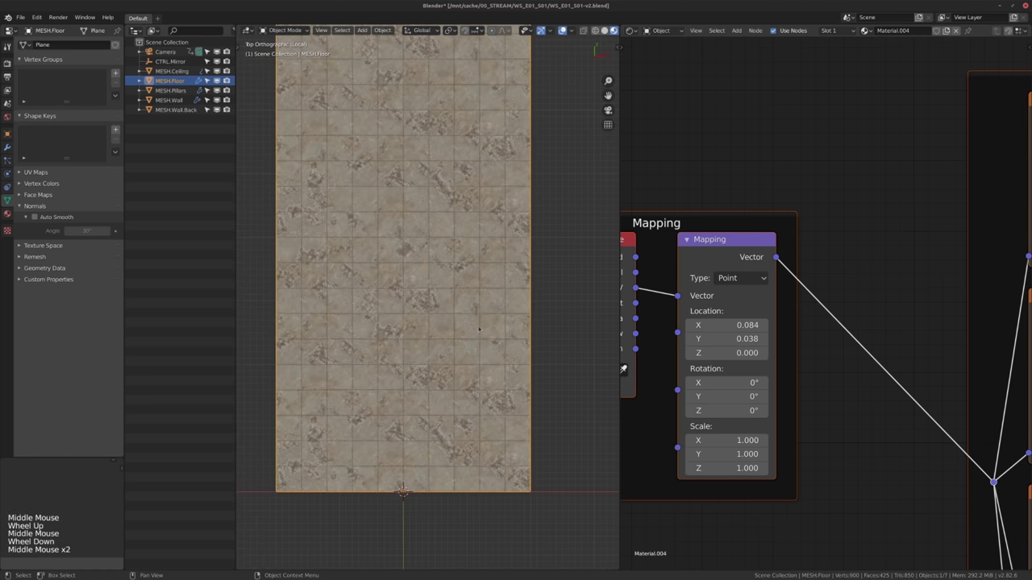
middle_click_drag(486, 325, 479, 339)
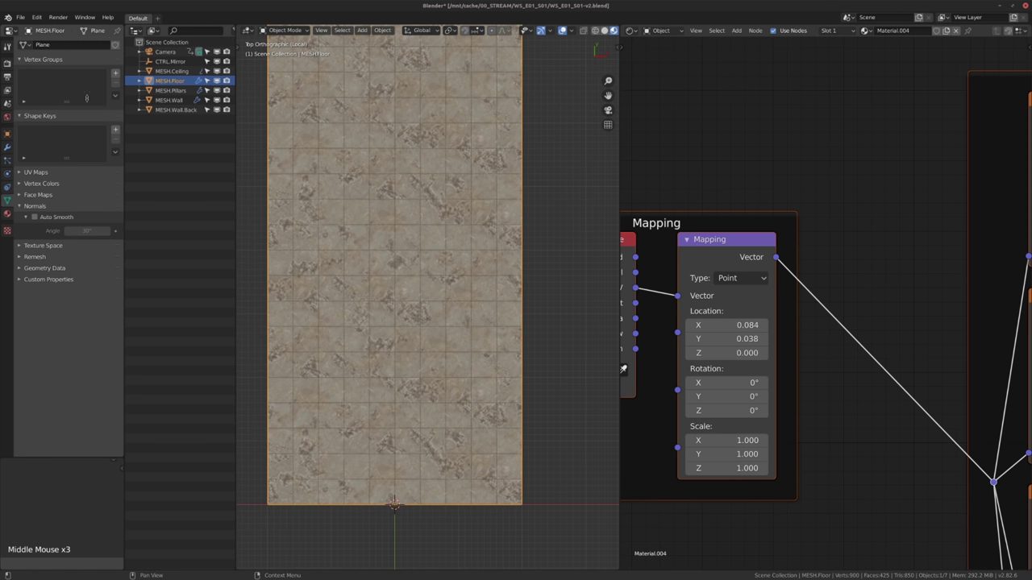
left_click(8, 147)
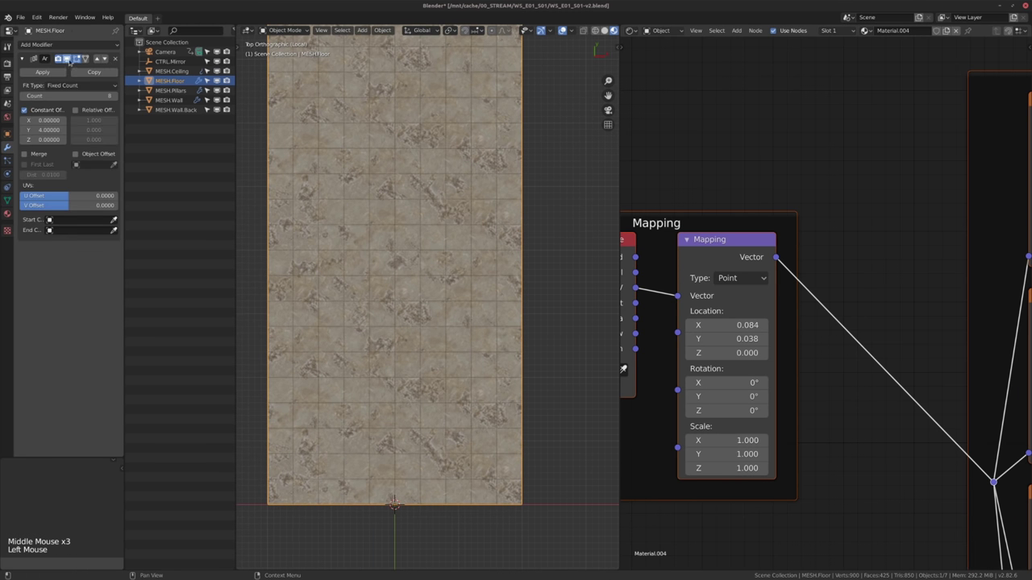
left_click(67, 58)
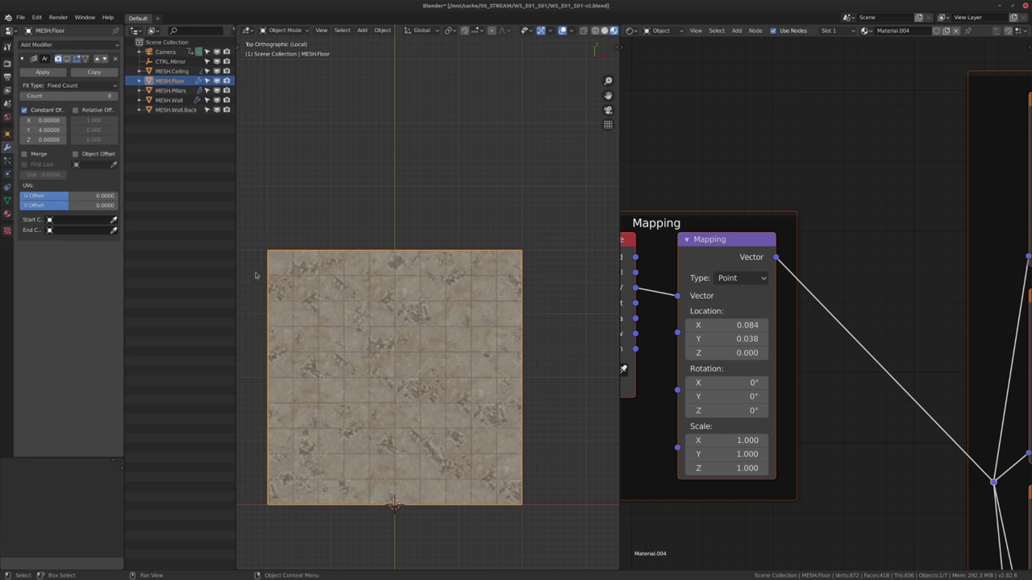
middle_click_drag(423, 341, 423, 338)
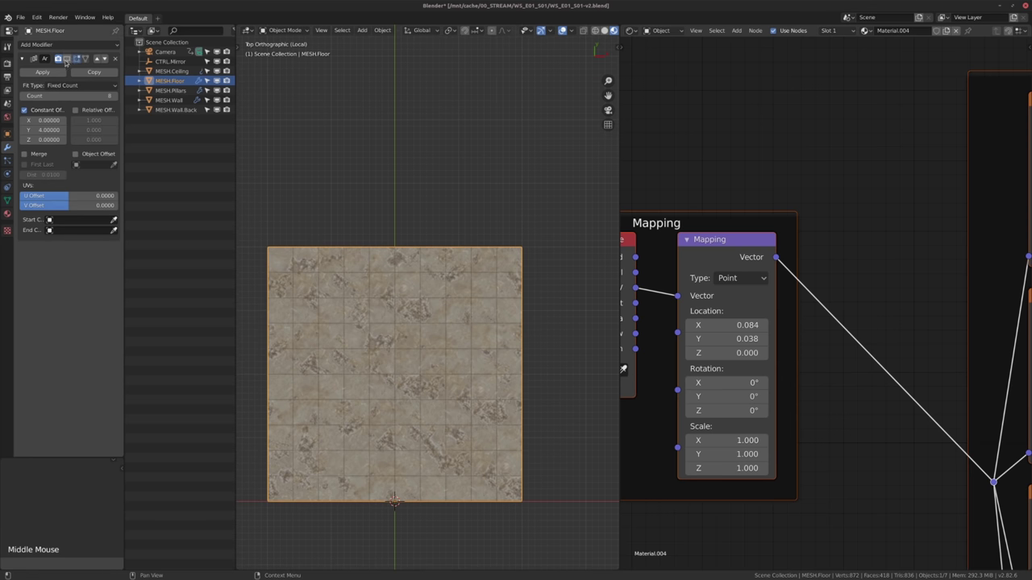
left_click(66, 61)
middle_click_drag(363, 363, 419, 322, "alt")
middle_click_drag(427, 346, 398, 430)
scroll(398, 431, "down", 11)
middle_click_drag(415, 342, 412, 353)
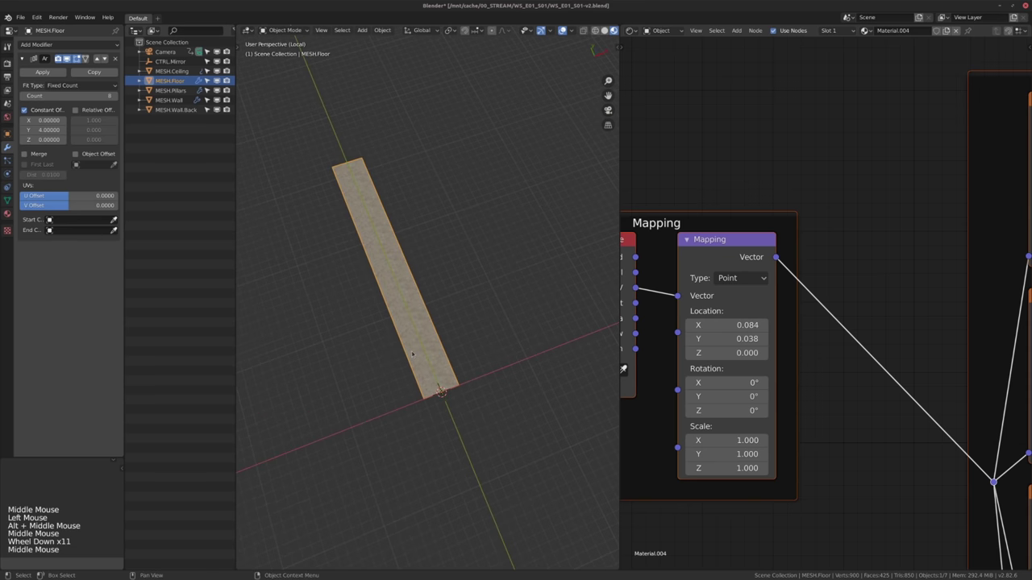
Leave the floor's local view and isolate the pillars in local view.
key("KP_Divide")
middle_click(451, 322, "alt")
middle_click_drag(484, 306, 367, 304)
left_click(533, 280)
key("KP_Divide")
Set the UV offsets of the pillars' first Array modifier to U 0.1220 and V 0.2520.
scroll(443, 306, "up", 4)
scroll(416, 295, "up", 2)
middle_click_drag(379, 305, 463, 310)
scroll(415, 318, "up", 2)
middle_click_drag(463, 310, 516, 403)
scroll(455, 324, "up", 3)
middle_click_drag(520, 419, 568, 520)
scroll(558, 504, "up", 1)
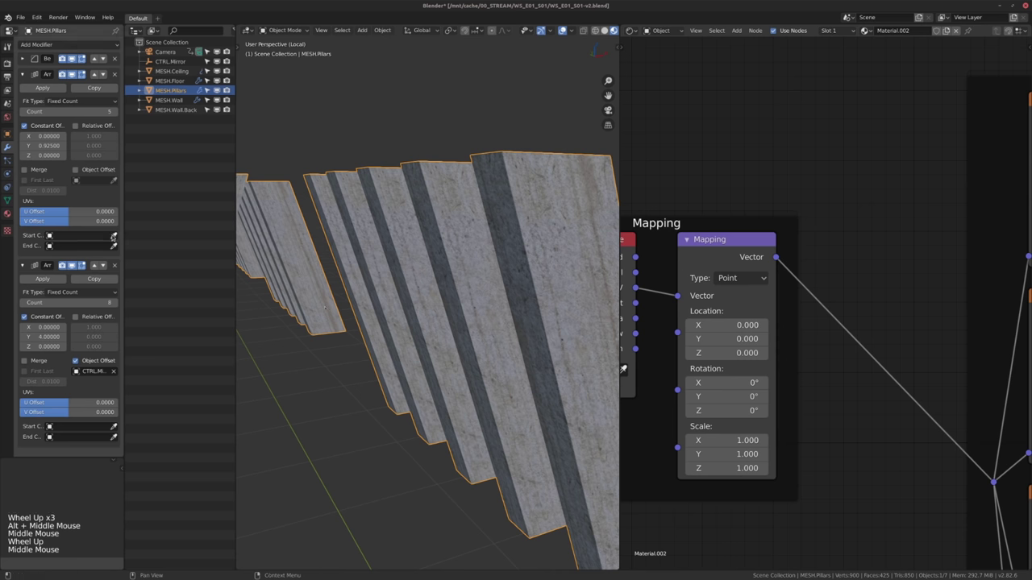
left_click_drag(58, 213, 81, 220)
middle_click_drag(278, 315, 240, 336)
scroll(286, 298, "down", 1)
scroll(302, 314, "down", 2)
scroll(238, 338, "up", 2)
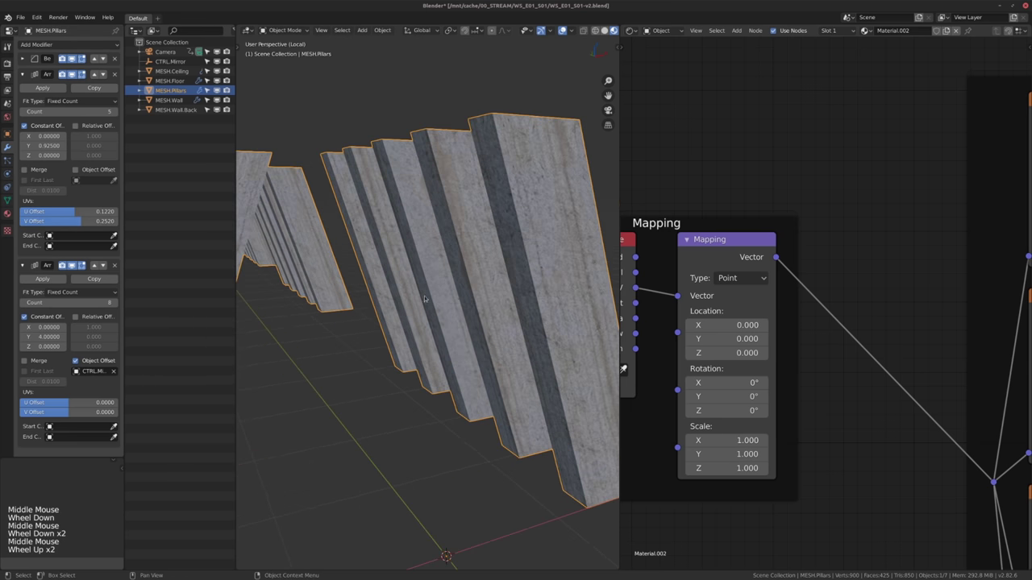
Set the UV offsets of the pillars' second Array modifier to U 0.1545 and V 0.3008.
mouse_move(465, 293)
middle_mouse_down()
mouse_move(439, 293)
mouse_move(461, 310)
middle_mouse_up()
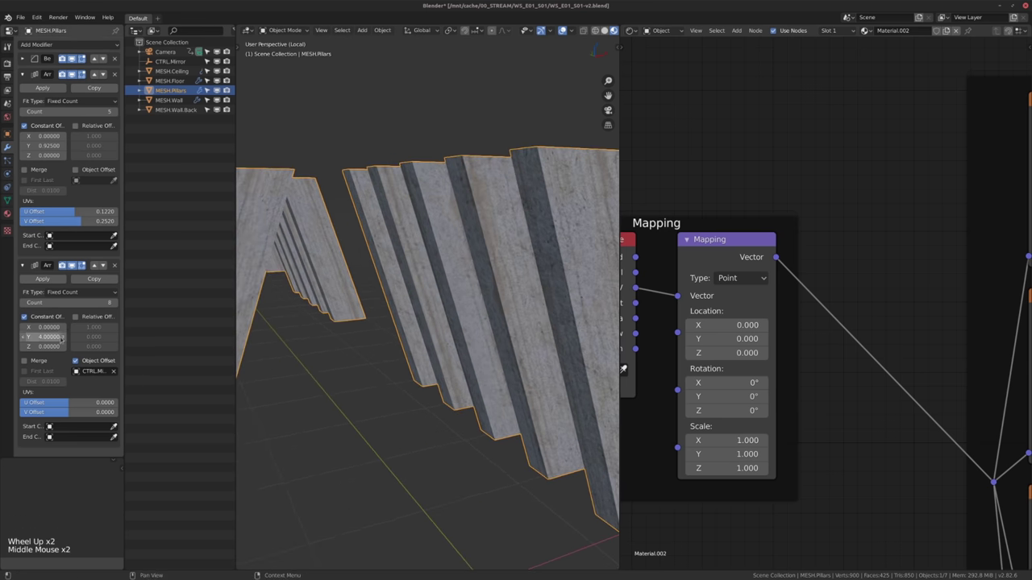
scroll(50, 345, "down", 5)
left_click_drag(72, 403, 66, 415)
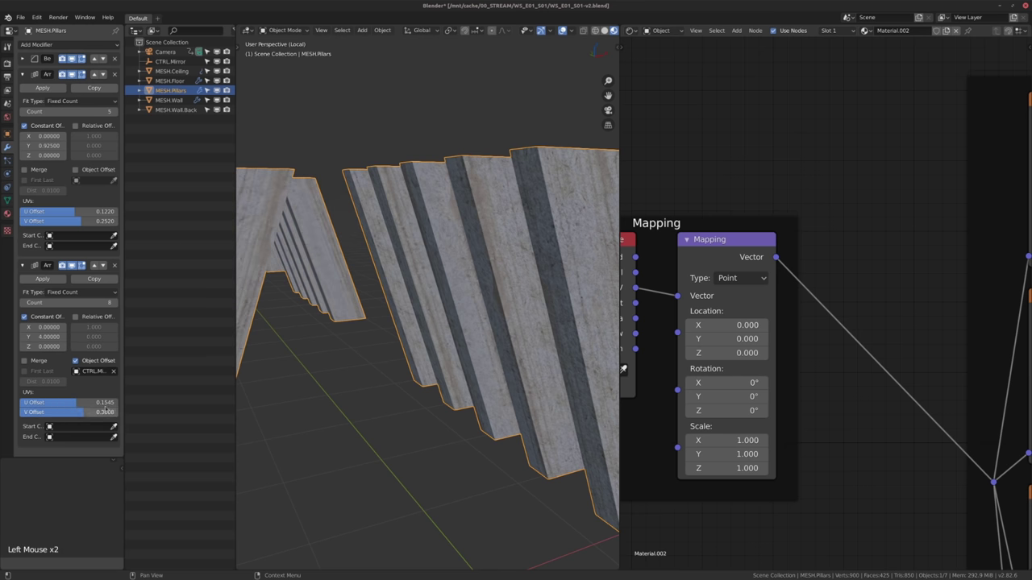
Examine the texture variation across the isolated pillars from several angles and through the camera.
middle_click_drag(354, 290, 371, 320)
scroll(365, 295, "down", 3)
middle_click(338, 282, "alt")
middle_click(371, 320, "alt")
middle_click_drag(366, 250, 387, 274)
scroll(362, 241, "up", 3)
scroll(386, 274, "up", 3)
middle_click_drag(384, 262, 389, 292)
middle_click_drag(329, 254, 375, 276)
key("KP_0")
scroll(377, 314, "down", 3)
scroll(372, 287, "up", 2)
scroll(368, 265, "up", 1)
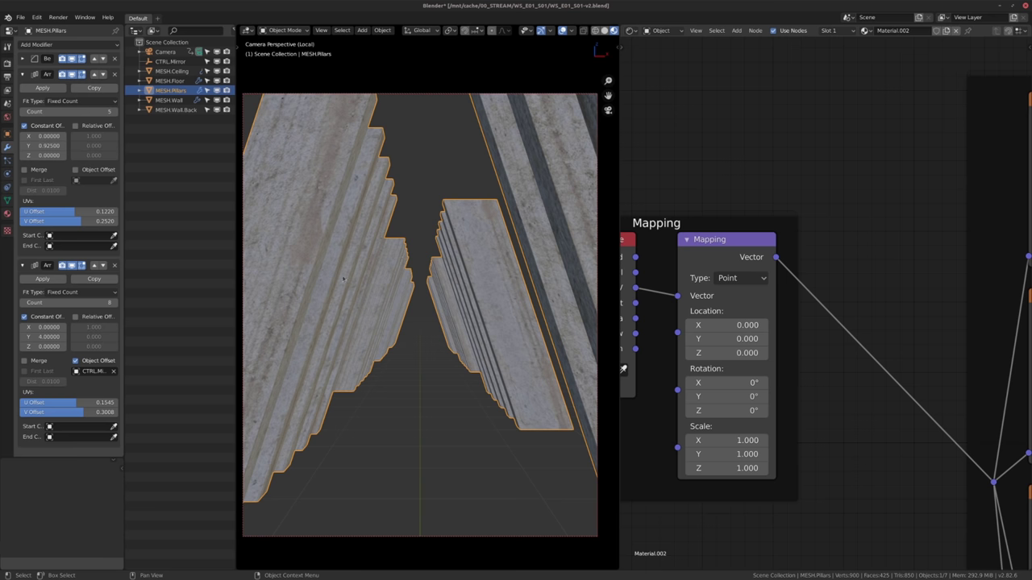
middle_click_drag(375, 299, 379, 299, "alt")
middle_click_drag(379, 299, 409, 298)
scroll(387, 299, "down", 4)
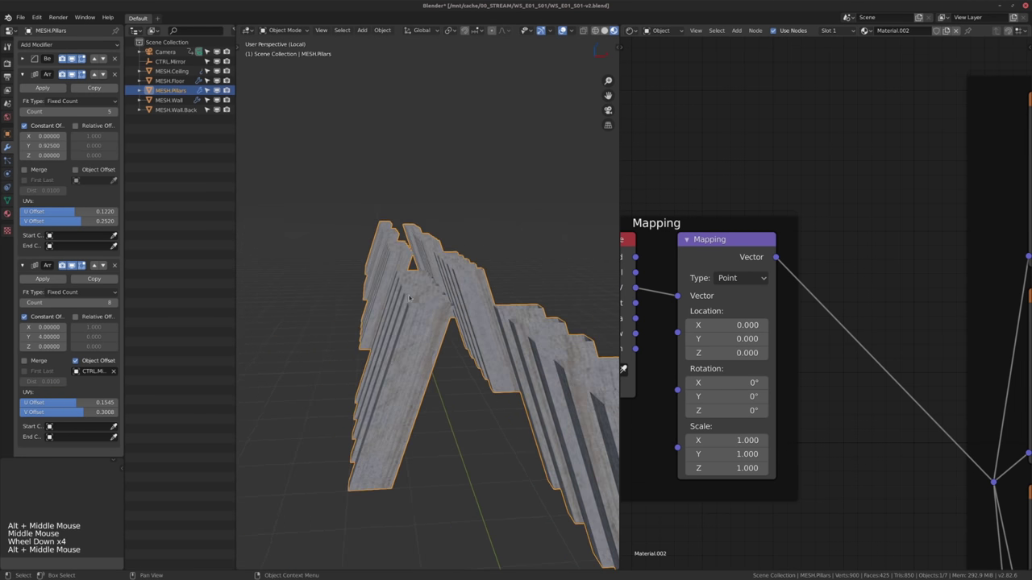
Exit local view and set the ceiling's Array UV offsets to U 0.1626 and V -0.2520, checking the corridor through the camera.
key("KP_Divide")
middle_click_drag(406, 344, 419, 361, "alt")
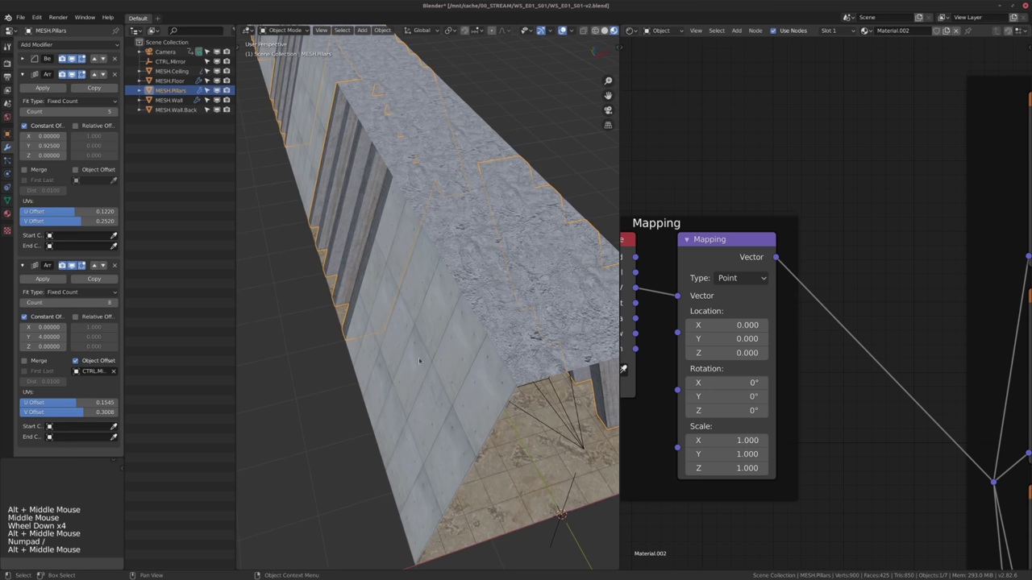
left_click(545, 312)
middle_click_drag(545, 312, 556, 302)
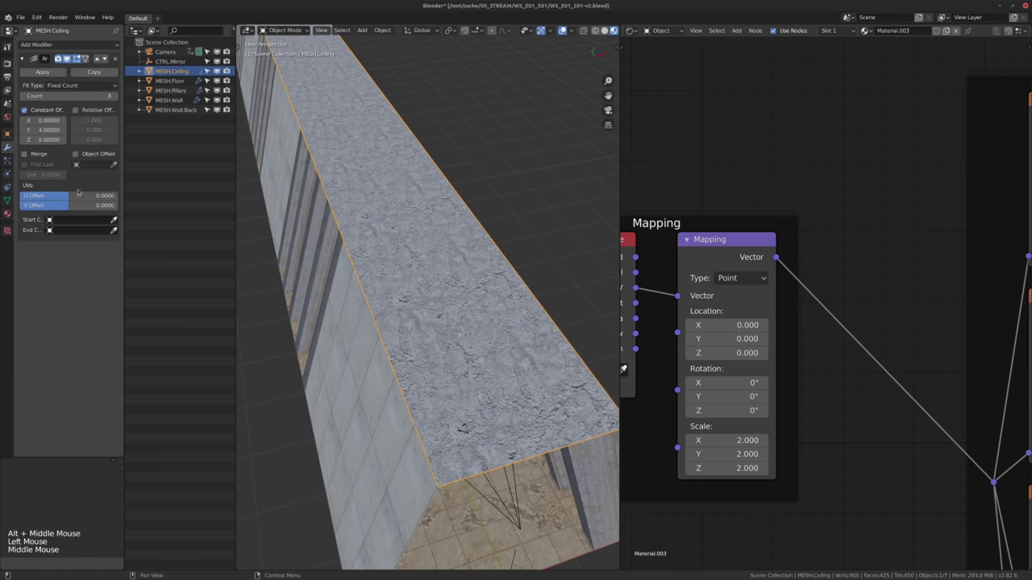
left_click_drag(78, 192, 57, 208)
middle_click_drag(367, 218, 387, 212)
scroll(402, 255, "down", 1)
middle_click(401, 255, "alt")
scroll(398, 266, "up", 6)
key("KP_0")
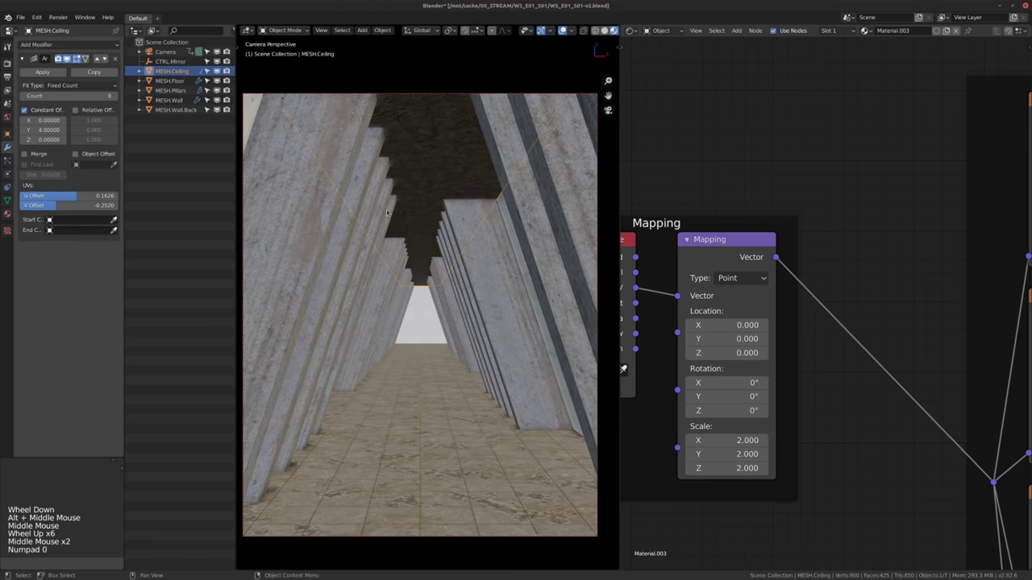
Select the side wall and adjust its Array modifier's U offset to -0.0008, keeping the panel seams aligned with the edges.
middle_click_drag(414, 156, 415, 255)
scroll(379, 225, "down", 4)
middle_click(374, 237, "alt")
scroll(398, 226, "down", 3)
middle_click(408, 223, "alt")
scroll(379, 242, "down", 1)
left_click(379, 242)
middle_click(379, 242, "alt")
scroll(379, 242, "up", 3)
scroll(380, 236, "up", 2)
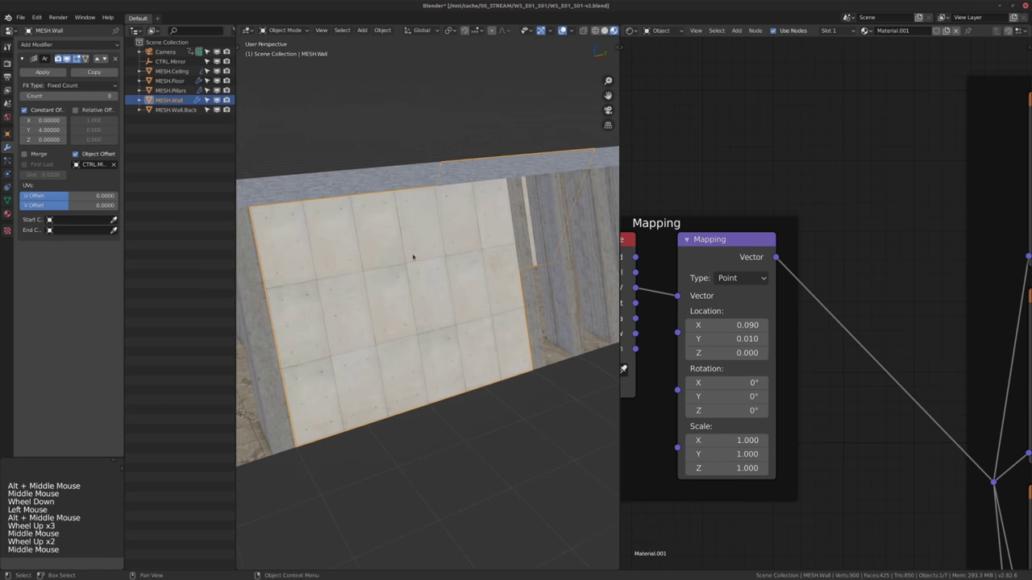
left_click_drag(89, 196, 113, 195, "shift")
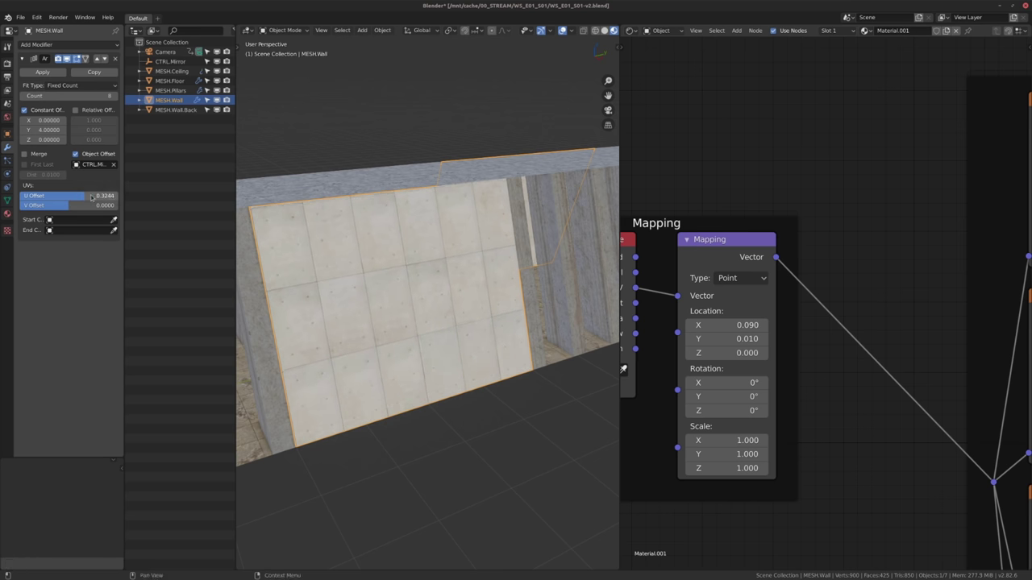
key("Return")
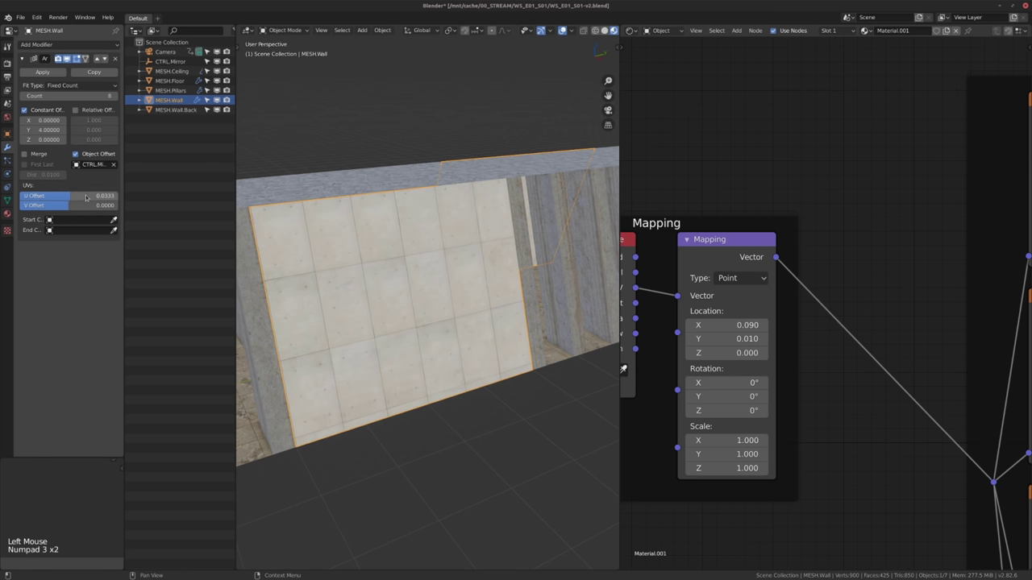
left_click_drag(88, 199, 83, 199, "shift")
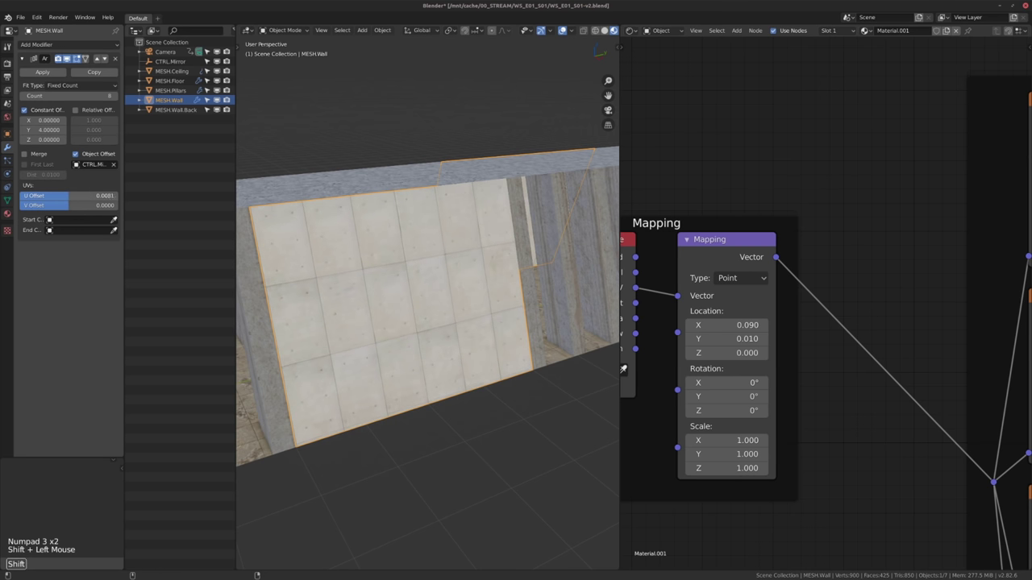
middle_click_drag(352, 279, 355, 281)
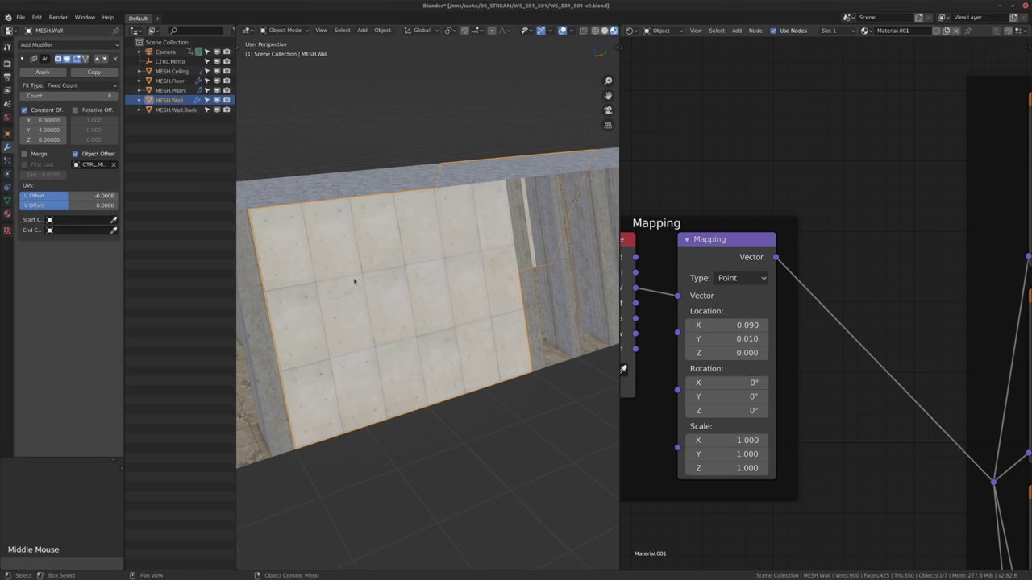
Set the side wall's Array V offset to 0.5037 and check the panel seams up close.
left_click_drag(87, 205, 123, 205, "shift")
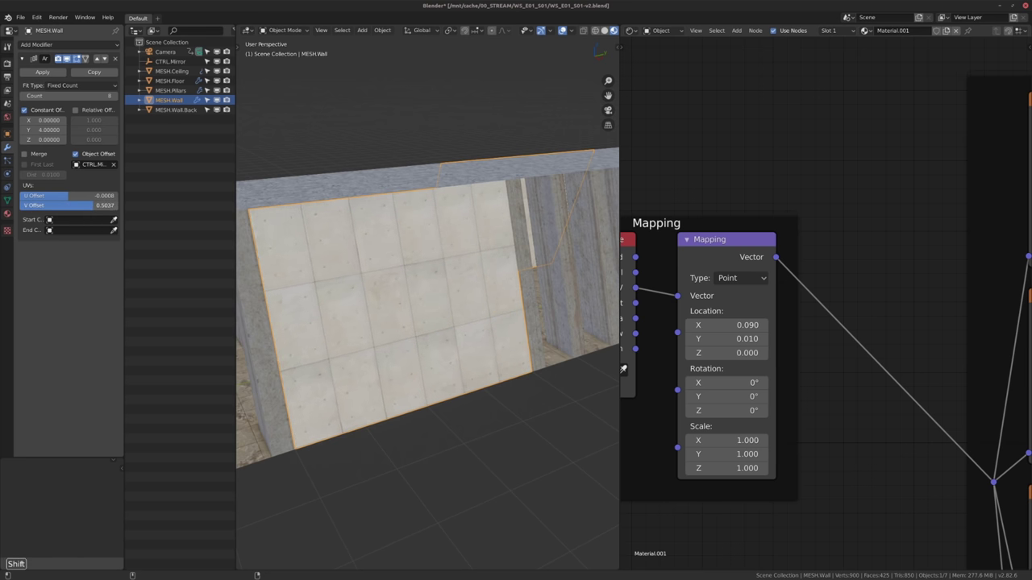
middle_click(341, 281)
scroll(339, 281, "up", 2)
middle_click_drag(338, 282, 360, 284)
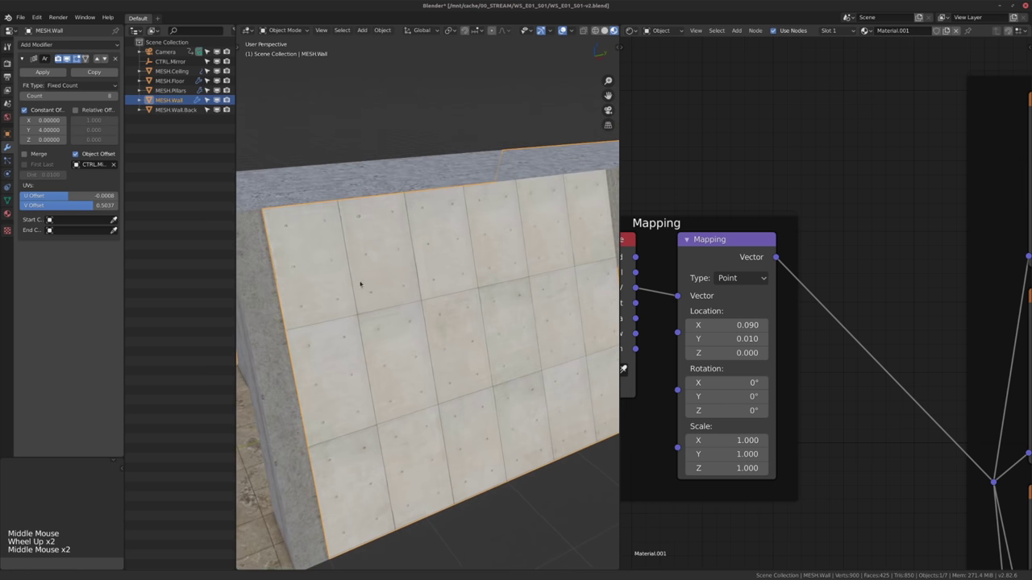
Play the animation through the camera view with everything deselected, then stop it.
key("KP_0")
scroll(429, 275, "up", 4)
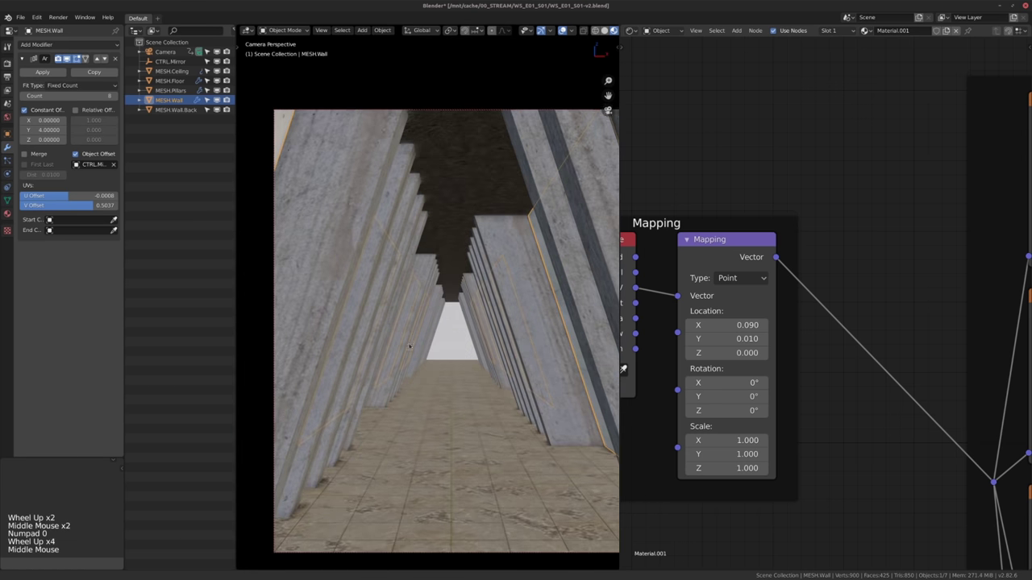
middle_click_drag(430, 275, 451, 280)
key("alt+a")
key("space")
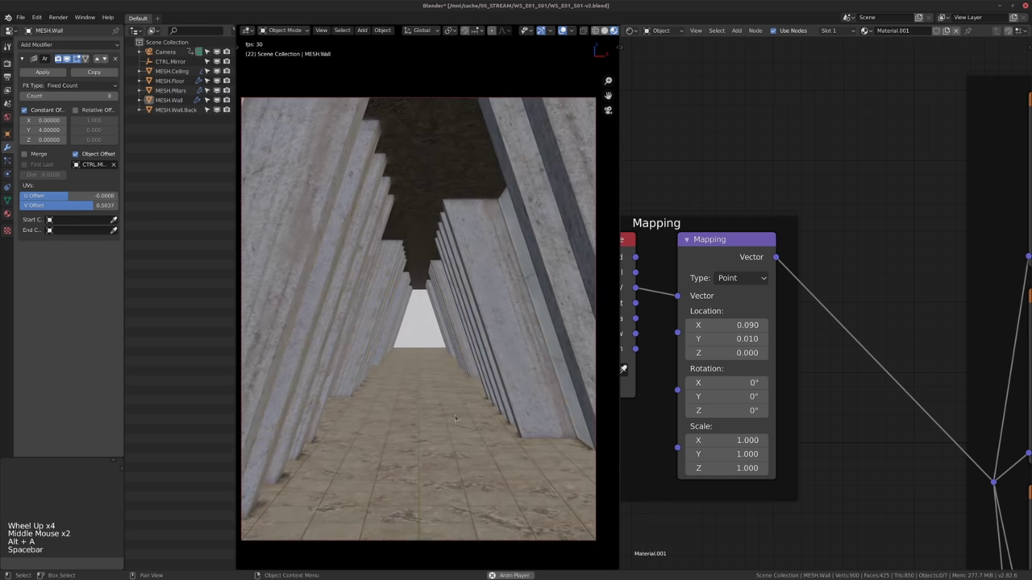
key("space")
Select the side wall from outside the corridor and set its Array V offset to about 0.34.
middle_click_drag(420, 358, 305, 323, "alt")
scroll(431, 330, "down", 3)
scroll(448, 293, "down", 8)
scroll(407, 317, "up", 2)
middle_click_drag(407, 317, 375, 330)
scroll(379, 333, "down", 1)
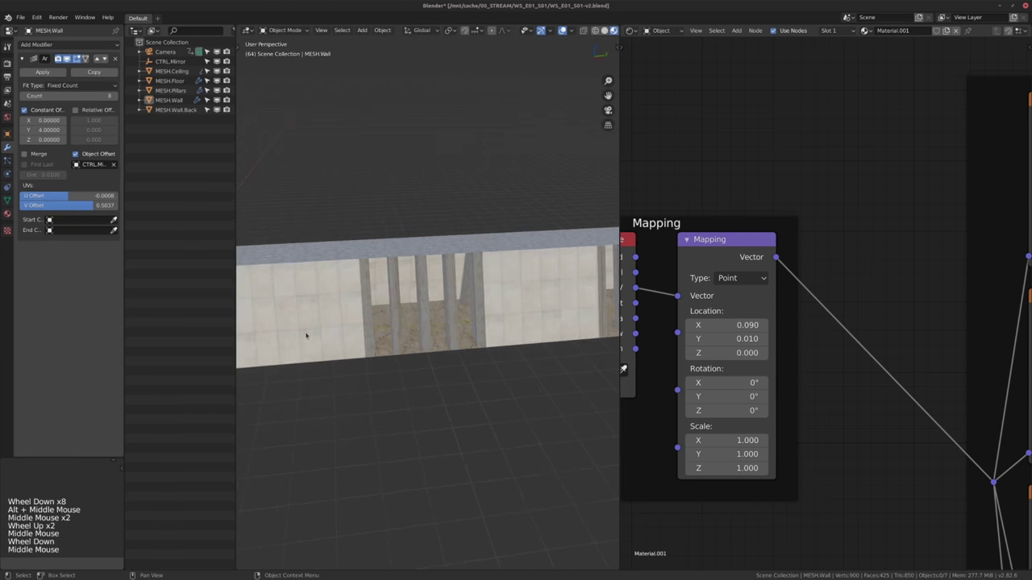
left_click(306, 335)
left_click_drag(77, 207, 71, 207, "shift")
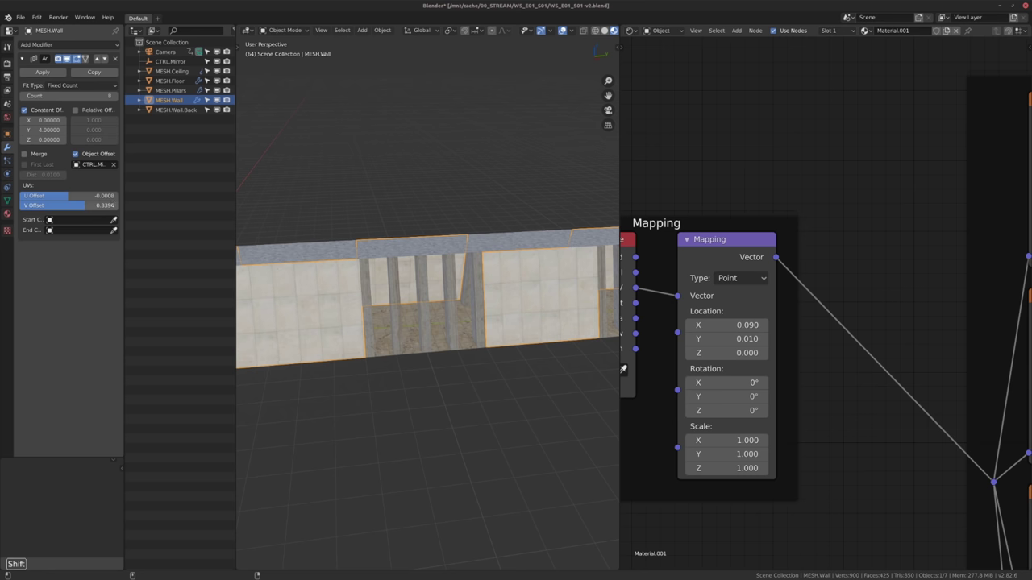
middle_click_drag(417, 276, 379, 258)
scroll(398, 296, "up", 3)
scroll(411, 291, "down", 3)
scroll(357, 292, "up", 2)
Select the floor, isolate it in local view and display it in top orthographic view.
middle_click_drag(379, 257, 436, 316)
scroll(362, 266, "down", 4)
scroll(344, 258, "down", 3)
middle_click(344, 258, "alt")
scroll(351, 321, "up", 2)
left_click(337, 319)
middle_click(436, 316, "alt")
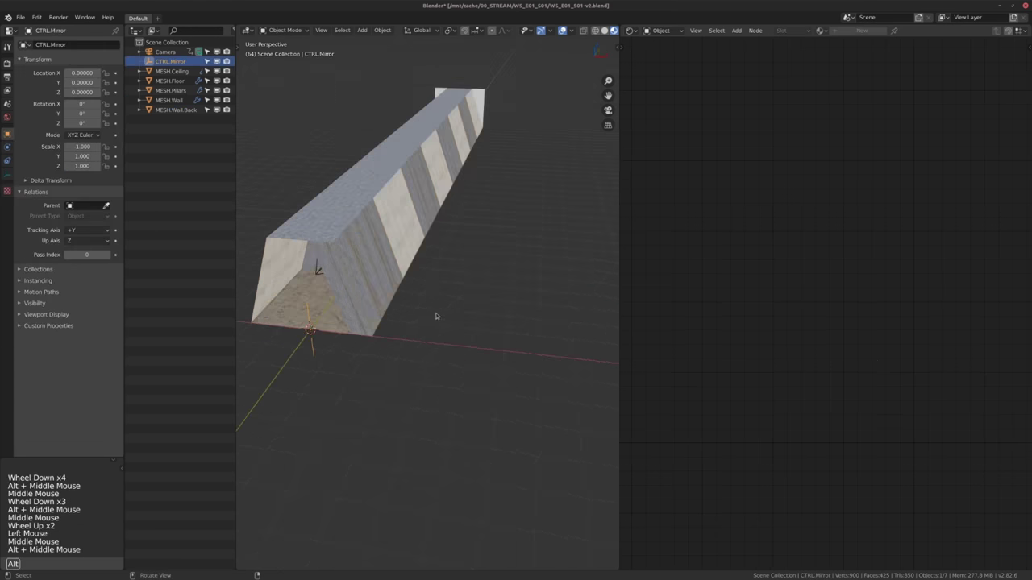
left_click(336, 320)
middle_click_drag(336, 320, 410, 276)
key("KP_Divide")
scroll(334, 320, "up", 2)
key("KP_1")
key("KP_7")
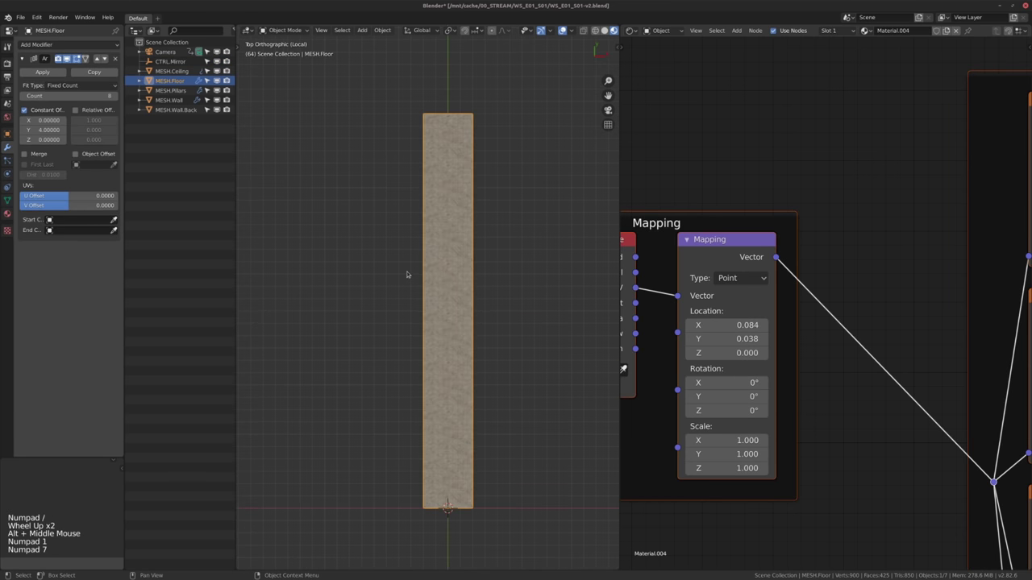
Set the floor's Array UV offsets to U 0.2000 and V 0.4000 to vary the repeats while keeping the tile grid aligned.
middle_click_drag(419, 371, 369, 278)
scroll(391, 339, "up", 3)
middle_click_drag(395, 387, 391, 321)
scroll(391, 321, "up", 4)
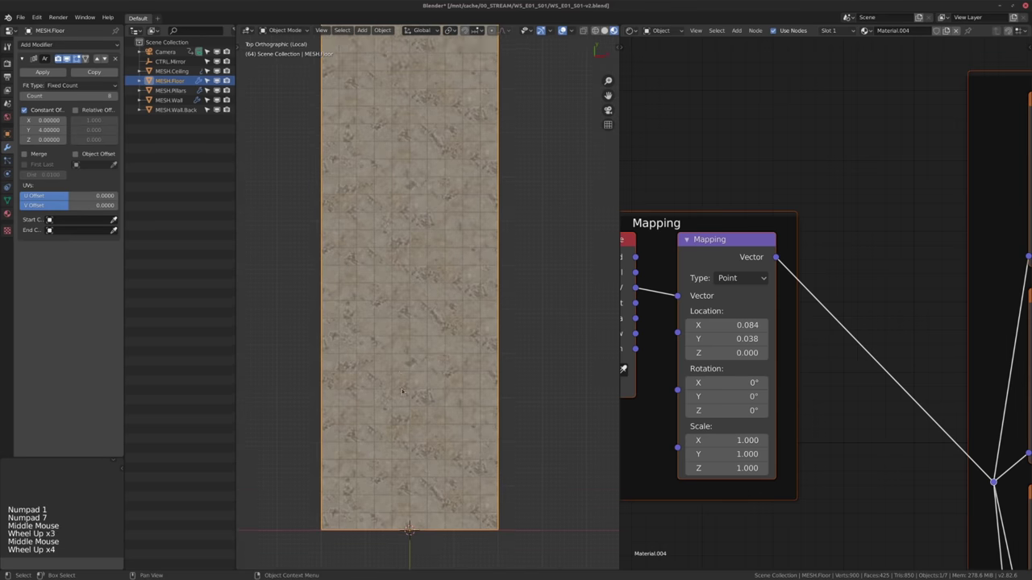
middle_click_drag(415, 372, 364, 158)
scroll(415, 327, "up", 2)
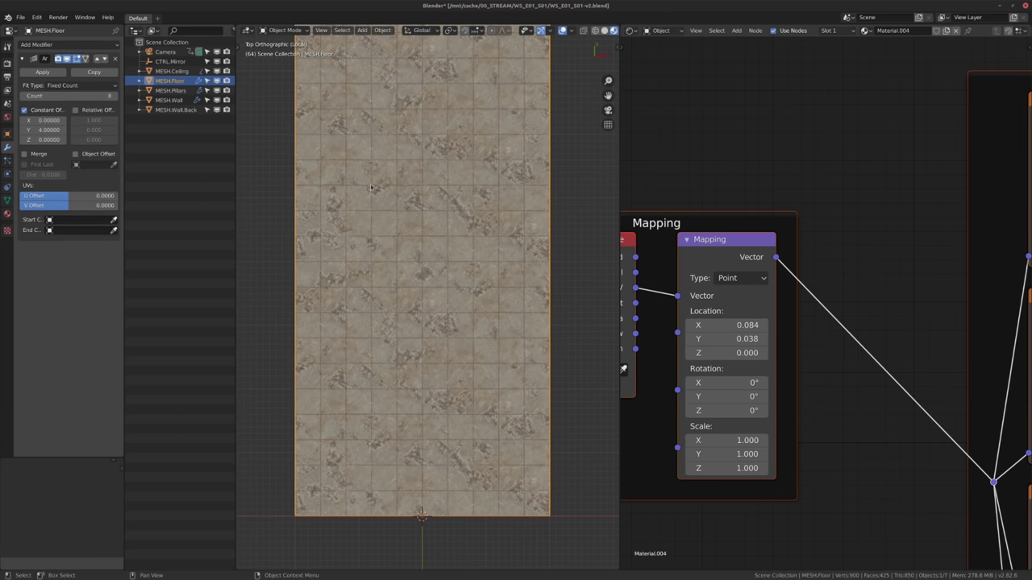
middle_click_drag(297, 189, 291, 183)
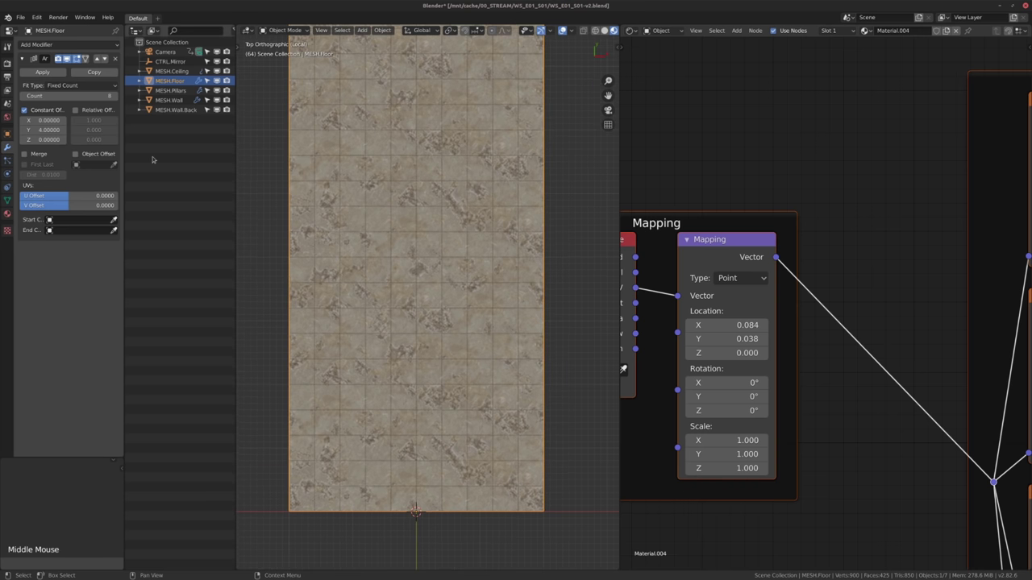
left_click_drag(68, 195, 93, 195)
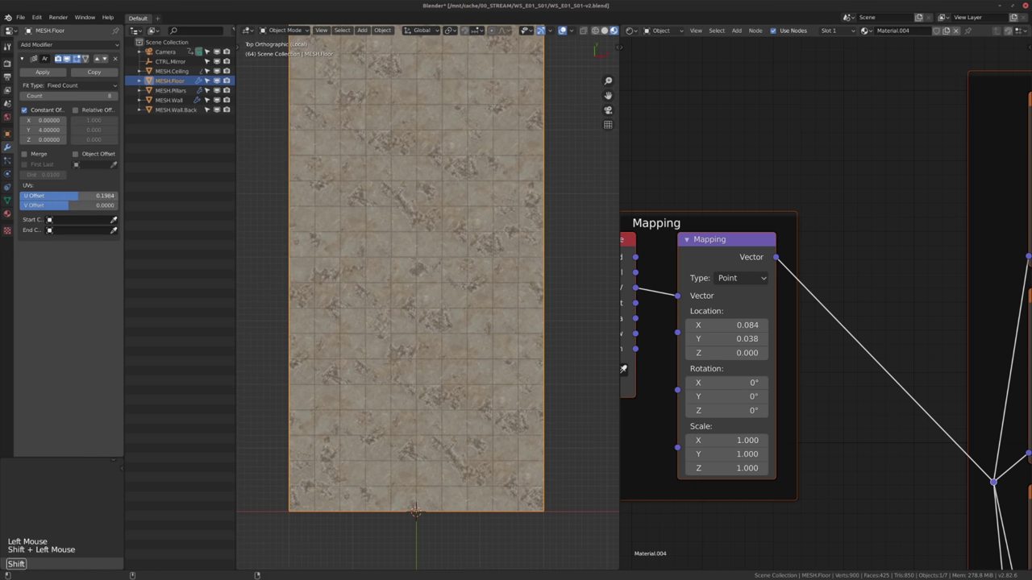
scroll(409, 241, "up", 4)
middle_click_drag(408, 242, 439, 196)
scroll(440, 196, "up", 7)
mouse_move(110, 194)
left_mouse_down("shift")
mouse_move(101, 205)
mouse_move(117, 205)
left_mouse_up("shift")
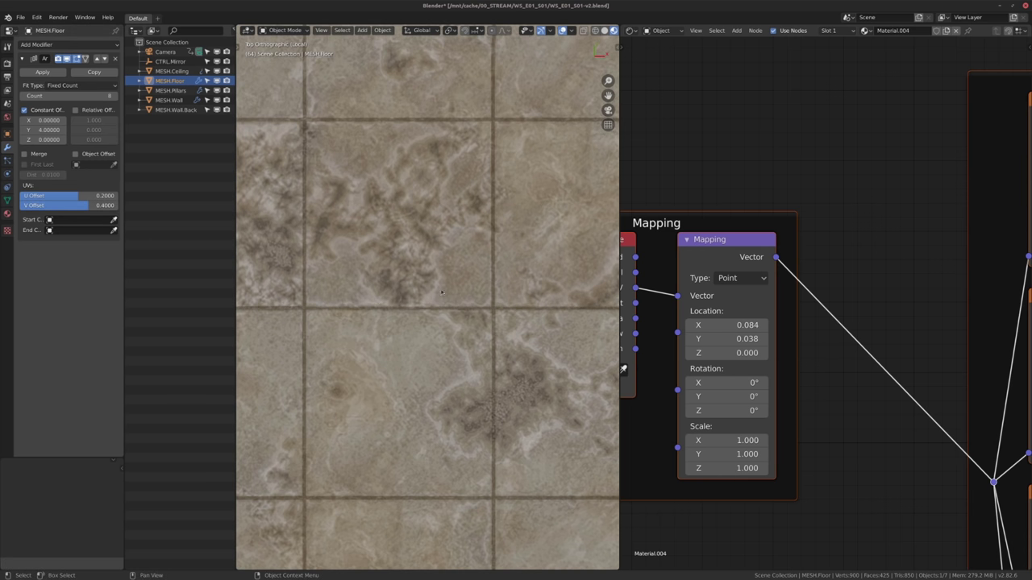
Examine the offset tile pattern along the length of the floor for repetition.
scroll(427, 270, "down", 11)
scroll(427, 270, "down", 1)
middle_click_drag(427, 270, 416, 358)
scroll(420, 313, "down", 4)
middle_click_drag(420, 171, 395, 257)
scroll(404, 214, "up", 3)
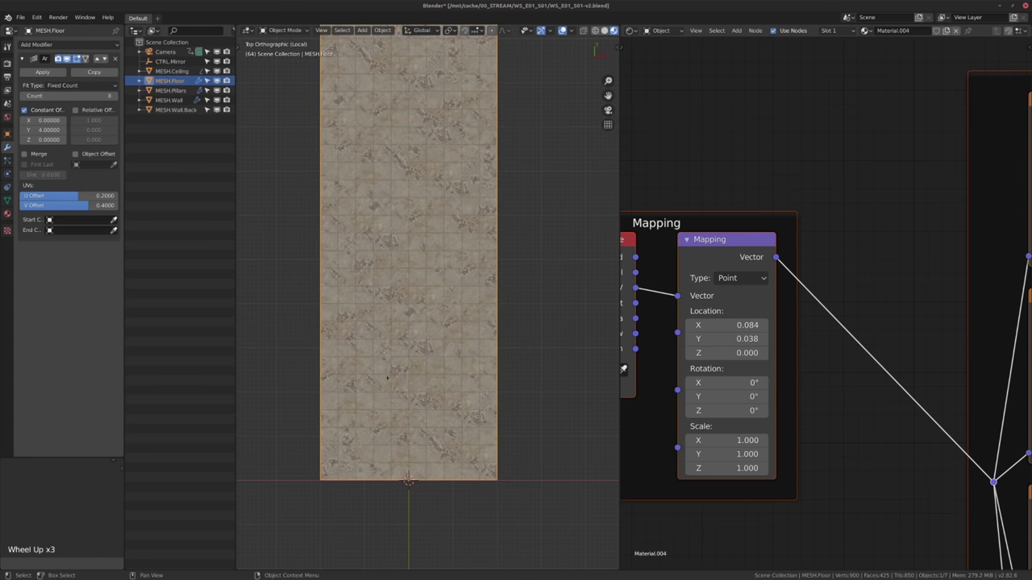
Add a Brick Texture node below the Mapping frame in the floor material.
middle_click_drag(422, 273, 405, 179, "shift")
middle_click_drag(435, 322, 455, 262, "alt")
middle_click_drag(500, 419, 500, 351)
scroll(499, 350, "down", 3)
middle_click_drag(578, 390, 615, 401)
scroll(615, 401, "up", 2)
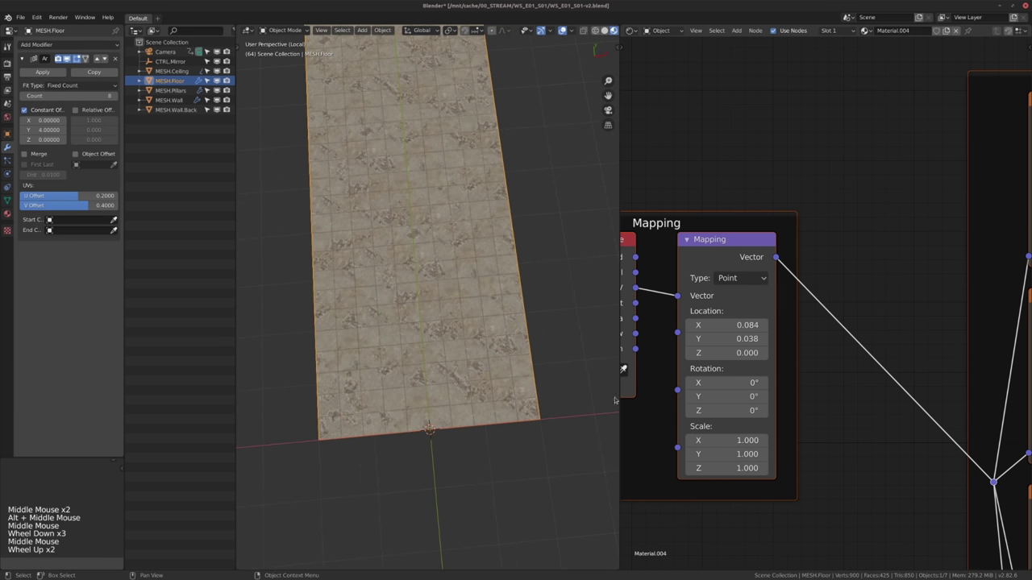
middle_click_drag(724, 362, 793, 399)
scroll(793, 399, "down", 4)
scroll(723, 393, "down", 3)
middle_click_drag(716, 402, 735, 278)
scroll(737, 350, "up", 1)
middle_click_drag(693, 423, 722, 415)
key("shift+a")
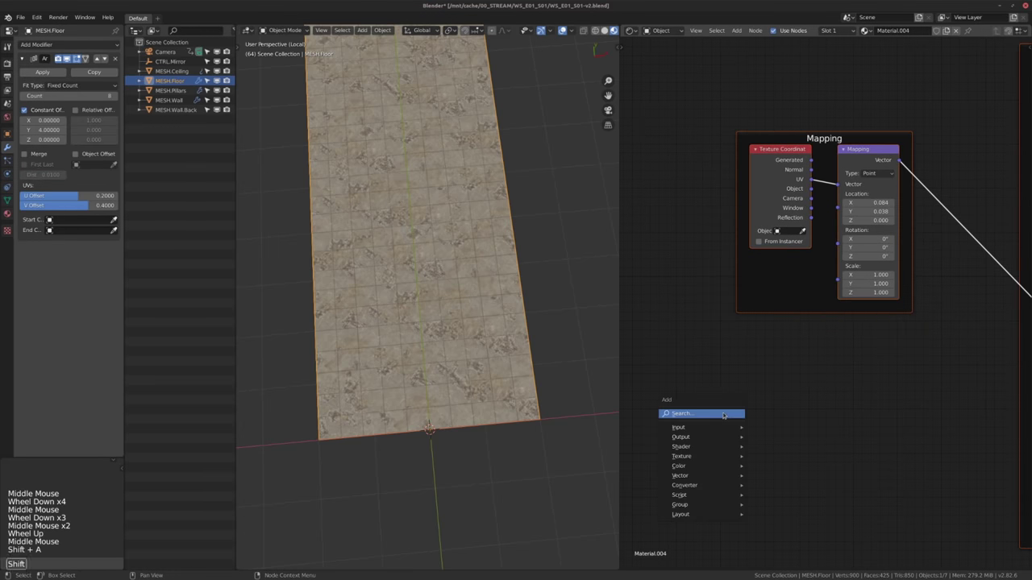
mouse_move(701, 456)
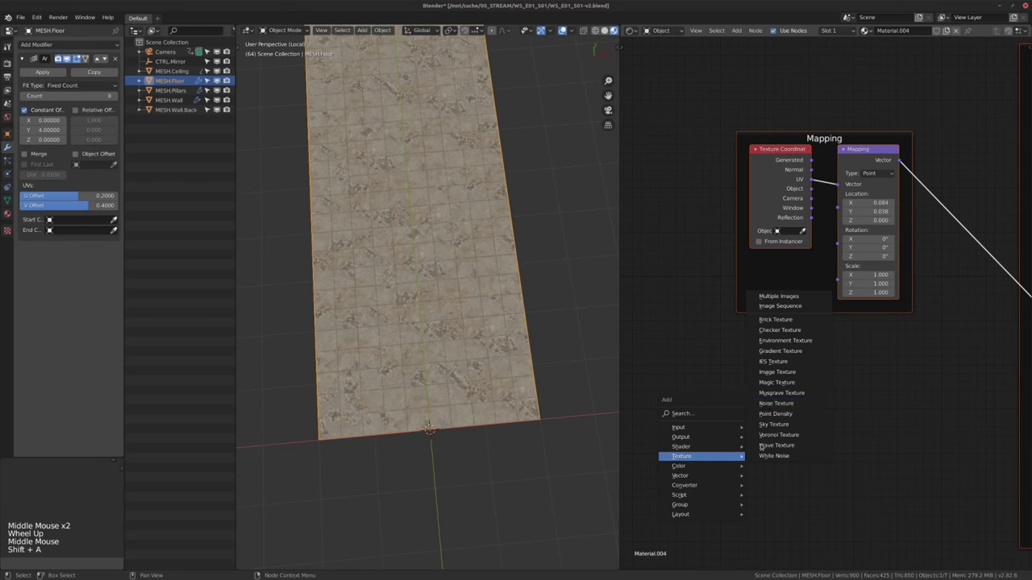
left_click(774, 321)
left_click(751, 408)
Connect the Texture Coordinate UV output to the Brick Texture's Vector input and move the Texture Coordinate and Mapping nodes aside.
middle_click_drag(775, 348, 752, 344)
left_click_drag(789, 177, 734, 460)
middle_click_drag(757, 186, 782, 204)
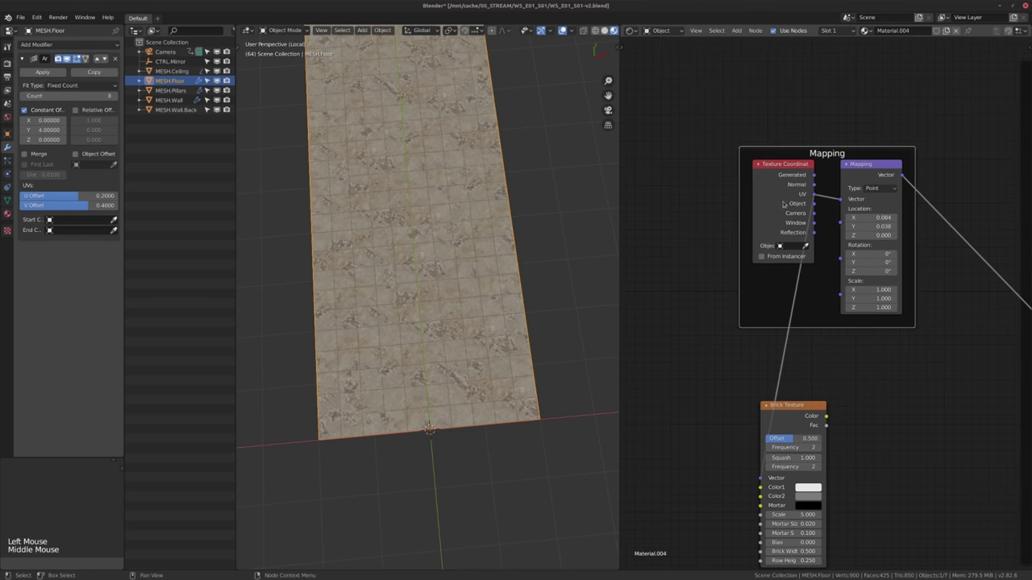
left_click_drag(784, 204, 642, 227)
left_click_drag(860, 175, 724, 186)
middle_click_drag(724, 187, 817, 190)
left_click(705, 216)
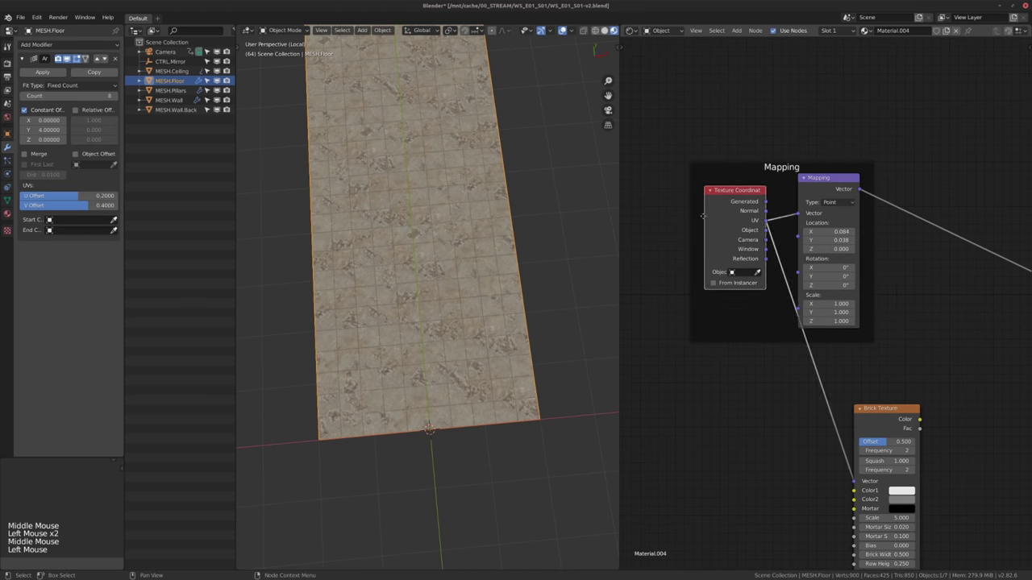
left_click_drag(703, 216, 633, 220)
left_click_drag(819, 190, 771, 176)
Place the Brick Texture node beneath the Mapping node and preview its colour output on the floor.
middle_click_drag(927, 414, 784, 349)
scroll(782, 349, "up", 2)
left_click_drag(723, 353, 618, 306)
middle_click_drag(618, 306, 677, 318)
left_click(724, 340, "ctrl+shift")
middle_click(819, 361, "ctrl+shift")
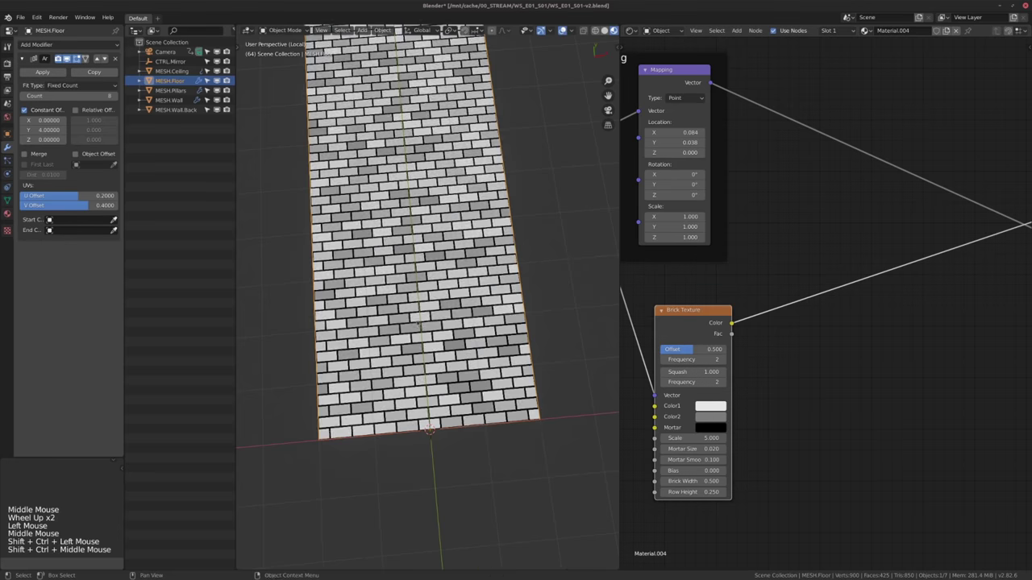
middle_click_drag(417, 323, 443, 306)
middle_click_drag(443, 306, 424, 342, "alt")
middle_click_drag(424, 342, 450, 340)
scroll(451, 326, "up", 3)
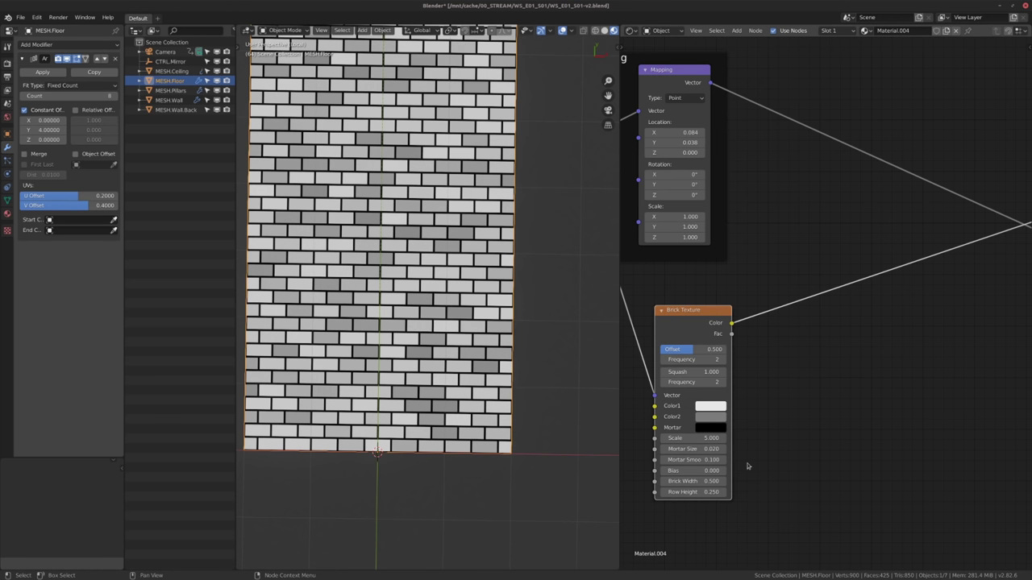
Set the Brick Texture's Row Height to 0.5, Offset to 0 and Mortar Size to 0 for a square grid.
scroll(748, 466, "up", 3)
left_click(679, 431)
key("Tab")
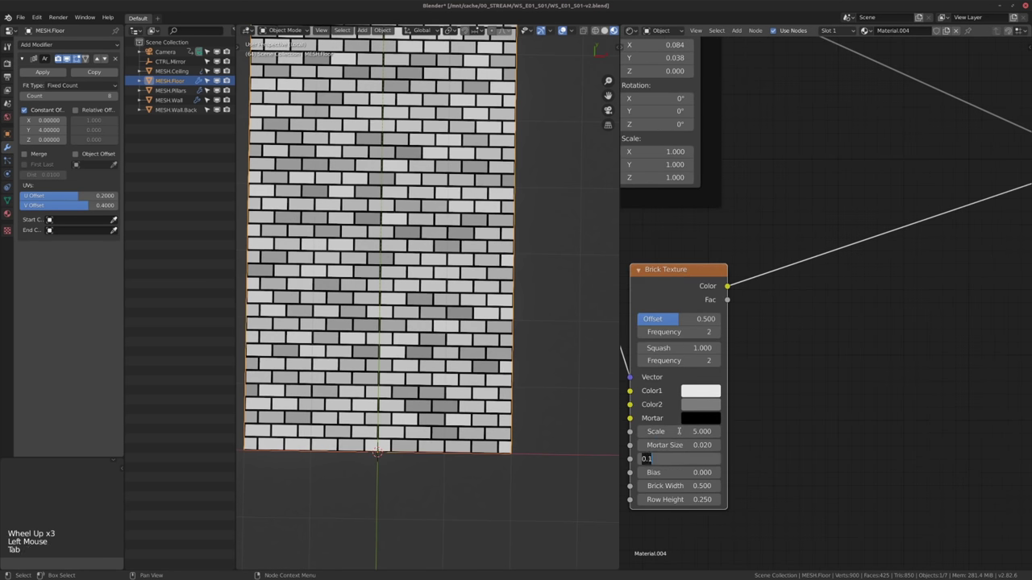
type(".5")
key("Return")
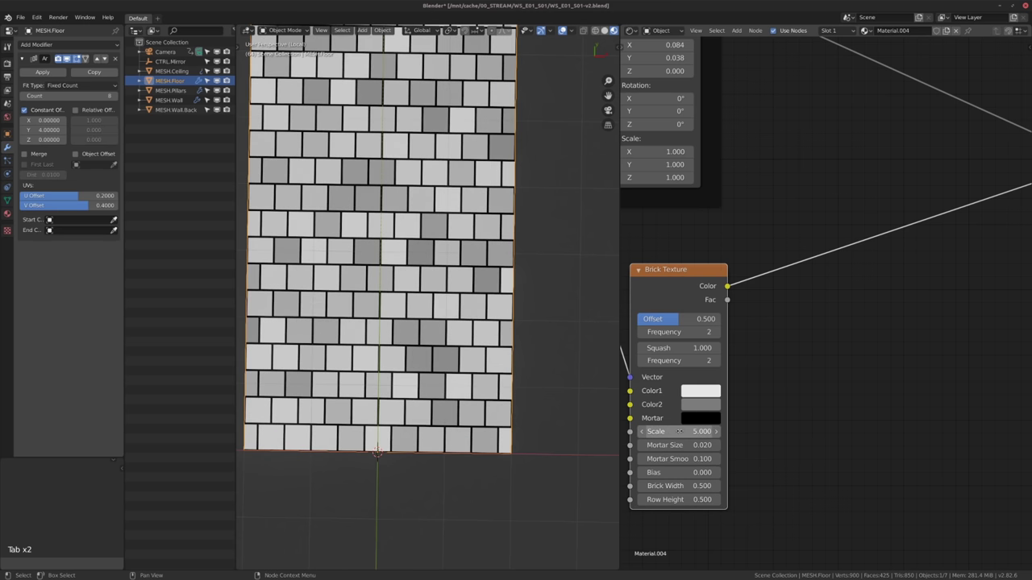
left_click_drag(678, 319, 637, 319)
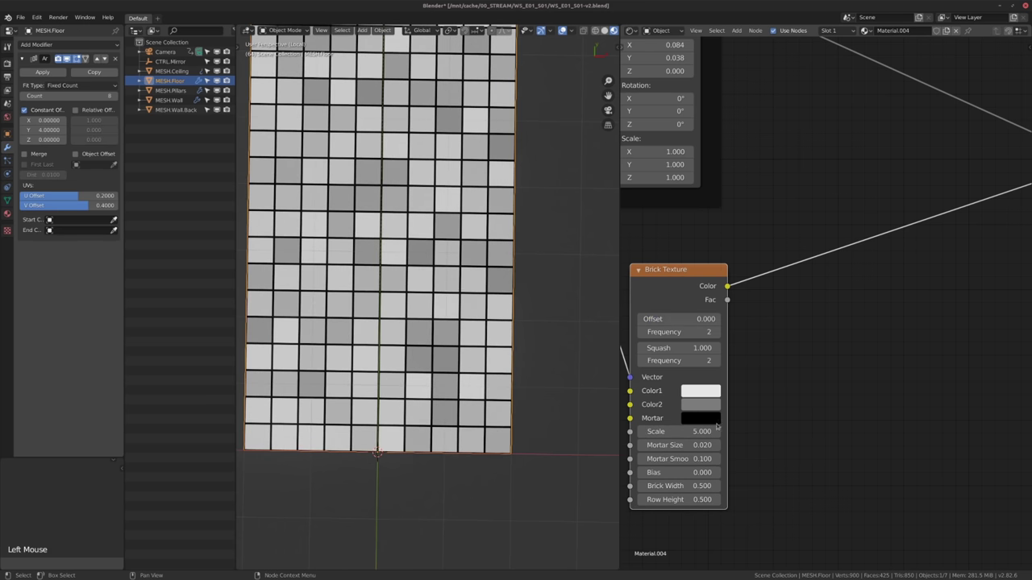
left_click_drag(691, 445, 645, 445)
middle_click_drag(471, 320, 525, 341, "shift")
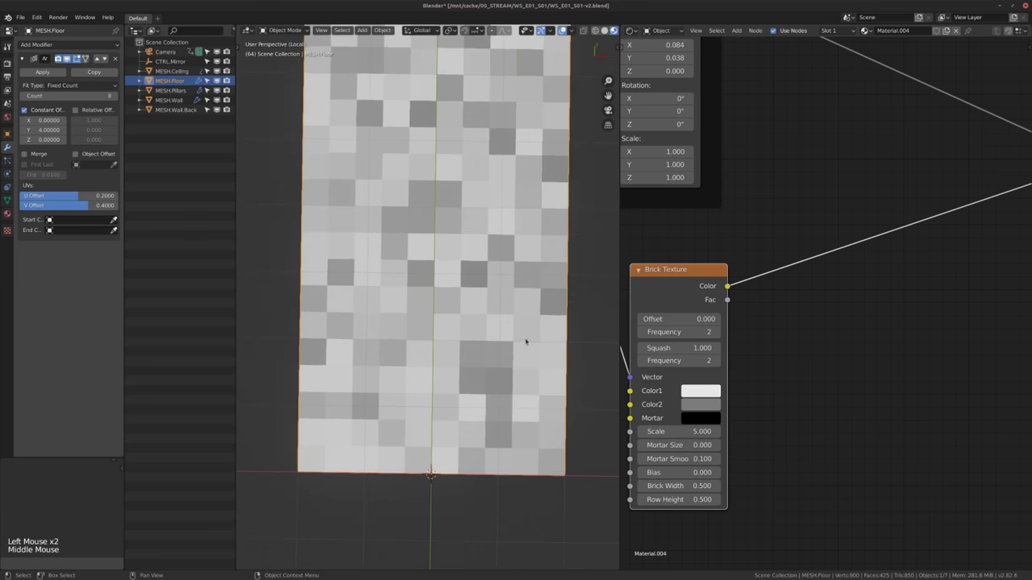
Turn off the viewport display of the floor's Array modifier to show only the base floor section.
scroll(524, 341, "down", 1)
left_click(68, 60)
middle_click_drag(429, 284, 396, 280, "shift")
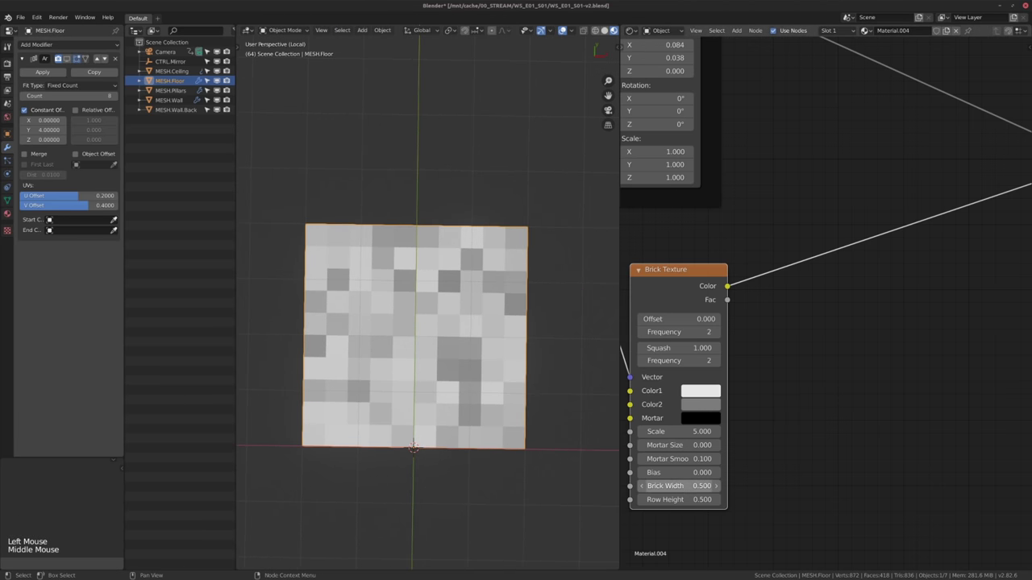
Set the Brick Texture's Brick Width and Row Height to 1 and its Scale to 10.
left_click_drag(682, 500, 682, 486)
type("1")
key("Return")
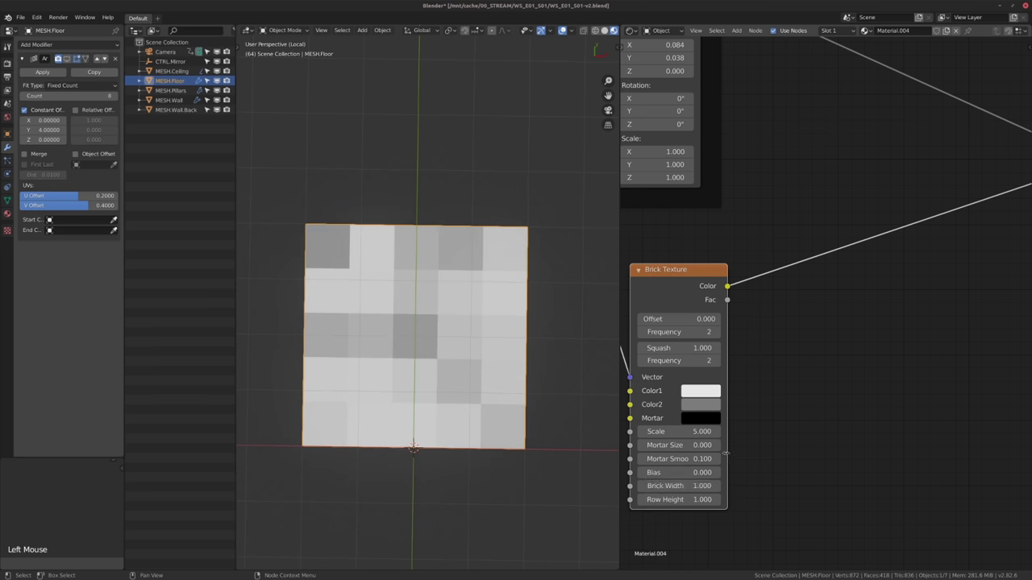
double_click(672, 433)
type("10")
key("Return")
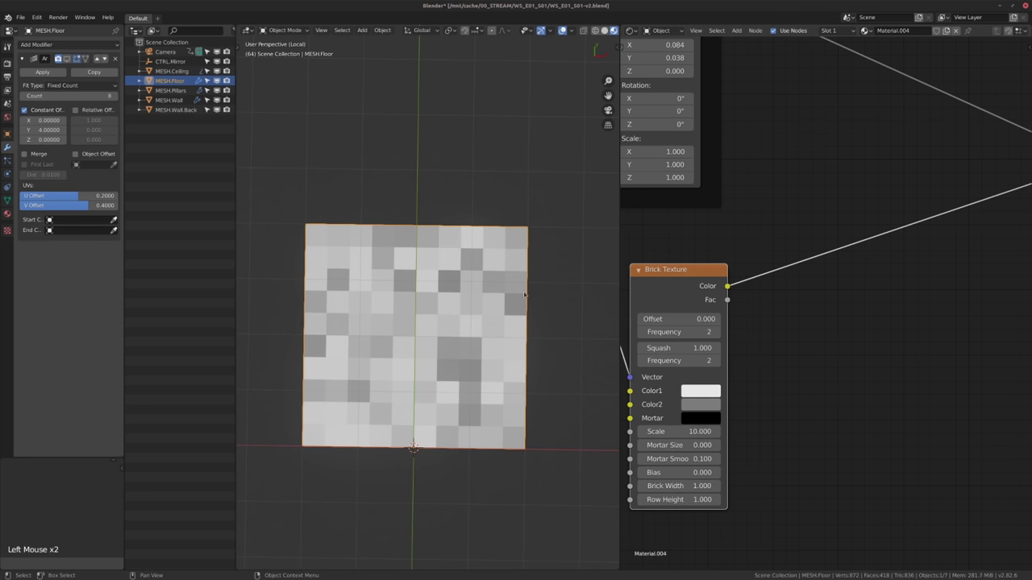
middle_click_drag(507, 419, 508, 421)
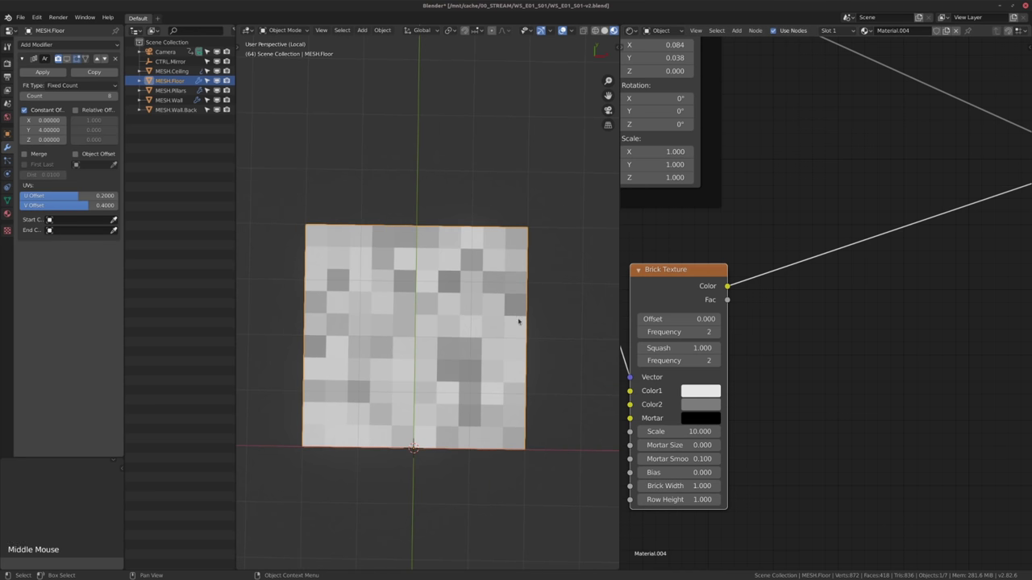
middle_click_drag(488, 334, 479, 324, "shift")
scroll(479, 325, "up", 1)
Add a Map Range node and place it just after the Brick Texture node.
middle_click_drag(844, 278, 785, 374)
scroll(785, 373, "down", 6)
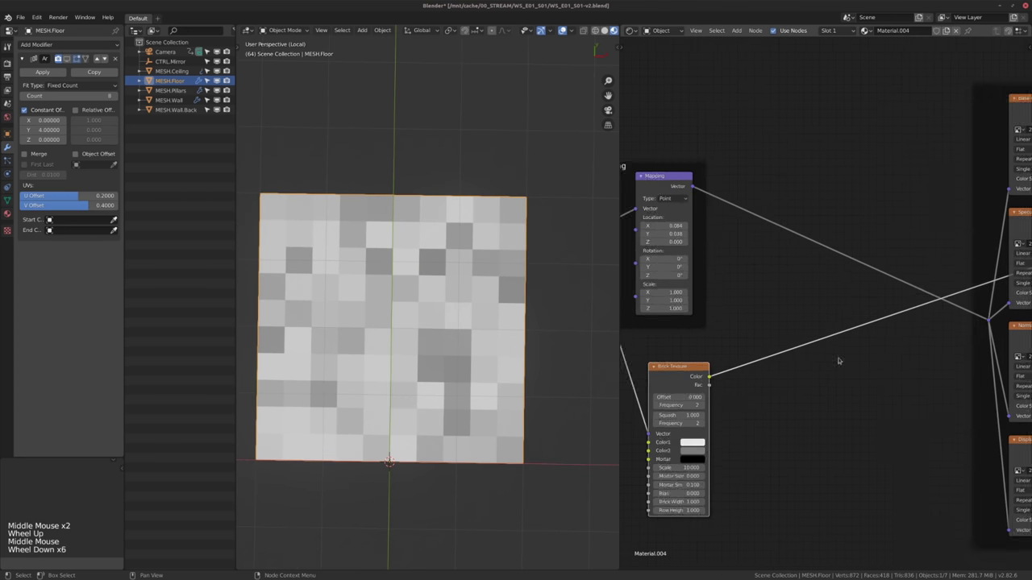
middle_click_drag(864, 367, 740, 413)
scroll(741, 363, "down", 2)
middle_click_drag(741, 360, 750, 383)
scroll(826, 334, "down", 3)
scroll(797, 344, "up", 1)
scroll(749, 383, "up", 1)
scroll(489, 341, "up", 1)
middle_click_drag(443, 370, 490, 309)
middle_click_drag(488, 309, 477, 272)
scroll(476, 273, "up", 1)
middle_click_drag(762, 452, 763, 478)
scroll(758, 476, "up", 2)
key("shift+a")
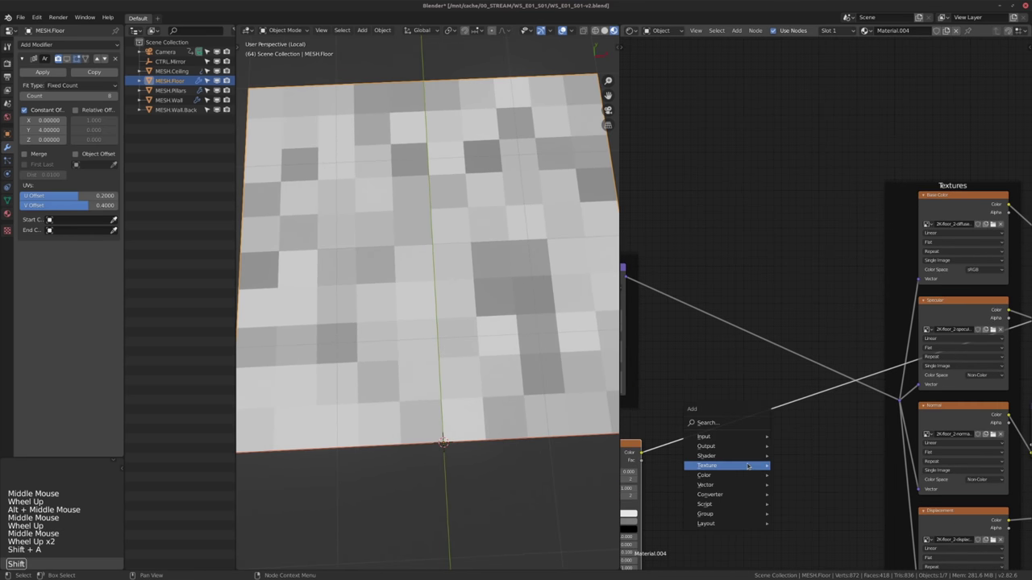
mouse_move(740, 468)
mouse_move(727, 494)
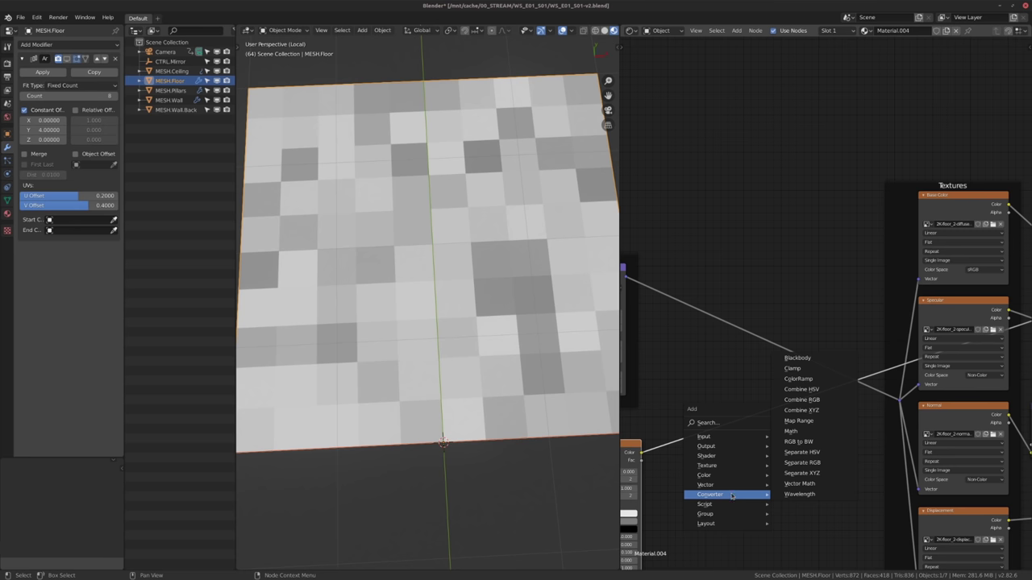
left_click(798, 421)
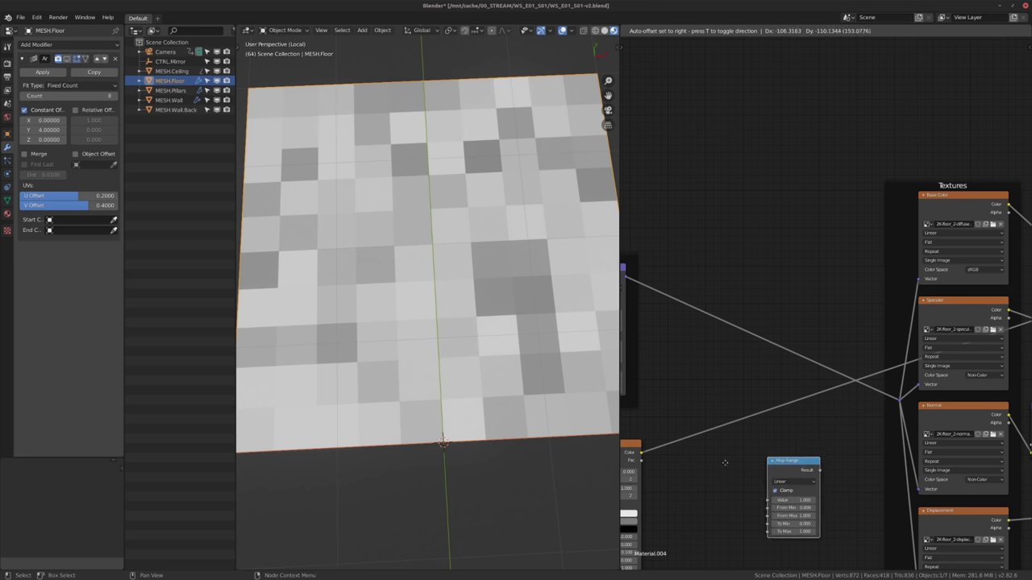
scroll(675, 428, "up", 2)
middle_click_drag(674, 428, 714, 434)
scroll(714, 433, "up", 1)
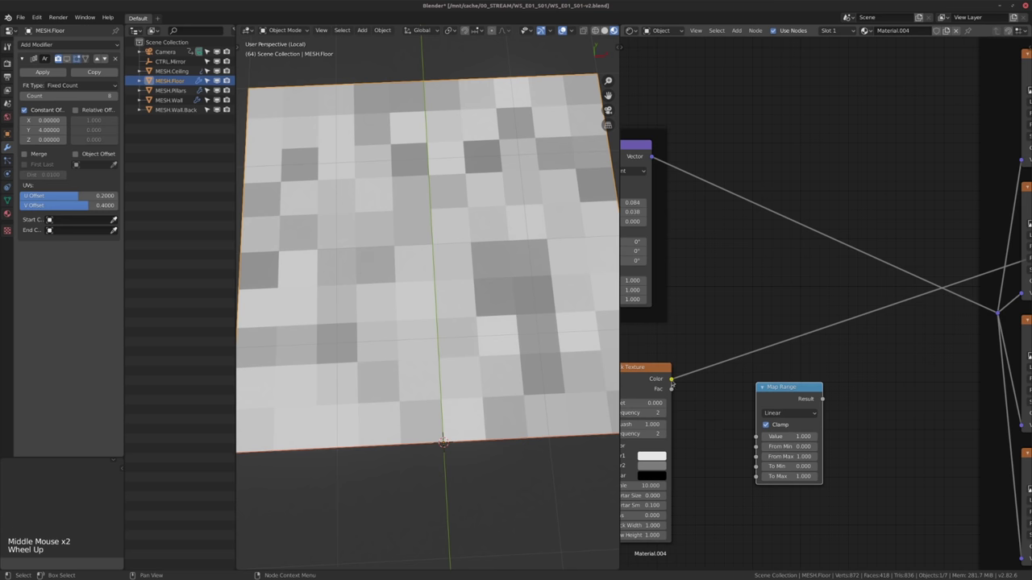
left_click_drag(786, 396, 764, 394)
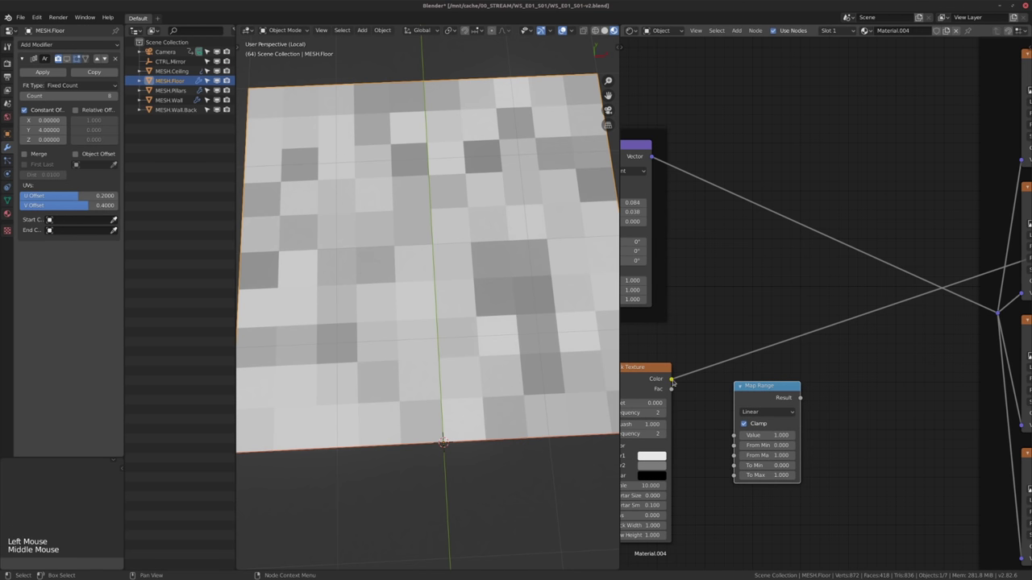
Connect the Brick Texture's Color output to the Map Range Value input and preview the Map Range result.
left_click_drag(671, 379, 733, 435)
middle_click_drag(734, 435, 872, 428)
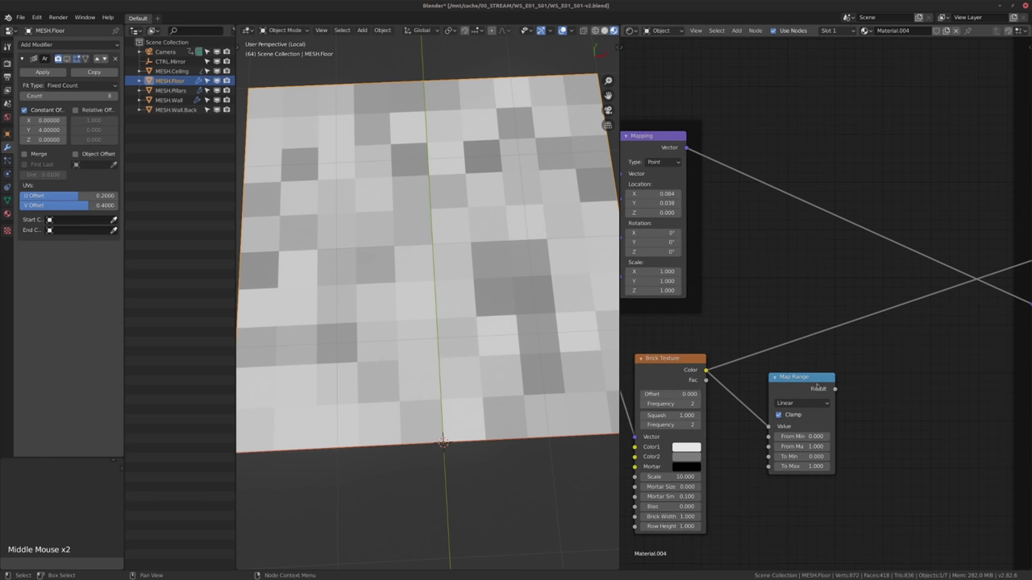
left_click(852, 423, "ctrl+shift")
scroll(892, 420, "up", 3)
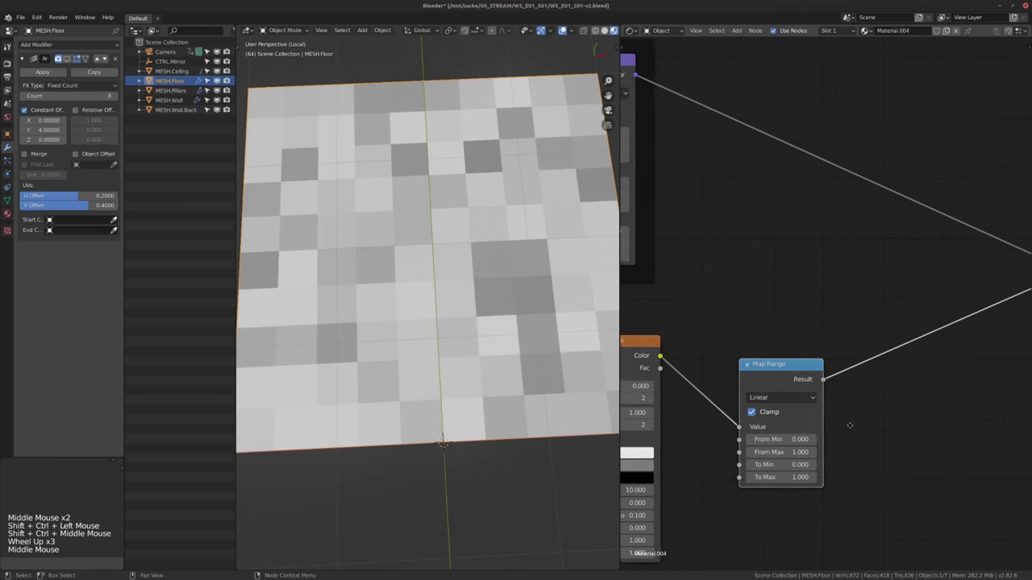
Set the Brick Texture's Color2 to black to increase the contrast between tiles.
left_click(778, 479)
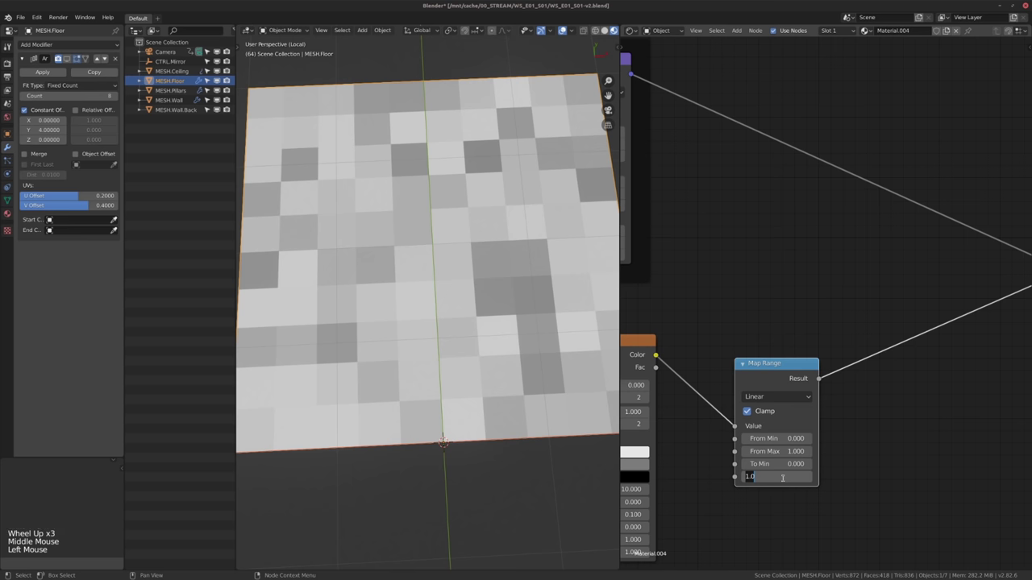
middle_click_drag(694, 479, 734, 468)
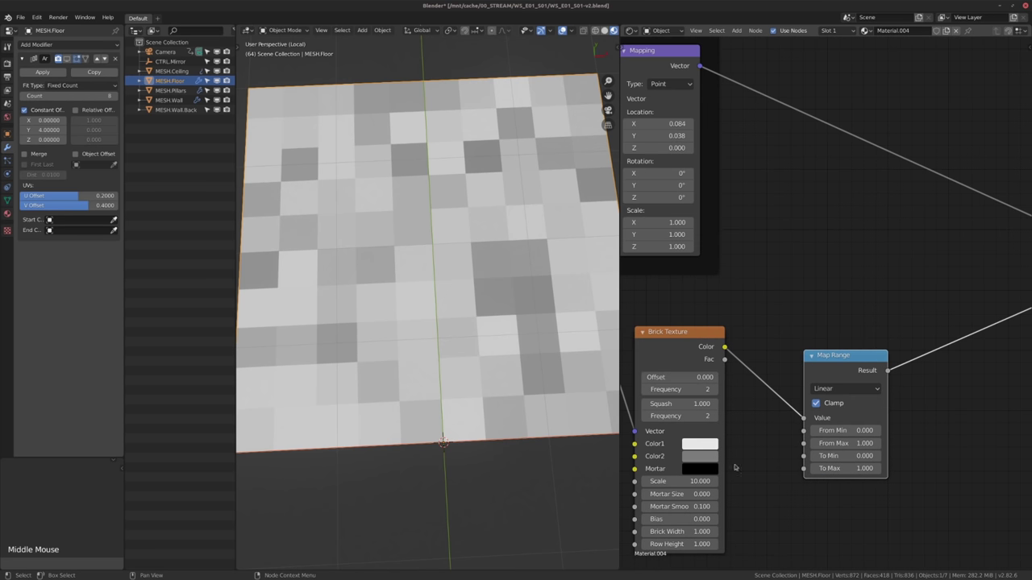
left_click(698, 456)
left_click_drag(785, 329, 788, 375)
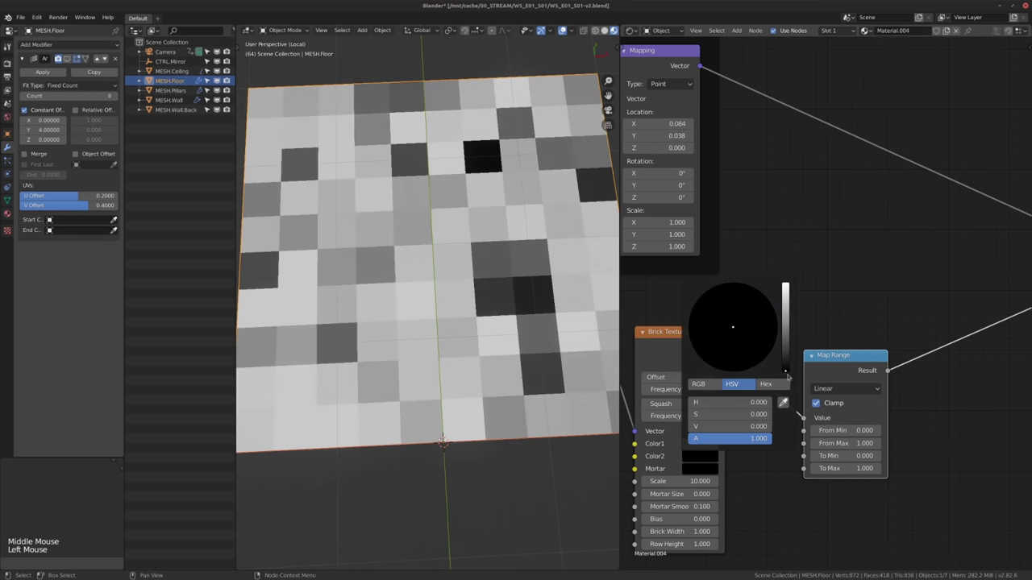
middle_click_drag(731, 479, 731, 477)
Set the Map Range's To Max to 0.25 and inspect the tile values on the floor.
middle_click_drag(776, 446, 730, 454)
middle_click_drag(823, 464, 790, 453)
scroll(754, 467, "up", 3)
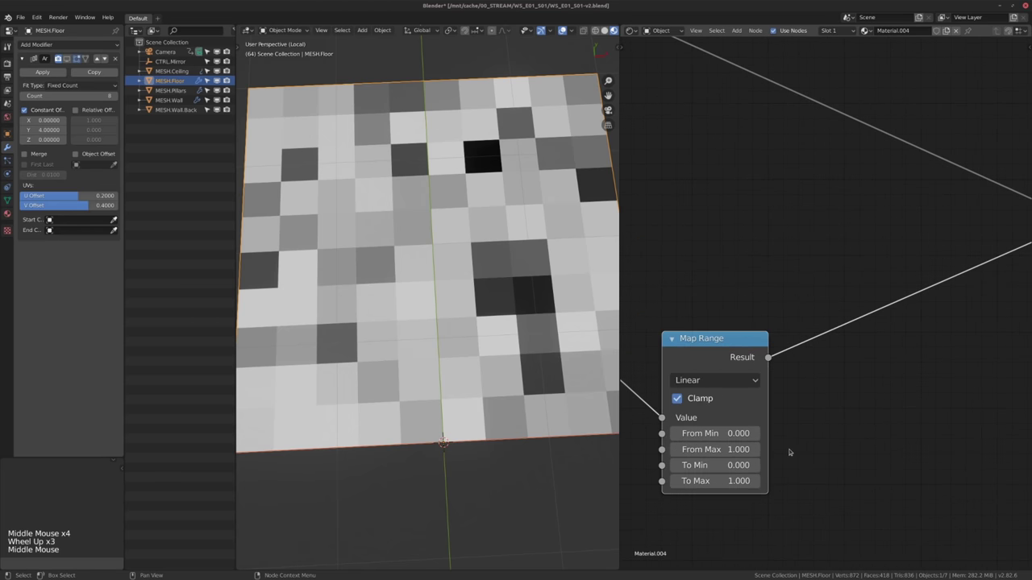
left_click(694, 483)
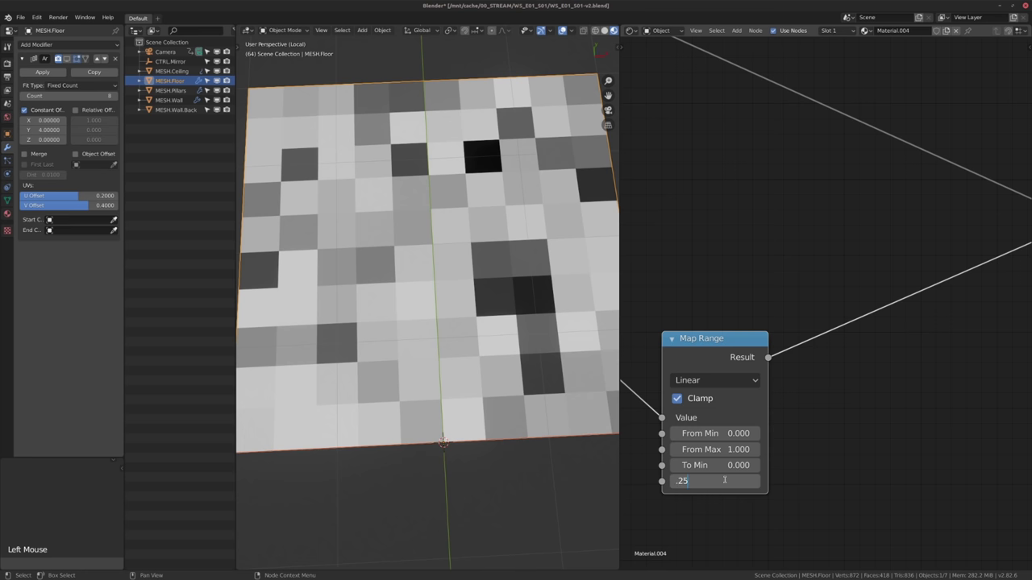
key("Return")
mouse_move(484, 251)
middle_mouse_down()
mouse_move(472, 274)
mouse_move(483, 246)
middle_mouse_up()
middle_click_drag(436, 342, 456, 303, "alt")
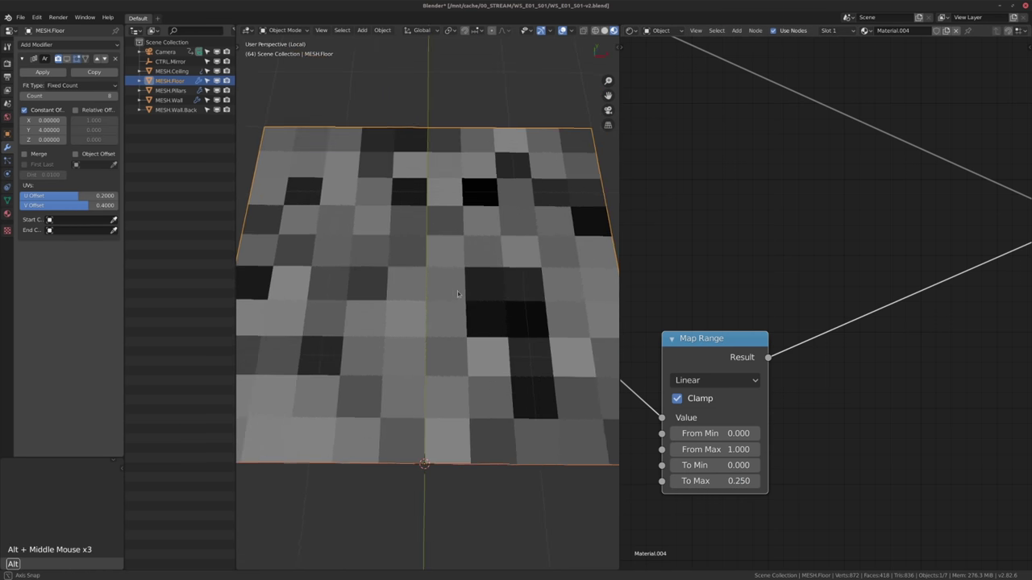
Set the Map Range's To Max back to 1.
scroll(809, 408, "down", 2)
middle_click_drag(807, 415, 796, 421)
left_click(686, 477)
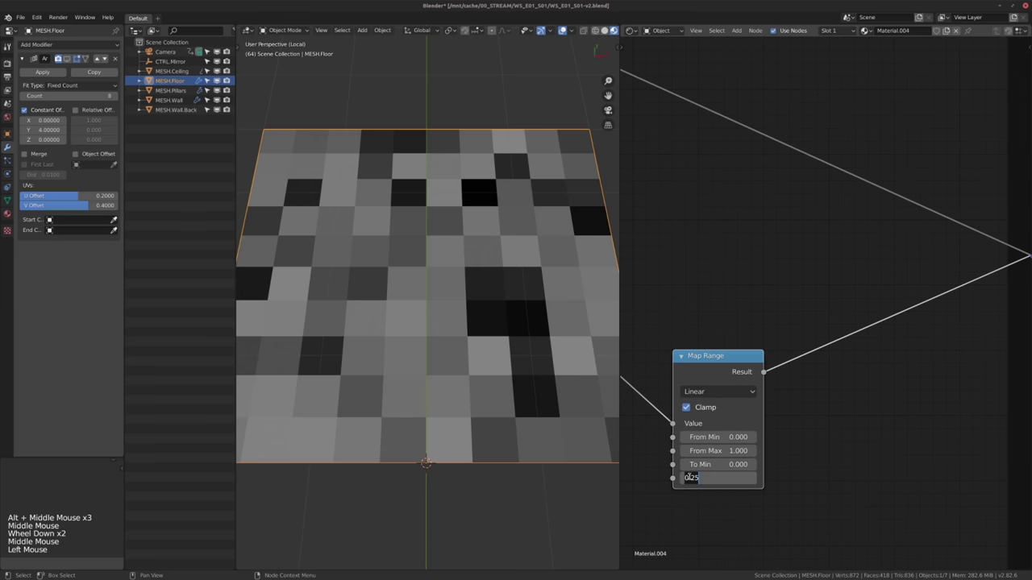
type("1")
key("Return")
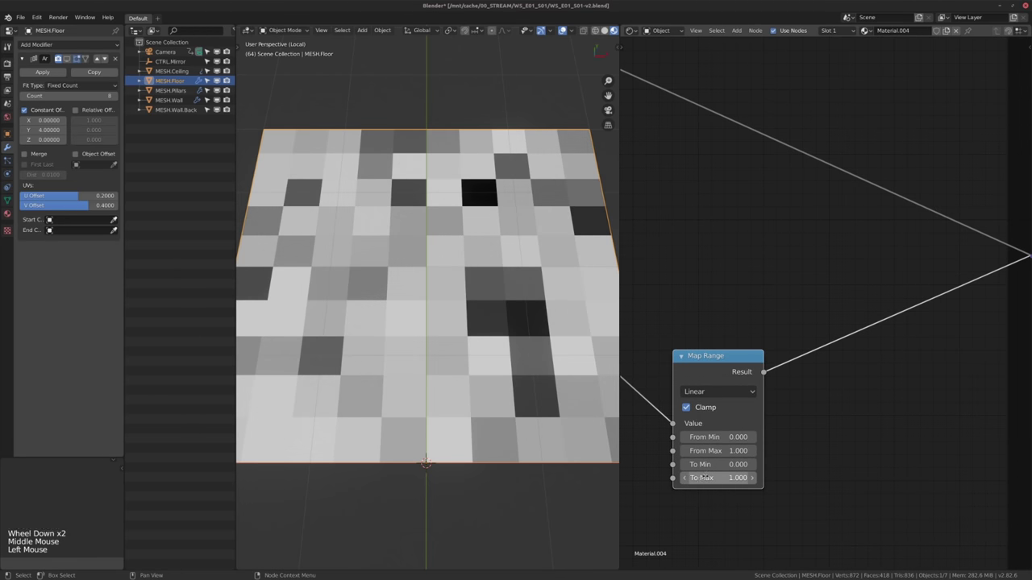
Set the Map Range's To Max to 100 and inspect the brightness of the floor tiles.
middle_click_drag(355, 157, 340, 144)
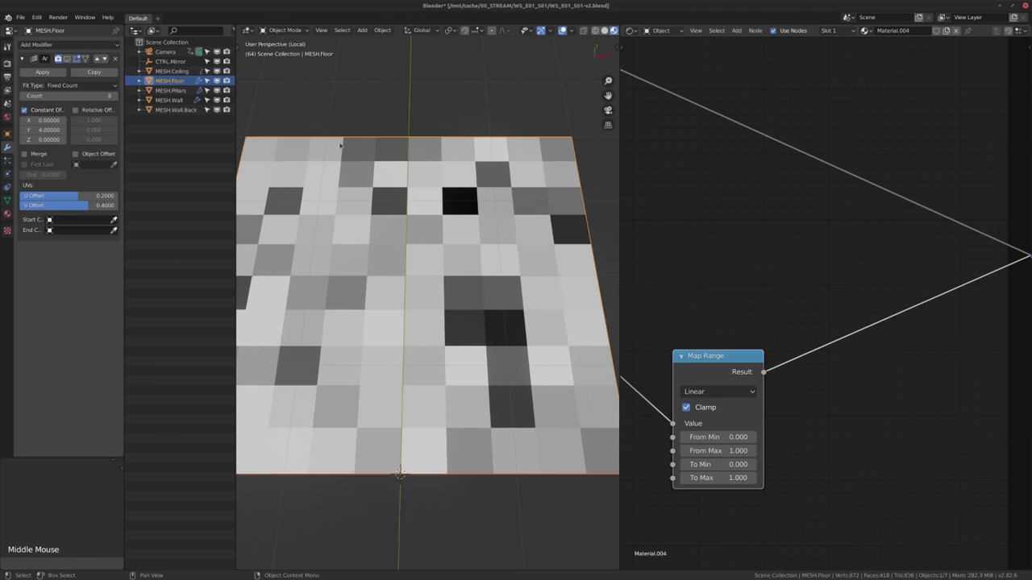
left_click(732, 474)
type("100")
key("Return")
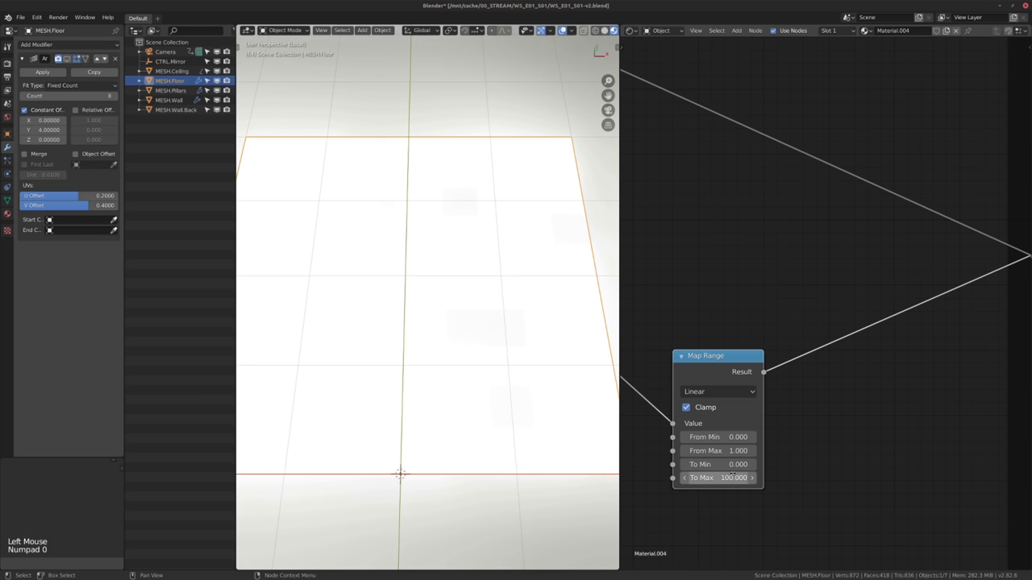
middle_click_drag(569, 444, 521, 418)
scroll(522, 419, "down", 2)
scroll(516, 387, "down", 4)
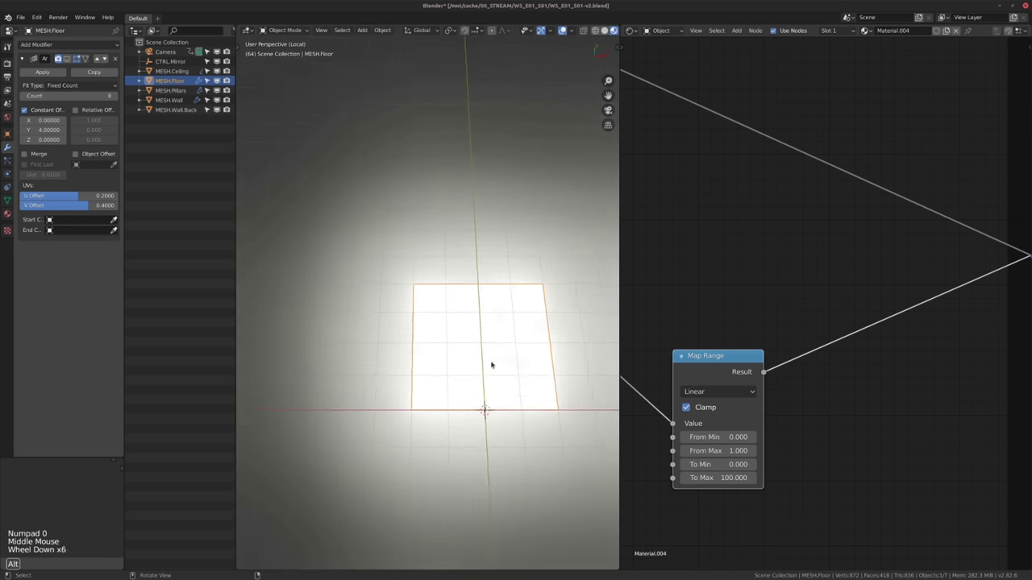
middle_click_drag(491, 364, 477, 367, "alt")
mouse_move(477, 367)
middle_mouse_down()
mouse_move(470, 362)
mouse_move(478, 372)
middle_mouse_up()
scroll(470, 362, "up", 2)
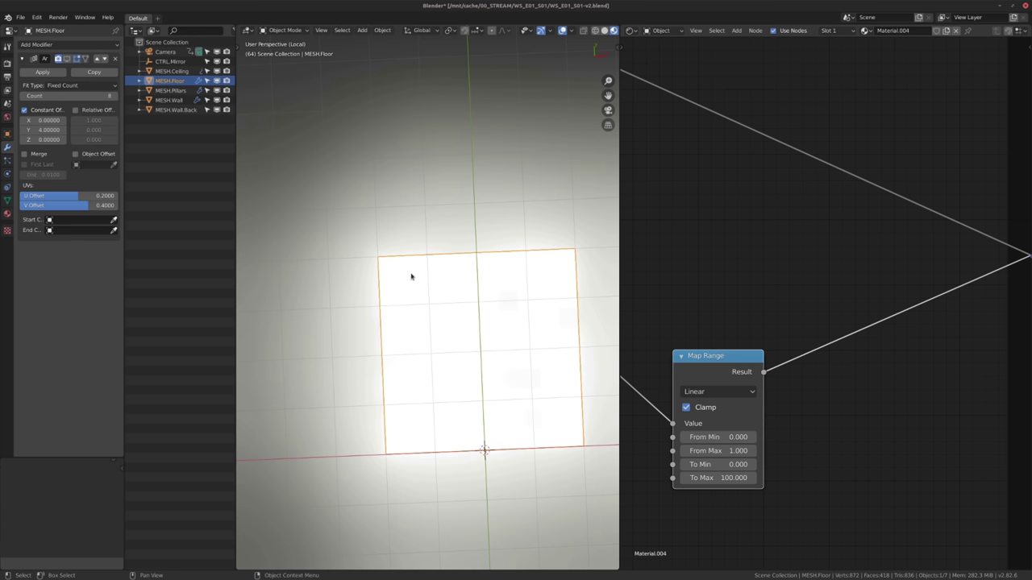
Set the Map Range's To Min to 1.
middle_click_drag(711, 465, 718, 444)
left_click(718, 444)
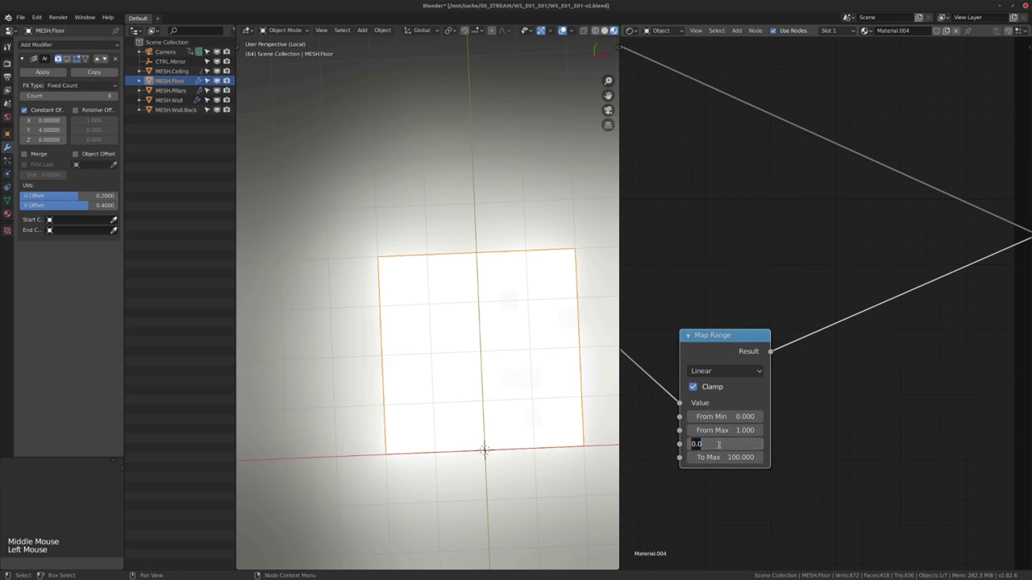
type("1")
key("Return")
scroll(820, 363, "down", 2)
middle_click_drag(857, 327, 789, 406)
scroll(783, 408, "down", 2)
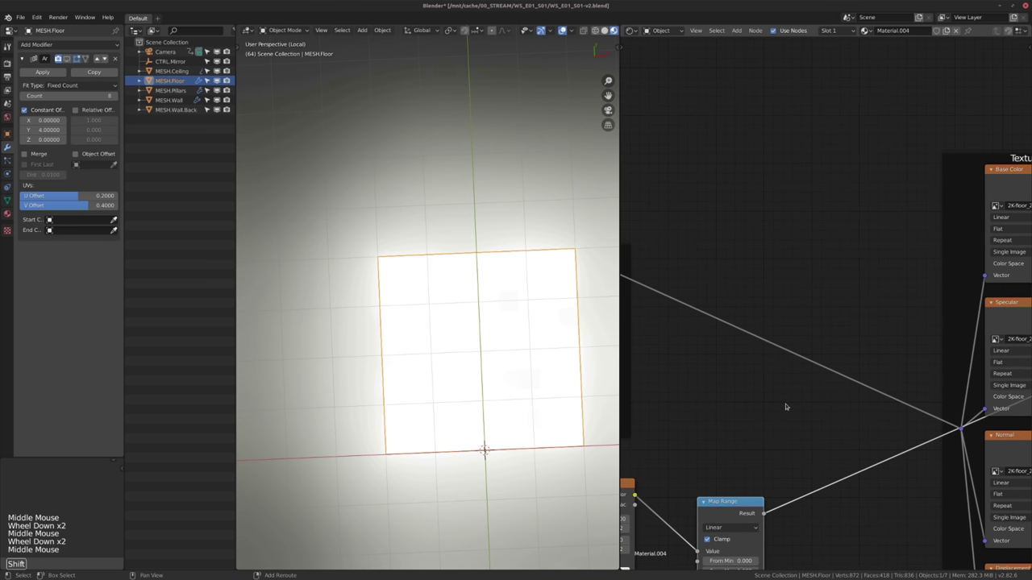
middle_click_drag(474, 414, 501, 319, "alt")
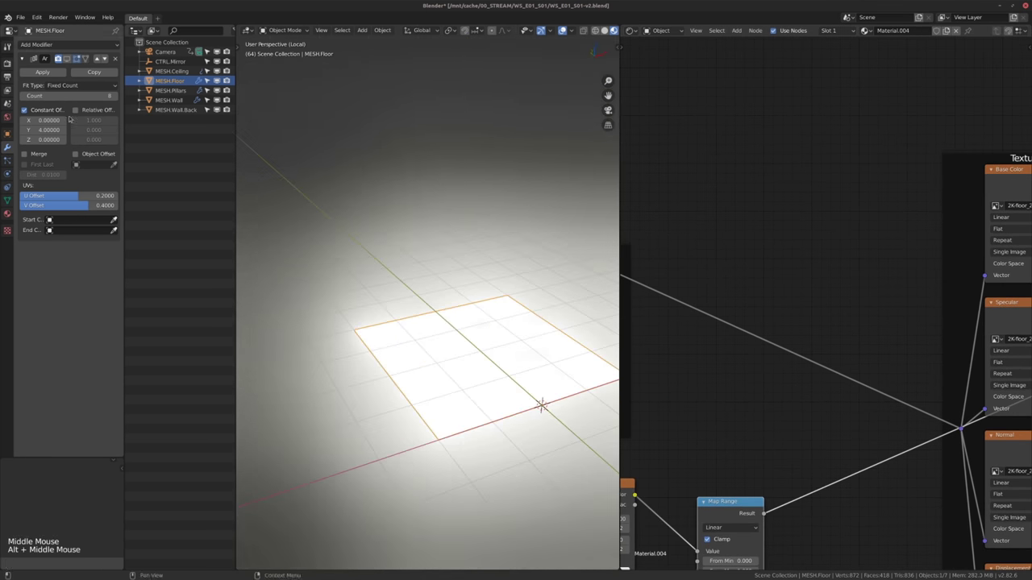
Disable Bloom in the Eevee render settings and return the render engine to Cycles.
left_click(7, 63)
left_click(87, 45)
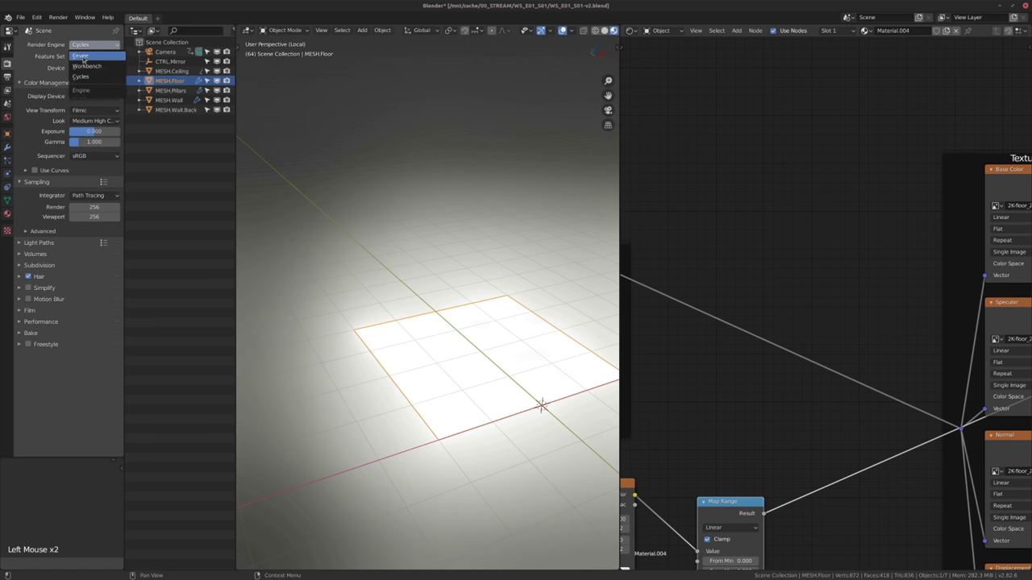
left_click(82, 55)
left_click(29, 231)
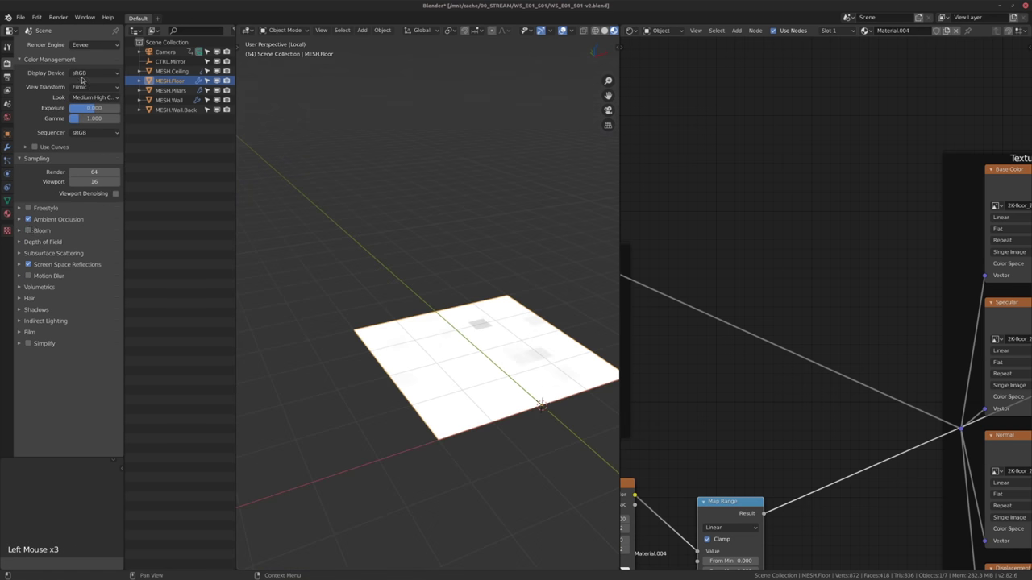
left_click(89, 46)
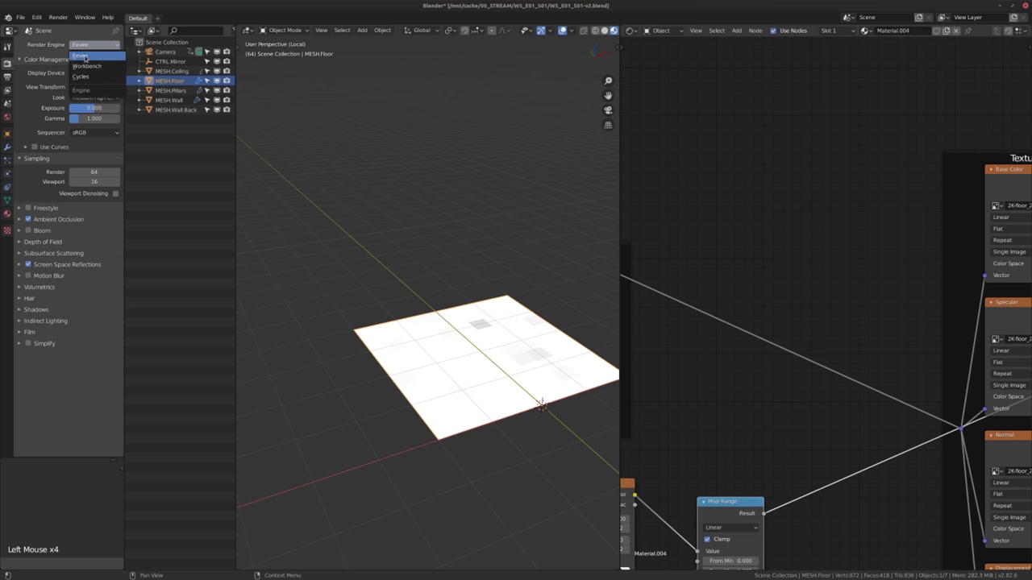
left_click(82, 76)
Change the Map Range's interpolation to Stepped Linear to give the floor tiles discrete values.
middle_click_drag(439, 286, 435, 353, "alt")
scroll(403, 282, "up", 2)
middle_click_drag(435, 353, 406, 290)
middle_click_drag(407, 290, 454, 264)
scroll(427, 325, "up", 2)
middle_click_drag(436, 310, 440, 308)
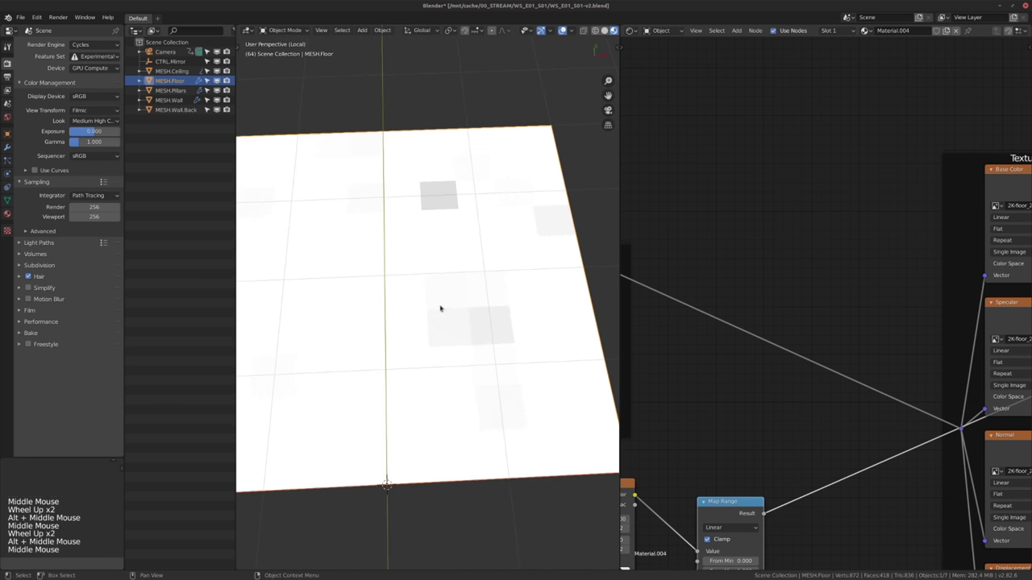
middle_click_drag(739, 437, 737, 282)
scroll(737, 282, "up", 2)
middle_click_drag(459, 297, 555, 347)
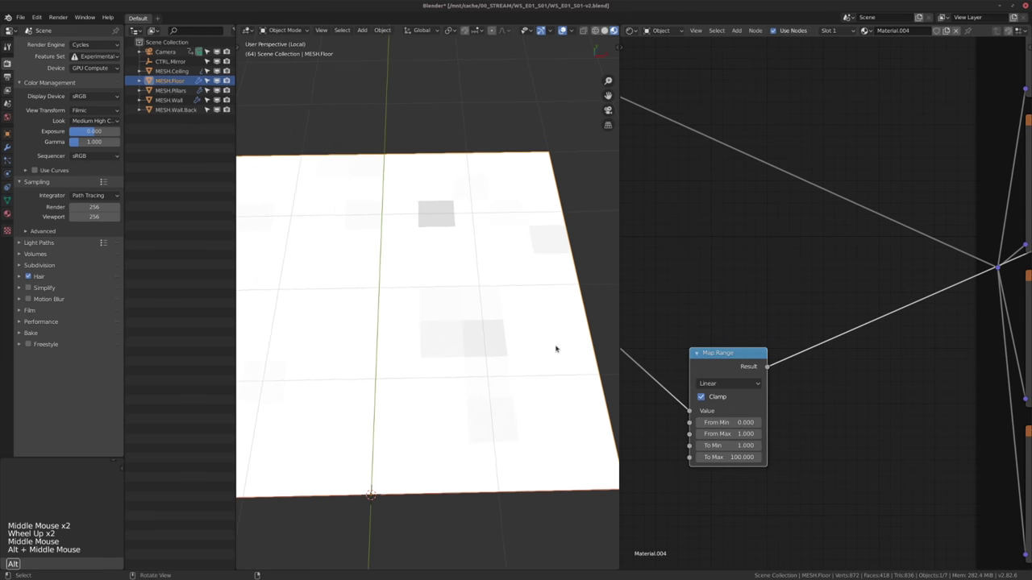
left_click(723, 384)
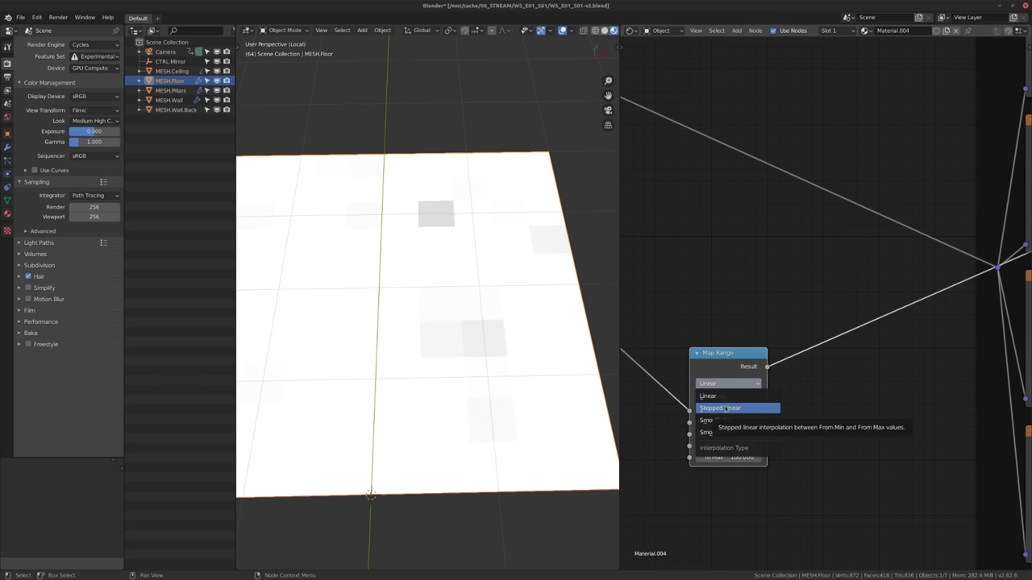
left_click(728, 408)
middle_click_drag(836, 421, 803, 414)
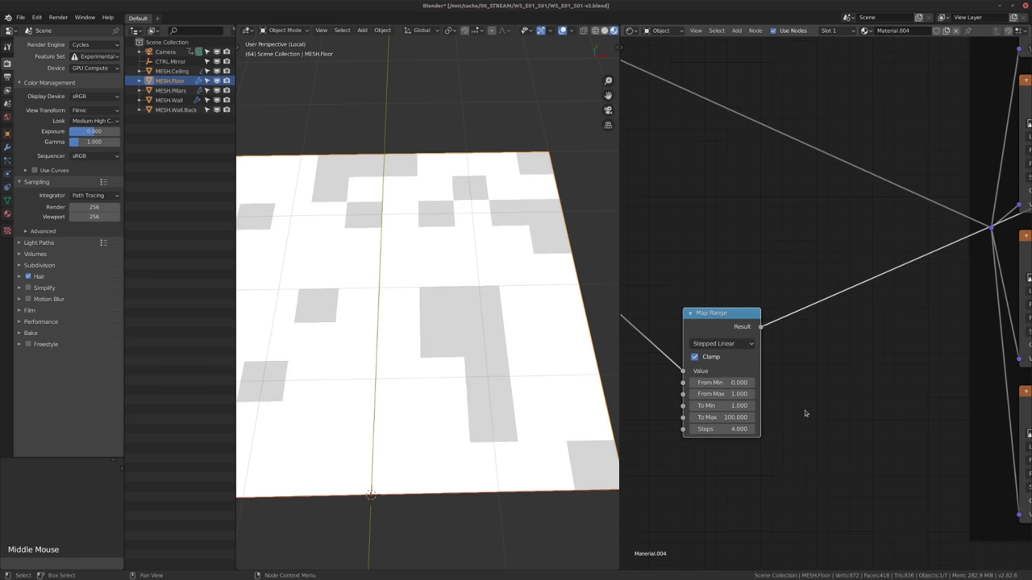
Set the Map Range's Steps to 16 and its To Max to 16.
scroll(688, 435, "up", 2)
middle_click_drag(687, 434, 691, 445)
double_click(696, 445)
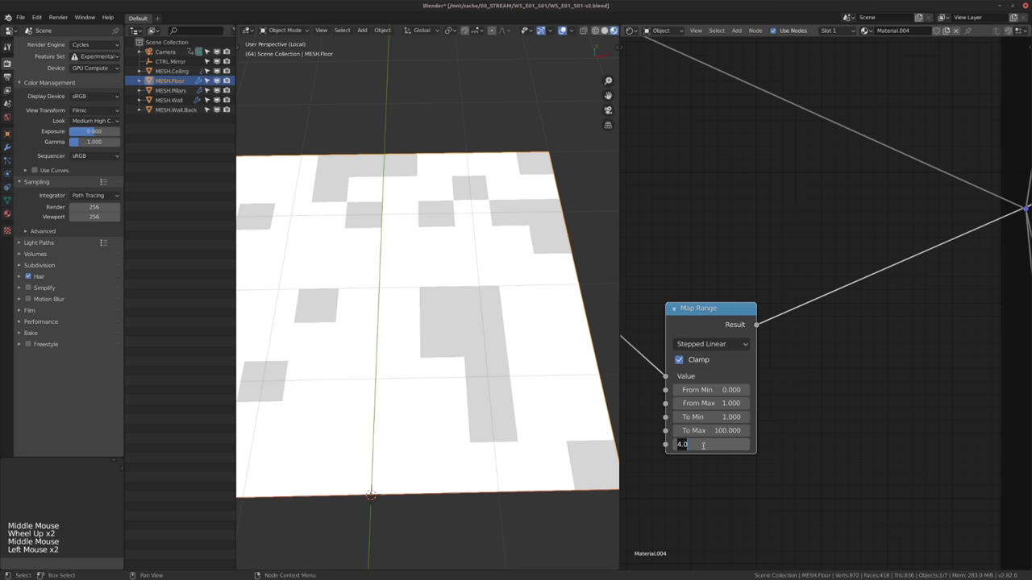
type("16")
key("Return")
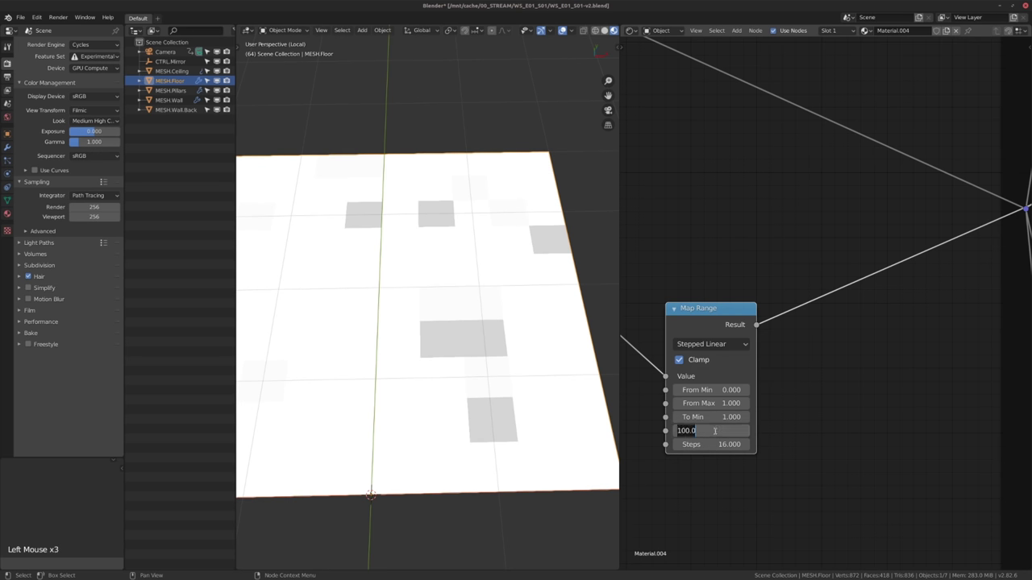
key("Return")
middle_click(430, 309, "alt")
middle_click_drag(426, 255, 387, 290)
scroll(420, 301, "down", 1)
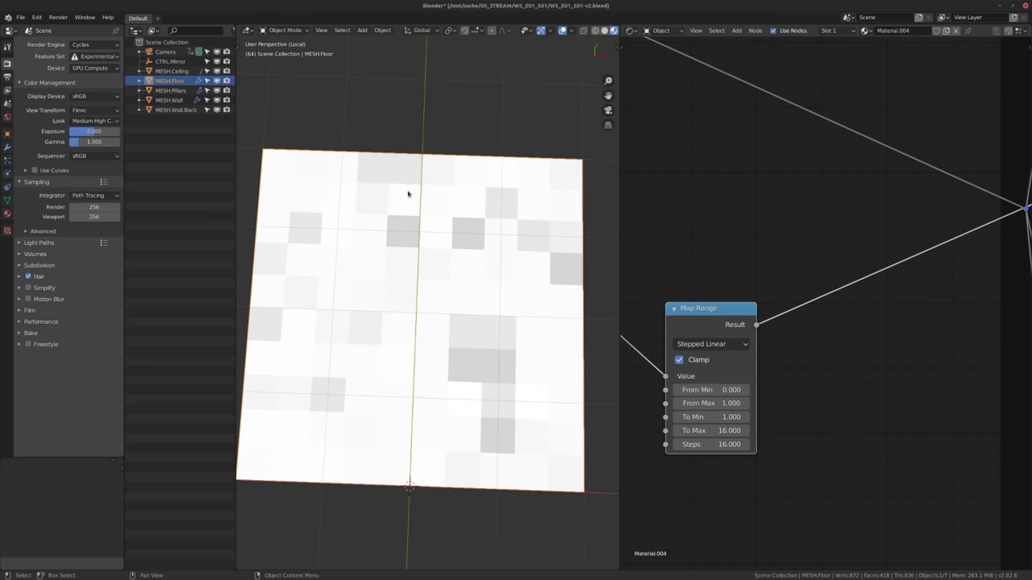
scroll(799, 293, "down", 1)
Insert an Add Vector Math node after the Mapping node and connect the Map Range's Result to its second vector input.
middle_click_drag(732, 342, 801, 265)
key("shift+a")
mouse_move(779, 263)
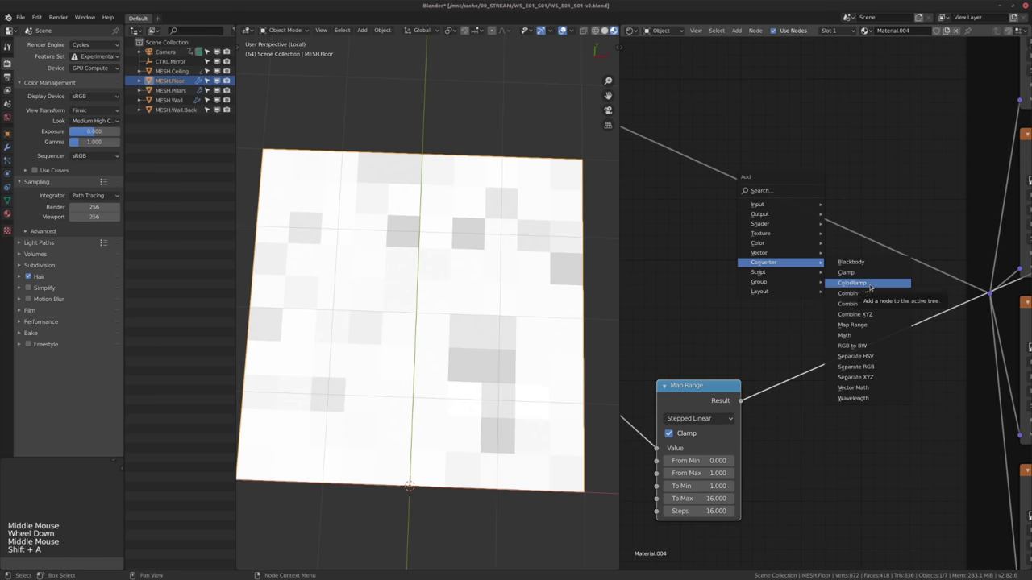
left_click(853, 387)
left_click(709, 212)
scroll(749, 233, "down", 4)
middle_click_drag(709, 212, 679, 192)
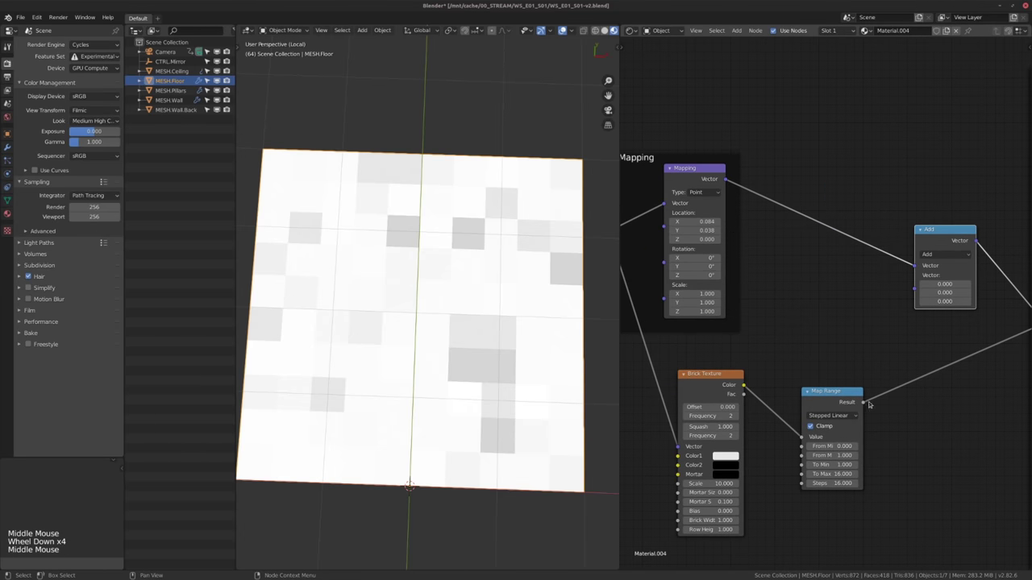
mouse_move(869, 404)
left_mouse_down()
mouse_move(914, 291)
mouse_move(874, 398)
left_mouse_up()
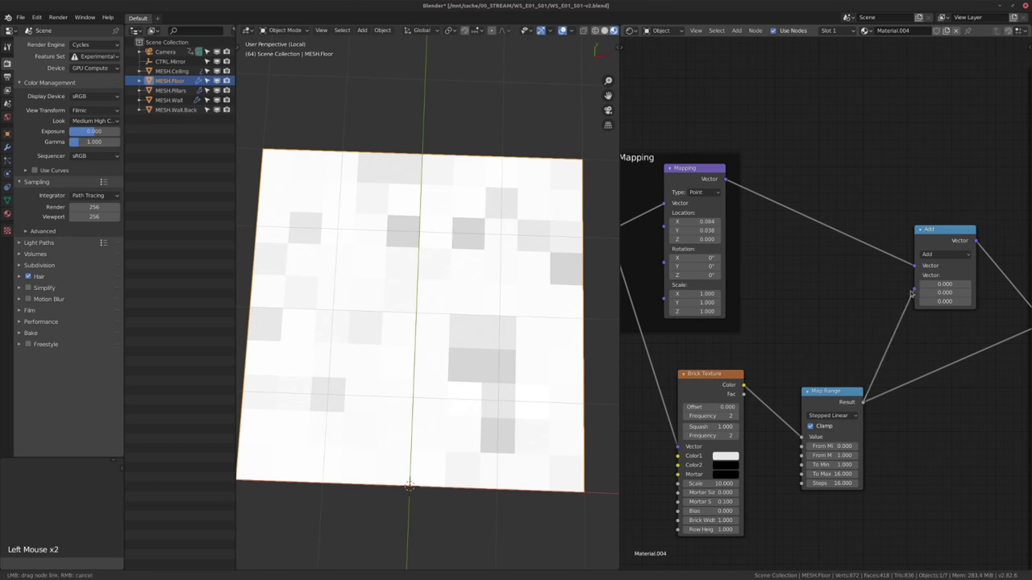
left_click_drag(911, 291, 911, 292)
Preview the Base Color image texture on the floor instead of the Map Range result.
middle_click_drag(913, 321, 717, 345)
scroll(725, 347, "down", 2)
middle_click_drag(740, 347, 685, 357)
scroll(686, 358, "down", 2)
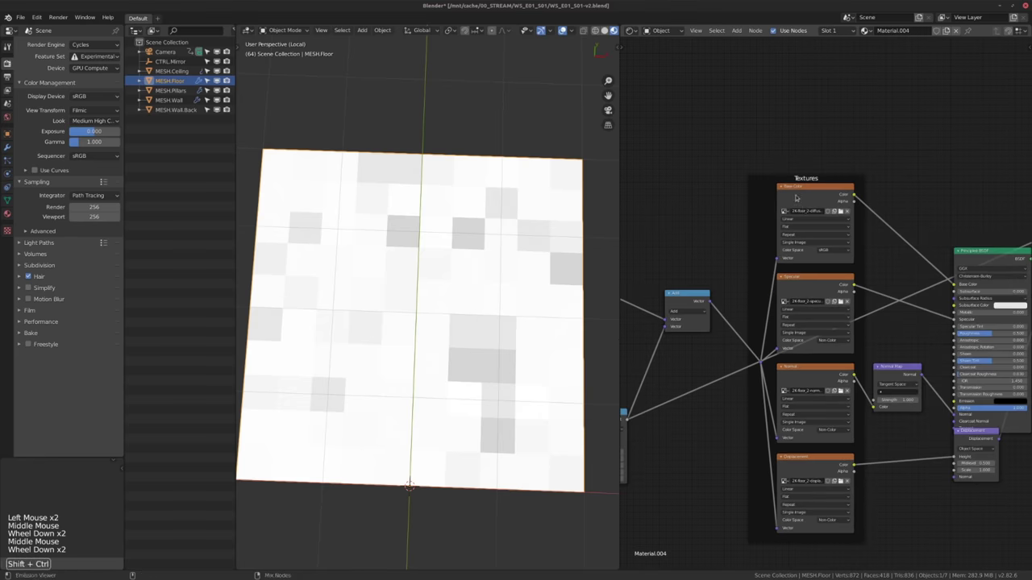
left_click(702, 319, "ctrl+shift")
Set the Map Range's Steps to 10 to align the offset textures with the tile grid.
middle_click_drag(702, 319, 796, 277)
scroll(710, 377, "up", 1)
middle_click_drag(710, 377, 785, 395)
scroll(774, 355, "up", 3)
scroll(789, 395, "up", 6)
scroll(786, 395, "up", 3)
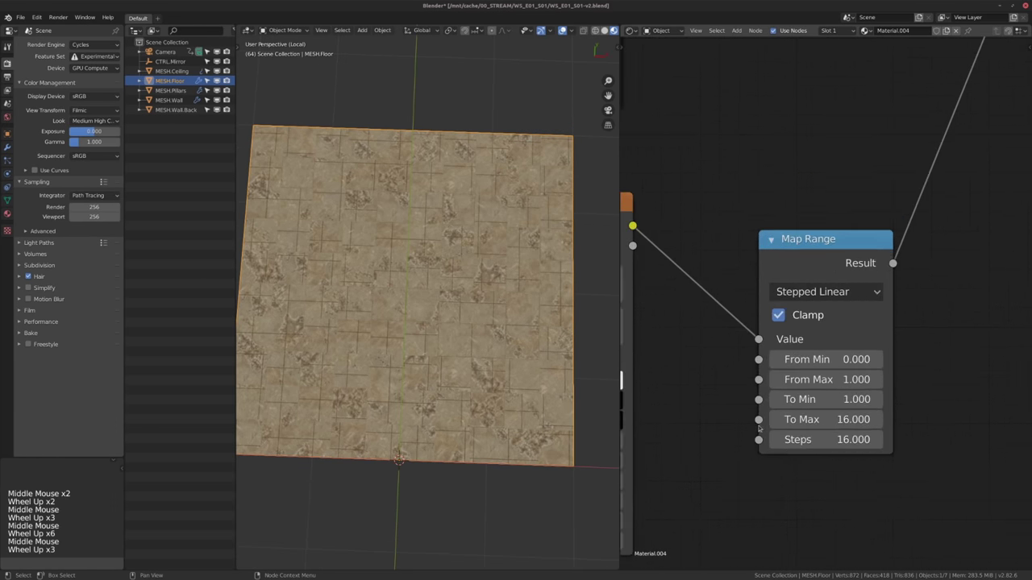
left_click(823, 441)
type("10")
key("Return")
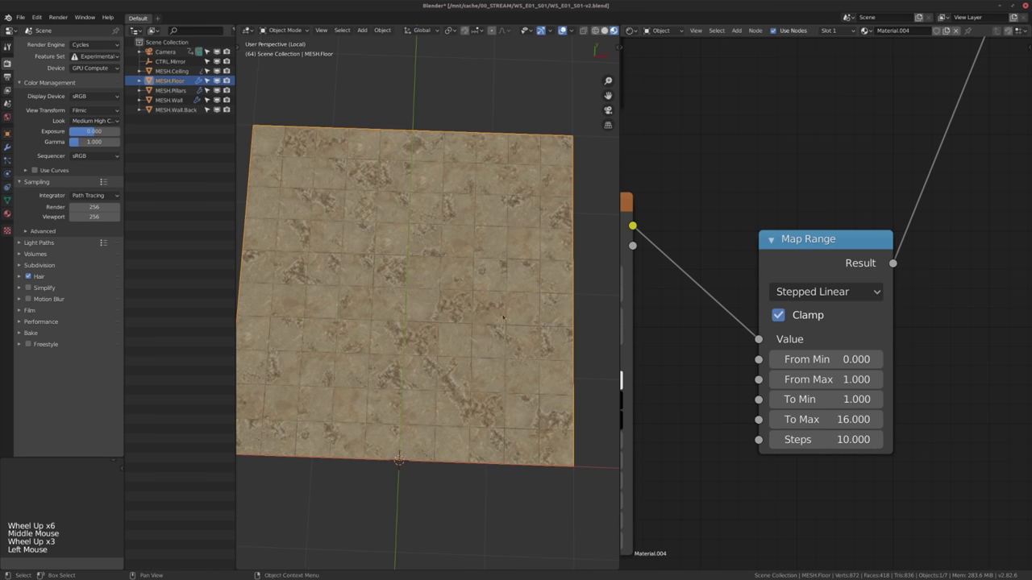
Mute and unmute the Add node repeatedly to compare the floor with and without the per-tile offset.
middle_click_drag(491, 323, 499, 336, "shift")
left_click(811, 239)
middle_click_drag(898, 159, 898, 159)
scroll(898, 158, "down", 4)
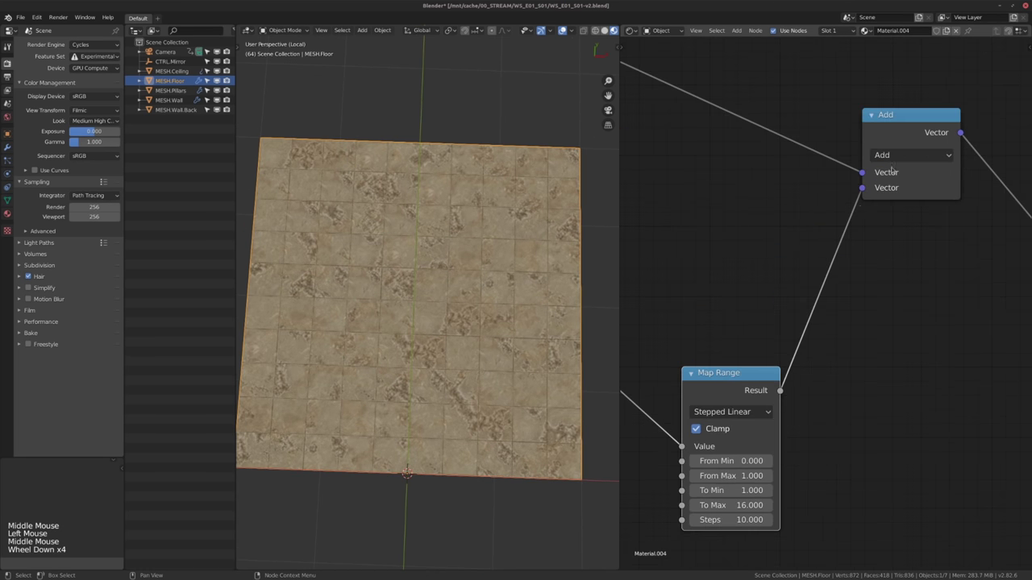
left_click(897, 141)
key("m")
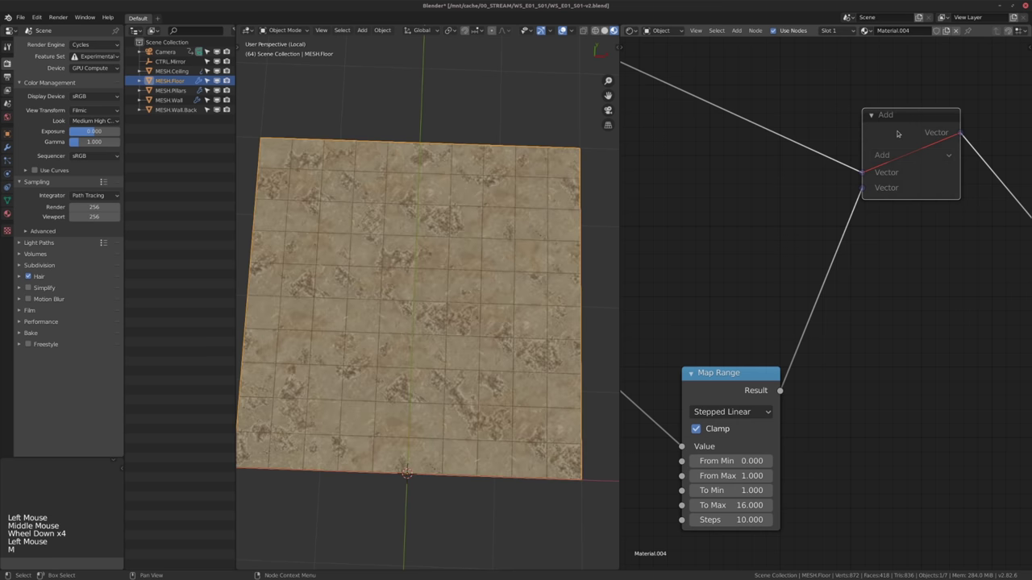
key("m")
key("m")
key("m")
key("m")
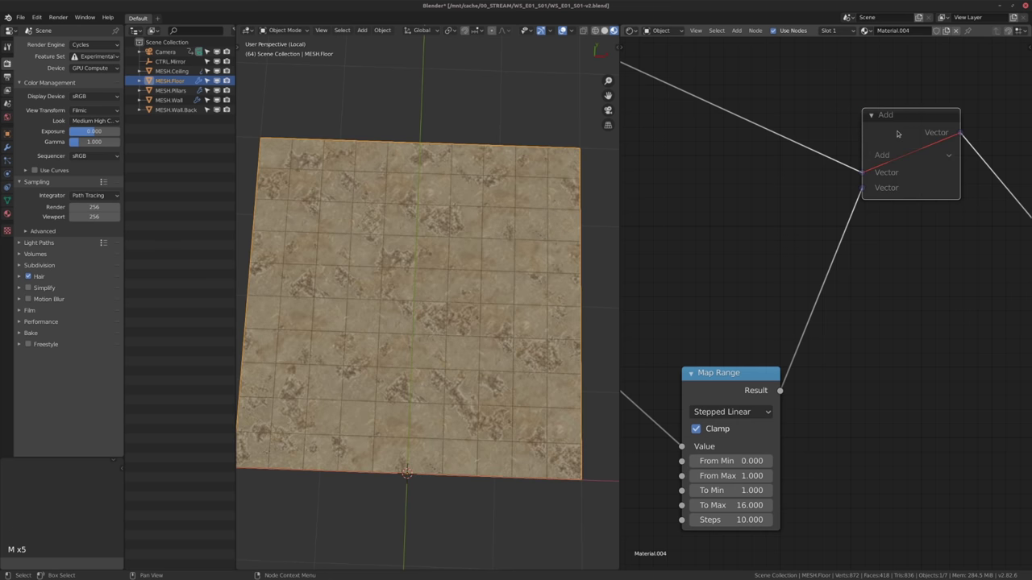
key("m")
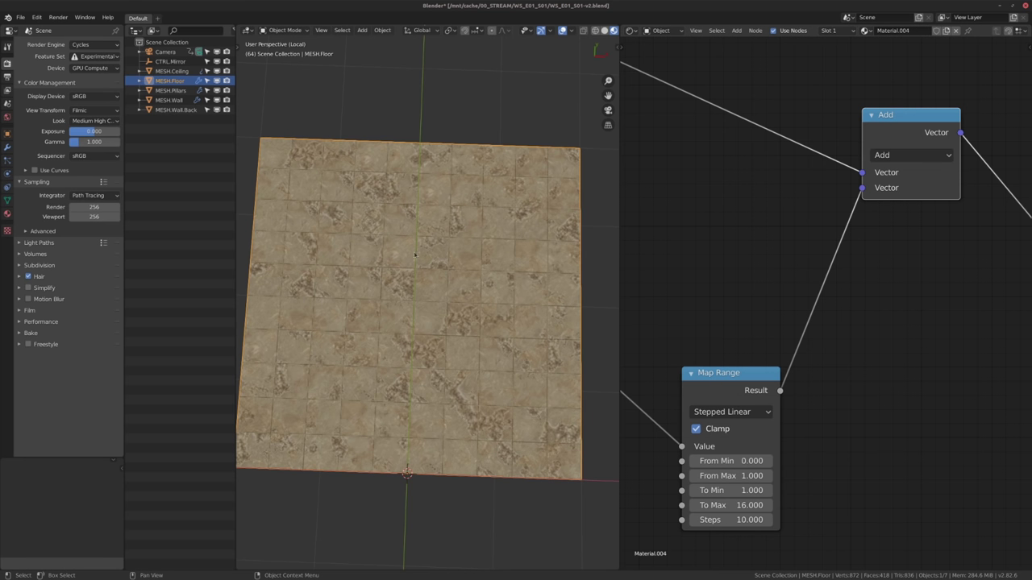
Enable the floor's Array modifier in the viewport and inspect the pattern along its full length.
scroll(414, 254, "down", 2)
left_click(8, 148)
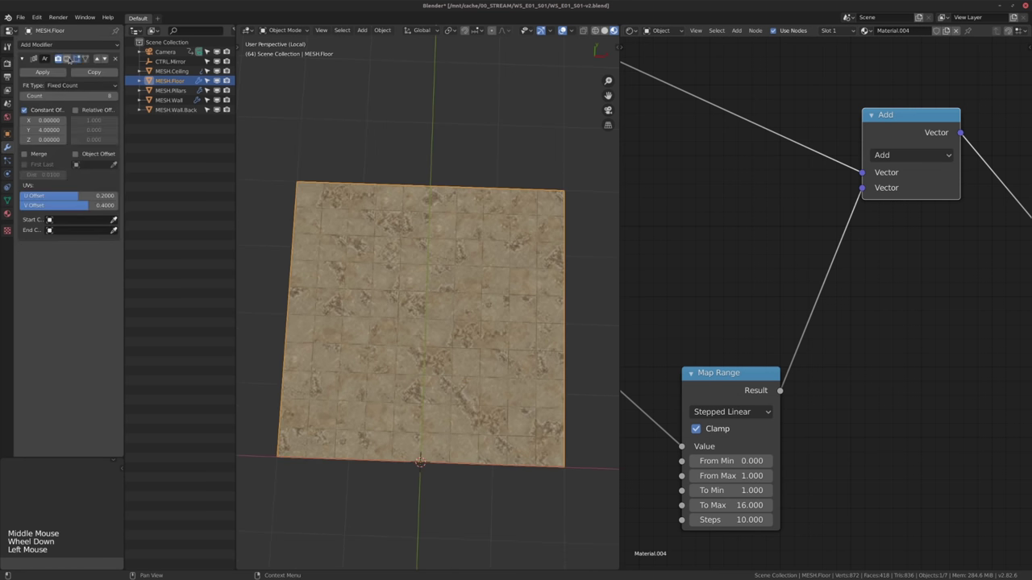
left_click(68, 60)
middle_click_drag(389, 193, 395, 275)
scroll(398, 264, "down", 1)
middle_click_drag(395, 274, 403, 230, "alt")
middle_click_drag(403, 231, 382, 269)
scroll(382, 269, "down", 1)
Try other Steps values on the Map Range and settle on 12.5.
middle_click_drag(737, 327, 737, 310)
middle_click_drag(822, 405, 889, 383)
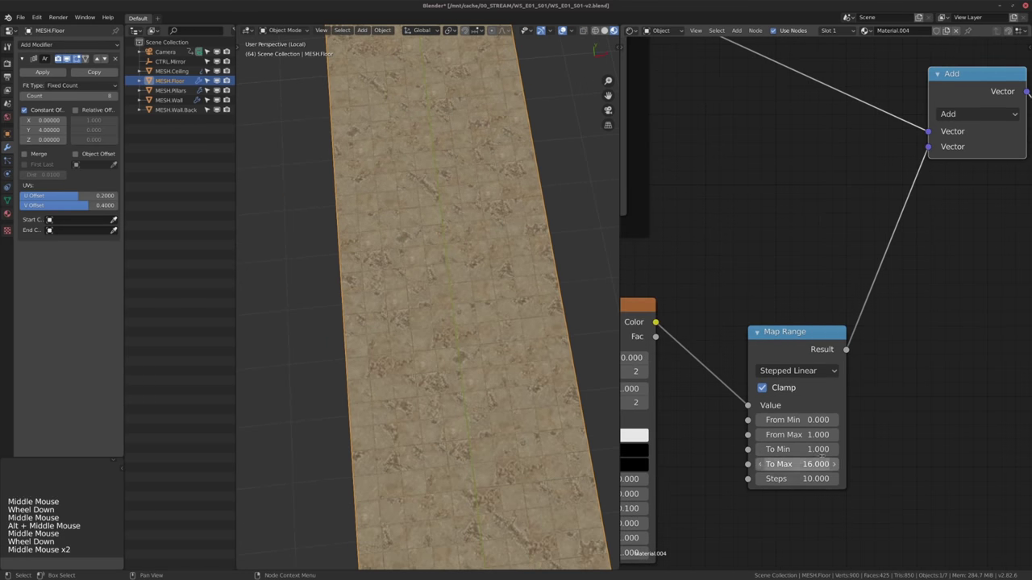
mouse_move(802, 479)
left_mouse_down()
mouse_move(864, 479)
mouse_move(786, 480)
left_mouse_up()
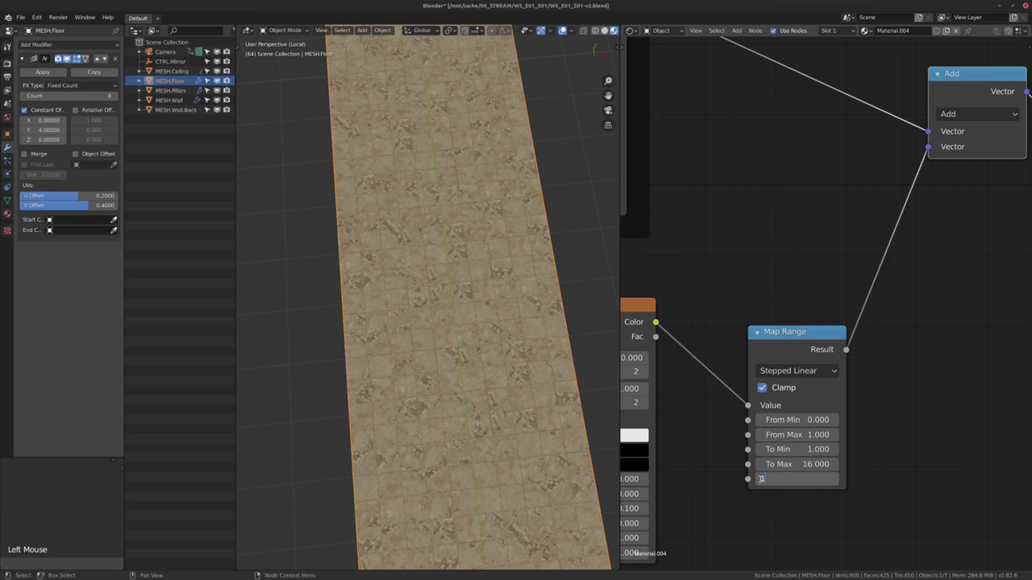
type("2")
key("Return")
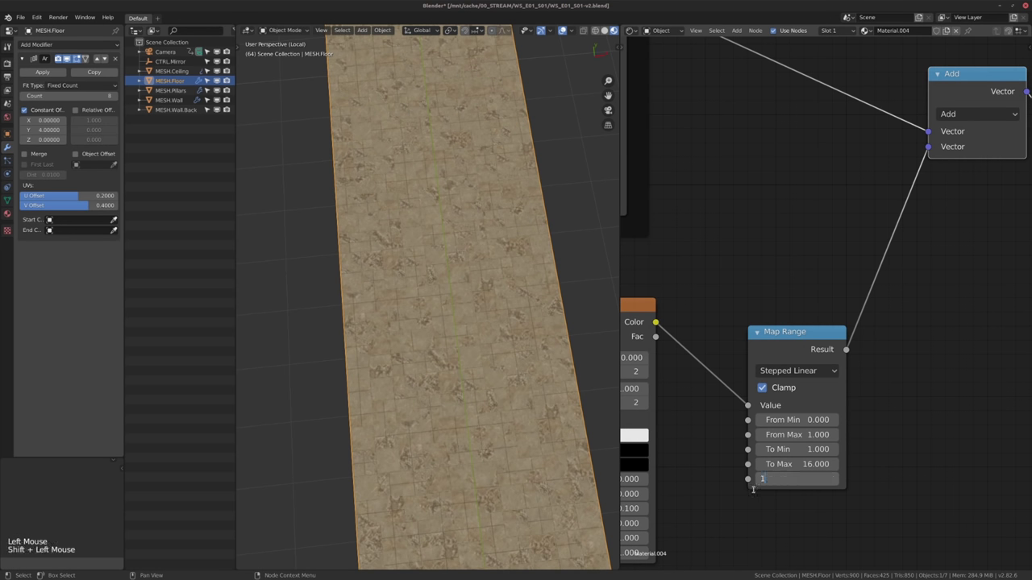
key("Return")
Try a U Offset of 0.202 on the floor's Array modifier, check the tile seams, and restore it to 0.2.
mouse_move(476, 338)
middle_mouse_down()
mouse_move(488, 351)
mouse_move(476, 323)
middle_mouse_up()
middle_click_drag(459, 310, 415, 301)
scroll(404, 259, "up", 2)
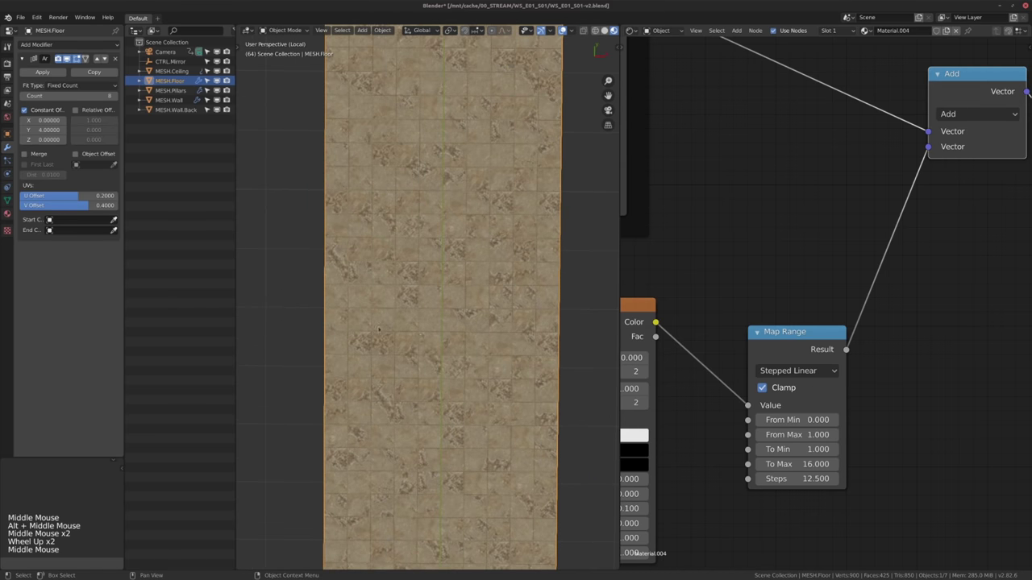
mouse_move(80, 196)
left_mouse_down()
mouse_move(41, 196)
mouse_move(81, 196)
left_mouse_up()
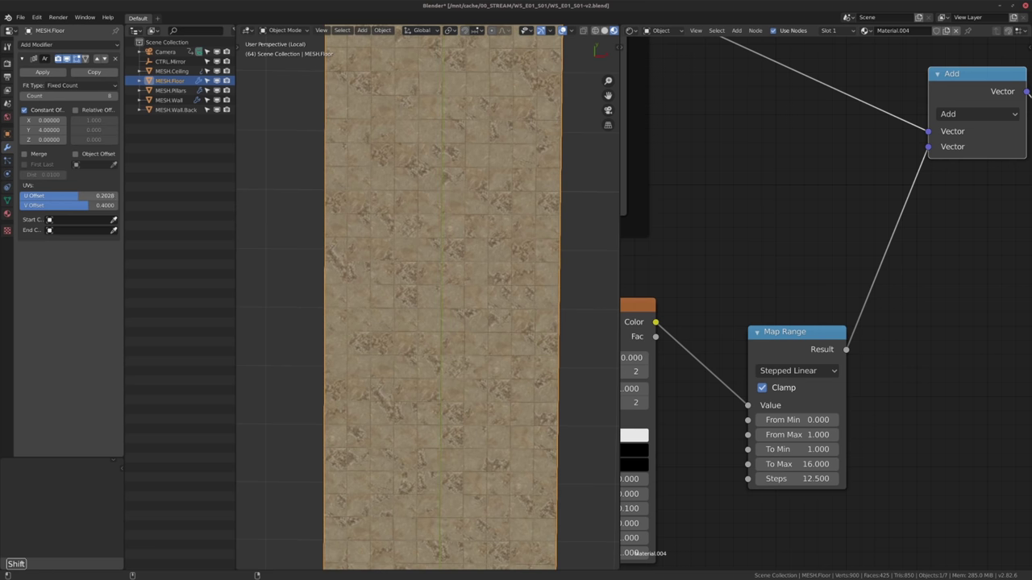
scroll(435, 305, "up", 9)
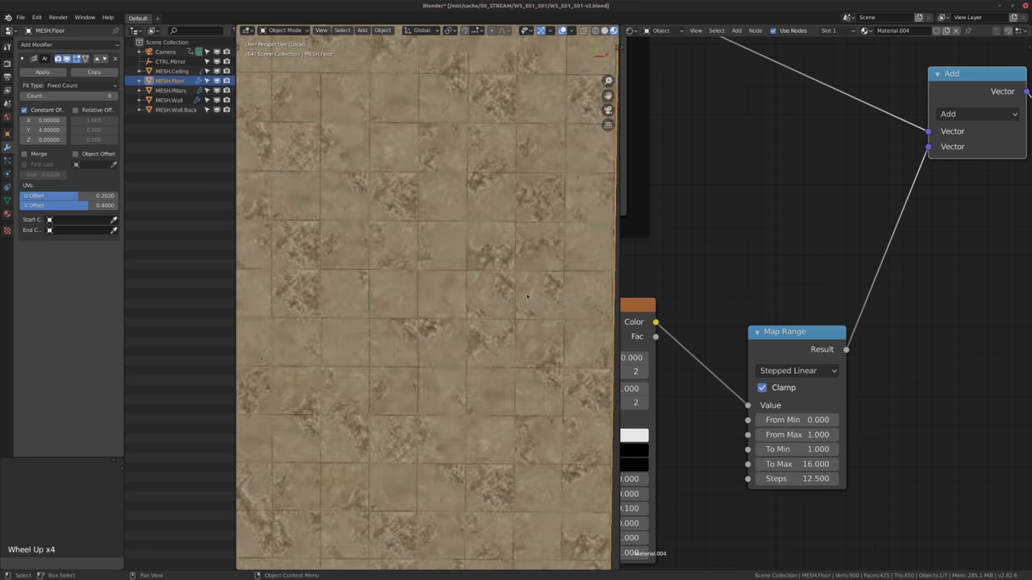
middle_click_drag(435, 305, 278, 238)
scroll(279, 238, "up", 3)
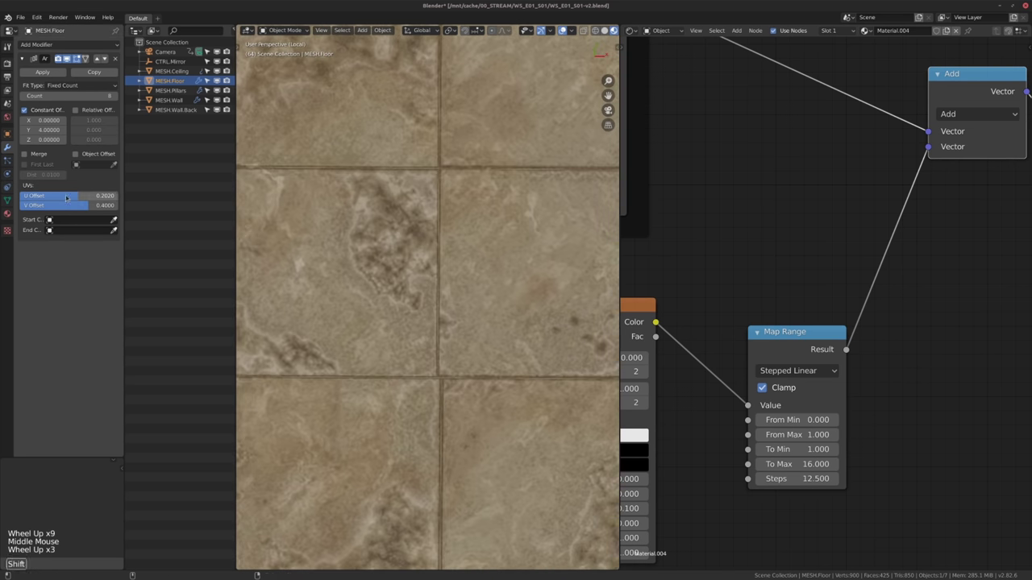
left_click_drag(81, 196, 79, 196, "shift")
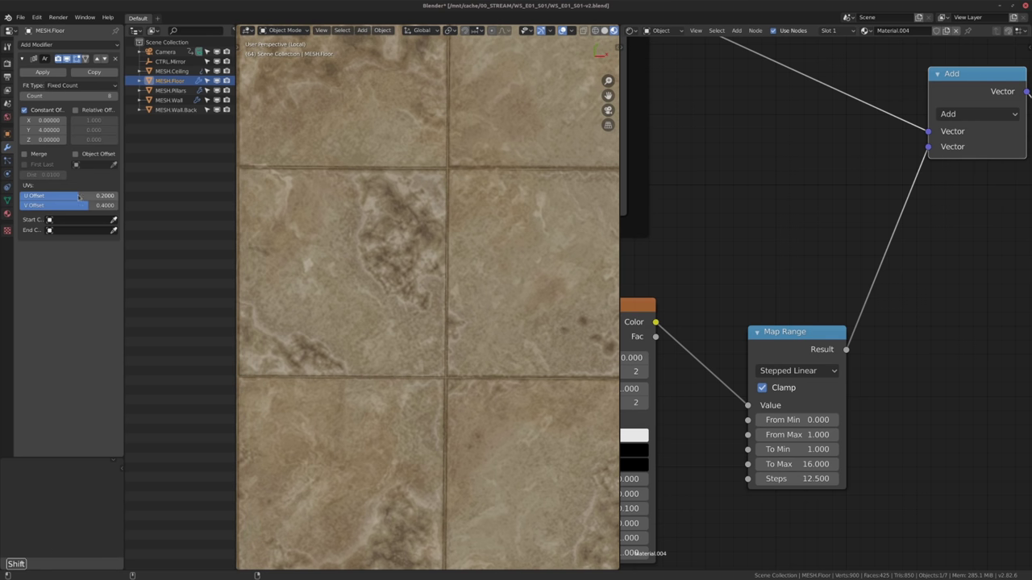
Examine the grout seams up close, the full floor from several angles, and the floor through the camera.
scroll(381, 338, "up", 5)
middle_click_drag(381, 339, 418, 320)
scroll(395, 335, "up", 1)
scroll(418, 320, "down", 13)
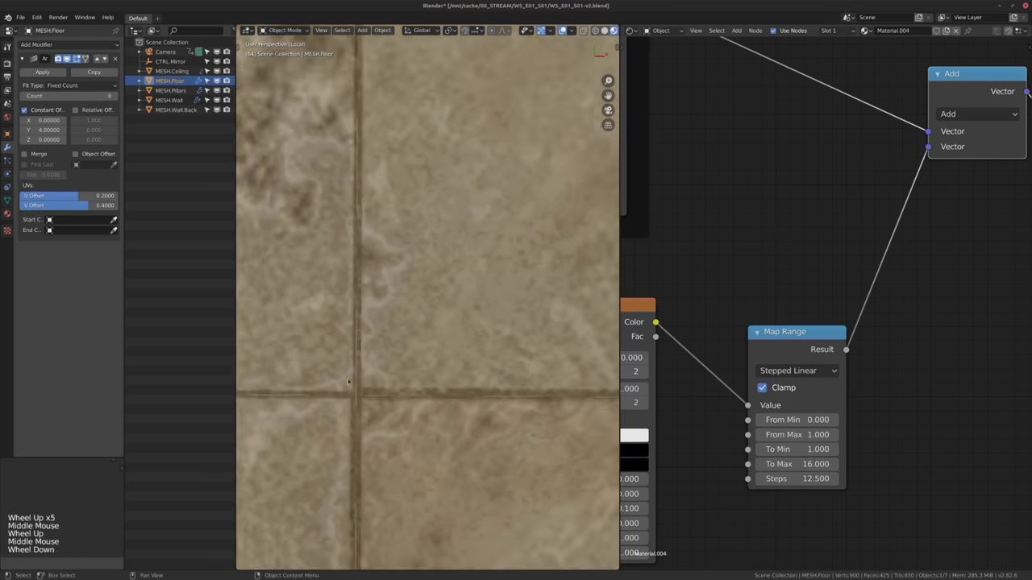
scroll(418, 320, "down", 6)
middle_click(419, 252, "alt")
scroll(404, 280, "down", 4)
middle_click_drag(419, 252, 354, 316)
middle_click(404, 278, "alt")
middle_click(411, 282, "alt")
scroll(355, 313, "down", 2)
scroll(363, 309, "up", 3)
middle_click(375, 307, "alt")
middle_click(355, 315, "alt")
key("KP_0")
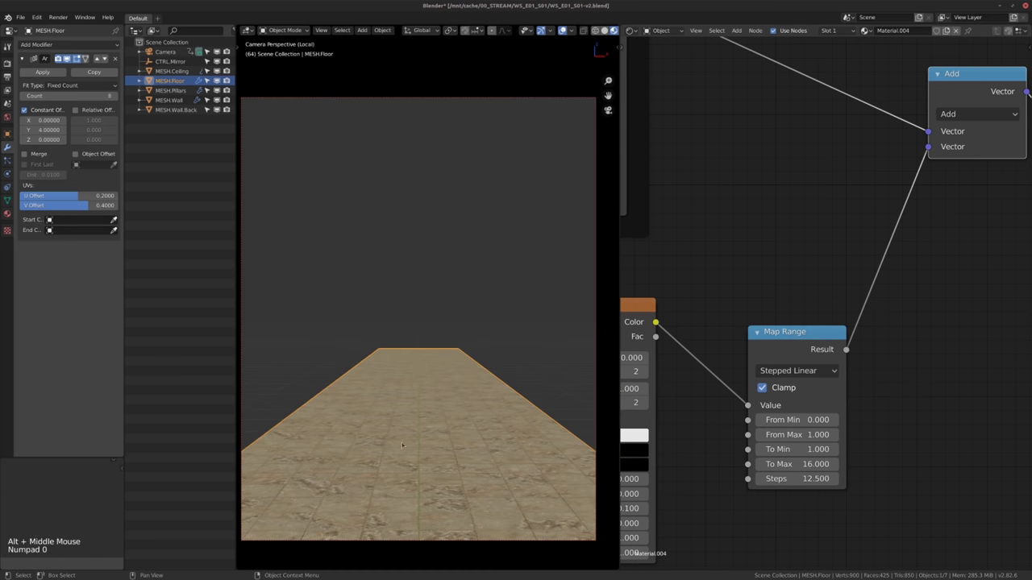
middle_click_drag(696, 503, 734, 471)
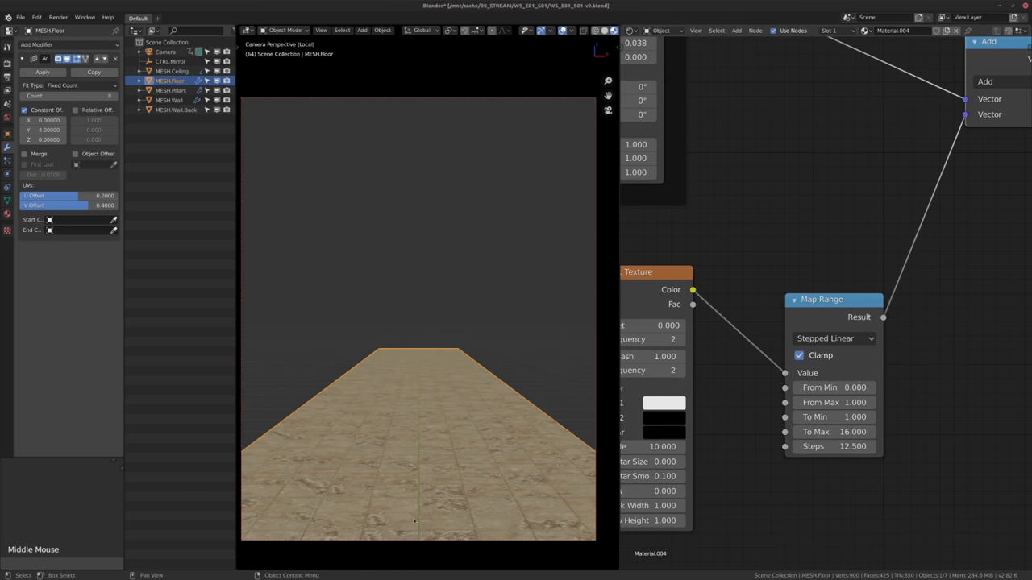
Set the floor Map Range's Steps to 10, play the camera animation to check the tiles, and return to the first frame.
middle_click_drag(818, 498, 804, 501)
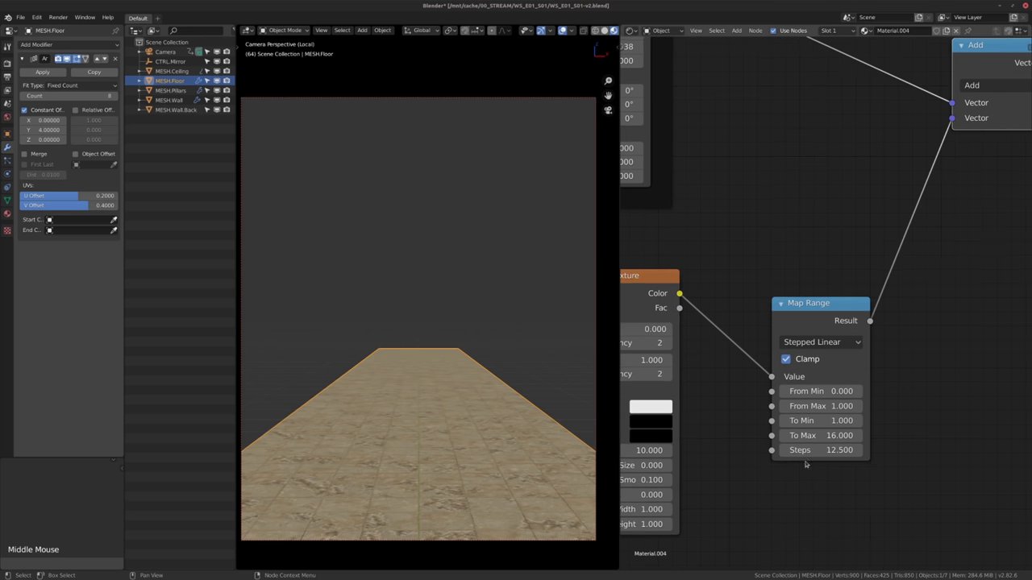
left_click_drag(847, 452, 813, 450)
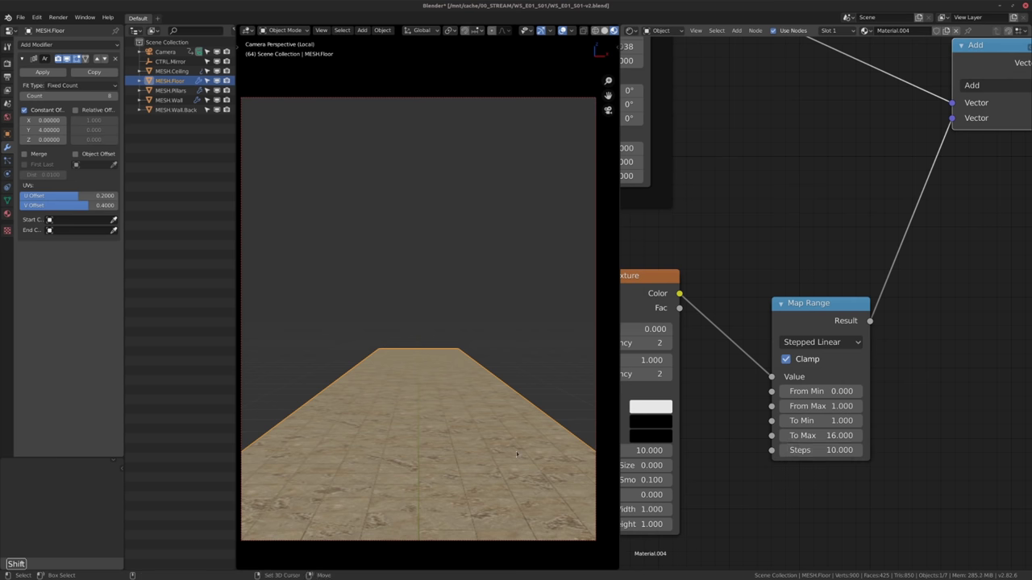
key("space")
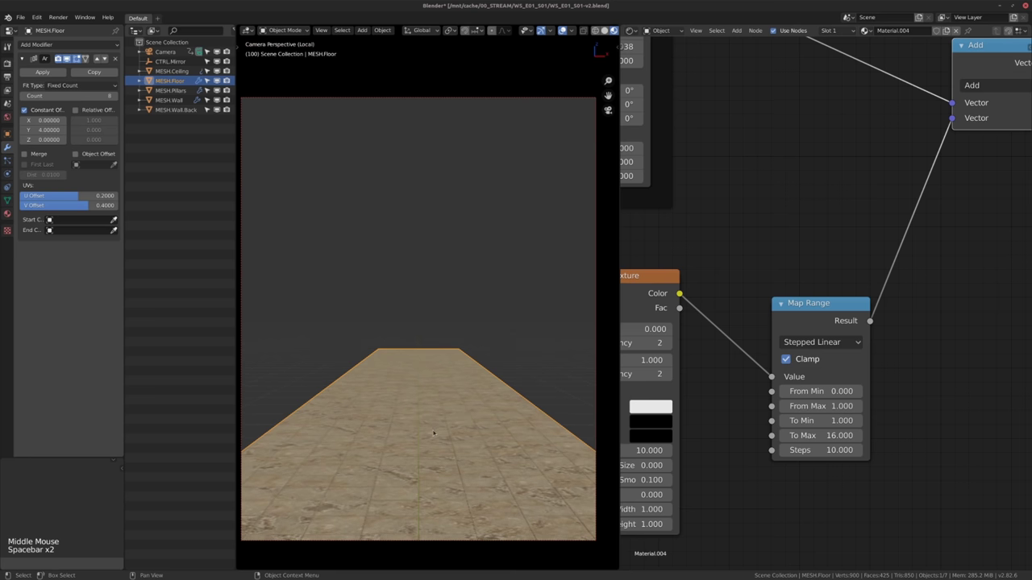
key("shift+Left")
scroll(722, 301, "down", 9)
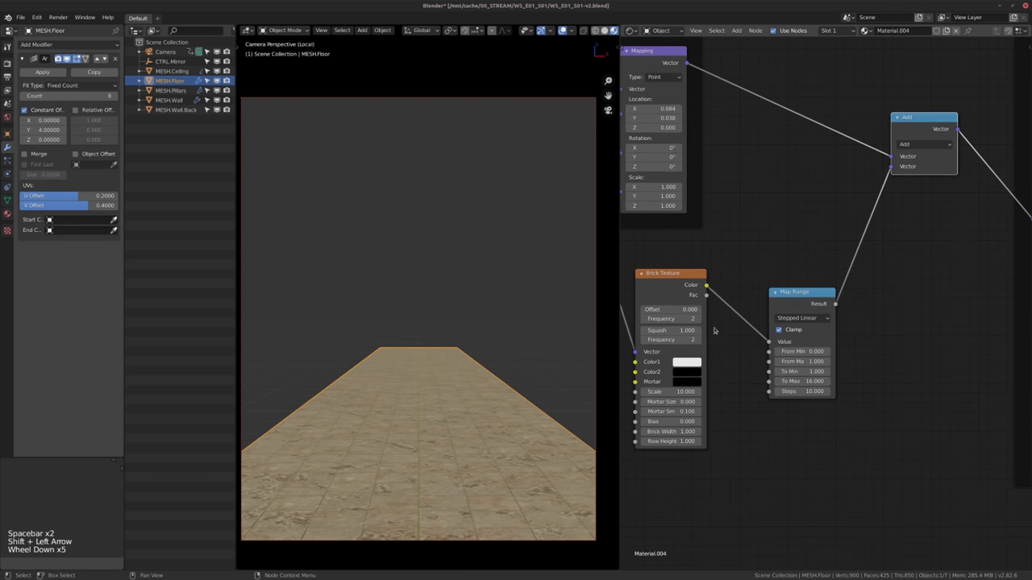
middle_click_drag(709, 291, 749, 326)
scroll(722, 301, "up", 3)
scroll(741, 314, "up", 1)
middle_click_drag(771, 417, 786, 363)
Leave the floor's local view, select the wall, and frame one of its concrete tile panels.
middle_click_drag(439, 351, 483, 385, "alt")
scroll(484, 385, "up", 1, "alt")
scroll(349, 311, "down", 2)
middle_click_drag(483, 385, 451, 290)
key("KP_Divide")
scroll(419, 306, "up", 1)
left_click(395, 345)
scroll(511, 292, "down", 4)
middle_click_drag(452, 290, 402, 295)
scroll(375, 279, "up", 4)
scroll(374, 280, "up", 4)
scroll(378, 314, "up", 2)
middle_click_drag(401, 295, 373, 321)
scroll(410, 317, "down", 1)
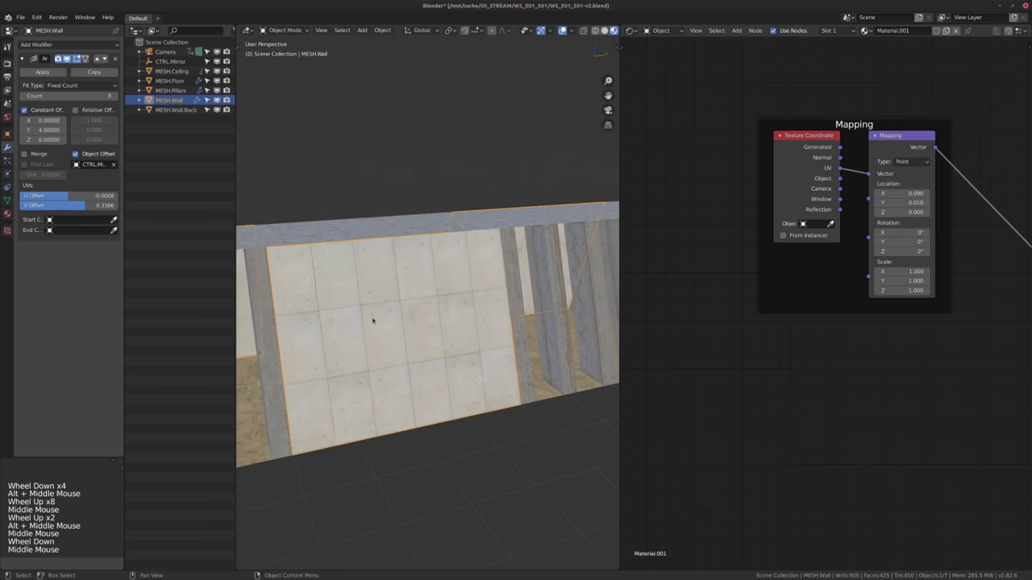
scroll(372, 320, "up", 1)
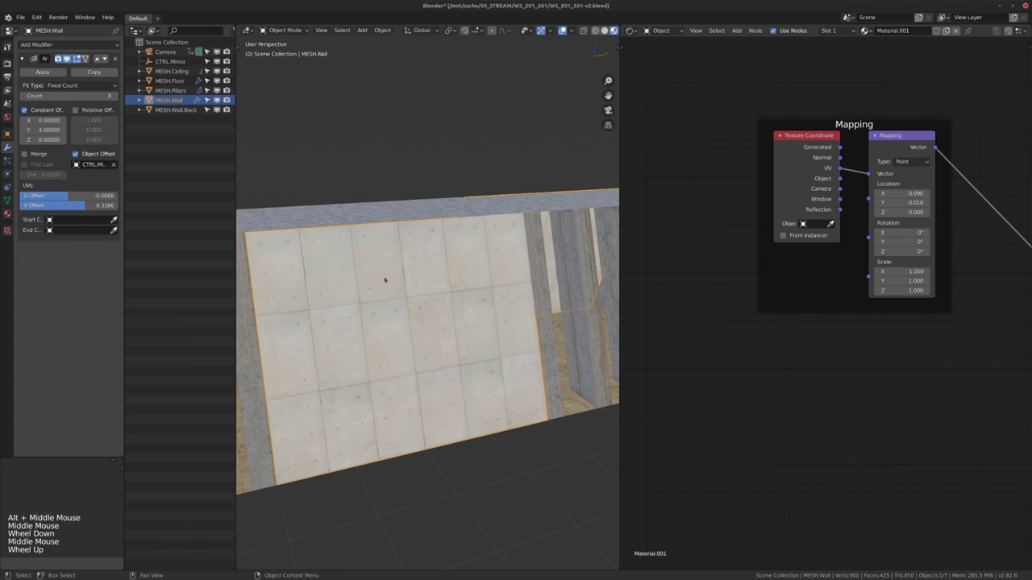
Add a Brick Texture node below the Mapping frame in the wall material.
middle_click_drag(806, 338, 738, 379)
scroll(760, 373, "down", 5)
scroll(757, 373, "down", 1)
scroll(726, 367, "up", 3)
key("shift+a")
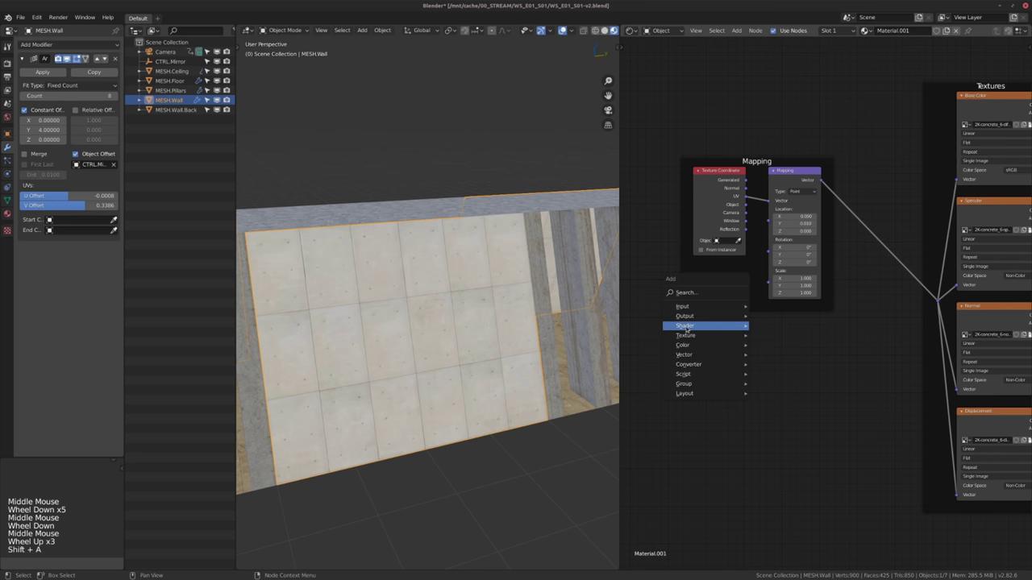
mouse_move(688, 337)
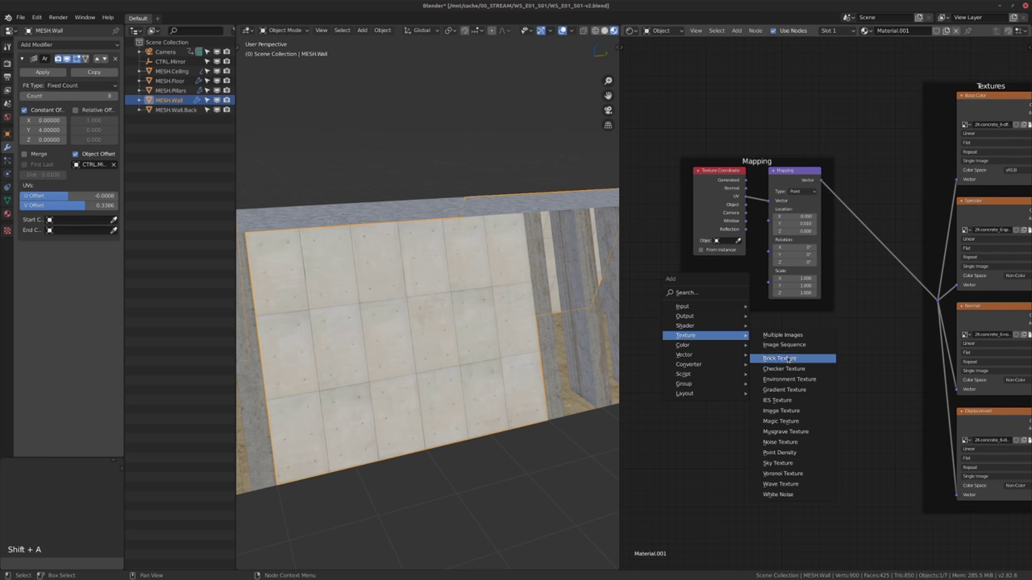
left_click(790, 359)
left_click(685, 357)
Shift the Mapping frame aside, connect the Texture Coordinate's UV output to the Brick Texture's Vector, and place the Brick Texture beneath Mapping.
middle_click_drag(685, 357, 788, 380)
left_click_drag(717, 154, 958, 351)
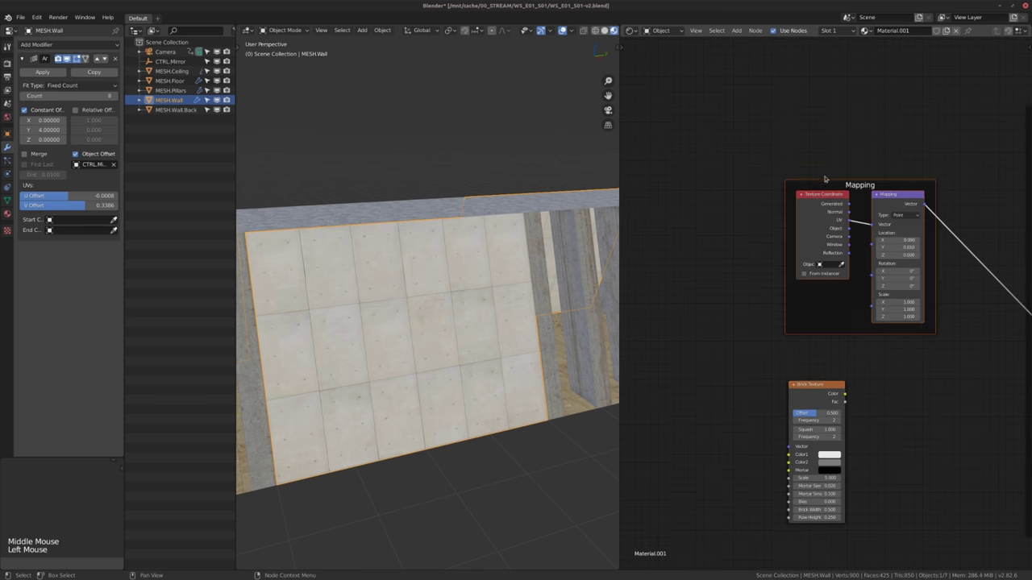
left_click_drag(839, 184, 643, 200)
middle_click_drag(762, 250, 823, 261)
scroll(818, 261, "up", 4)
middle_click_drag(701, 256, 696, 233)
left_click_drag(668, 202, 848, 497)
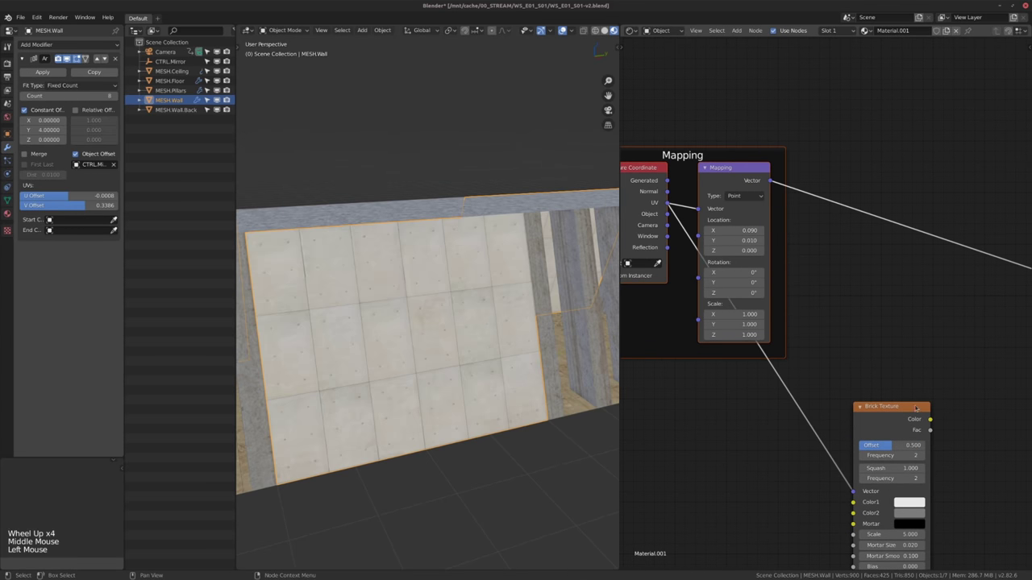
left_click_drag(916, 407, 792, 392)
middle_click_drag(792, 392, 767, 358)
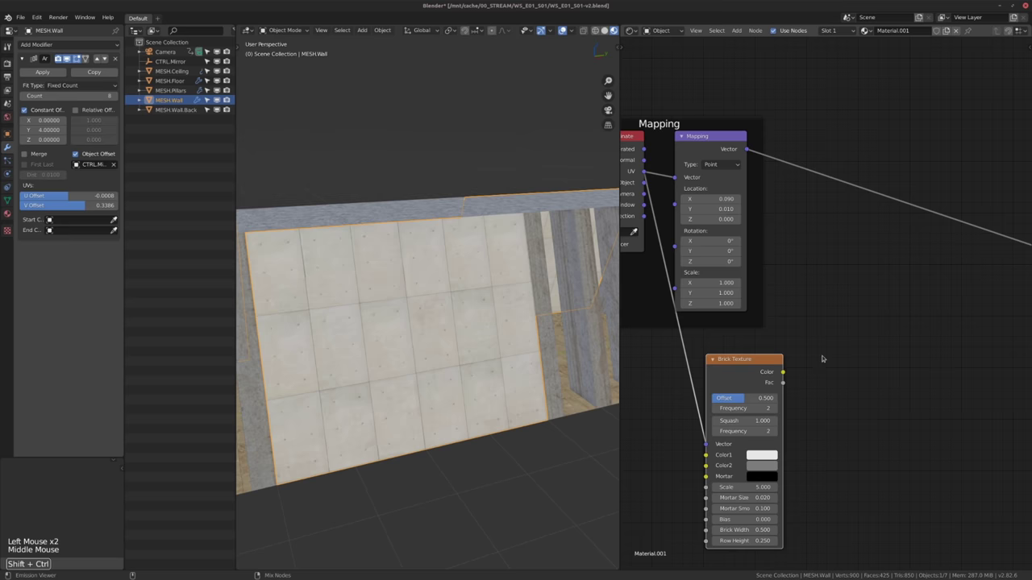
Preview the Brick Texture directly on the wall and examine its brick pattern against the panel.
left_click(756, 360, "ctrl+shift")
middle_click(468, 355, "ctrl+shift")
middle_click_drag(468, 354, 470, 319)
middle_click_drag(470, 319, 417, 311, "alt")
middle_click_drag(417, 311, 437, 325)
scroll(433, 316, "up", 2)
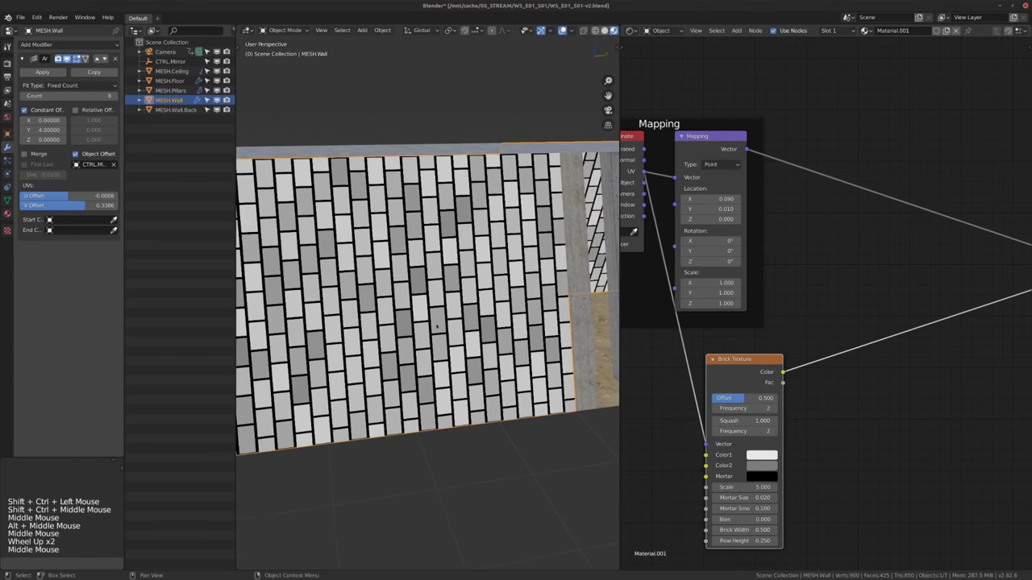
middle_click_drag(871, 475, 884, 435)
middle_click_drag(700, 408, 718, 422)
scroll(553, 363, "down", 1)
mouse_move(505, 348)
middle_mouse_down()
mouse_move(553, 363)
mouse_move(519, 358)
middle_mouse_up()
middle_click_drag(519, 358, 521, 370)
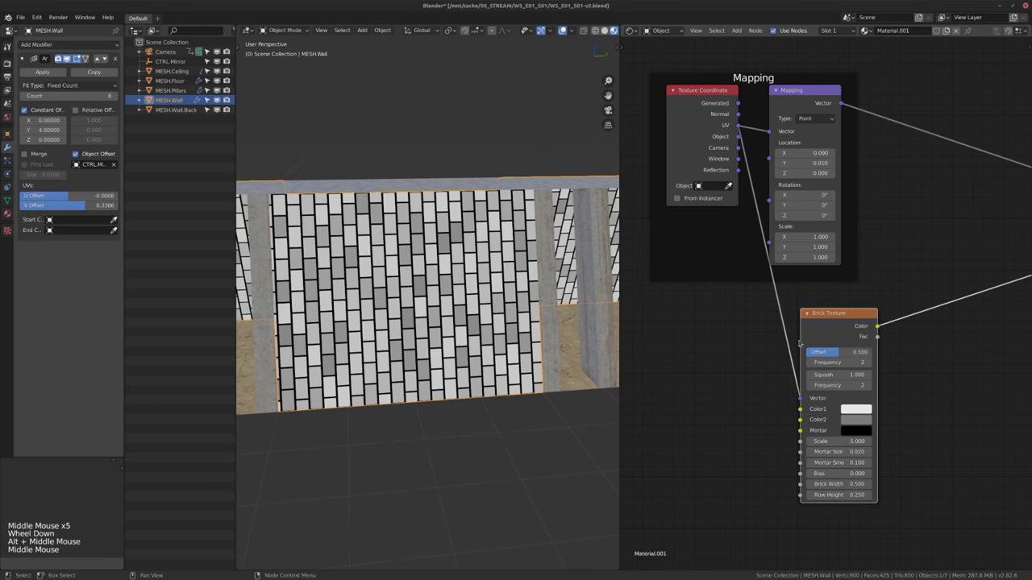
middle_click_drag(842, 315, 845, 323)
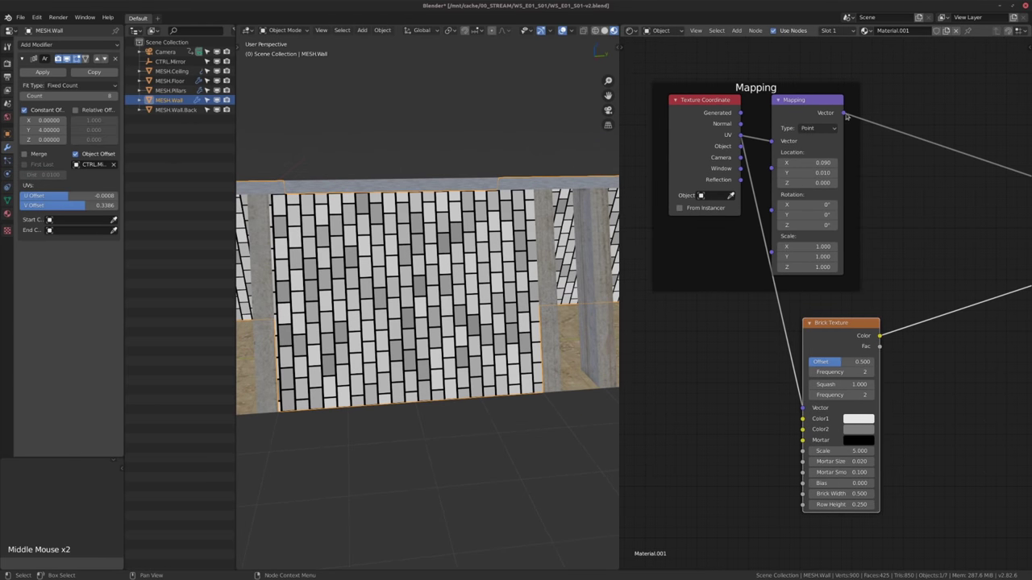
Try feeding the Brick Texture's Vector from the Mapping node's output instead of UV and inspect the wall.
left_click_drag(847, 117, 908, 273)
left_click_drag(799, 411, 802, 408)
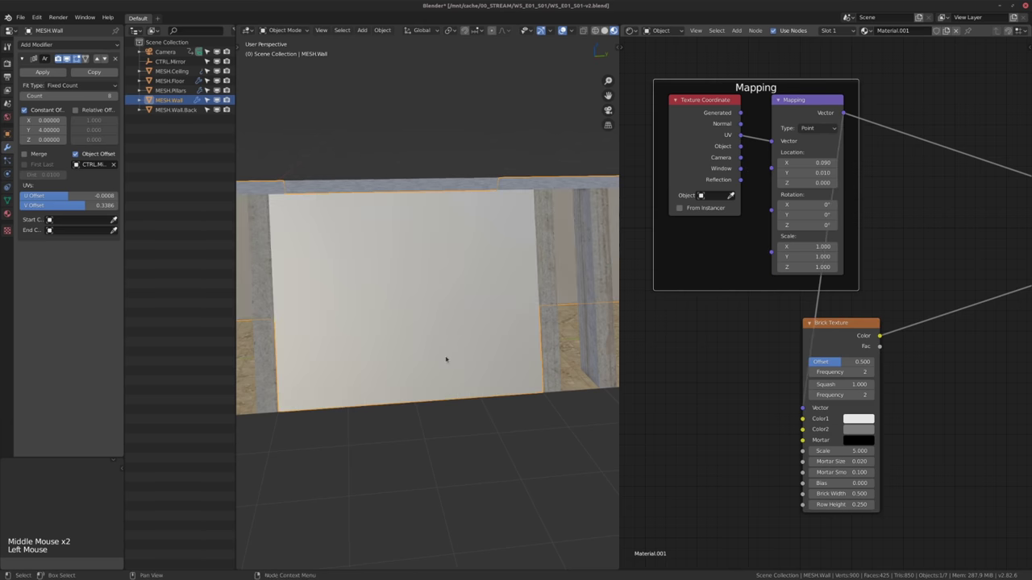
middle_click_drag(447, 349, 602, 415)
scroll(419, 339, "up", 3)
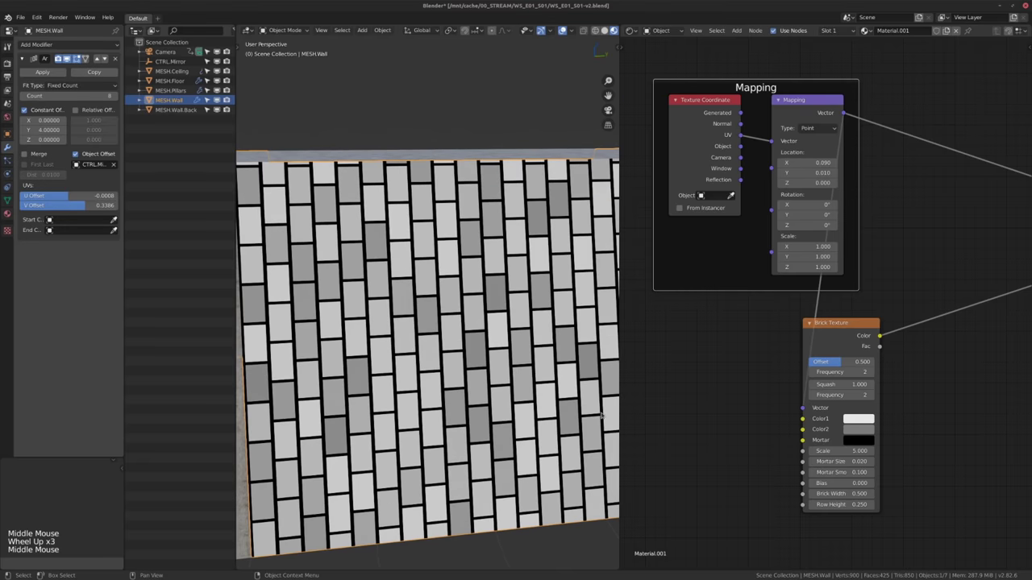
middle_click_drag(806, 395, 813, 425)
left_click_drag(762, 297, 653, 307)
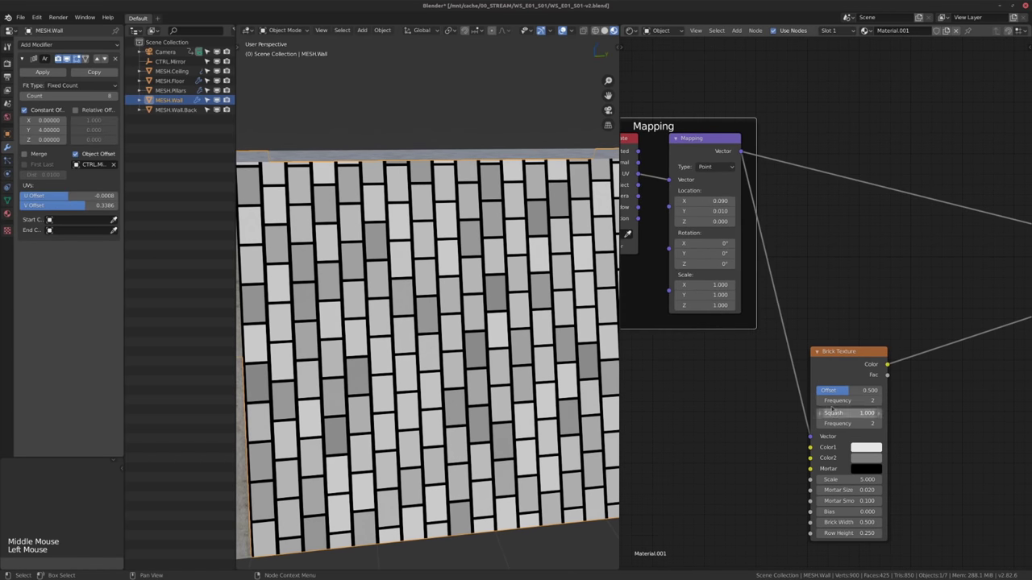
Set the wall Brick Texture's Scale to 6 and Row Height to 1.
scroll(794, 401, "up", 1)
middle_click_drag(905, 472, 786, 412)
scroll(793, 401, "up", 1)
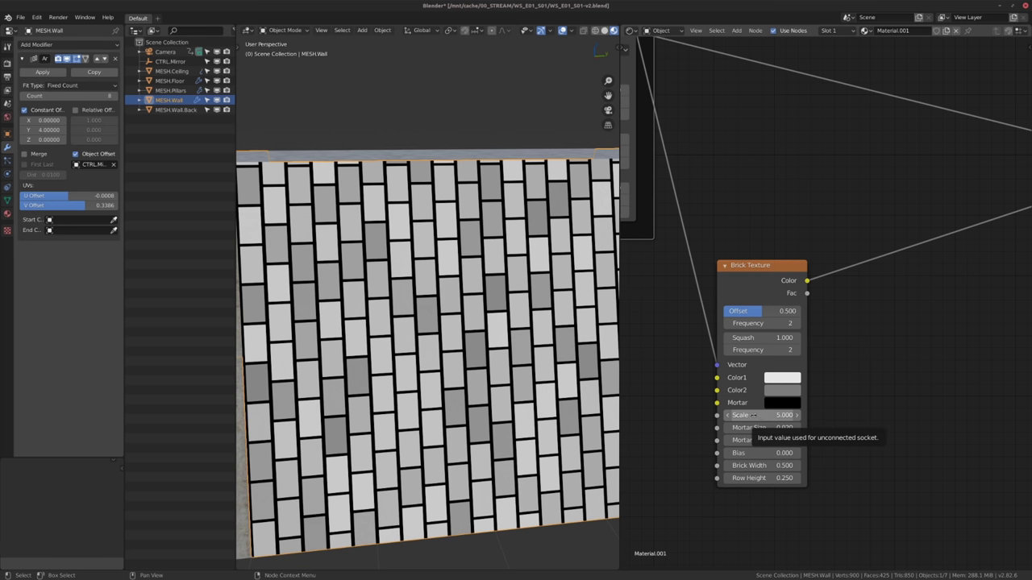
left_click(756, 415)
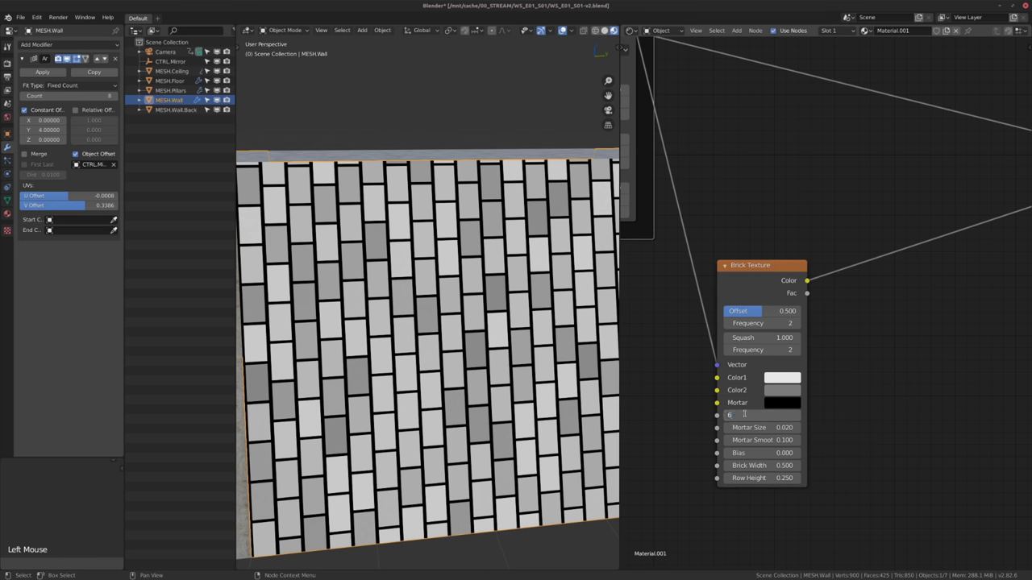
type("6")
key("Return")
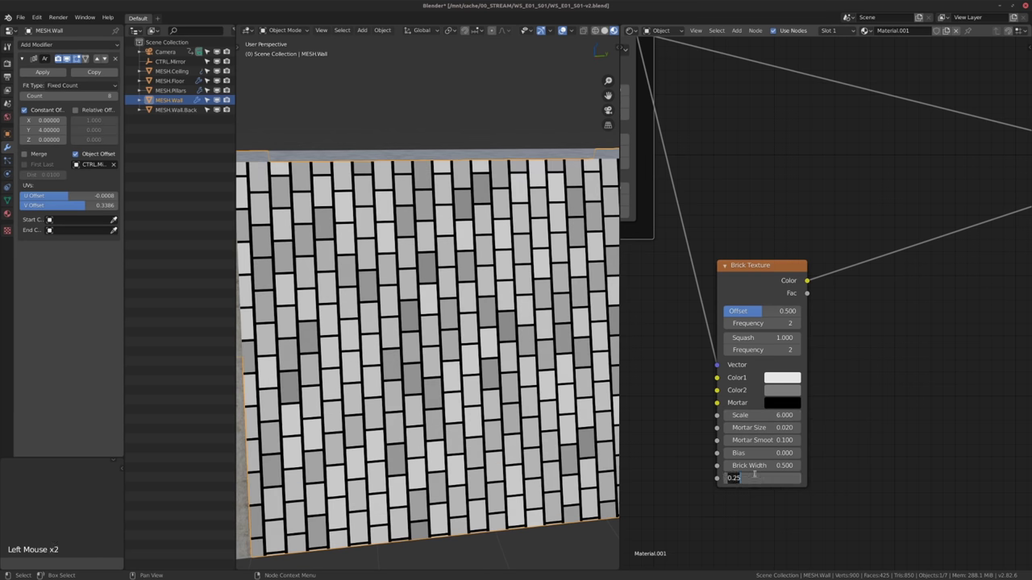
type("1")
key("Return")
scroll(431, 263, "down", 2)
middle_click(403, 278, "alt")
middle_click_drag(391, 285, 407, 292)
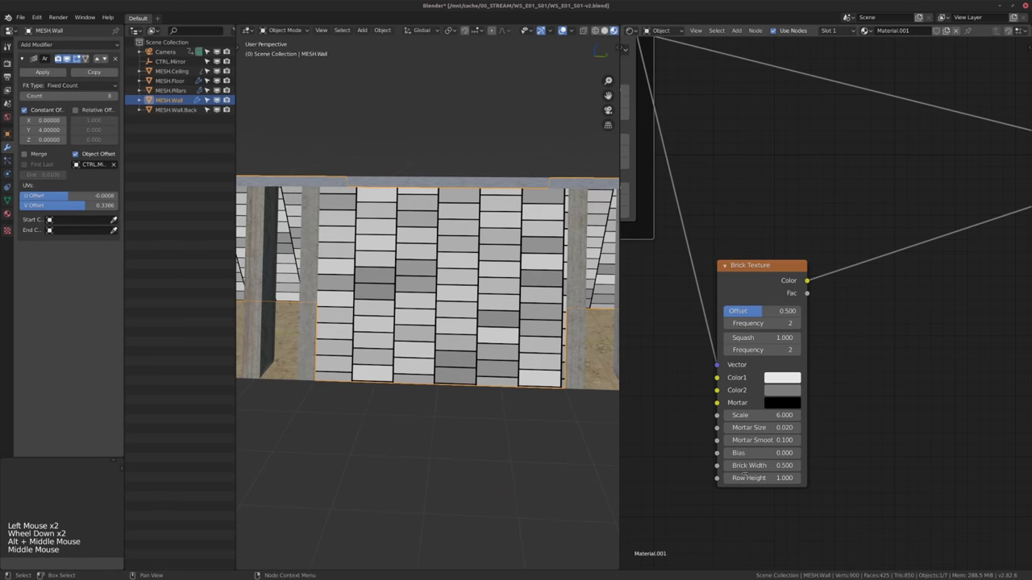
Set the Brick Texture's Brick Width to 2 and Offset to 0 to form a straight tile grid.
left_click(761, 468)
type("2")
key("Return")
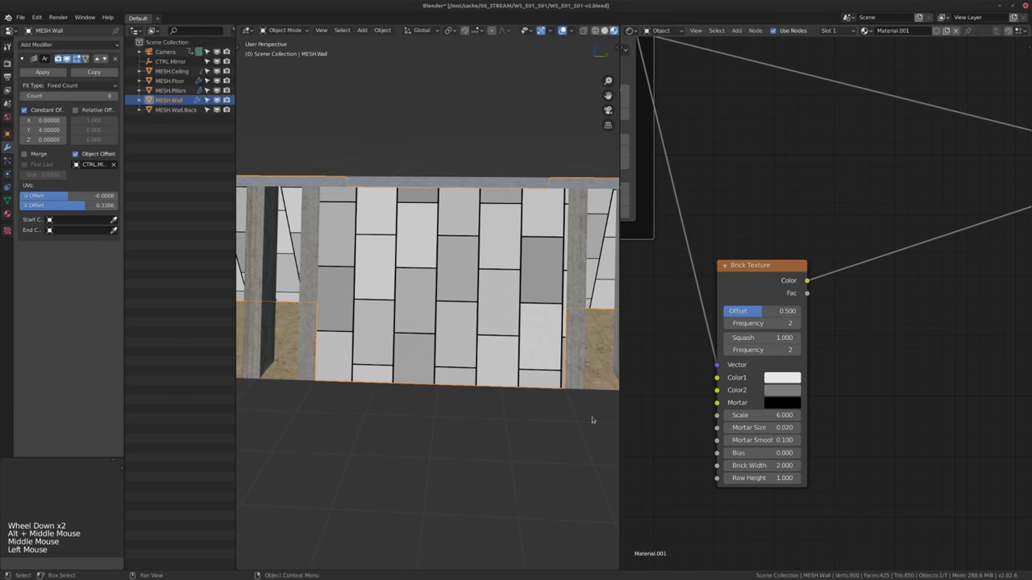
left_click_drag(762, 311, 716, 311)
middle_click(476, 295, "alt")
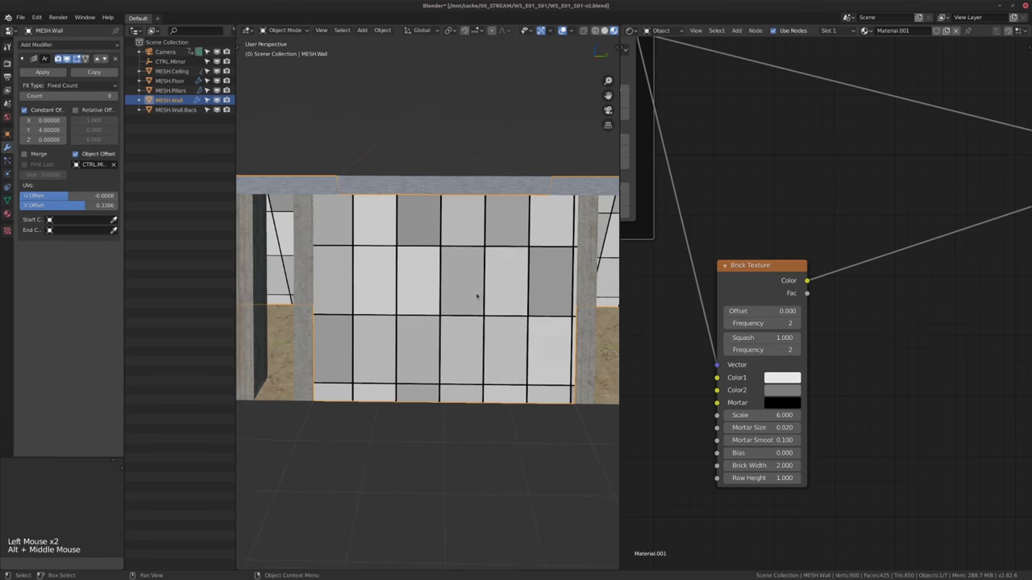
middle_click_drag(477, 295, 545, 333)
scroll(476, 297, "up", 1)
Reconnect the Texture Coordinate's UV output to the Brick Texture's Vector, replacing the link from Mapping.
middle_click_drag(681, 297, 805, 338)
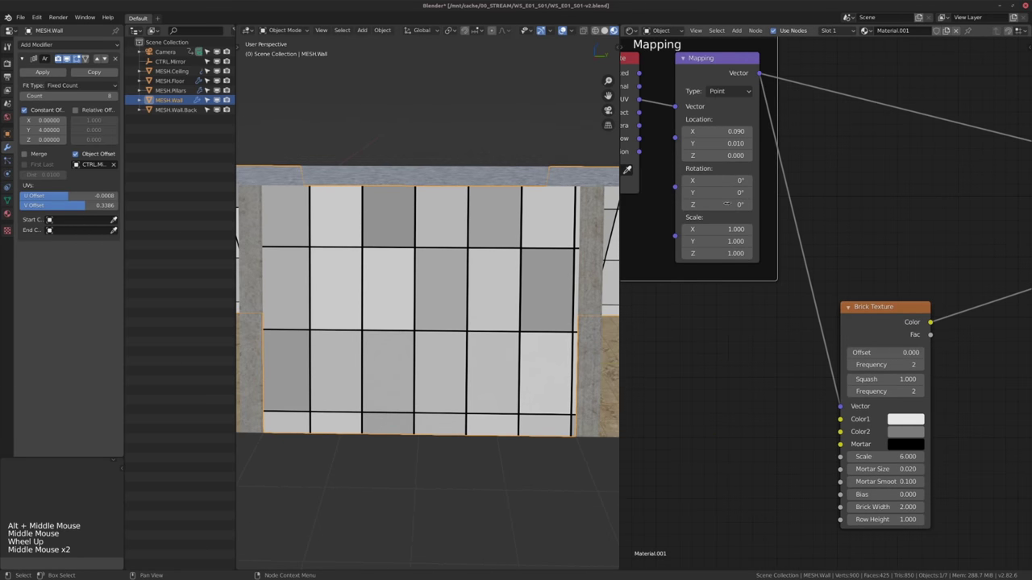
middle_click_drag(727, 204, 744, 214)
left_click(731, 172)
left_click_drag(870, 428, 867, 422)
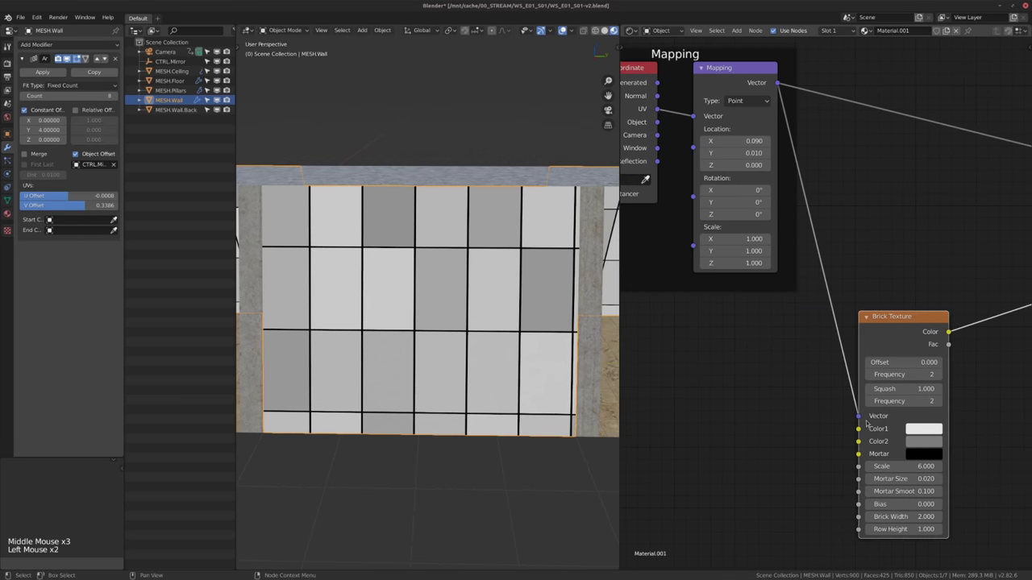
left_click_drag(657, 108, 859, 416)
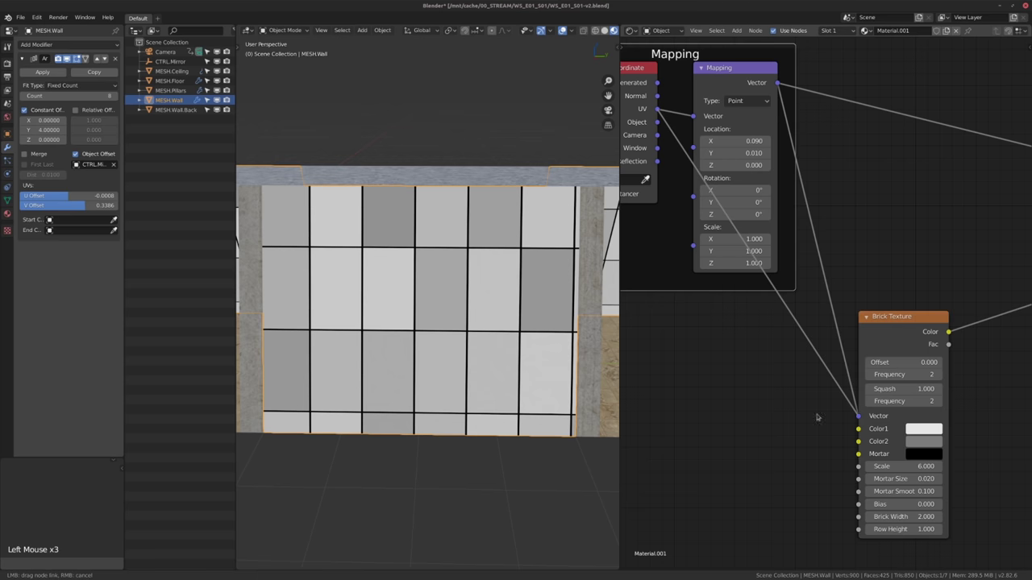
mouse_move(764, 384)
middle_mouse_down()
mouse_move(750, 362)
mouse_move(770, 375)
middle_mouse_up()
scroll(753, 362, "up", 1)
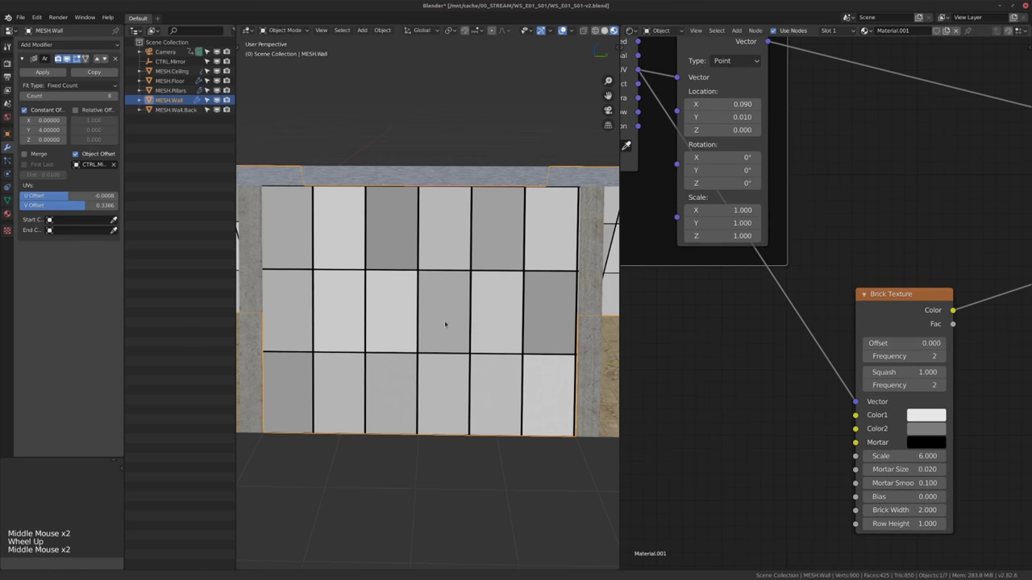
Set the Brick Texture's Mortar Size to 0 and check the seamless grid on the wall.
middle_click(445, 324, "alt")
left_click(867, 469)
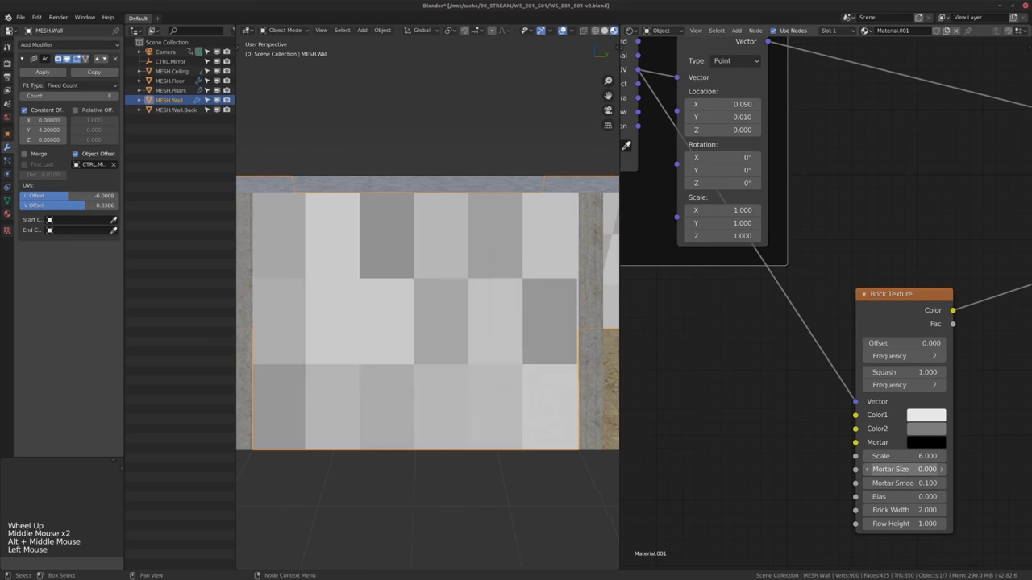
middle_click_drag(530, 315, 490, 350)
scroll(511, 329, "up", 2)
scroll(508, 343, "down", 2)
scroll(490, 350, "down", 1)
middle_click_drag(792, 352, 766, 385)
Switch the wall preview from the Brick Texture back to its concrete material.
scroll(794, 325, "down", 2)
middle_click_drag(794, 325, 880, 330)
middle_click_drag(768, 332, 669, 277)
scroll(669, 276, "down", 2)
scroll(804, 351, "down", 6)
middle_click_drag(942, 325, 875, 382)
left_click_drag(773, 358, 714, 367)
middle_click_drag(848, 375, 736, 402)
scroll(738, 389, "up", 1)
middle_click_drag(885, 371, 793, 378)
left_click(719, 365, "ctrl+shift")
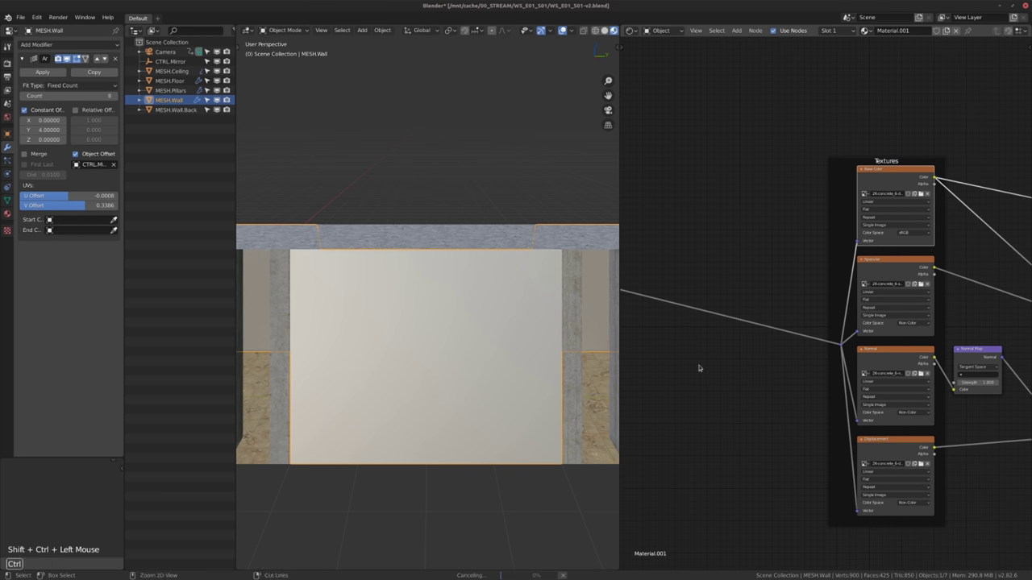
mouse_move(720, 365)
middle_mouse_down()
mouse_move(756, 352)
mouse_move(777, 362)
middle_mouse_up()
scroll(755, 352, "up", 2)
Insert a Vector Math Add node after Mapping and connect the Brick Texture's Color to its second Vector input.
key("shift+a")
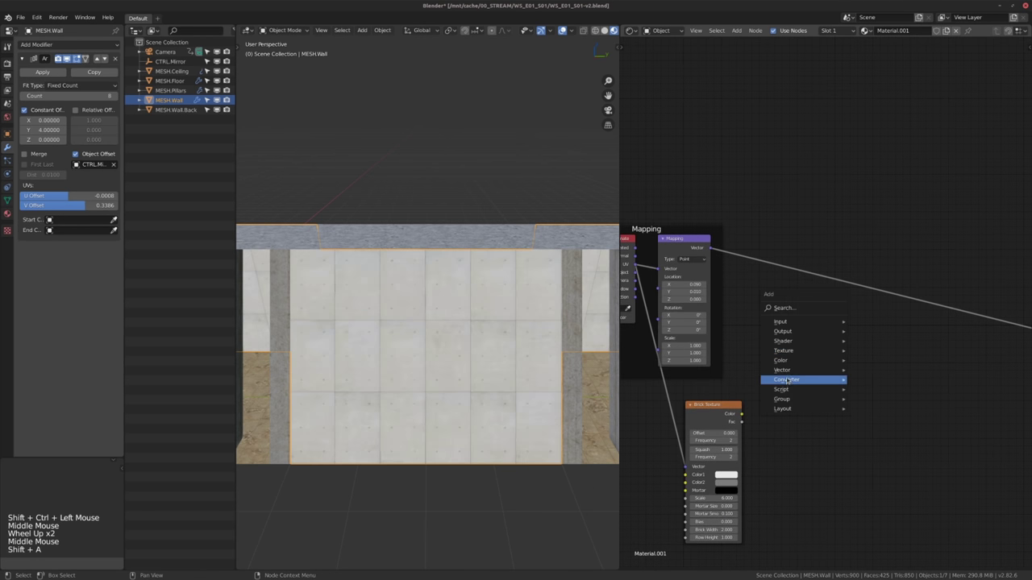
mouse_move(788, 381)
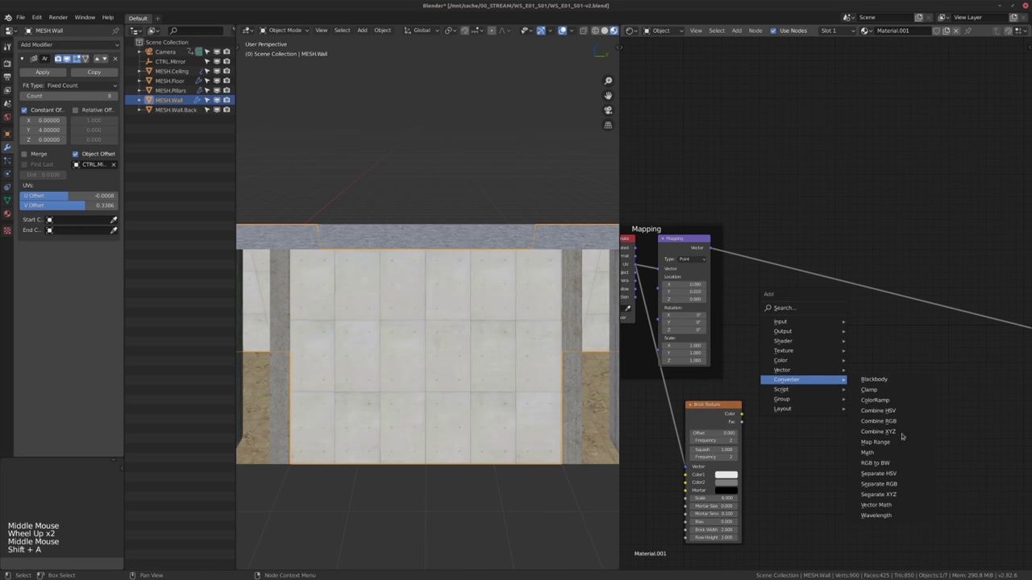
left_click(879, 504)
left_click(830, 377)
scroll(813, 379, "up", 2)
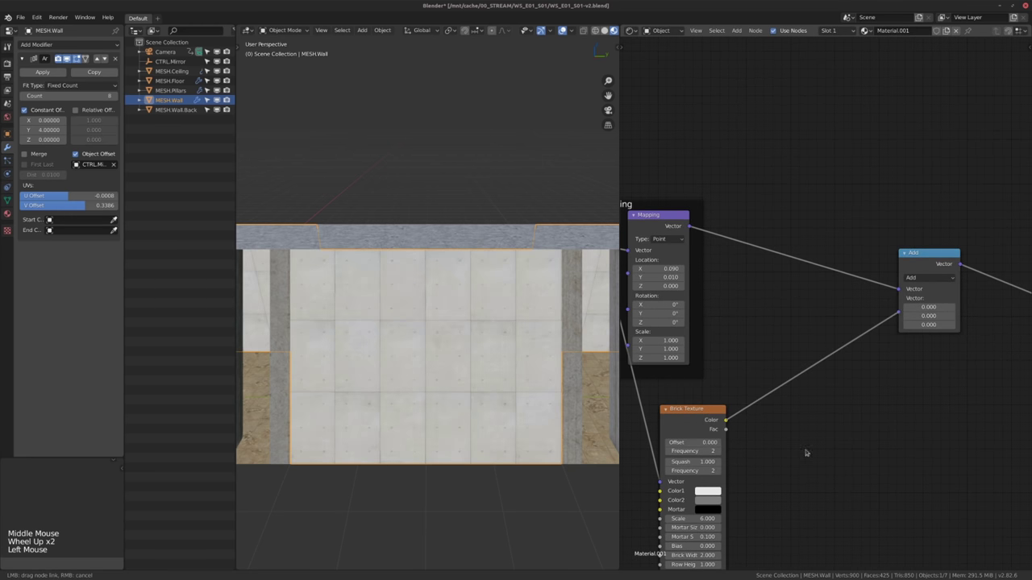
Set the wall Brick Texture's Color2 to black.
middle_click_drag(805, 453, 812, 429)
left_click(722, 478)
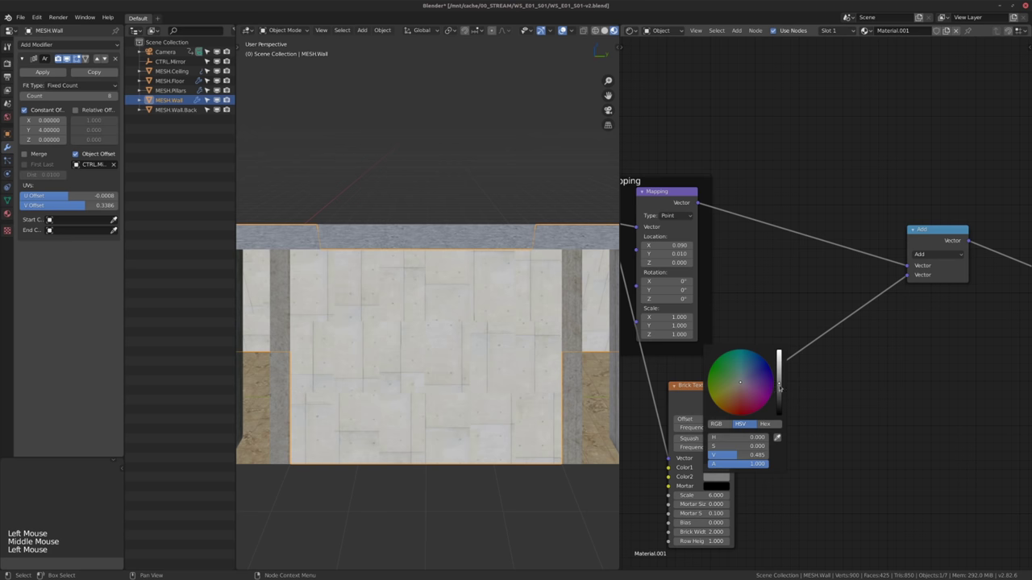
left_click_drag(780, 388, 779, 414)
middle_click_drag(822, 387, 807, 382)
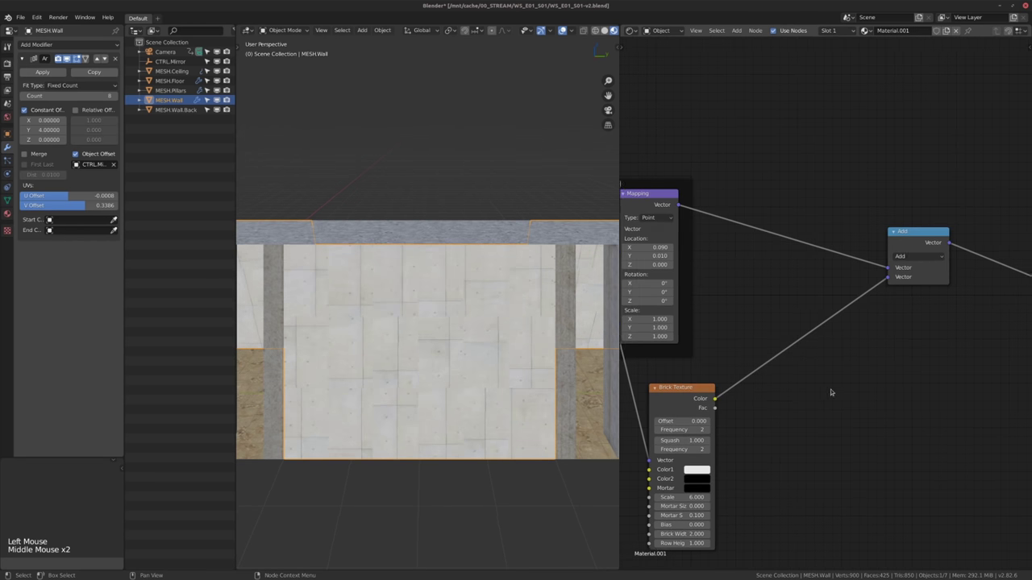
Insert a Map Range node between the Brick Texture's Color and the Add node's second Vector input.
scroll(807, 382, "up", 2)
key("shift+a")
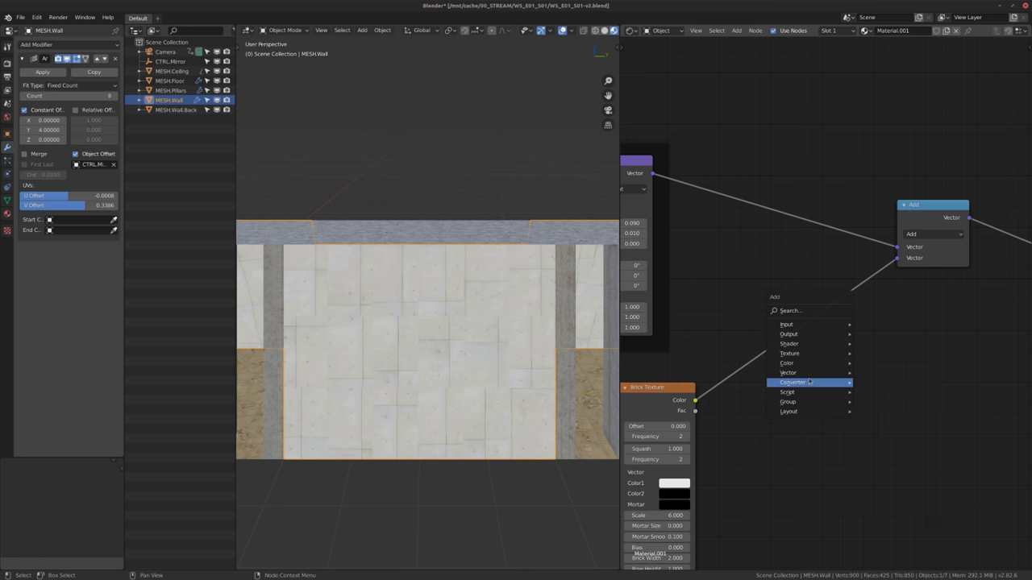
left_click(883, 446)
left_click(865, 391)
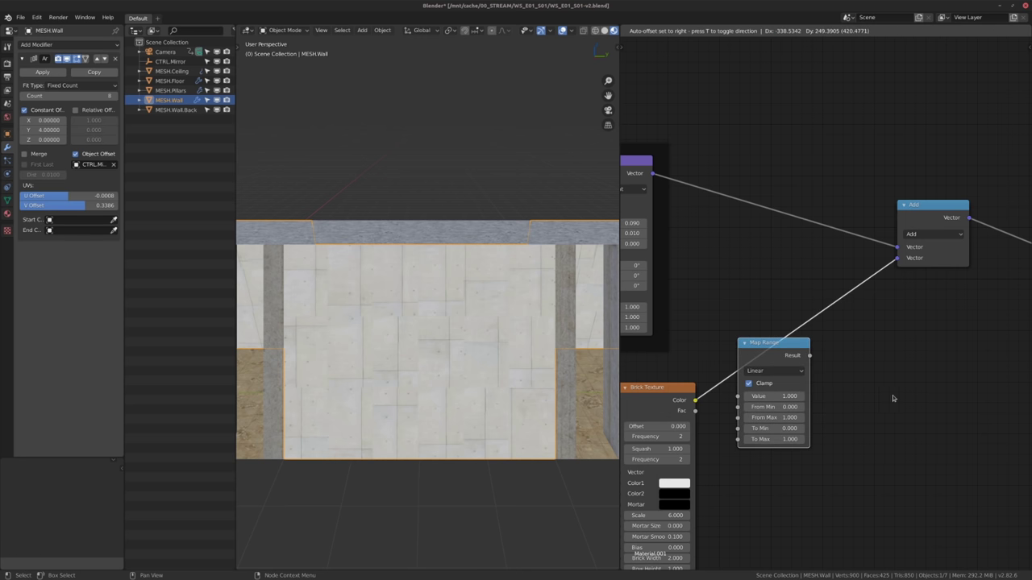
middle_click_drag(864, 407, 888, 429)
scroll(872, 409, "up", 2)
Set the Map Range node's To Max to 3.
left_click(793, 447)
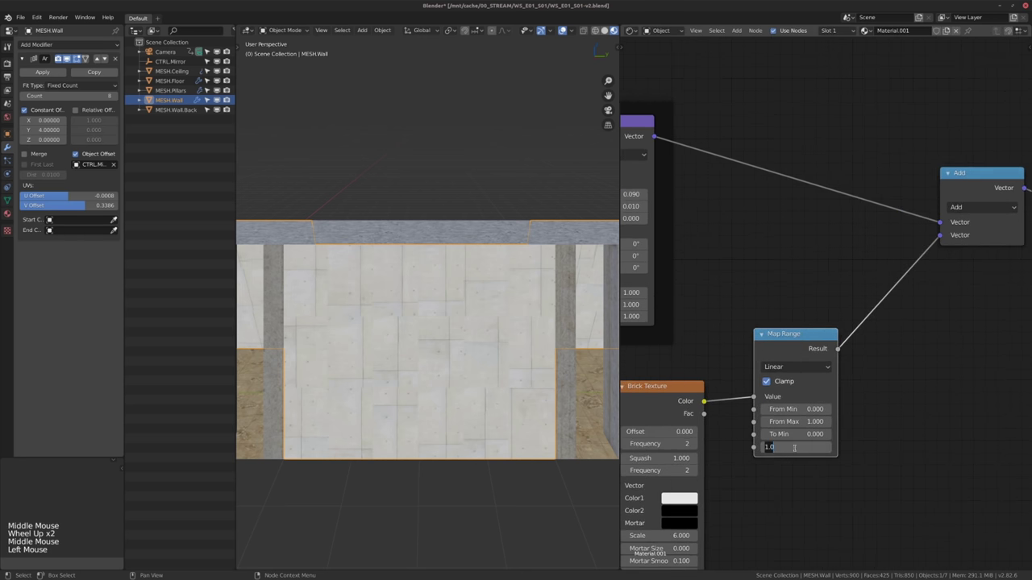
key("Return")
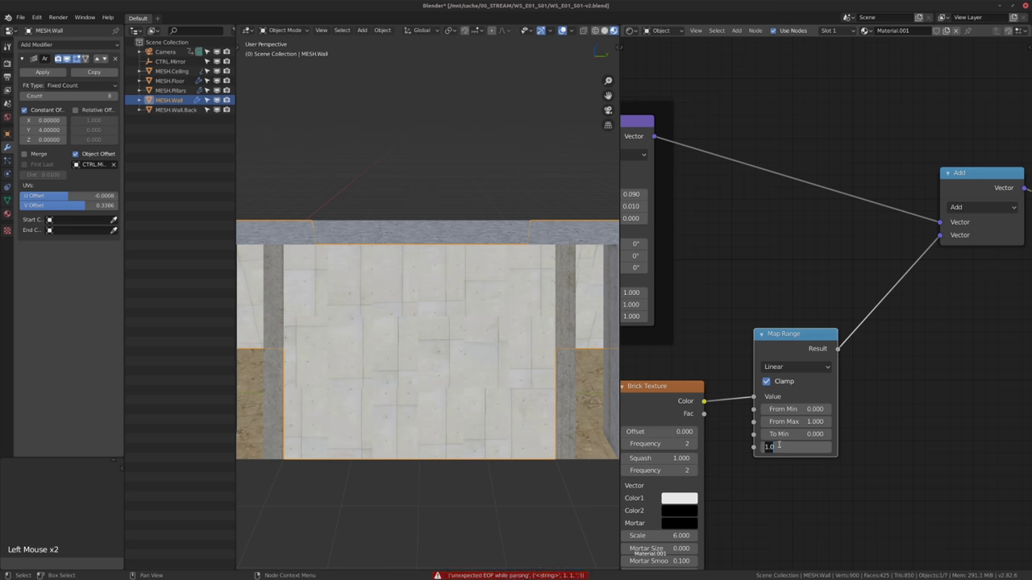
key("Return")
middle_click_drag(776, 445, 826, 344)
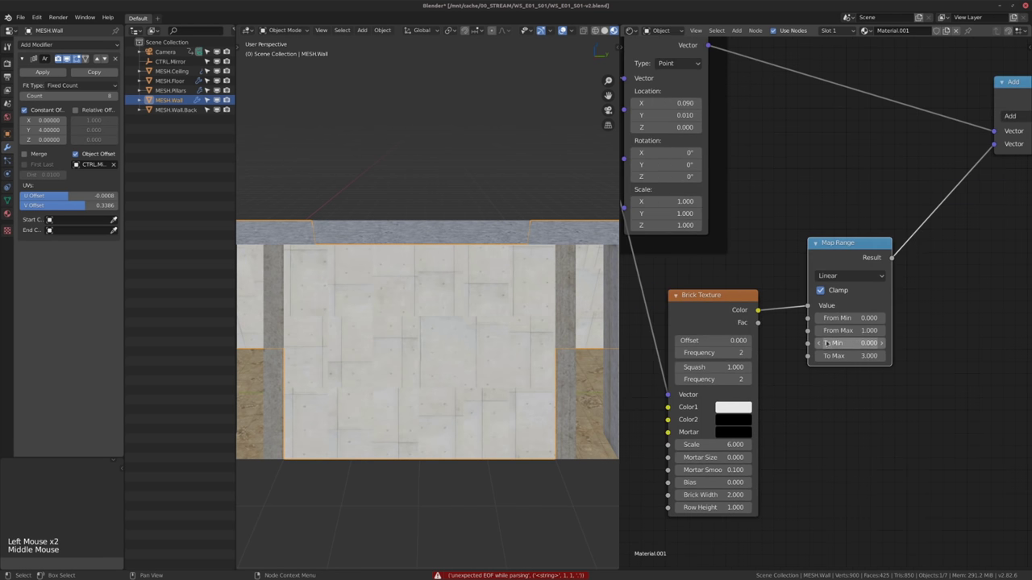
Change the Map Range interpolation to Stepped Linear and set its Steps to 3, checking the tiles up close on the wall.
left_click(836, 276)
left_click(842, 303)
scroll(821, 300, "up", 3)
middle_click_drag(842, 303, 821, 327)
left_click_drag(832, 381, 804, 382, "shift")
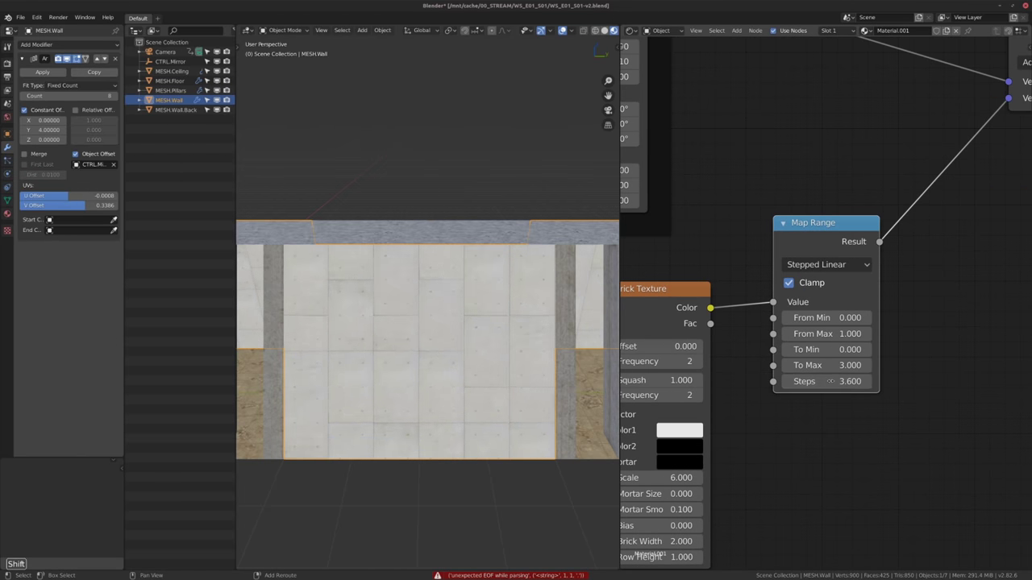
mouse_move(435, 346)
middle_mouse_down()
mouse_move(481, 344)
mouse_move(476, 365)
mouse_move(440, 360)
middle_mouse_up()
middle_click(473, 357, "alt")
scroll(472, 357, "up", 2)
scroll(481, 343, "down", 1)
left_click_drag(830, 382, 789, 381, "shift")
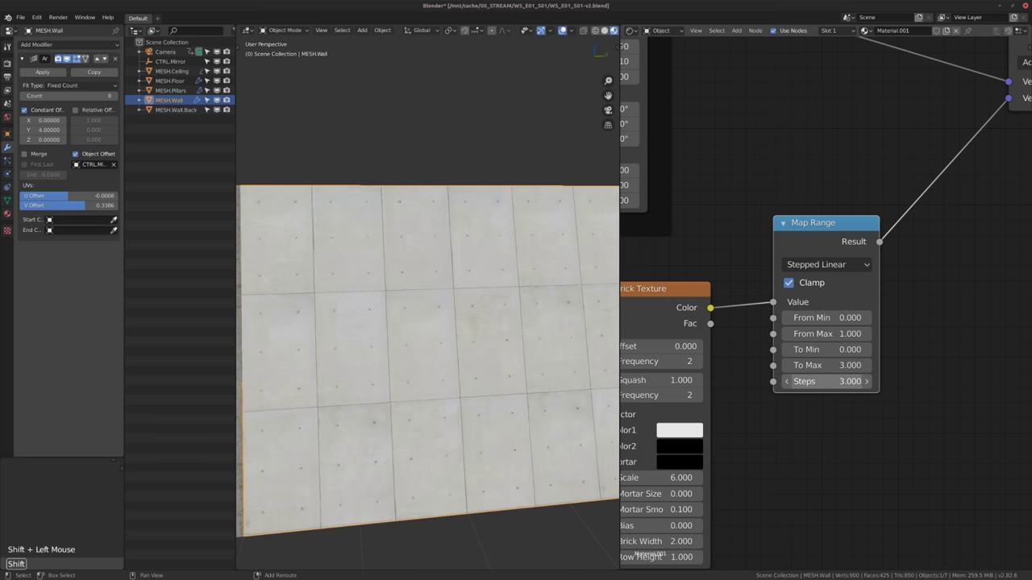
Mute and unmute the Add node to compare the wall tiles with and without the offset.
scroll(889, 339, "down", 1)
middle_click_drag(927, 256, 875, 353)
scroll(889, 339, "down", 5)
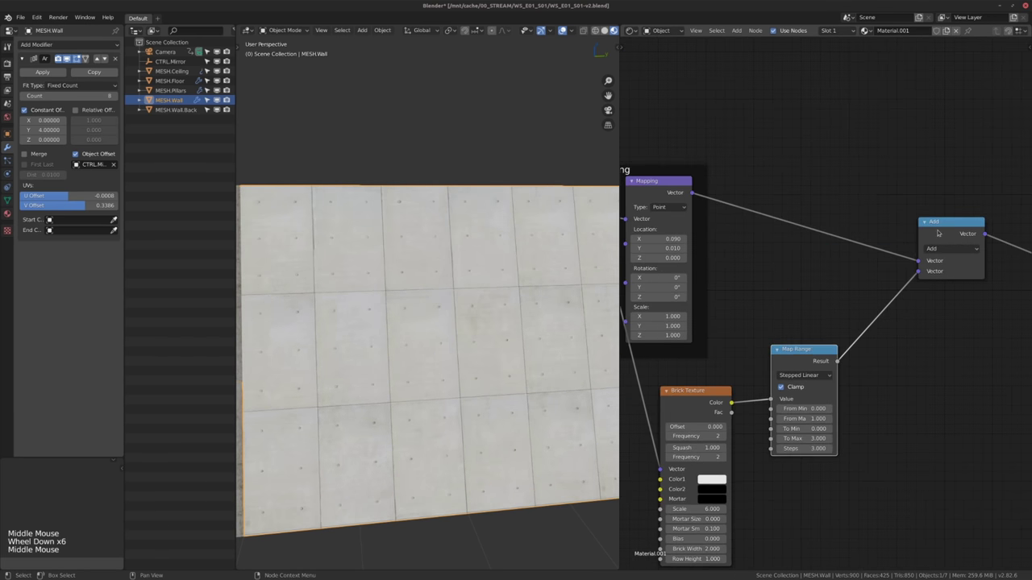
left_click(937, 233)
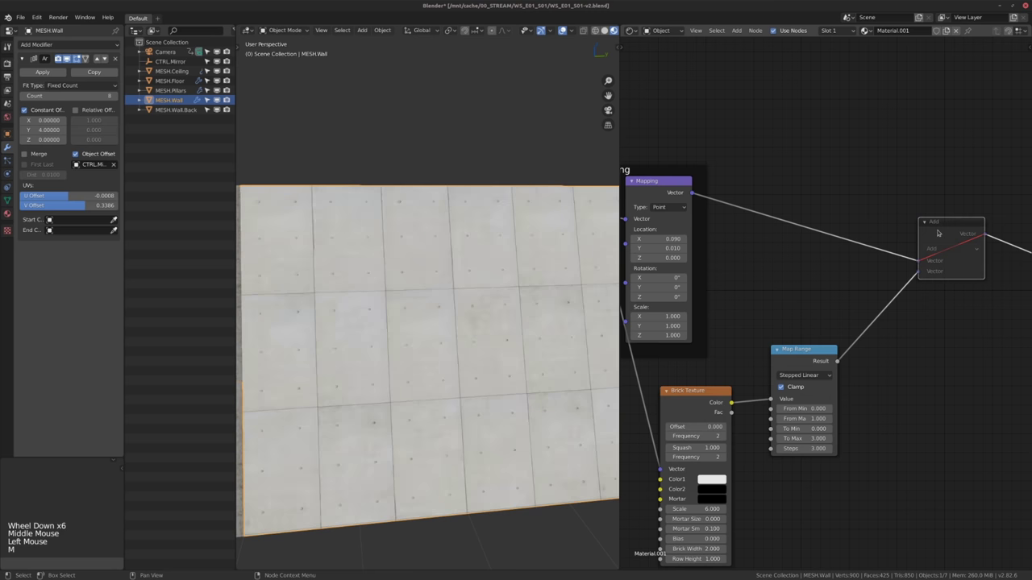
key("m")
key("m")
key("m")
middle_click_drag(877, 403, 877, 374)
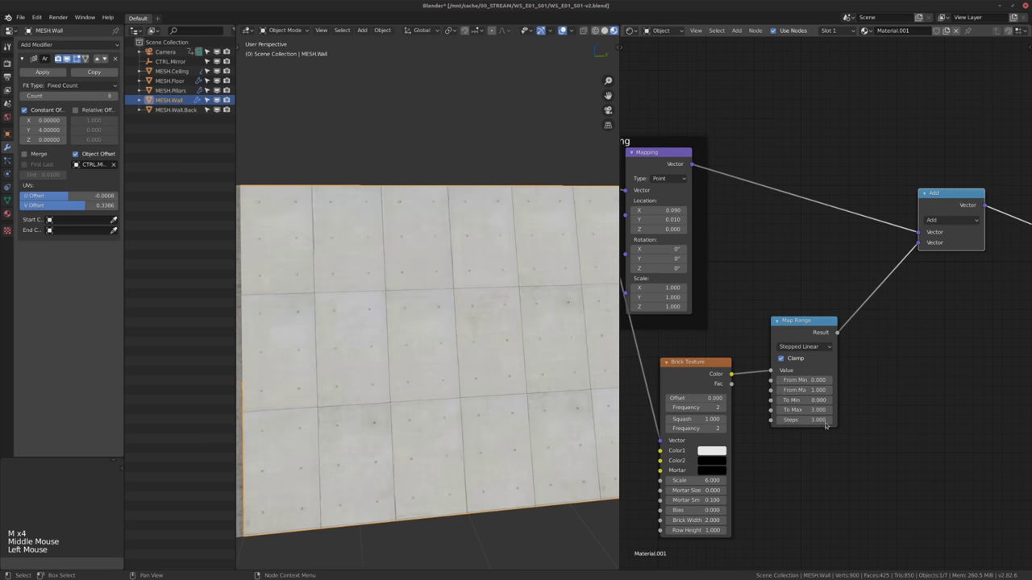
Set the Map Range Steps to 4.5 and toggle the Add node's mute repeatedly to compare the tile variation.
left_click_drag(800, 420, 820, 420)
middle_click_drag(859, 412, 847, 431)
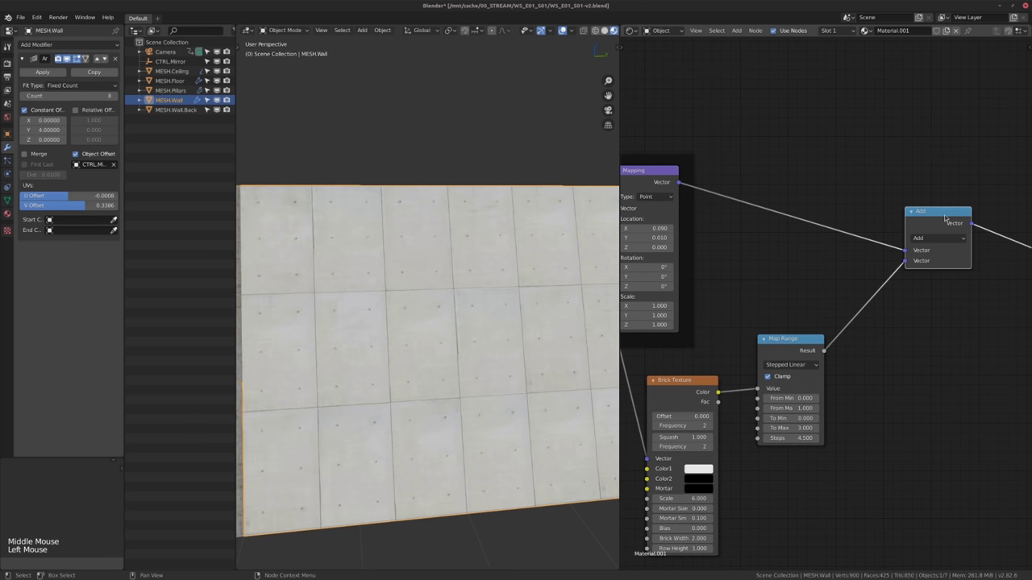
key("m")
key("m")
key("m")
key("m")
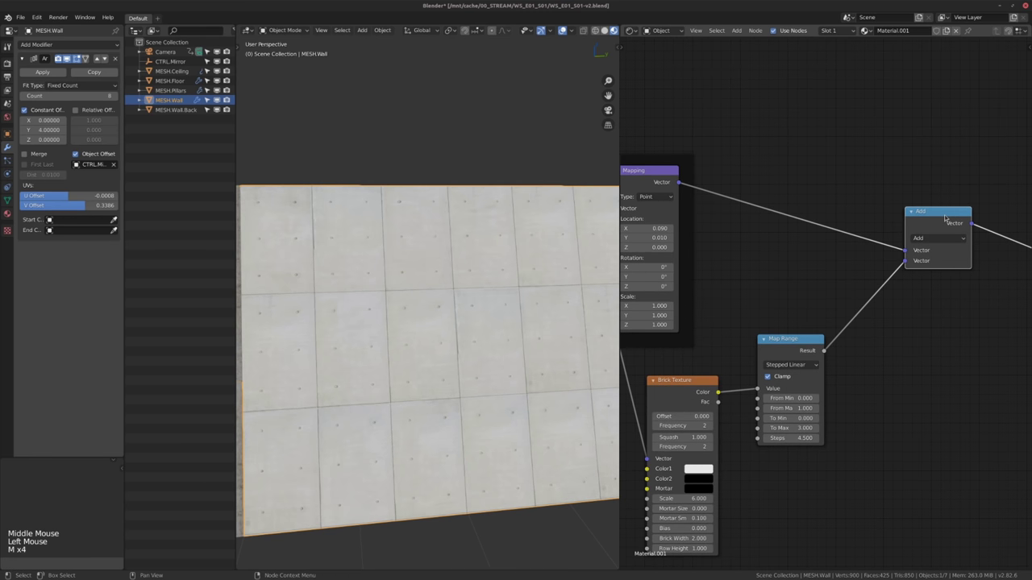
key("m")
key("m")
key("m")
key("m")
key("m")
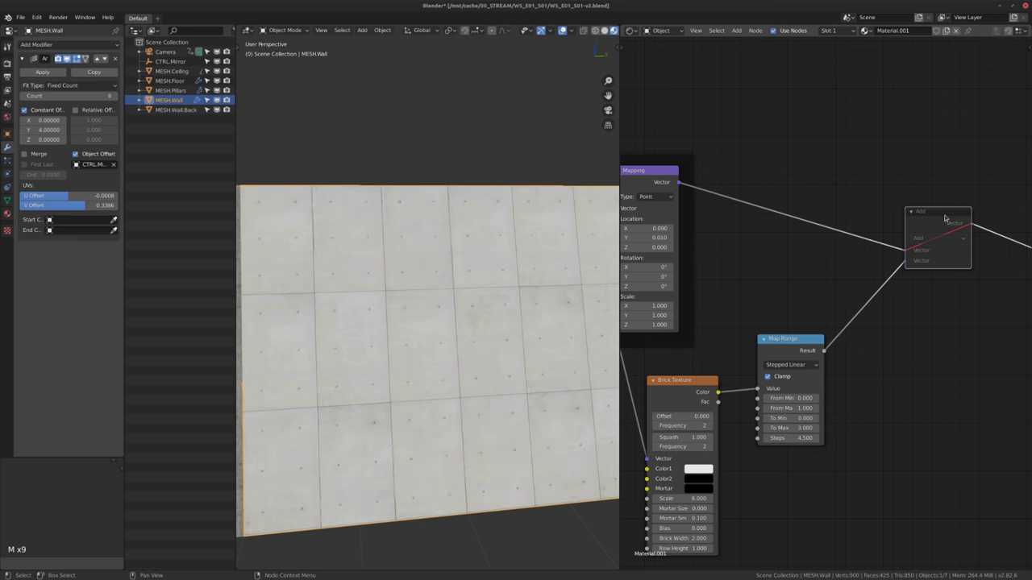
key("m")
Examine the textured wall sections along the corridor from farther away.
scroll(499, 322, "down", 7)
middle_click_drag(461, 329, 465, 357)
scroll(422, 347, "up", 3)
scroll(369, 346, "down", 1)
scroll(457, 346, "down", 1)
scroll(497, 352, "down", 1)
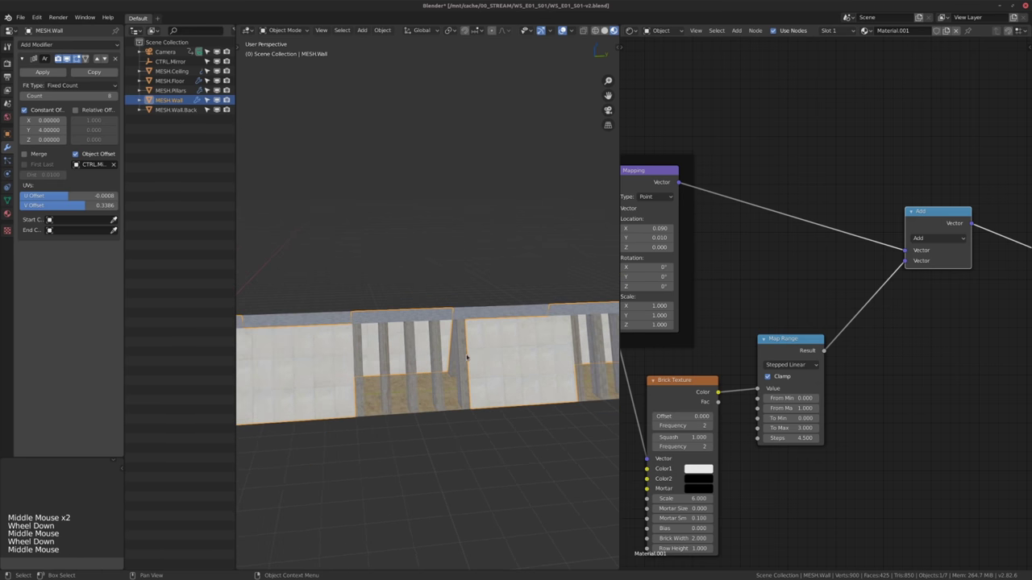
middle_click_drag(407, 331, 411, 318)
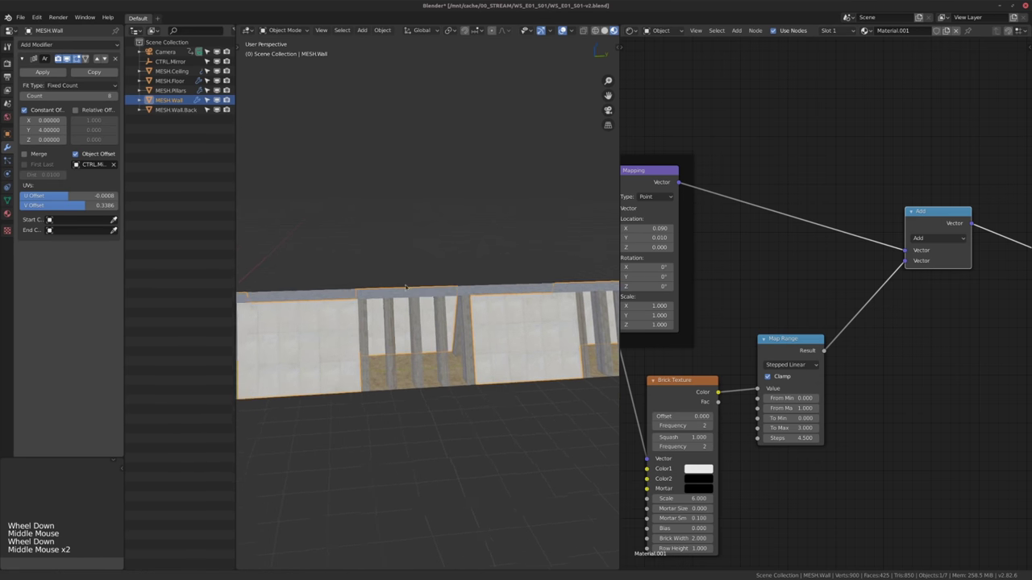
scroll(411, 315, "up", 2)
Look through the camera with nothing selected and briefly play the animation to frame 35.
key("KP_0")
key("alt+a")
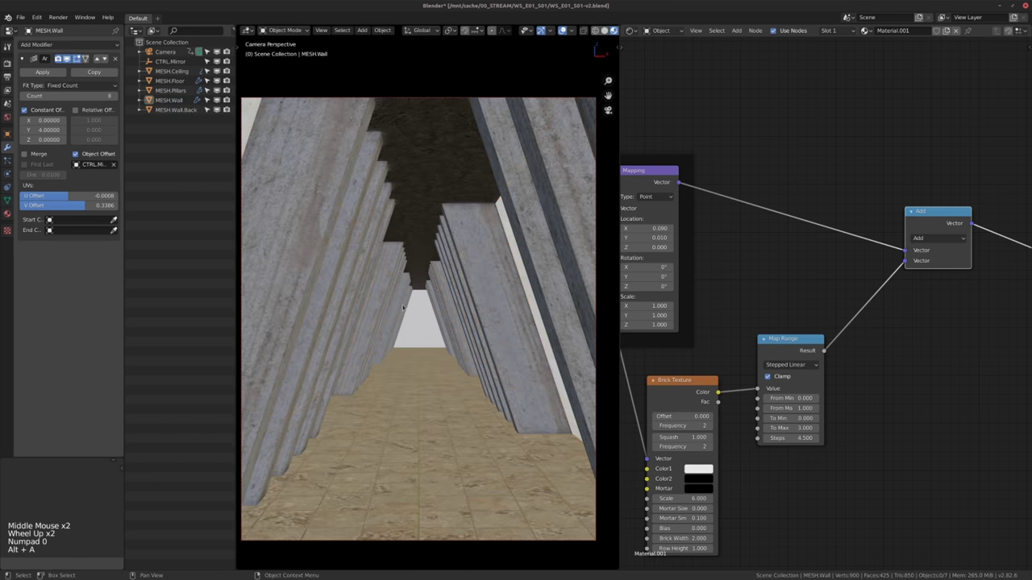
middle_click(416, 305)
key("space")
key("space")
middle_click_drag(418, 308, 423, 329)
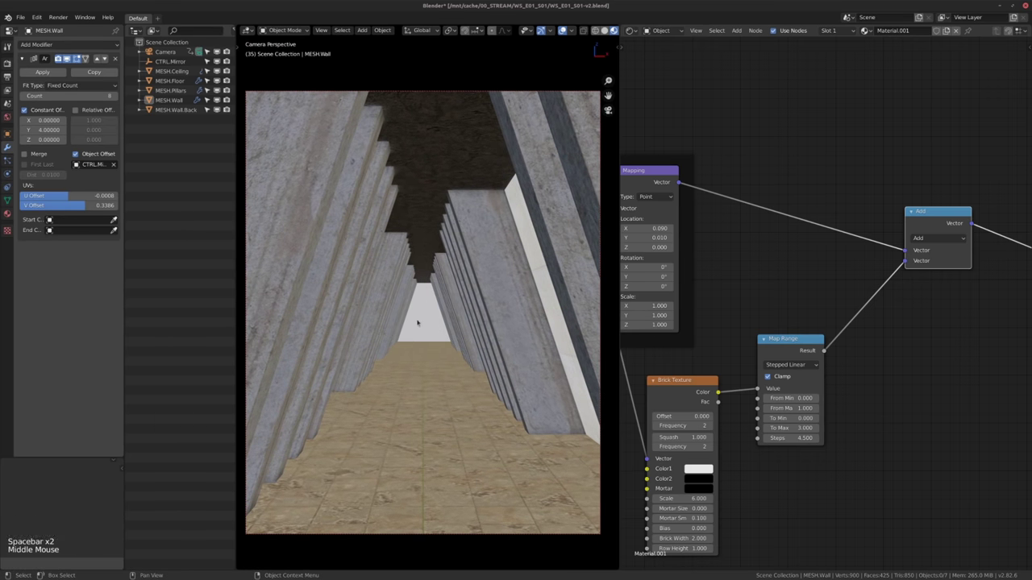
Display the camera view in Rendered shading at the first frame and open the World settings.
key("z")
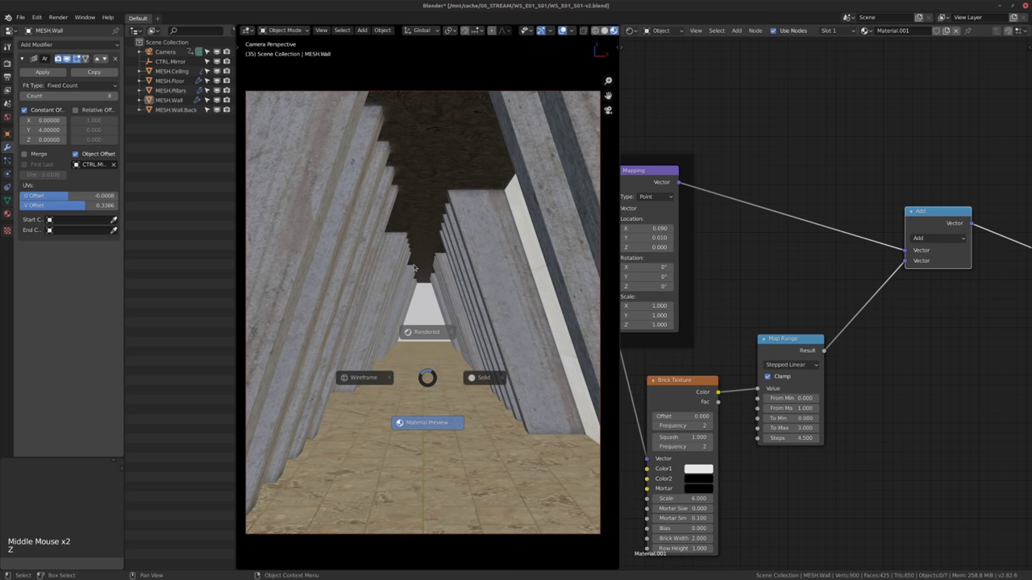
left_click(414, 268)
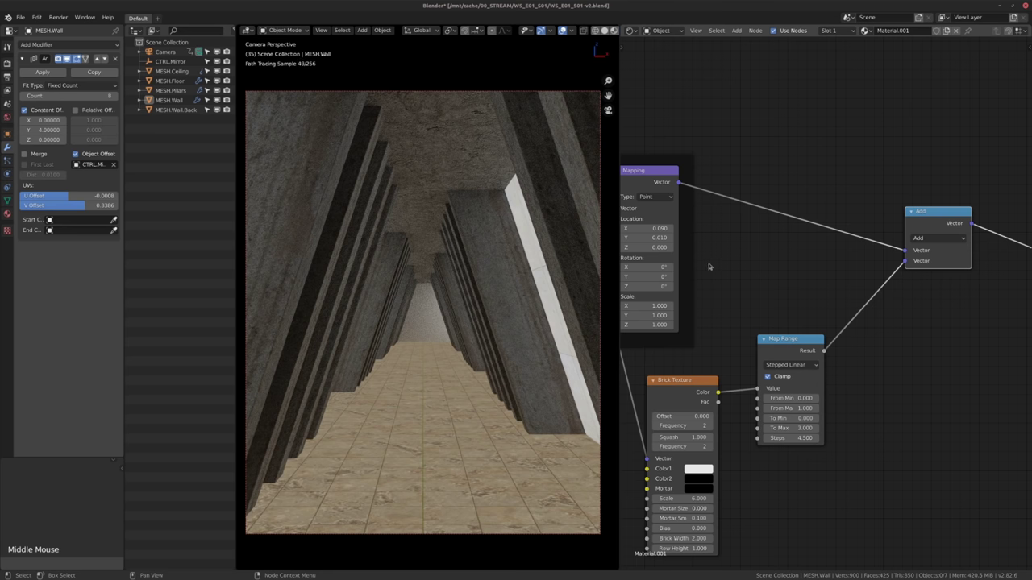
key("shift+Left")
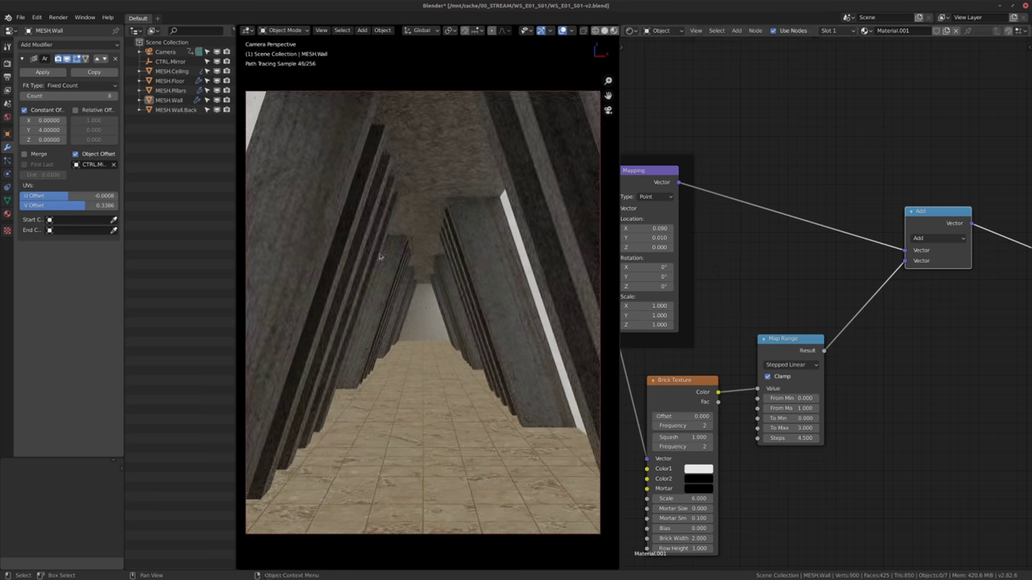
left_click(8, 117)
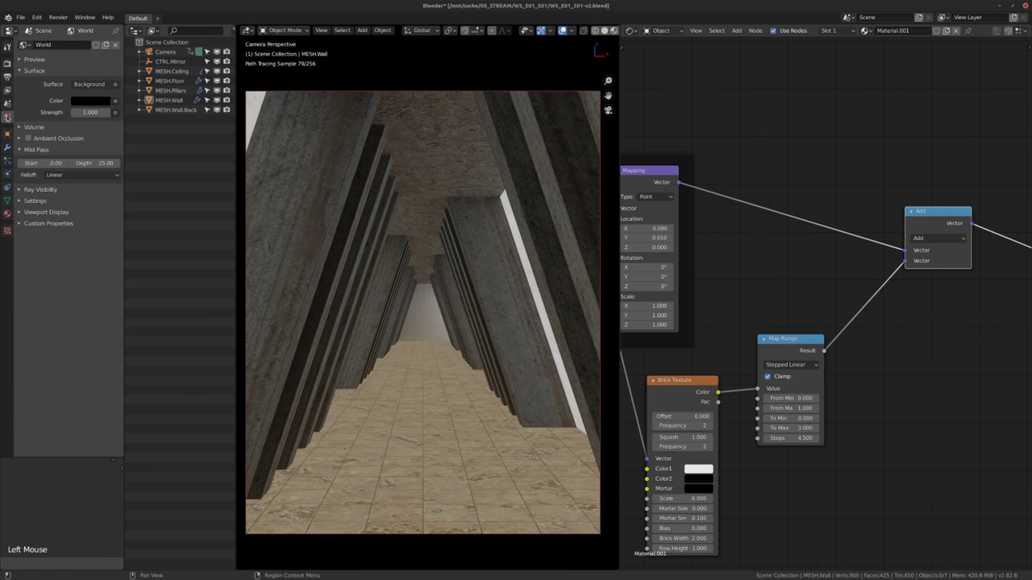
middle_click(760, 272)
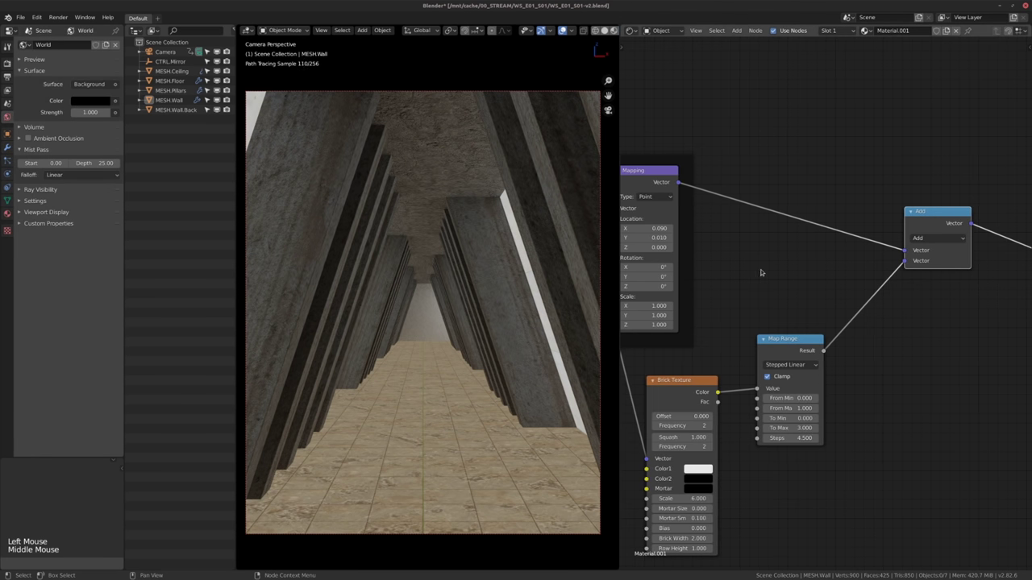
key("shift+F5")
middle_click(773, 266, "alt")
middle_click_drag(737, 198, 768, 272)
key("alt+a")
scroll(764, 266, "up", 2)
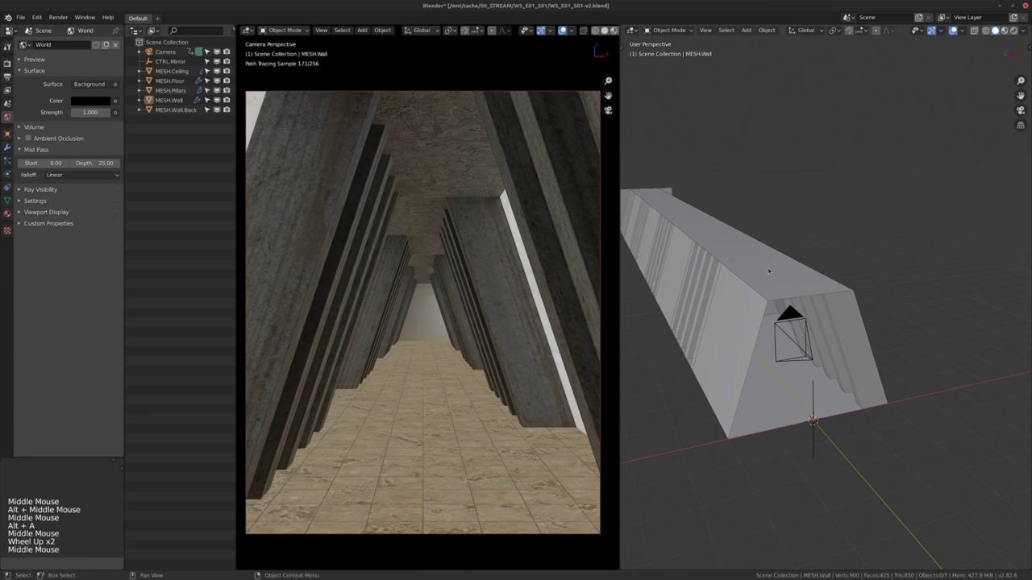
key("shift+F3")
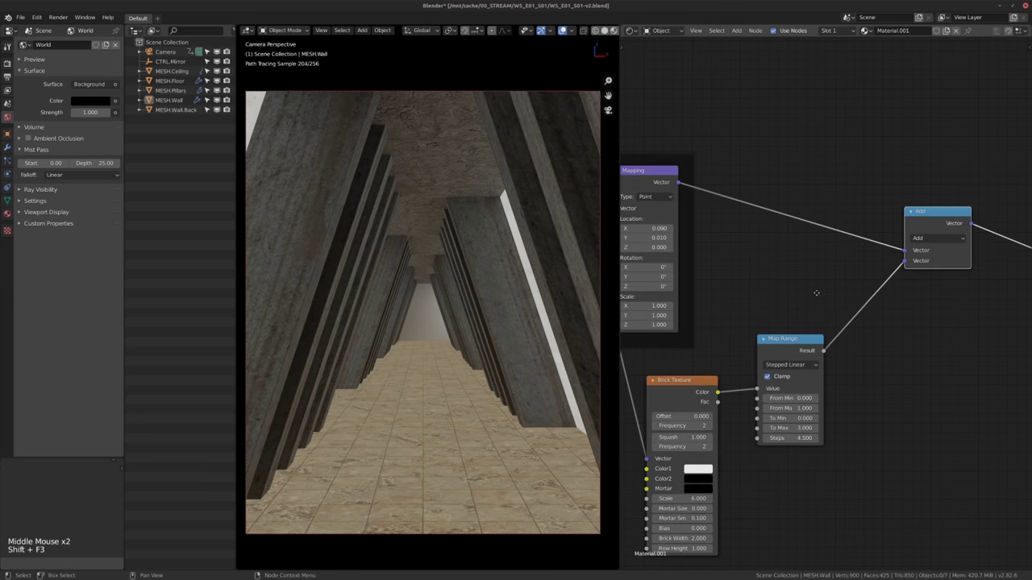
Select the wall and reconnect its Principled BSDF to the Material Output in place of the emission preview.
scroll(806, 306, "down", 3)
middle_click_drag(815, 295, 830, 322)
left_click(532, 276)
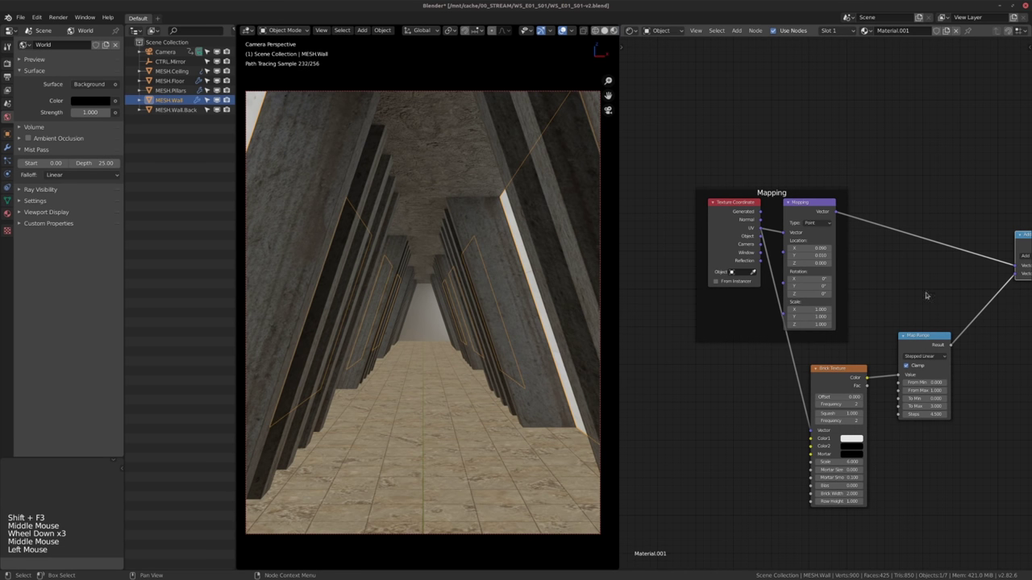
middle_click_drag(935, 291, 718, 312)
scroll(726, 310, "down", 4)
middle_click_drag(830, 304, 697, 321)
middle_click_drag(882, 292, 690, 324)
left_click(806, 290, "ctrl+shift")
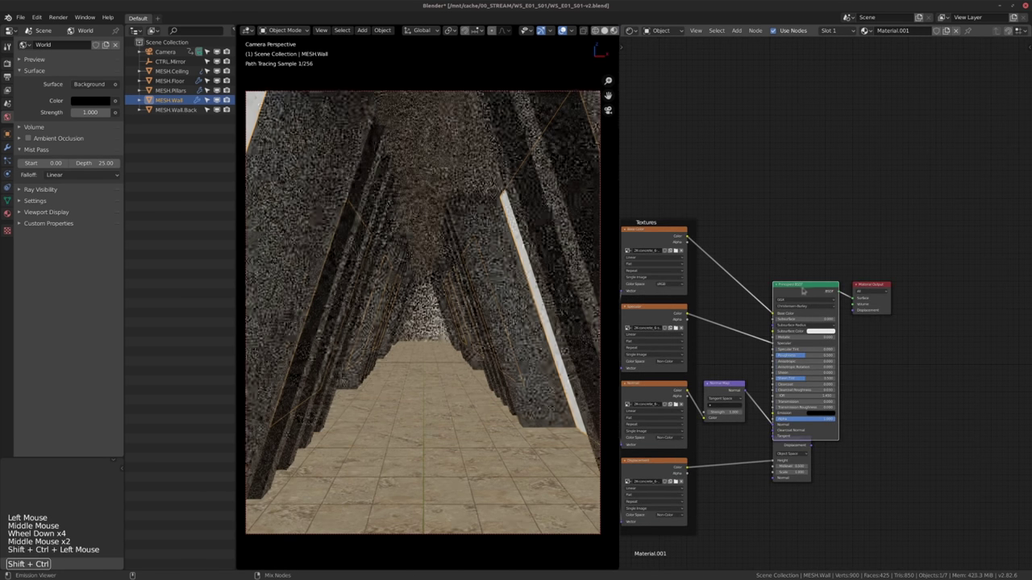
left_click_drag(806, 290, 792, 268)
Select the floor and route its Principled BSDF back into the Material Output instead of the emission preview.
middle_click(460, 298)
key("alt+a")
left_click(470, 399)
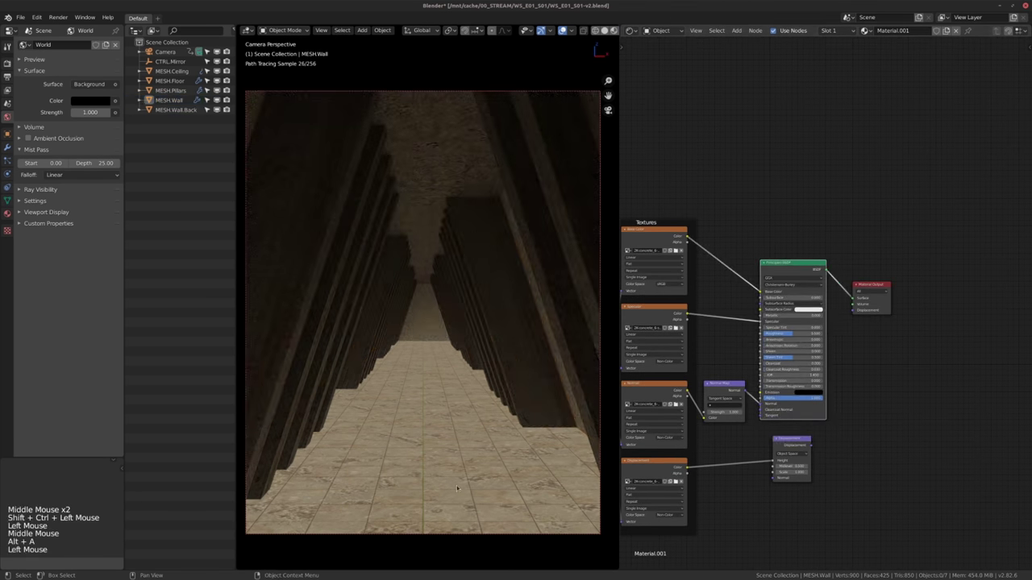
left_click(795, 289, "ctrl+shift")
left_click_drag(794, 290, 775, 258)
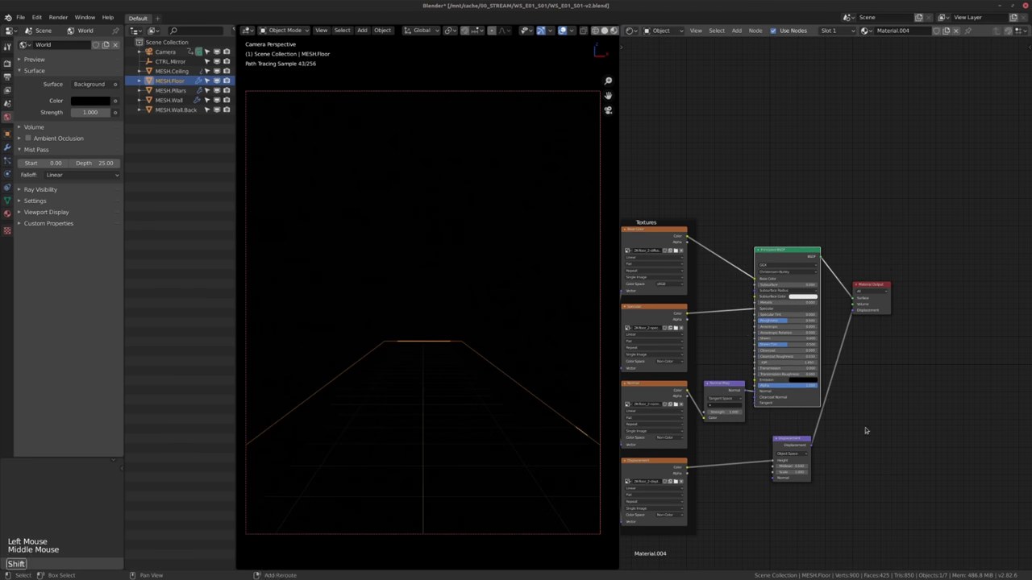
Change the node editor area to a 3D Viewport and add a Sun light to the scene.
key("shift+F5")
middle_click(806, 379)
middle_click(773, 343, "alt")
middle_click_drag(778, 344, 814, 363)
middle_click_drag(818, 366, 854, 398)
key("shift+a")
mouse_move(854, 485)
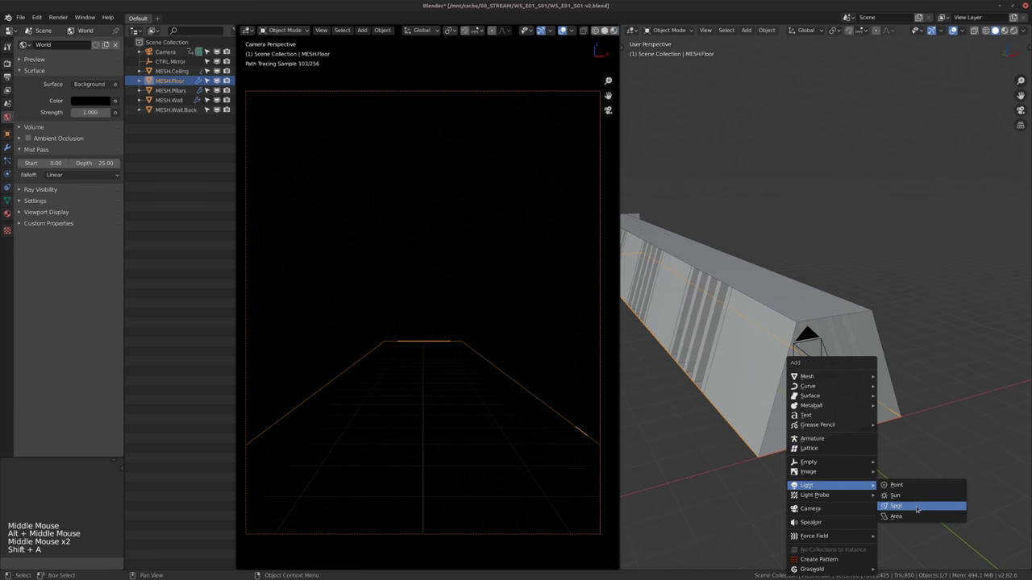
left_click(908, 497)
Rotate the Sun light around the global Y axis so it shines sideways into the corridor.
middle_click_drag(903, 484, 830, 439, "alt")
scroll(852, 443, "up", 2)
middle_click_drag(830, 440, 851, 457, "alt")
key("r")
key("y")
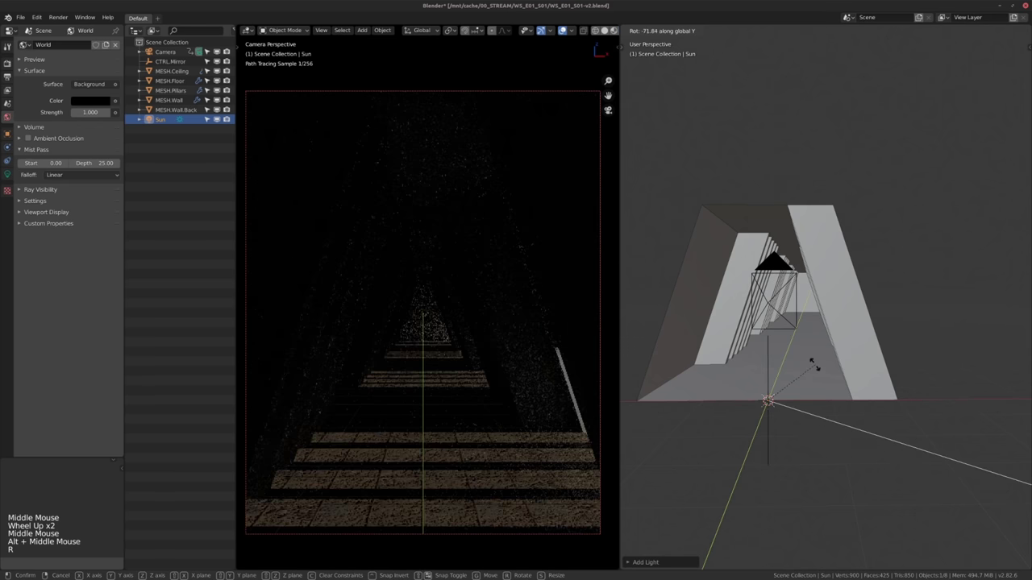
left_click(823, 401)
Rotate the Sun light around the global Z axis so the light stripes fall diagonally across the floor.
middle_click_drag(822, 400, 892, 419)
key("r")
key("z")
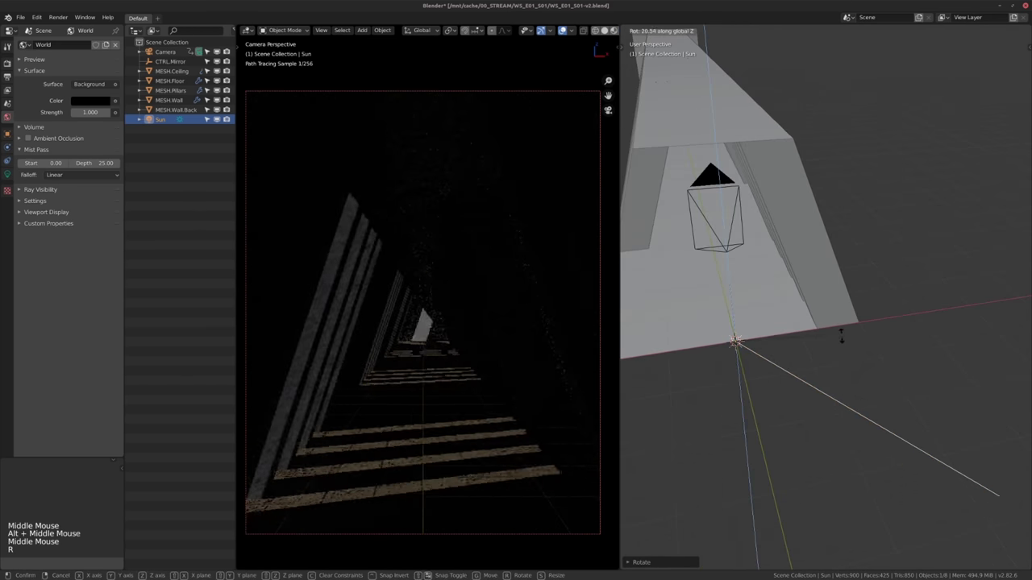
left_click(848, 355)
Rotate the Sun light further around the global Y axis to refine the light angle between the pillars.
middle_click_drag(848, 357, 855, 384, "alt")
key("r")
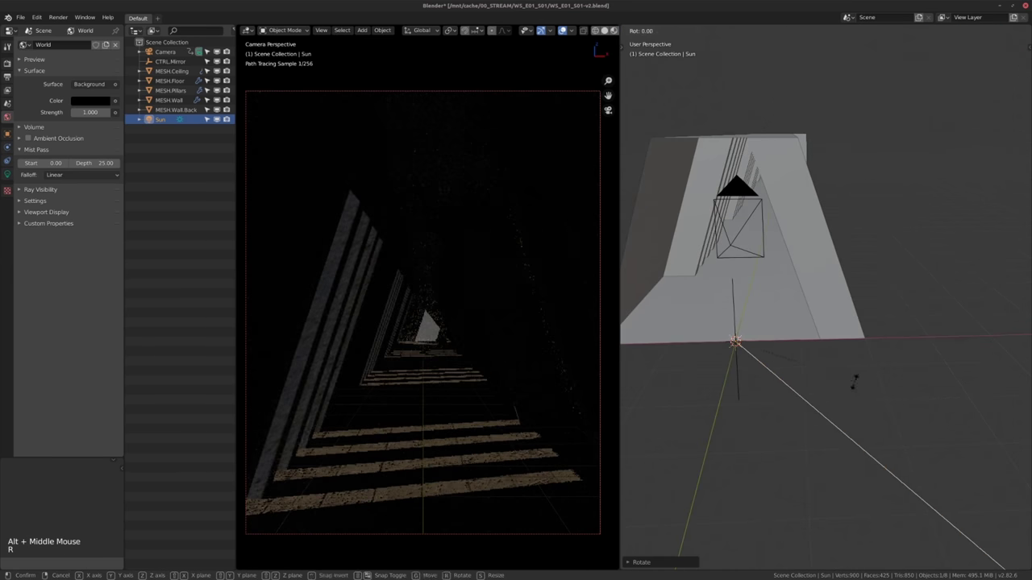
key("x")
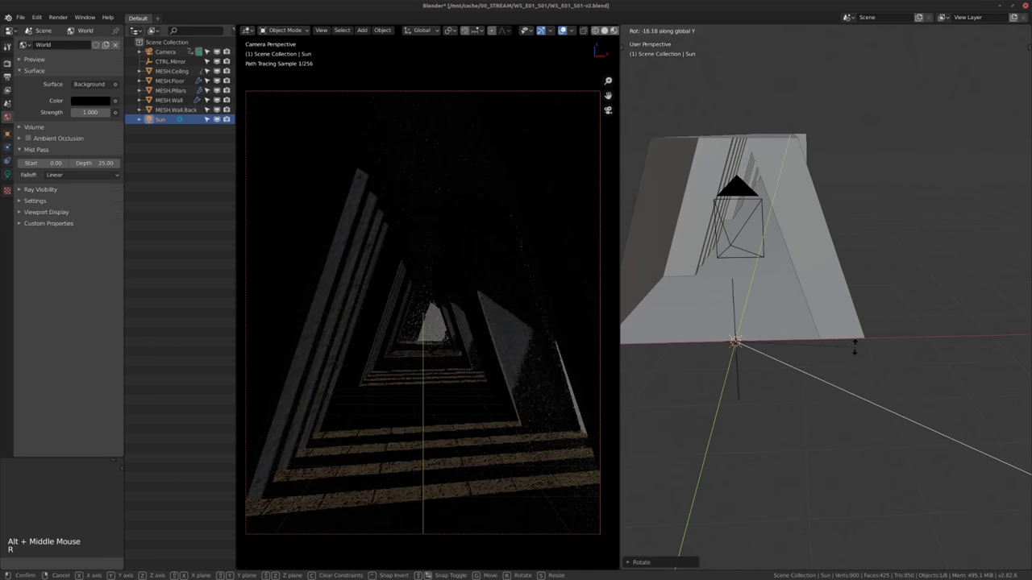
left_click(800, 385)
middle_click_drag(800, 383, 765, 369)
scroll(766, 364, "up", 1, "alt")
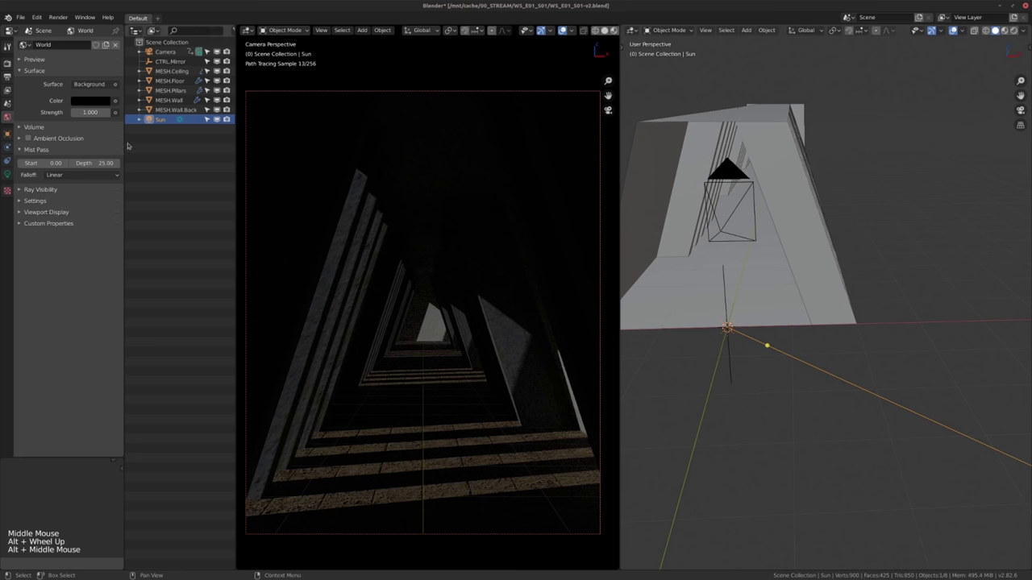
Set the Sun light's strength to 10.
left_click(91, 112)
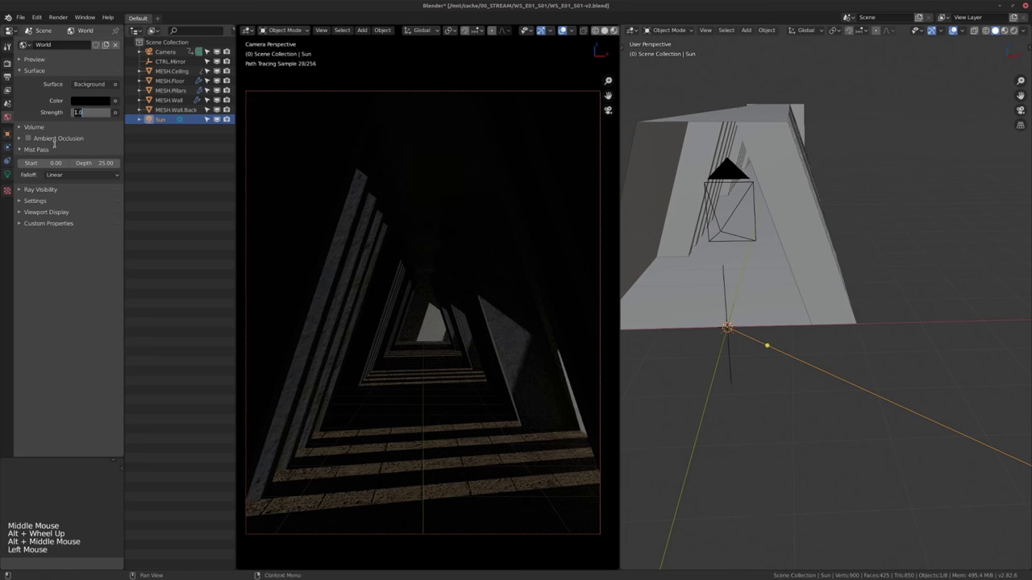
left_click(8, 175)
type("10")
key("Return")
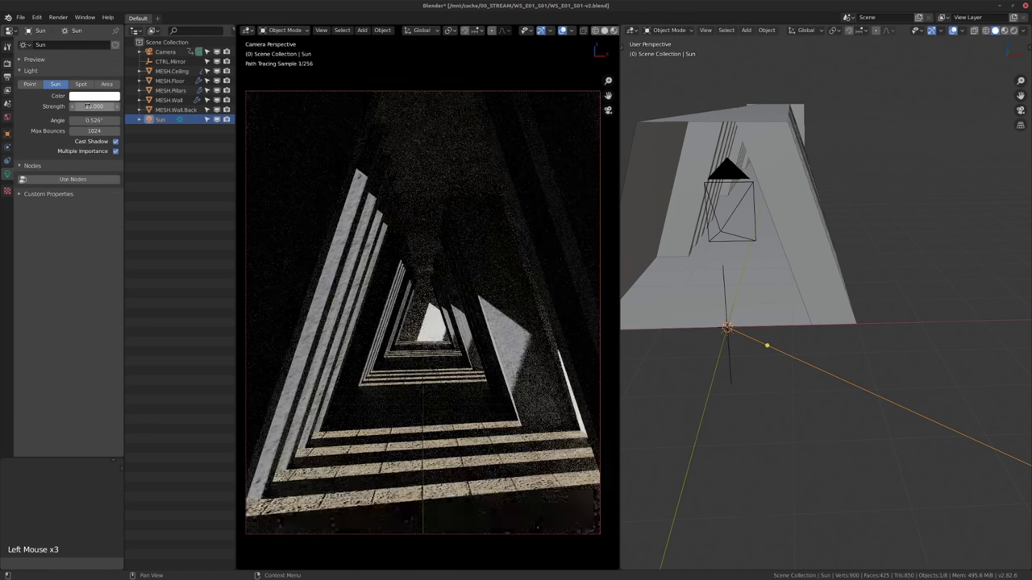
middle_click_drag(725, 290, 698, 293)
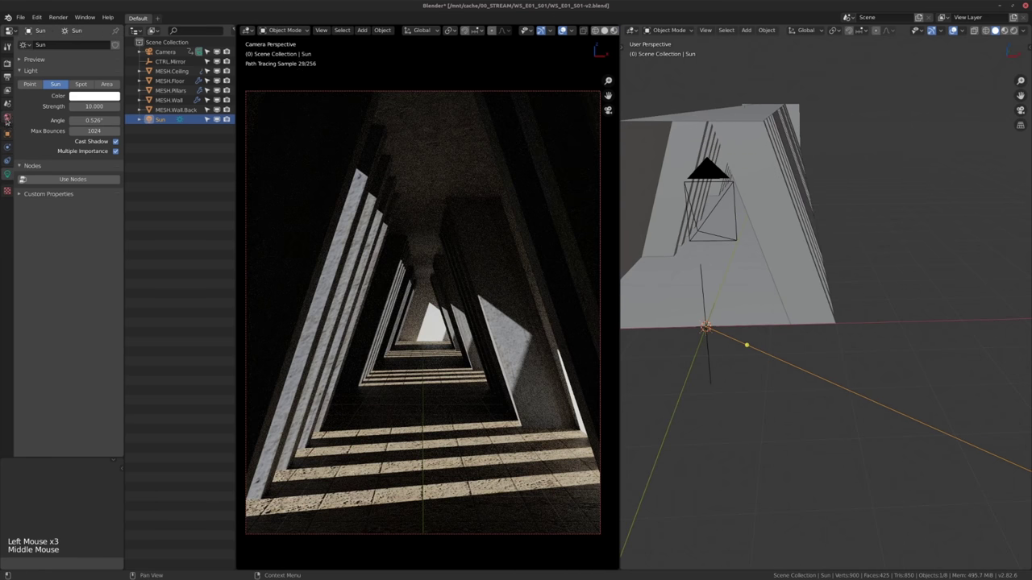
Assign a Sky Texture to the world background color.
left_click(7, 119)
left_click(113, 102)
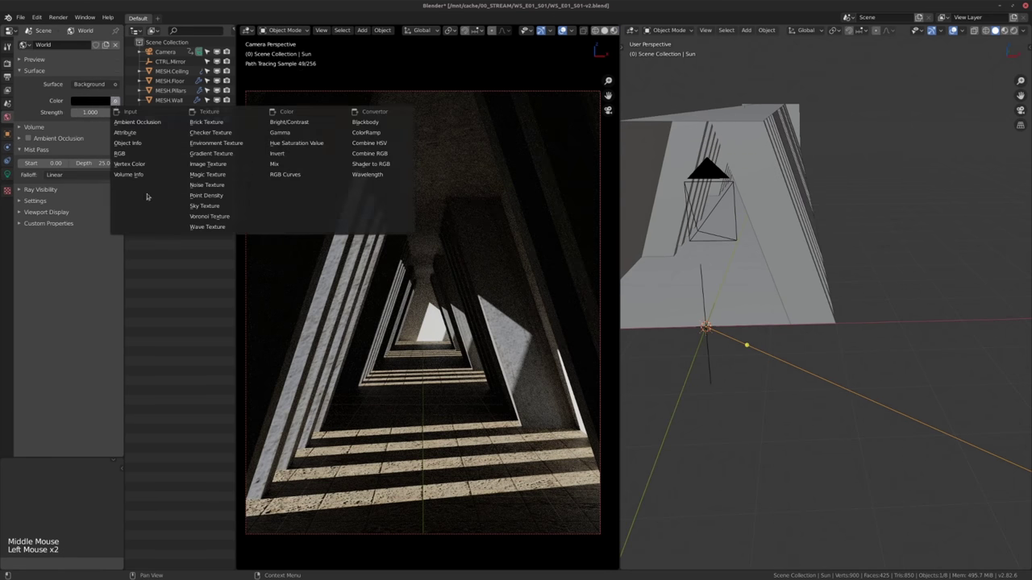
left_click(204, 206)
Check the Sun light's direction from above and orient the Sky Texture's sun direction to match it.
middle_click_drag(741, 290, 821, 328)
key("KP_7")
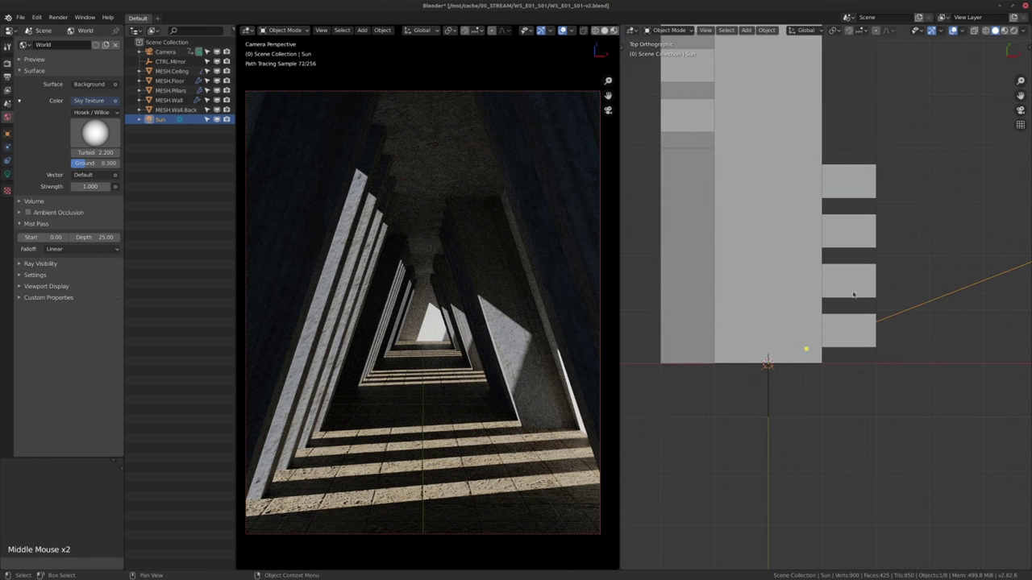
middle_click_drag(853, 294, 839, 324)
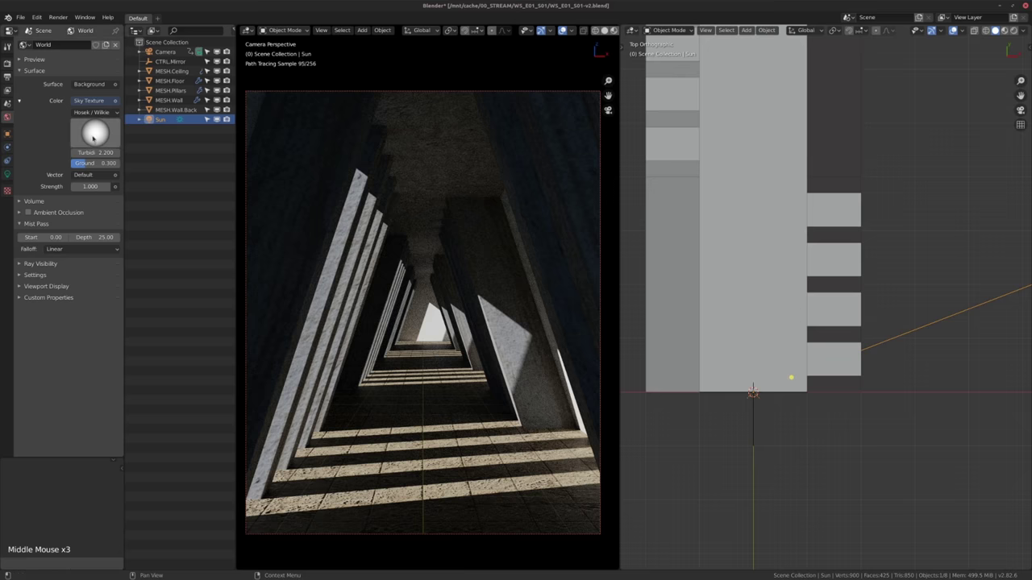
left_click_drag(109, 131, 81, 145)
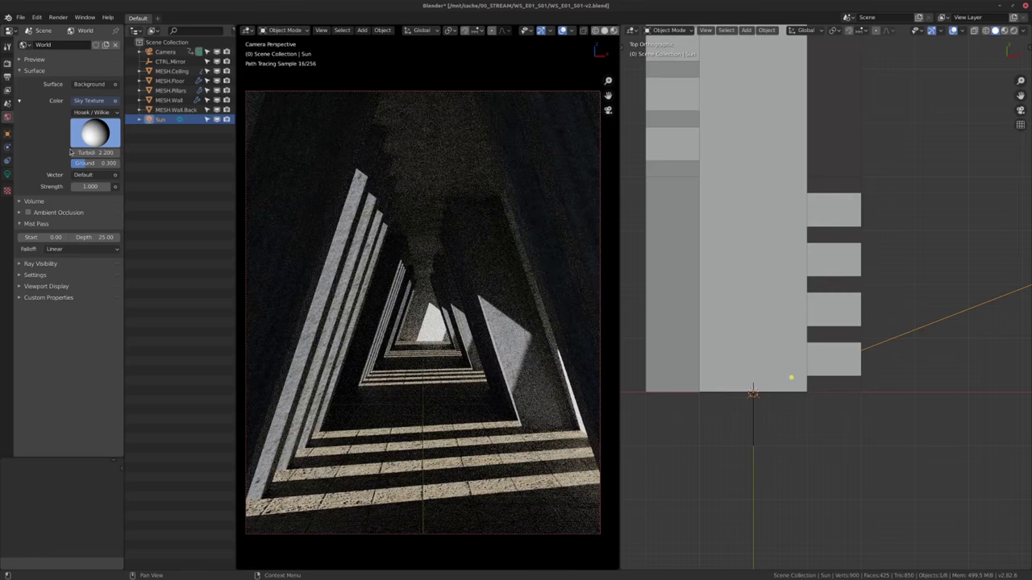
left_click_drag(70, 151, 86, 146)
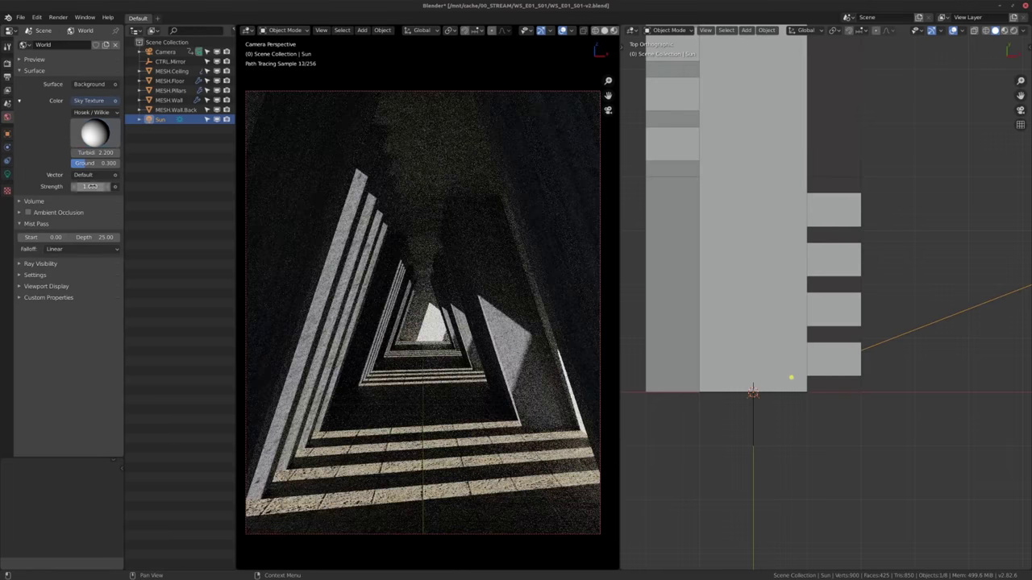
Set the world sky strength to 15 and the Sun light's strength to 20.
type("7.5")
key("Return")
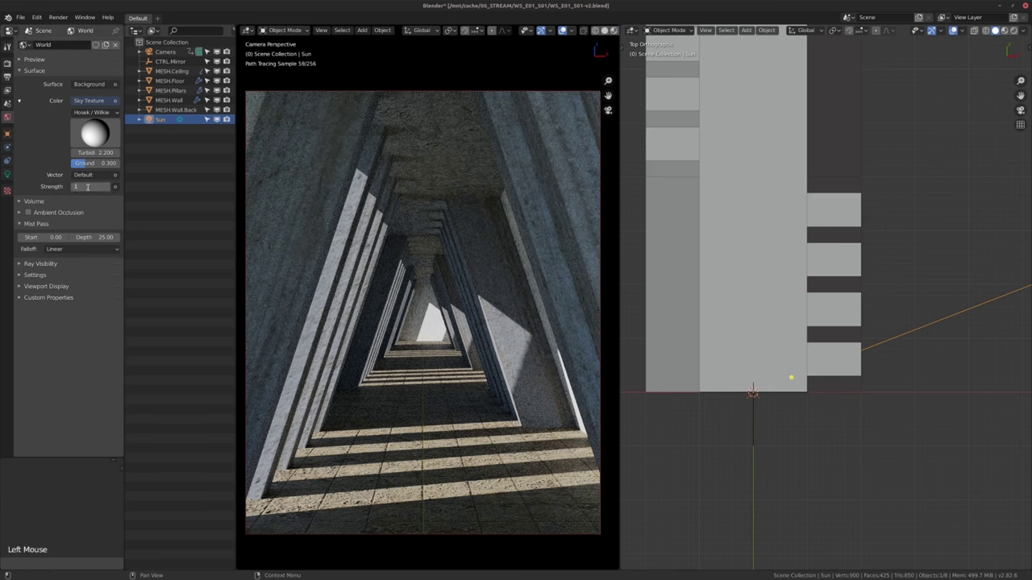
type("5")
key("Return")
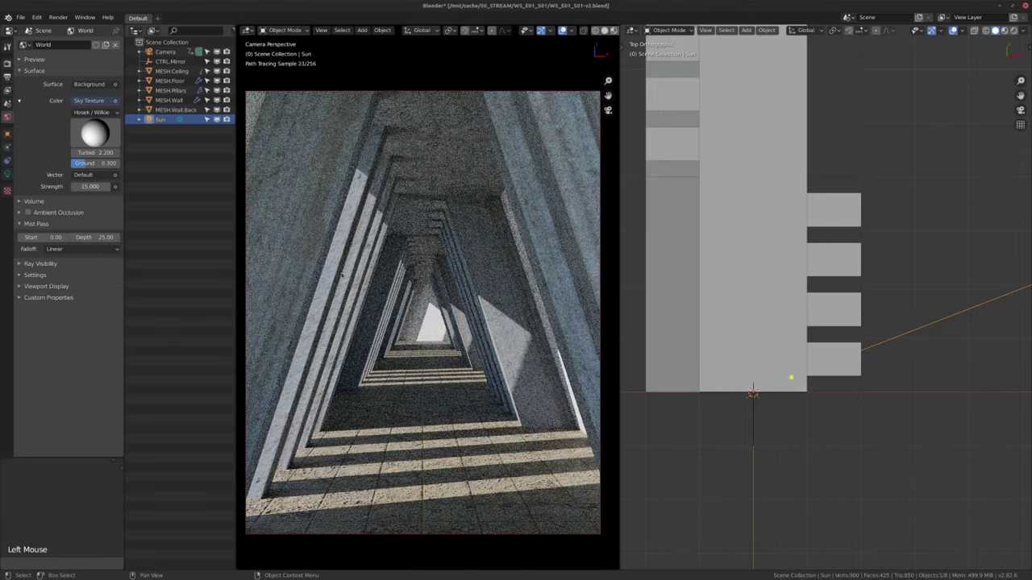
left_click(8, 172)
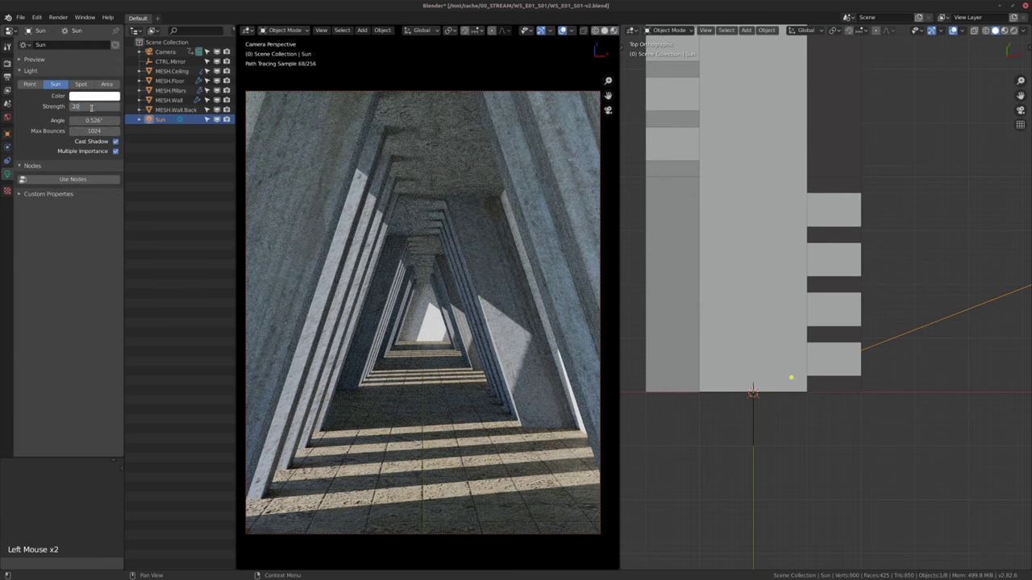
key("Return")
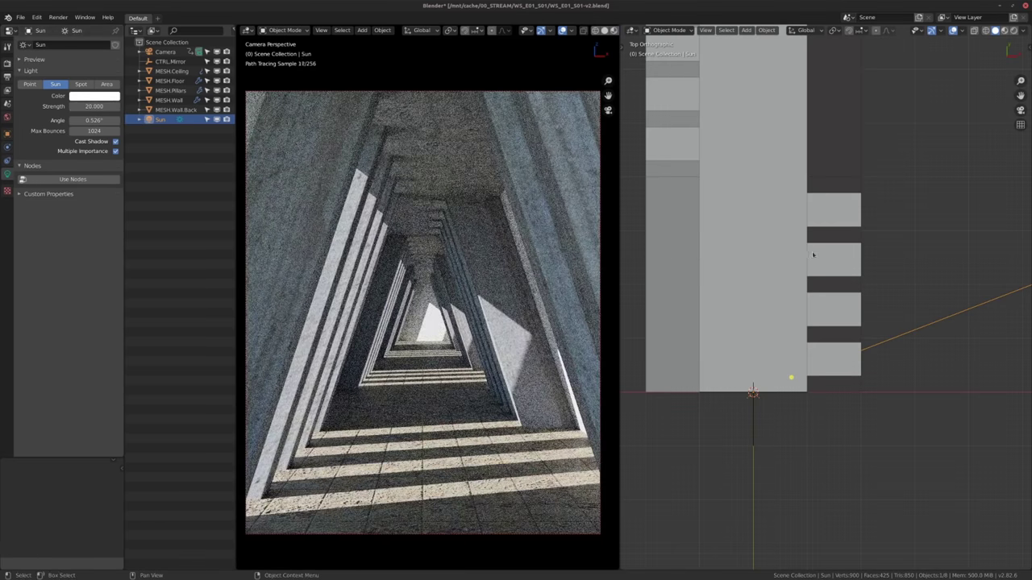
Change the 3D Viewport area back to the Shader Editor and assign Material.003 to the corridor's back wall.
middle_click_drag(812, 255, 852, 299, "shift")
key("shift+F3")
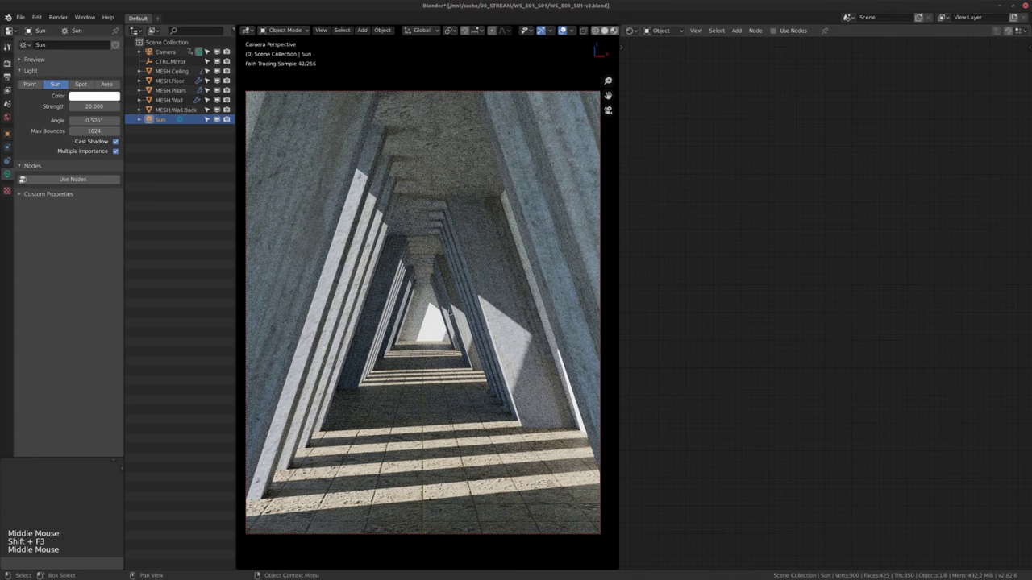
left_click(427, 313)
left_click(821, 30)
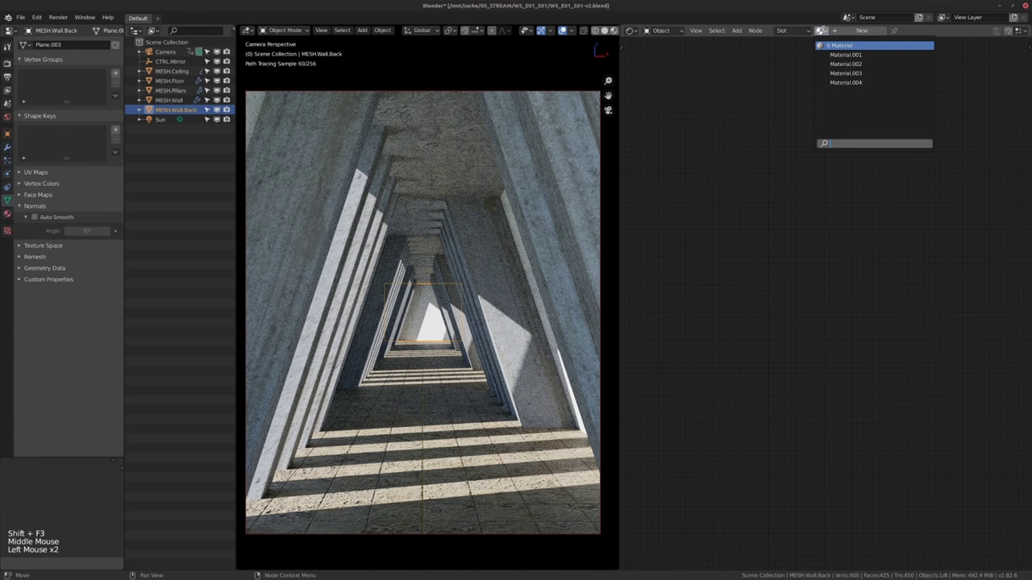
left_click(844, 72)
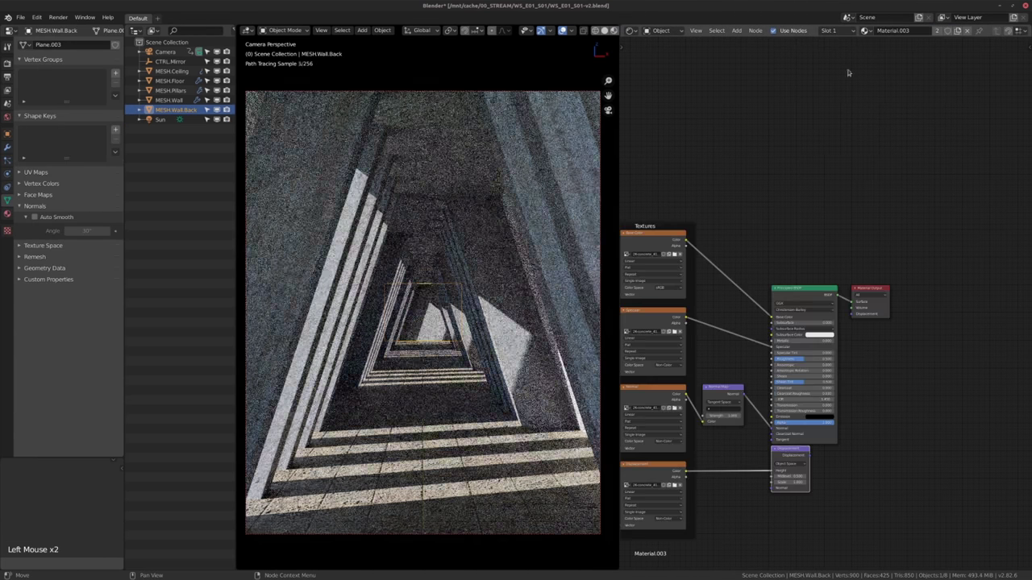
Inspect the back wall up close and try Material.002 on it.
middle_click(458, 296)
middle_click_drag(459, 297, 392, 292, "alt")
scroll(436, 303, "up", 8)
scroll(399, 295, "up", 4)
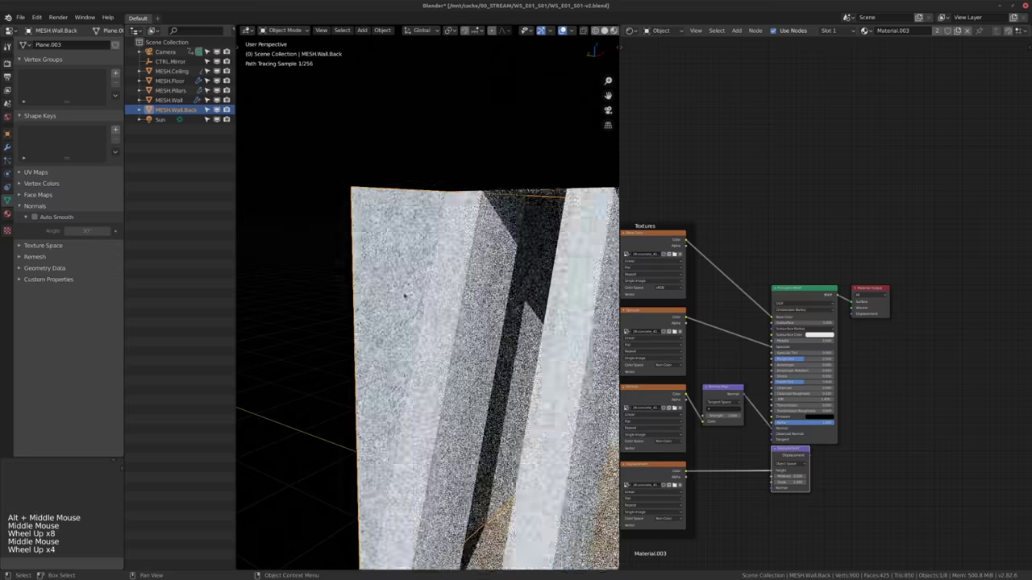
left_click(864, 30)
left_click(876, 65)
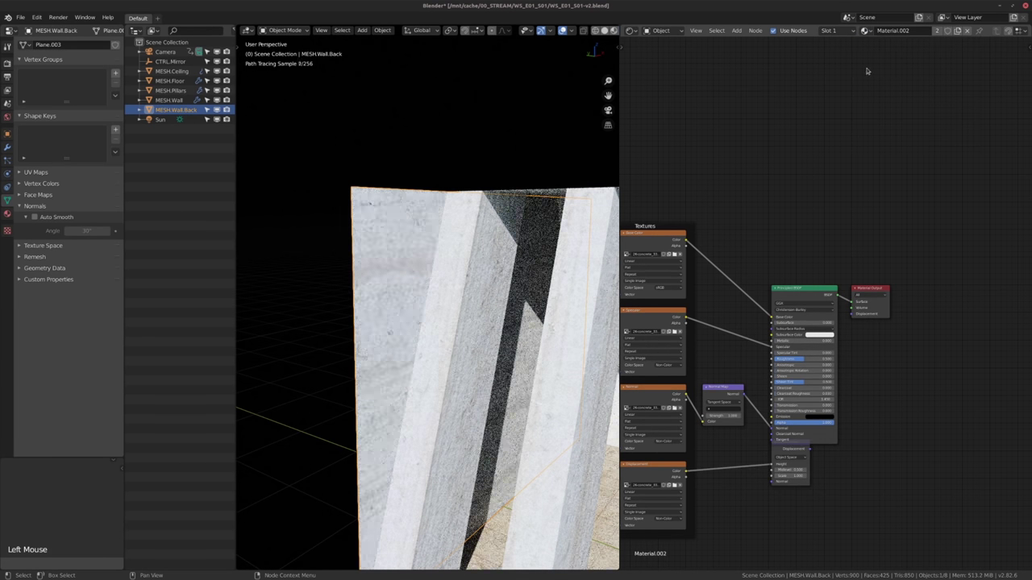
Try Material.004 on the back wall and settle on Material.001.
left_click(867, 32)
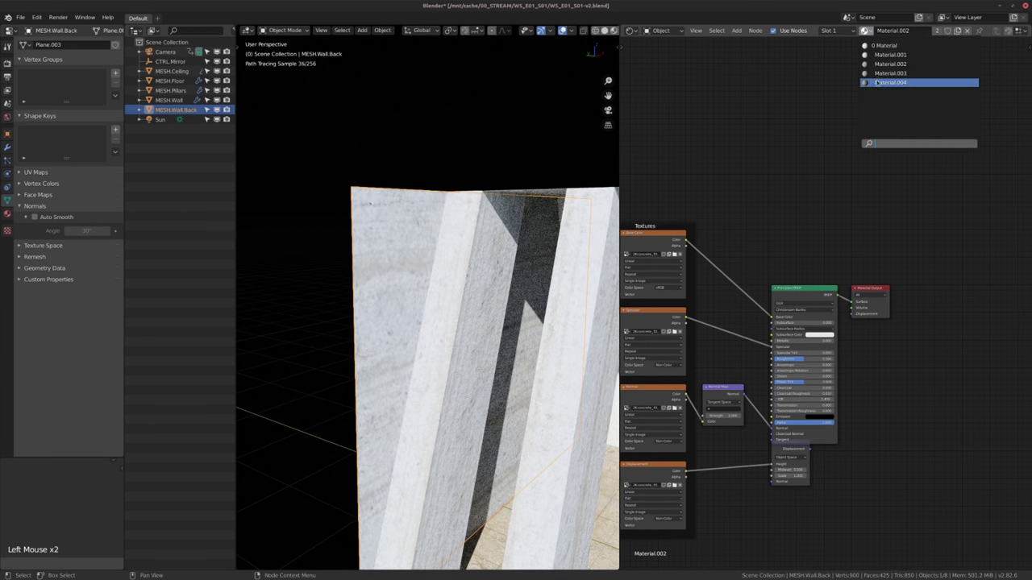
left_click(877, 81)
left_click(867, 32)
left_click(877, 56)
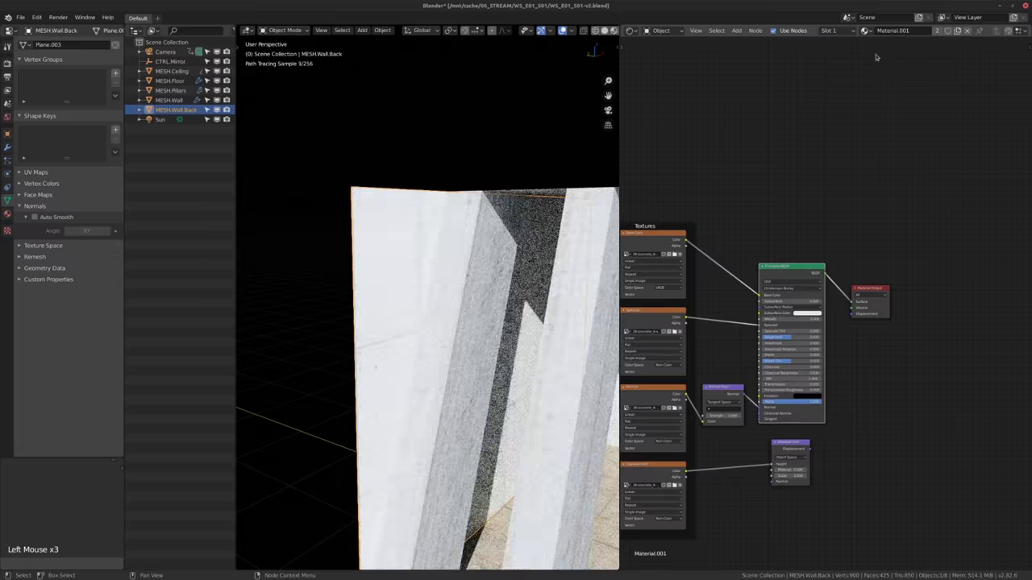
Examine the back wall's material from outside and through the camera, and look over its texture nodes.
middle_click_drag(432, 311, 427, 298)
scroll(427, 298, "down", 3)
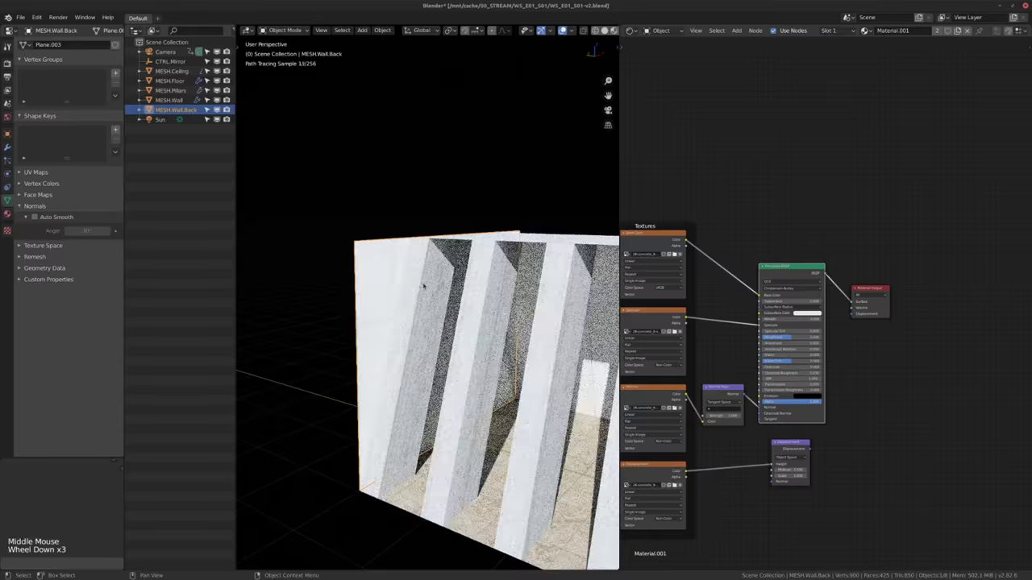
key("KP_0")
scroll(425, 287, "up", 2)
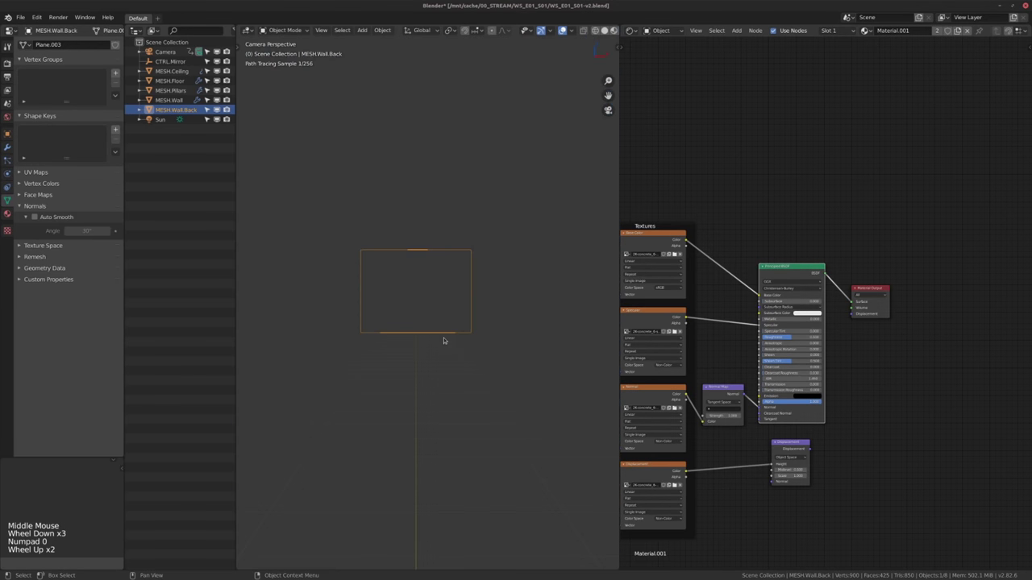
scroll(440, 343, "up", 1)
key("KP_0")
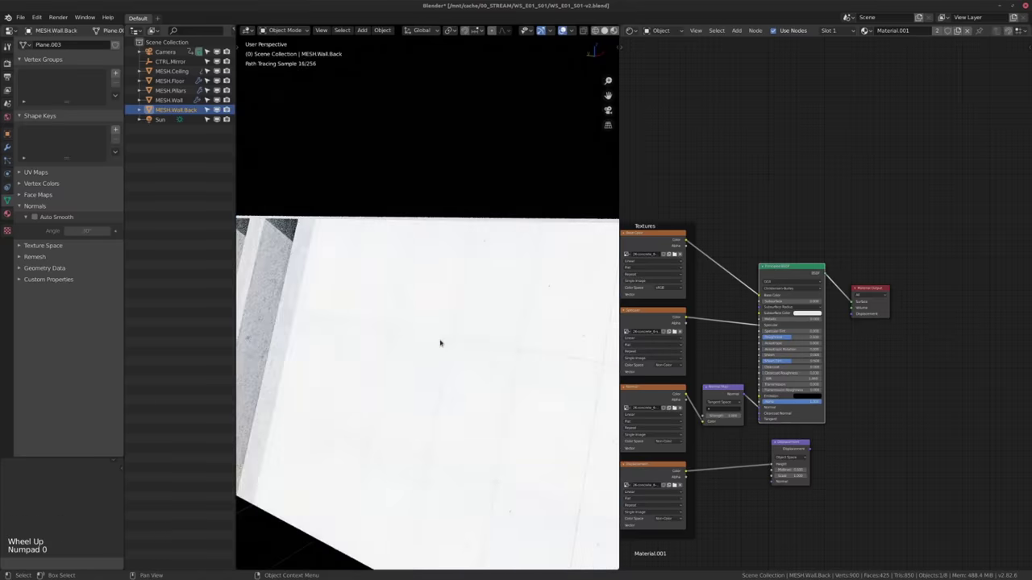
key("KP_0")
middle_click_drag(440, 344, 440, 322, "ctrl")
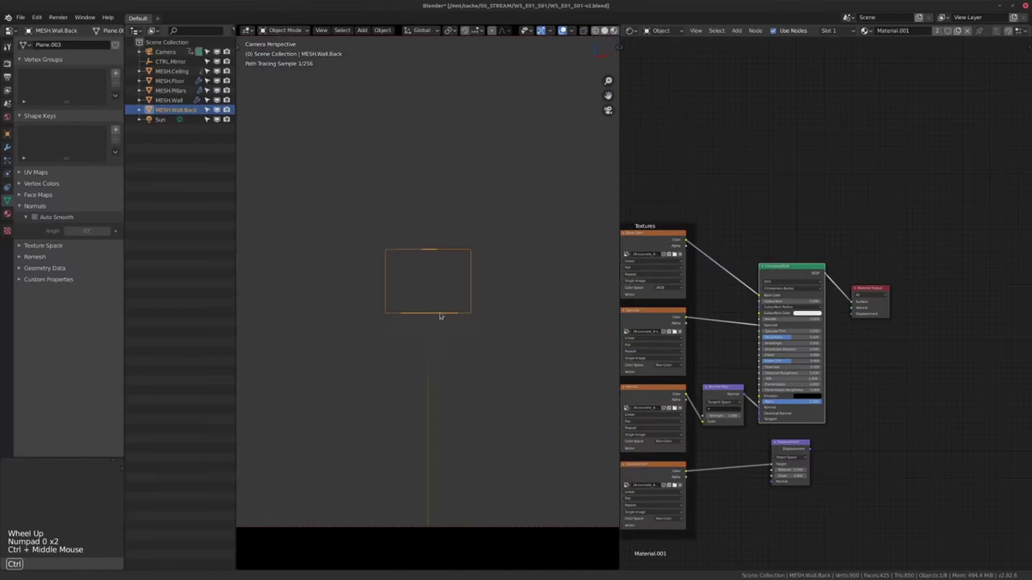
middle_click_drag(439, 316, 440, 284, "ctrl")
middle_click_drag(440, 284, 437, 310)
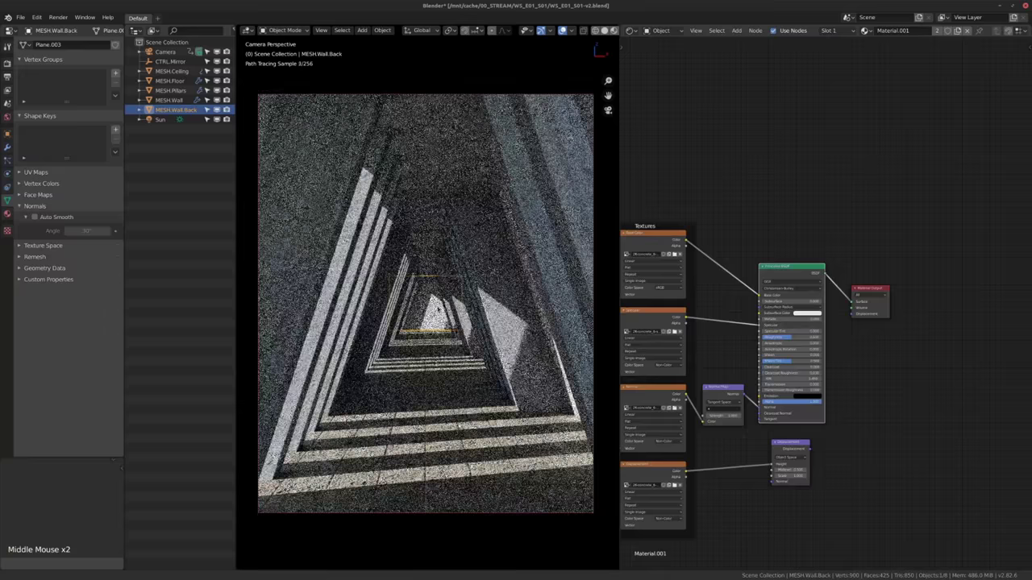
middle_click_drag(754, 270, 836, 240)
scroll(810, 256, "up", 2)
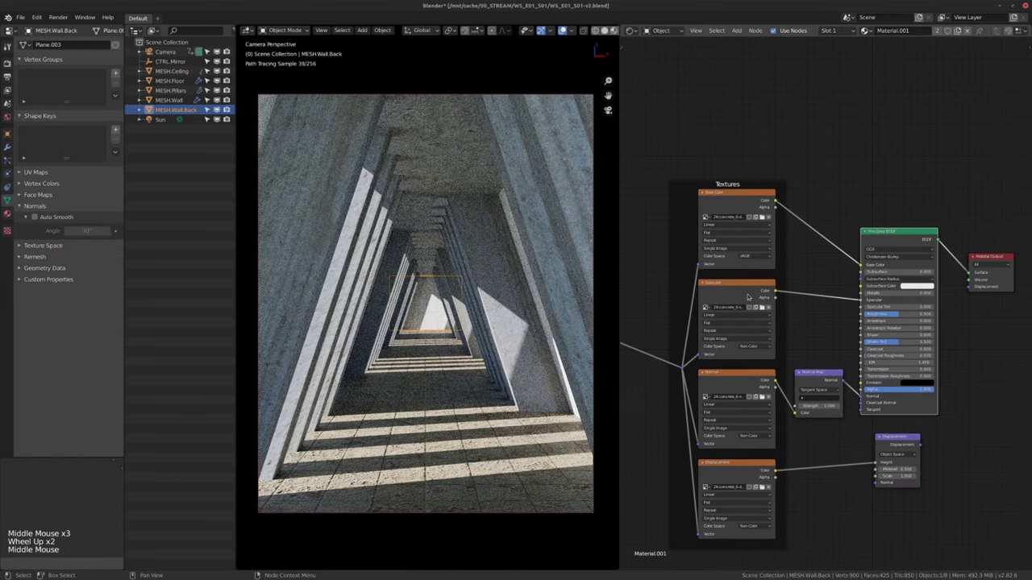
Set the Displacement node's scale to 0.1 in the floor material.
left_click(552, 449)
middle_click_drag(927, 266, 891, 216)
scroll(891, 216, "up", 2)
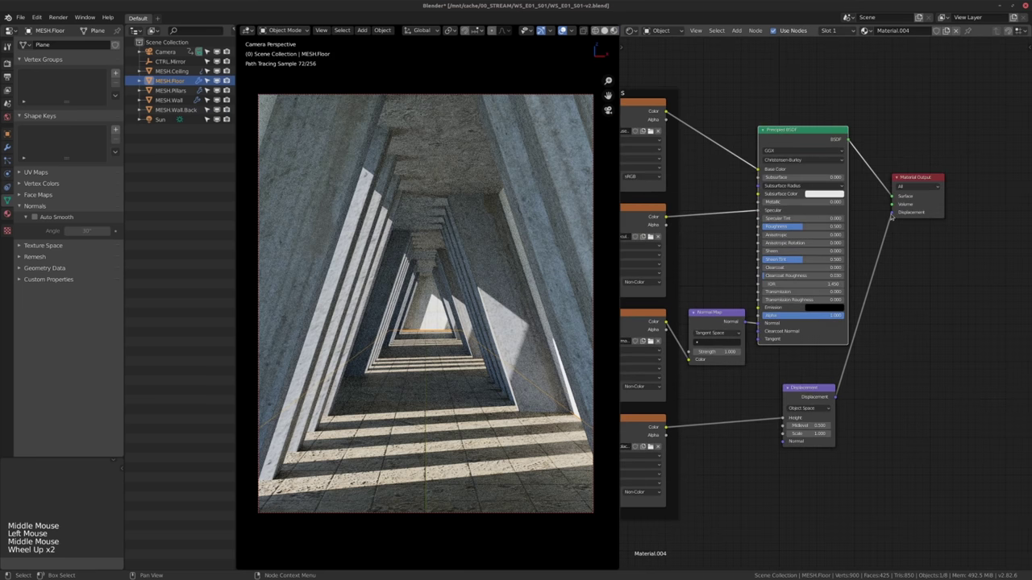
left_click(804, 433)
type(".1")
key("Return")
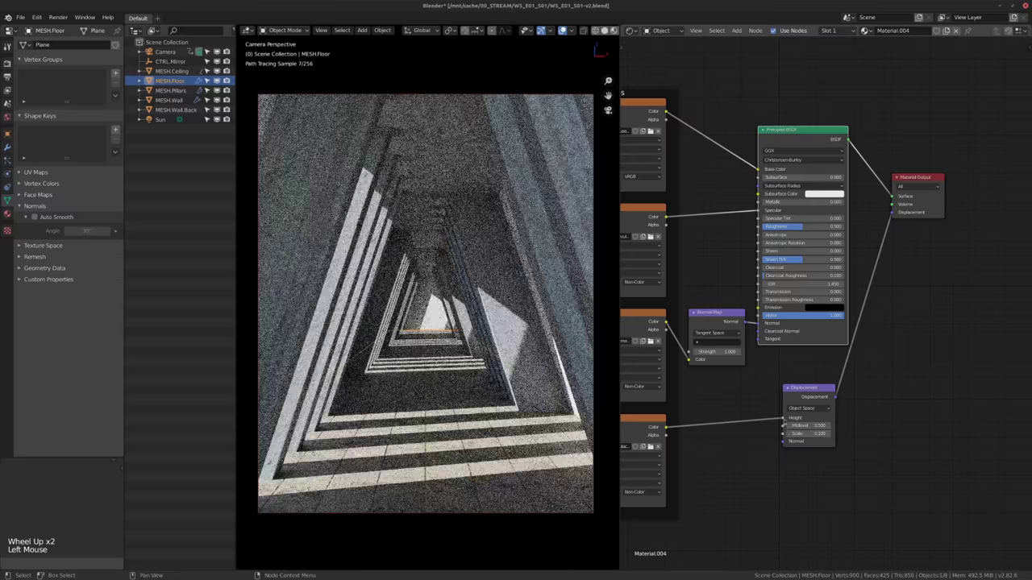
Insert a Hue Saturation Value node between the floor's diffuse texture and Base Color, with Saturation set to 0.5.
middle_click_drag(860, 417, 821, 420)
scroll(820, 420, "up", 3)
middle_click_drag(821, 421, 839, 415)
scroll(828, 424, "up", 1)
middle_click_drag(849, 320, 851, 377)
middle_click_drag(717, 245, 843, 325)
key("shift+a")
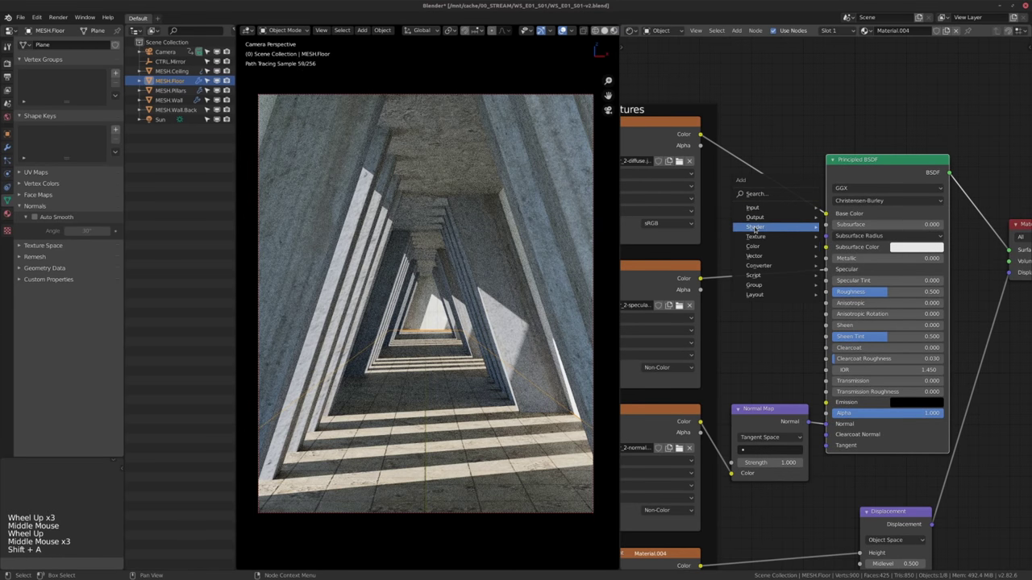
mouse_move(753, 246)
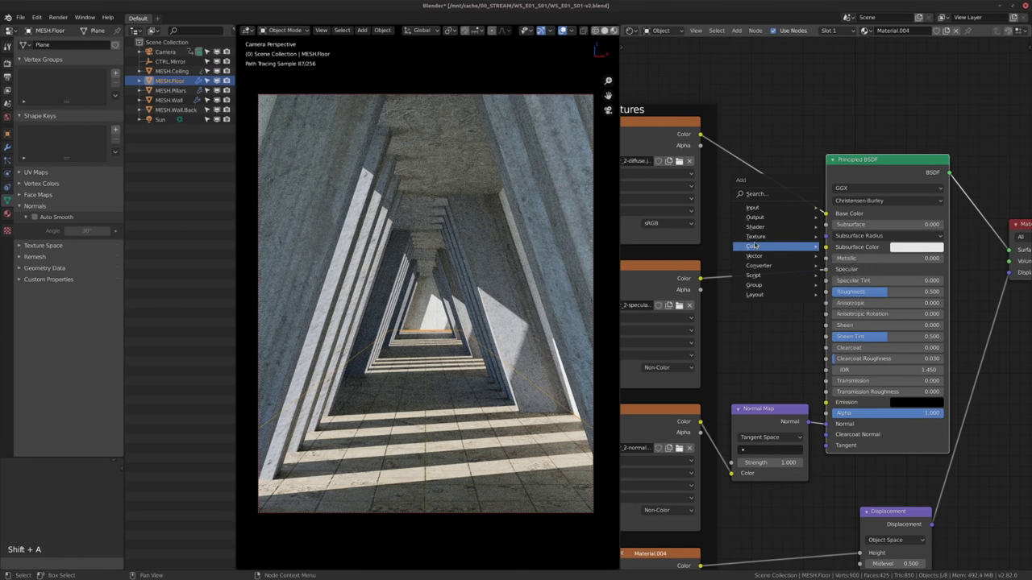
left_click(843, 267)
left_click(783, 173)
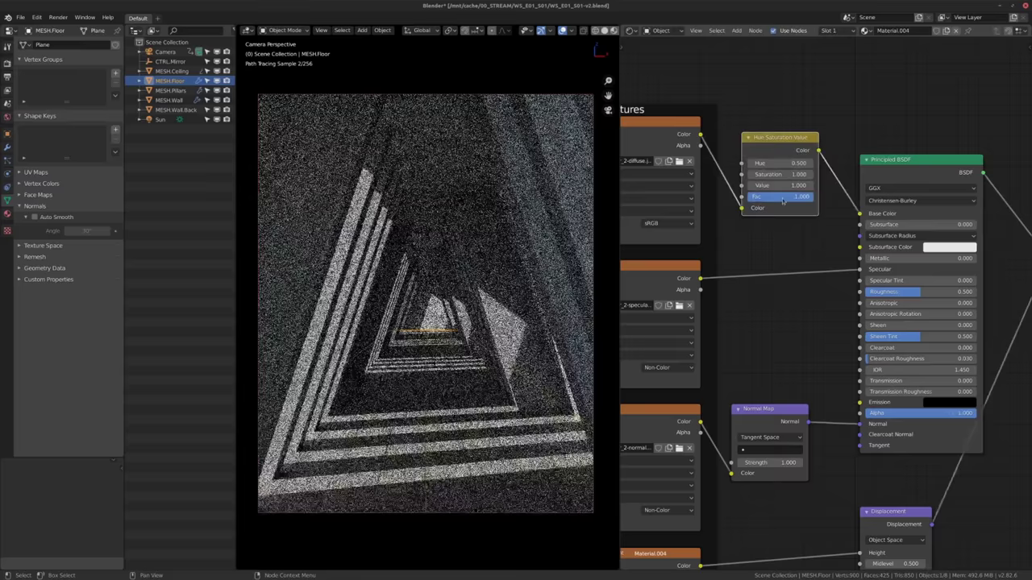
type("0.5")
key("Return")
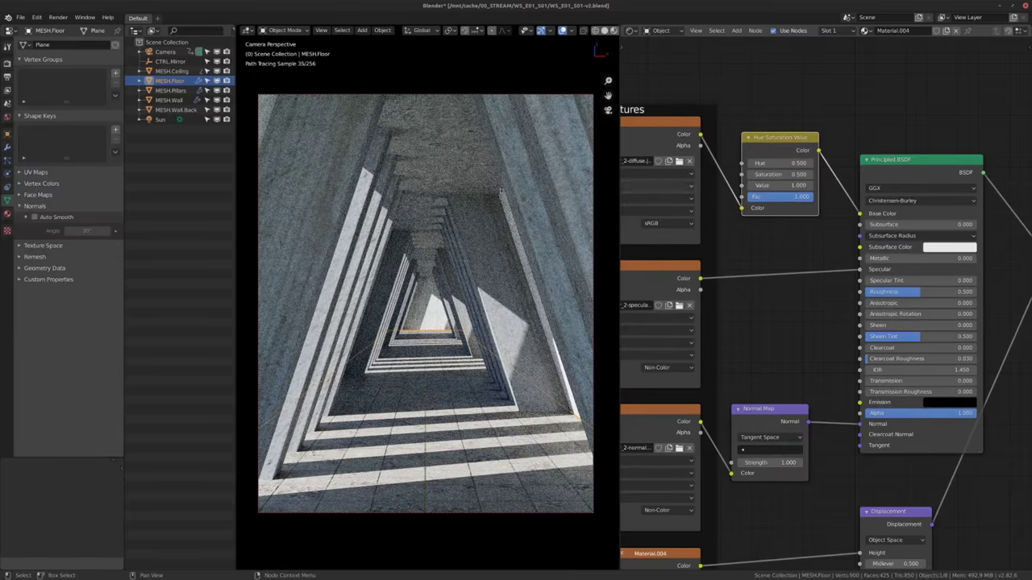
Insert a Hue Saturation Value node between the back wall's diffuse texture and Base Color, and darken it with Value 0.35.
left_click(435, 327)
scroll(862, 268, "up", 1)
middle_click_drag(861, 267, 879, 308)
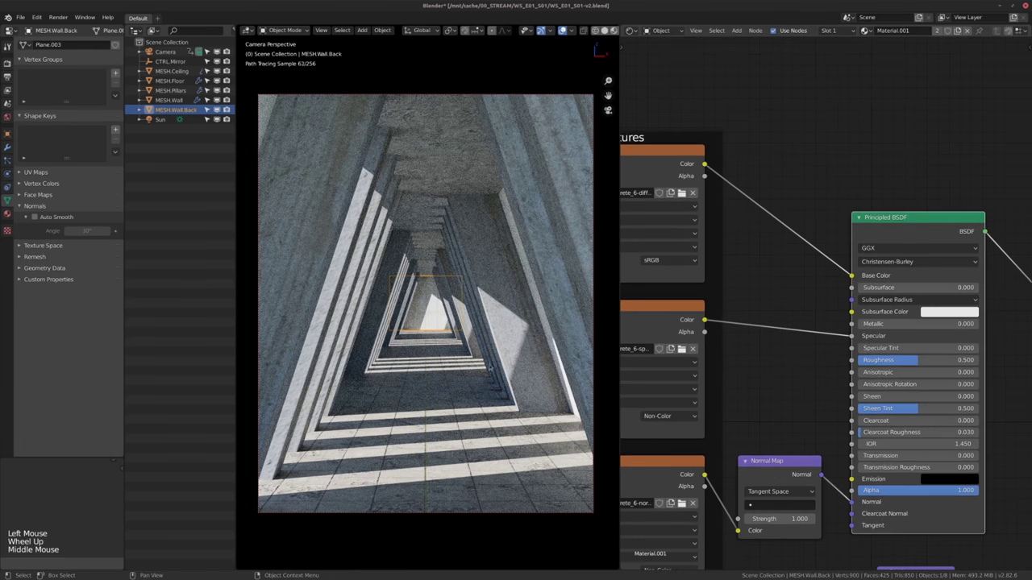
key("shift+a")
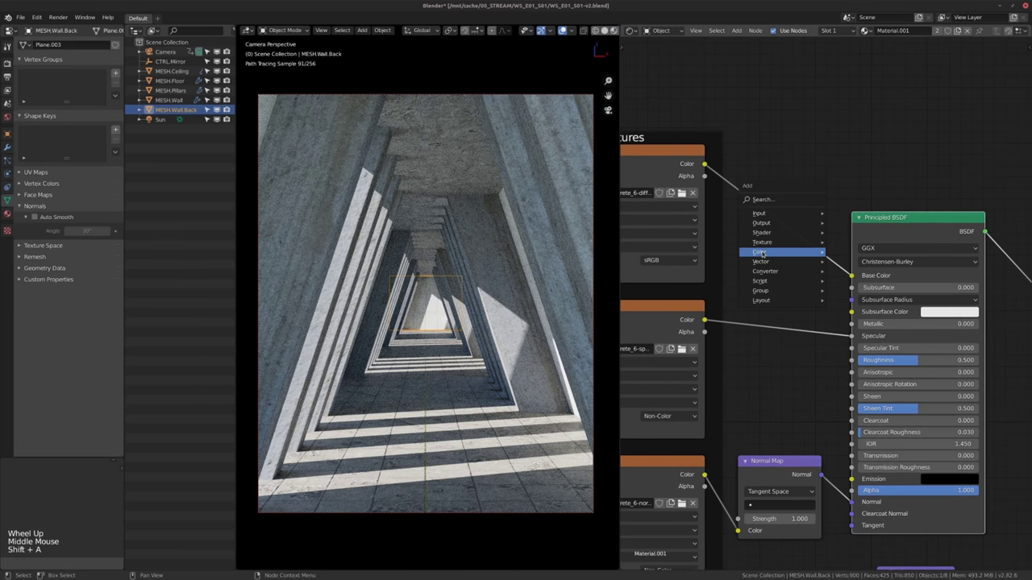
mouse_move(765, 254)
left_click(859, 272)
left_click(797, 248)
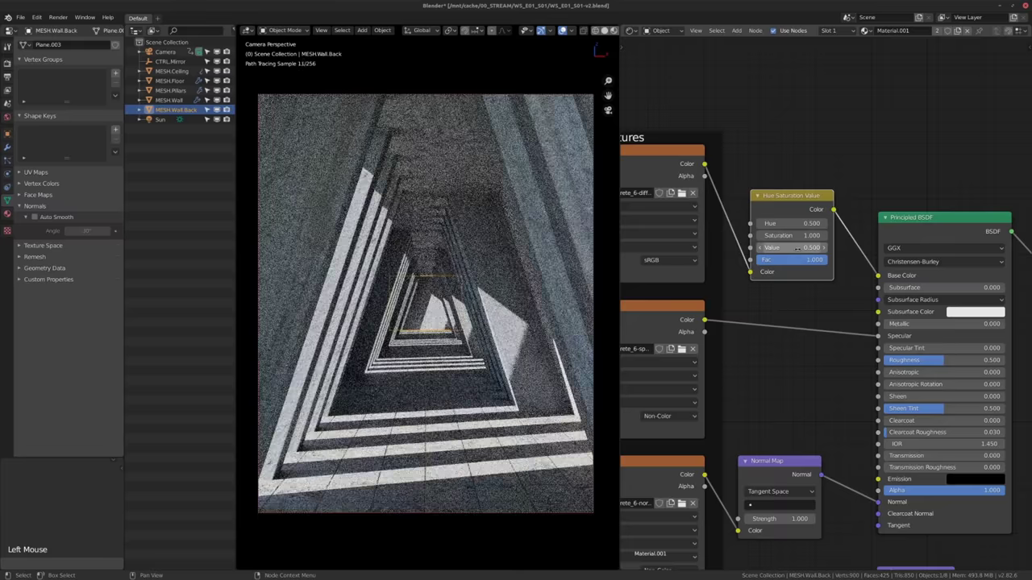
double_click(796, 249)
type(".35")
key("Return")
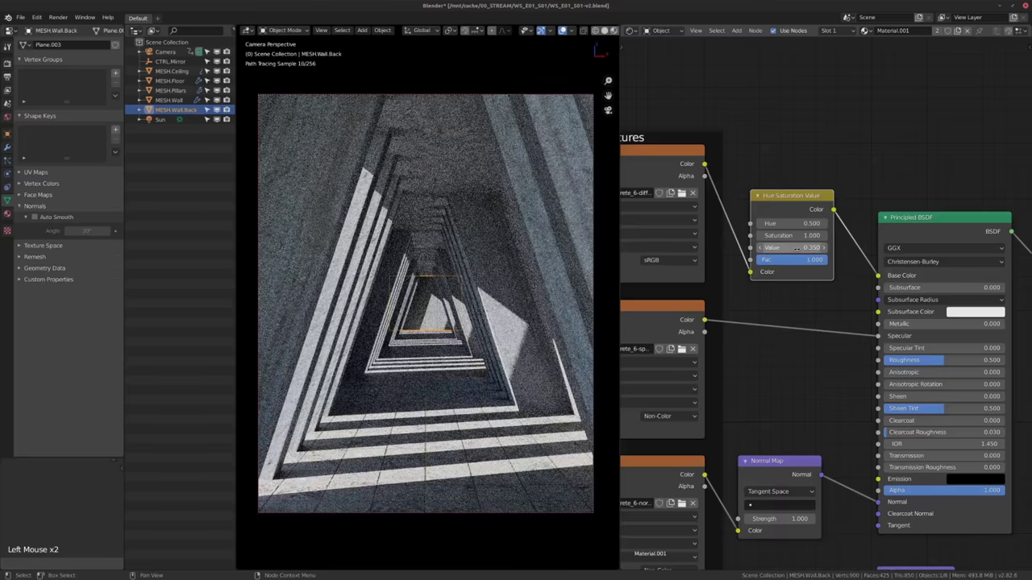
Insert a Hue Saturation Value node between the ceiling's diffuse texture and Base Color, with Value set to 0.5.
left_click(438, 170)
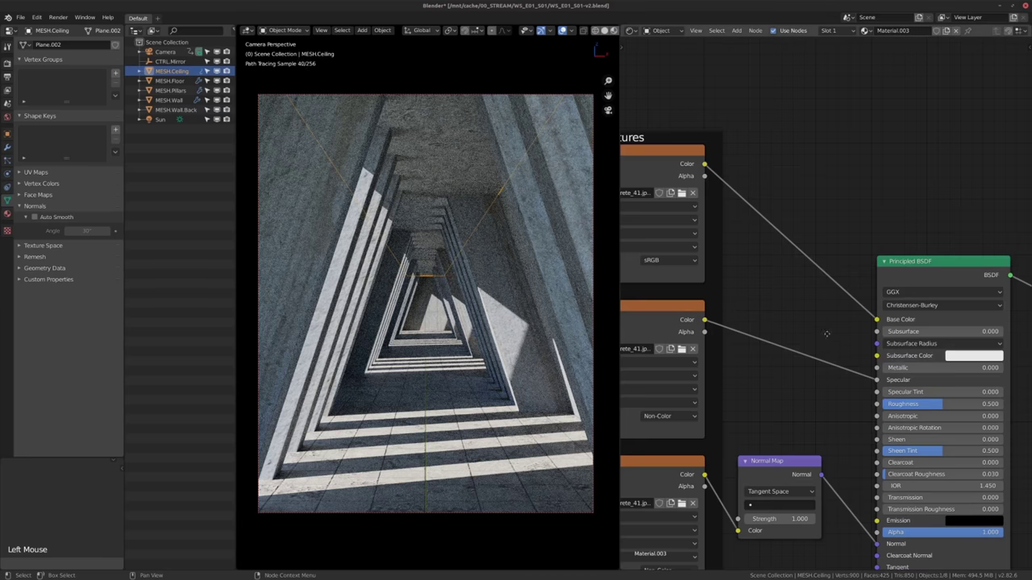
middle_click_drag(766, 292, 765, 322)
key("shift+a")
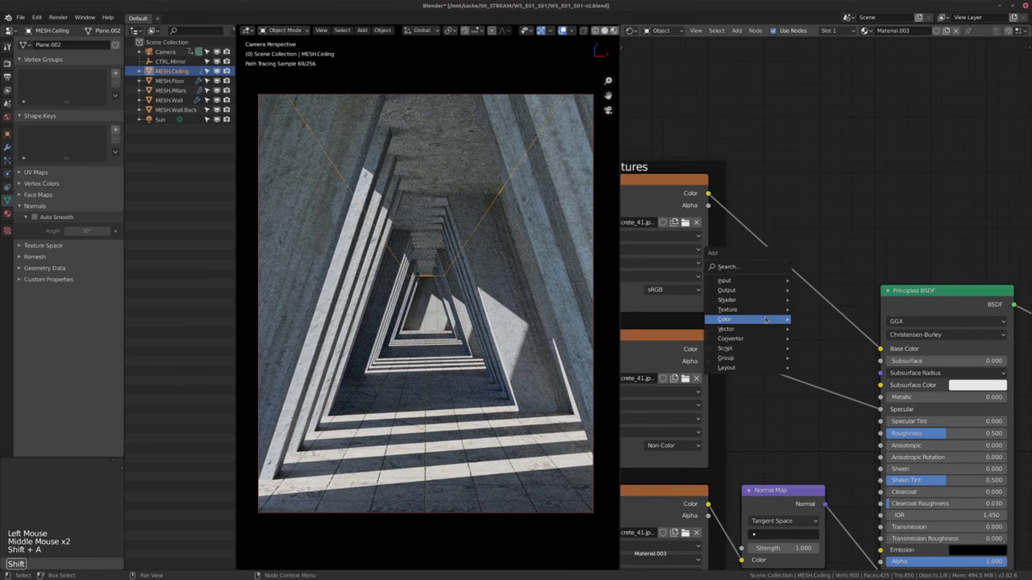
mouse_move(766, 319)
left_click(823, 341)
left_click(754, 230)
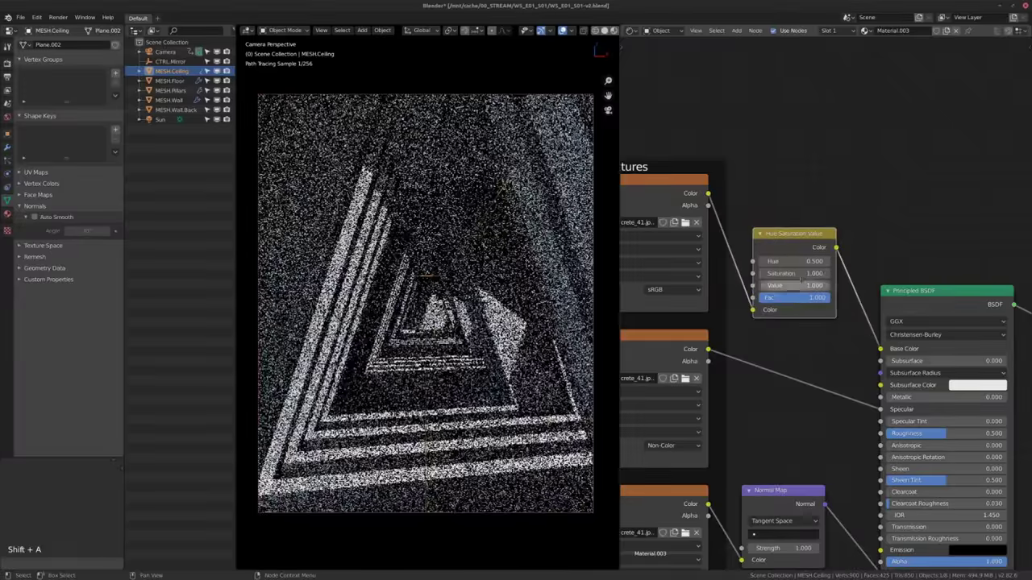
left_click(792, 285)
type("0.5")
key("Return")
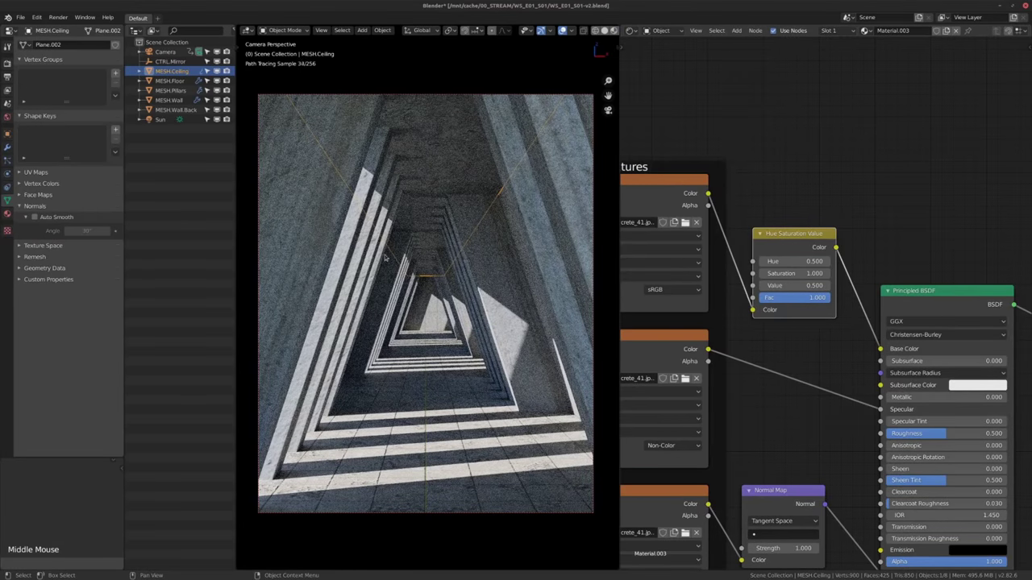
Hide the viewport overlays and enable the camera's Depth of Field, sampling the focus Distance of 8 from the sunlit side wall.
key("shift+alt+z")
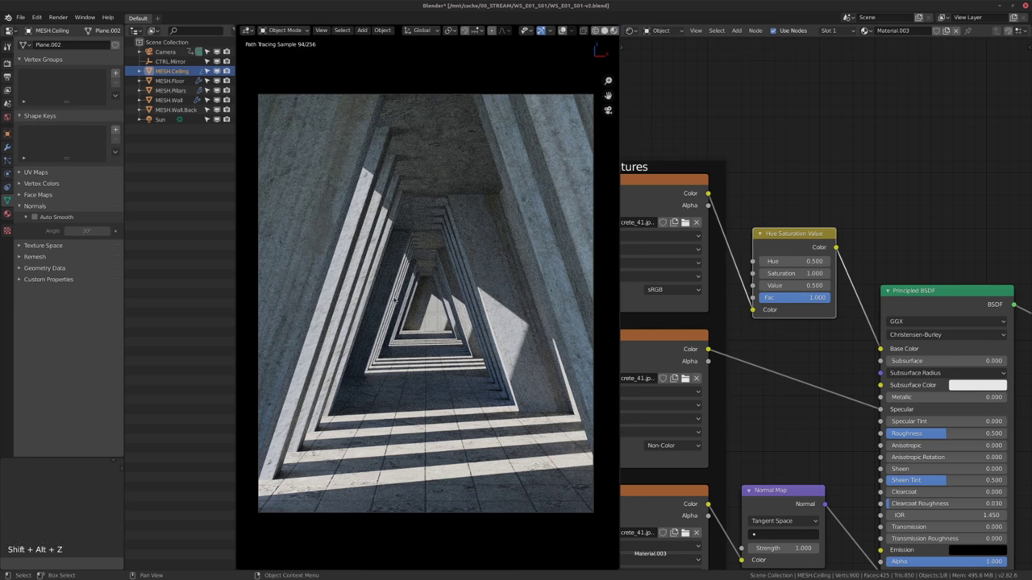
left_click(165, 52)
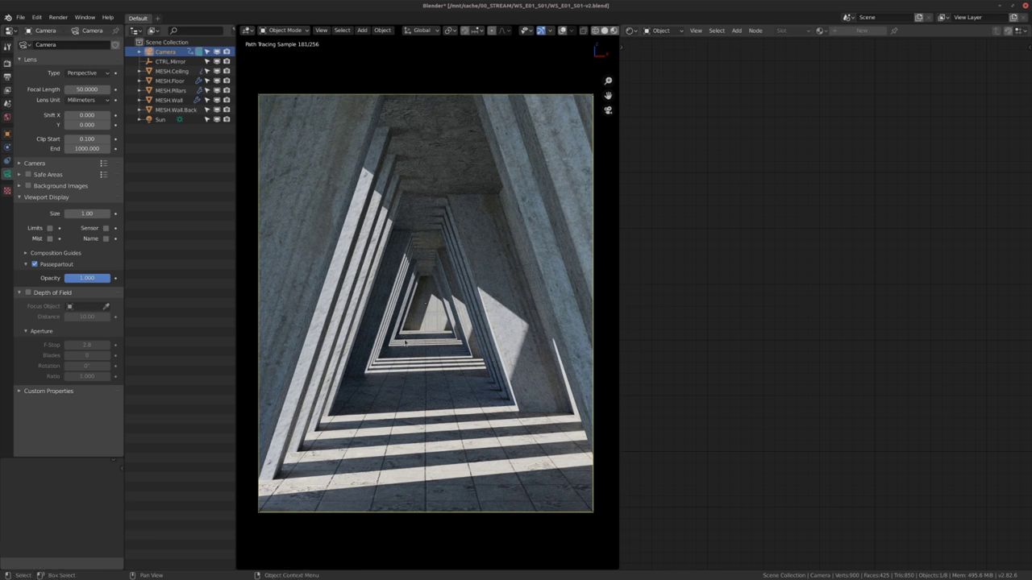
left_click(28, 293)
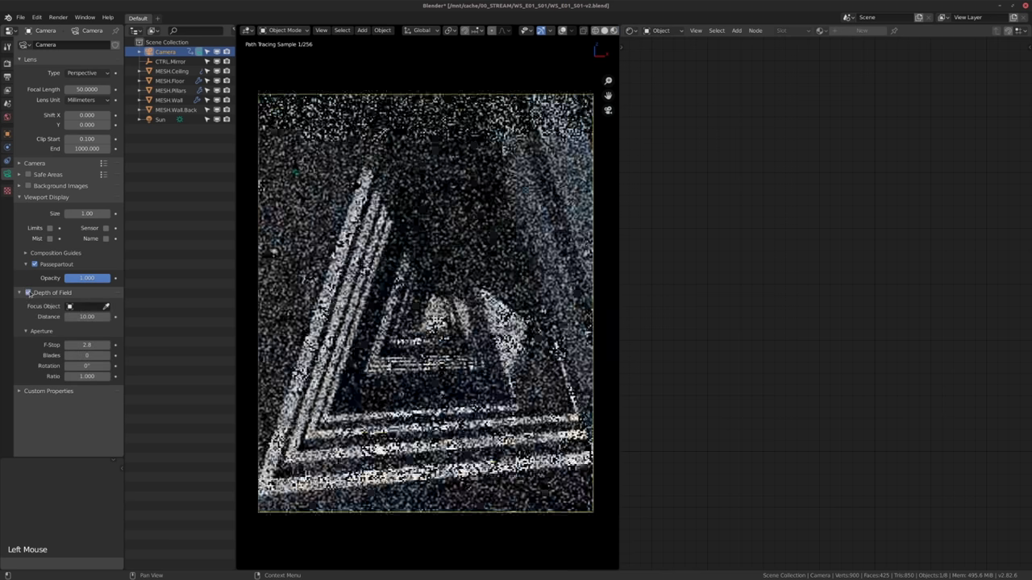
key("e")
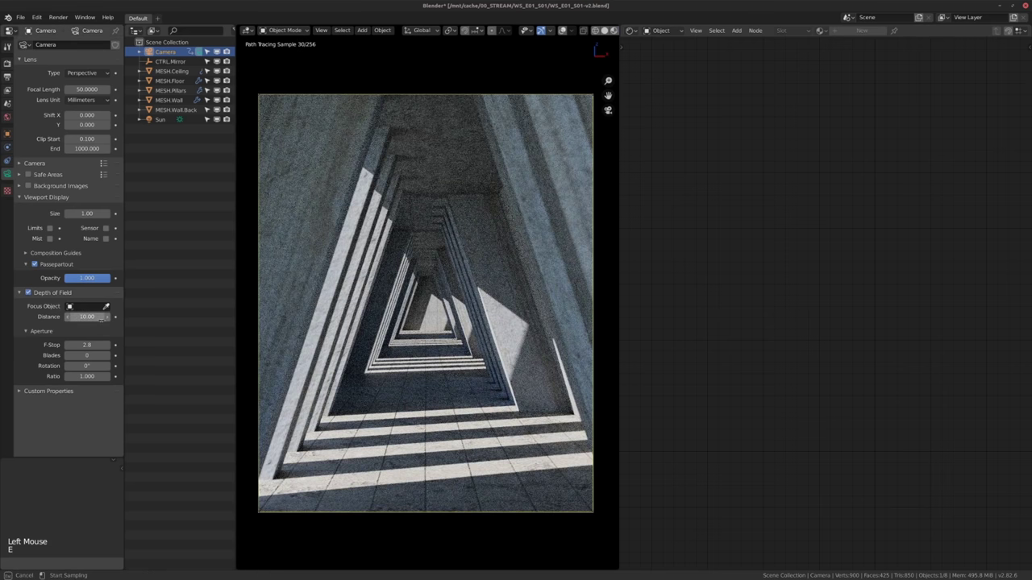
left_click(480, 291)
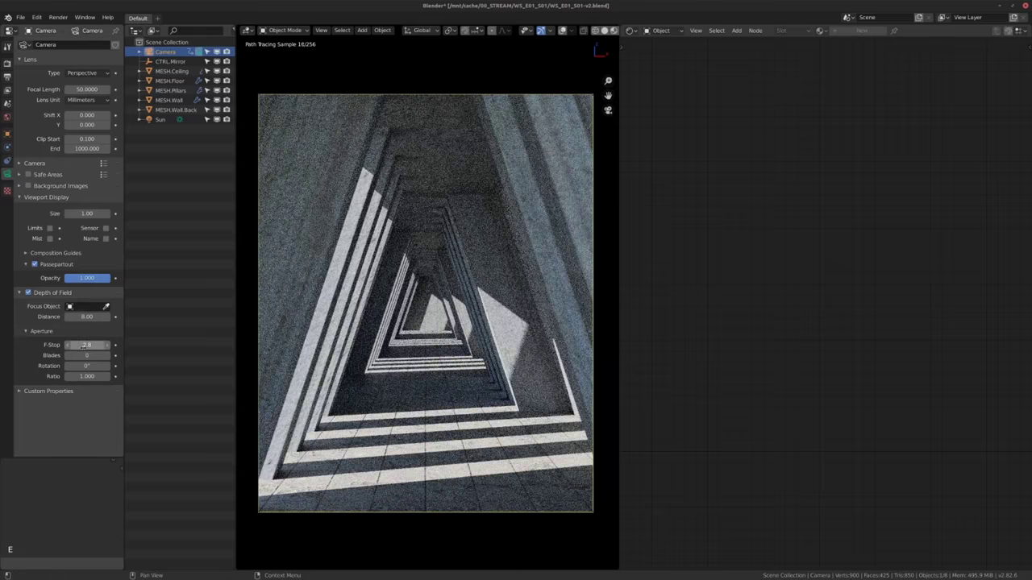
Try an F-Stop of 1.2 for the camera's depth of field, and return it to 2.8.
key("Return")
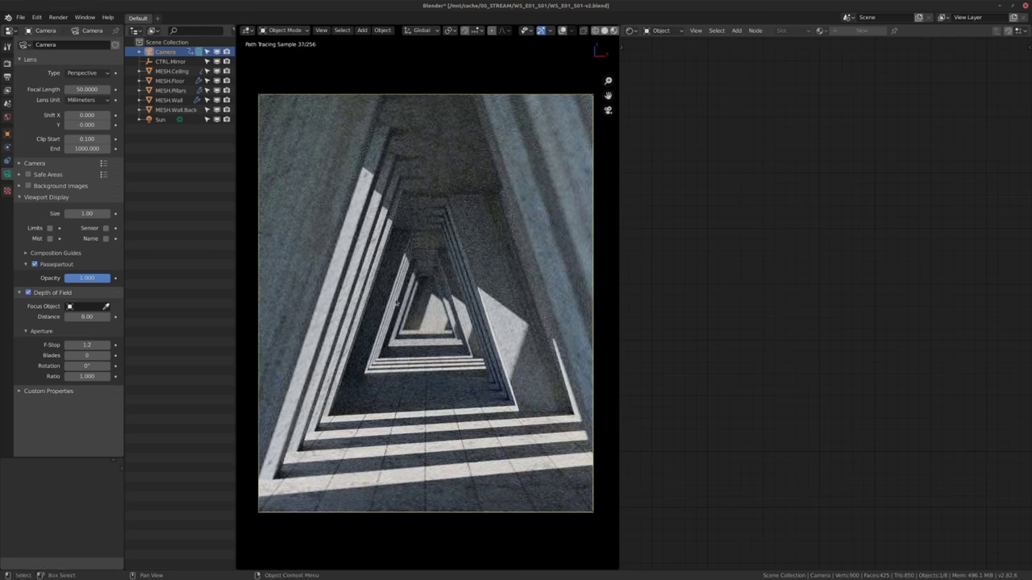
middle_click(688, 164)
left_click(668, 32)
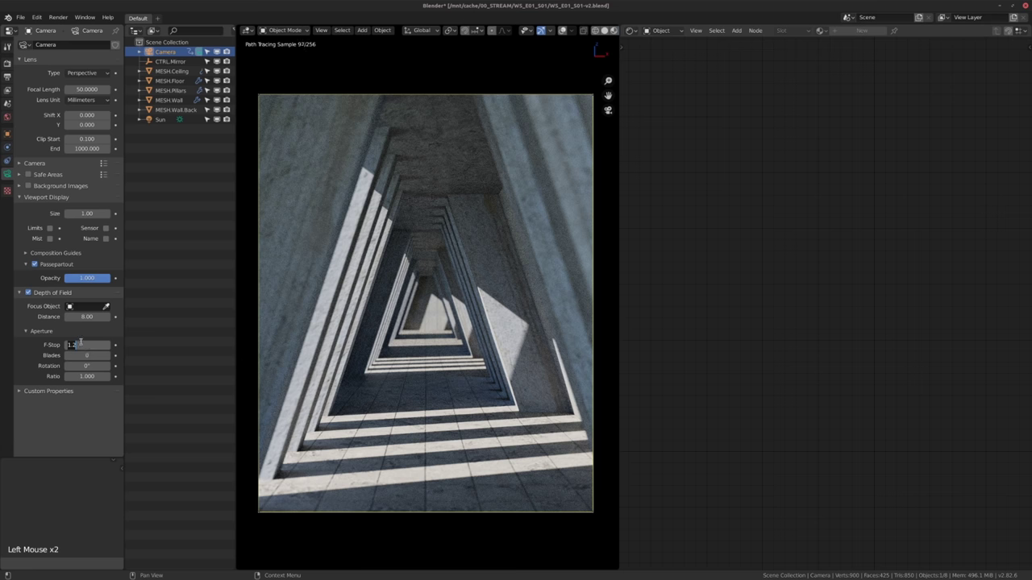
type(".8")
key("Return")
middle_click(355, 314)
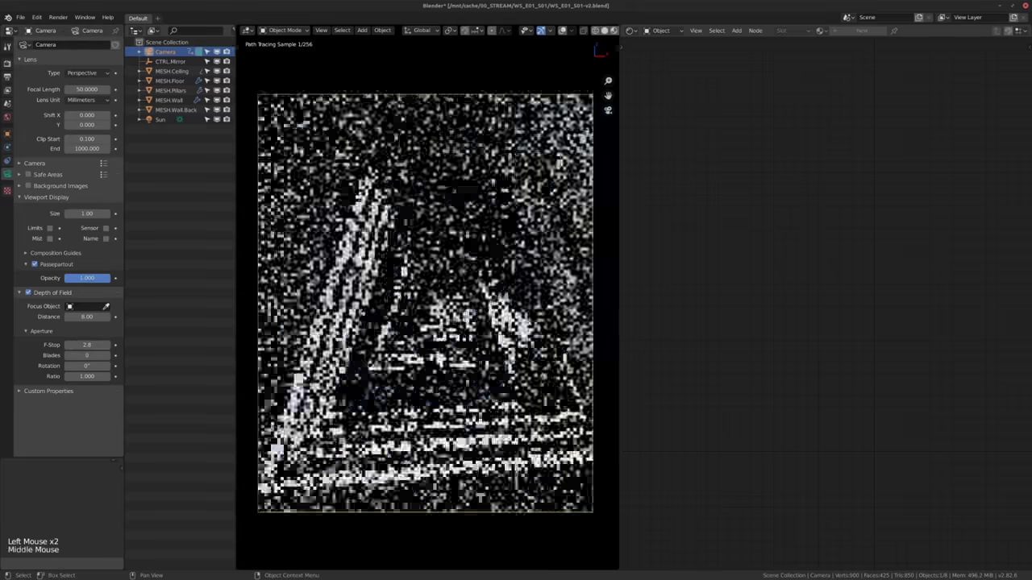
Set the viewport to Solid shading, save the file and render the image from the camera.
key("z")
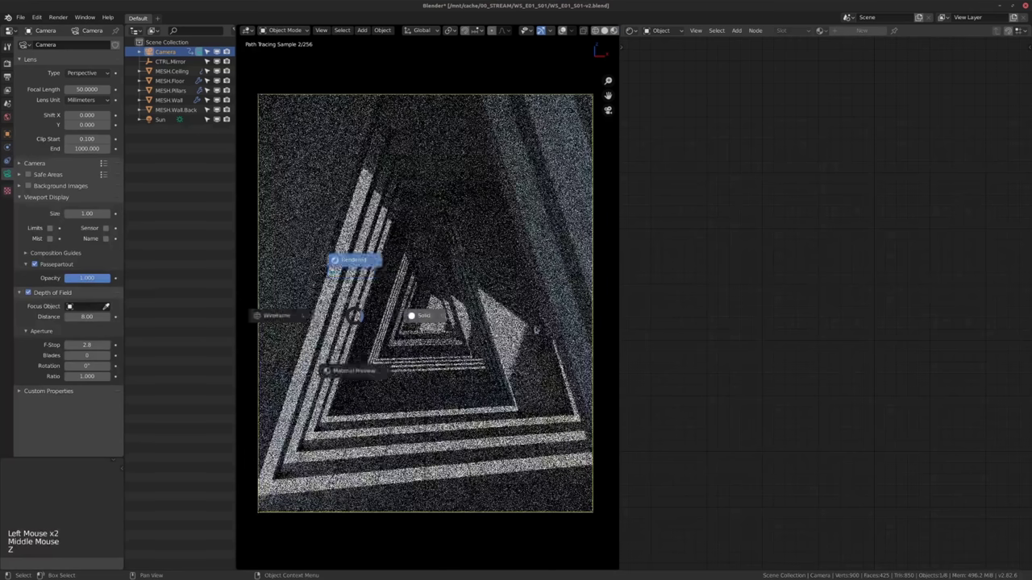
left_click(535, 328)
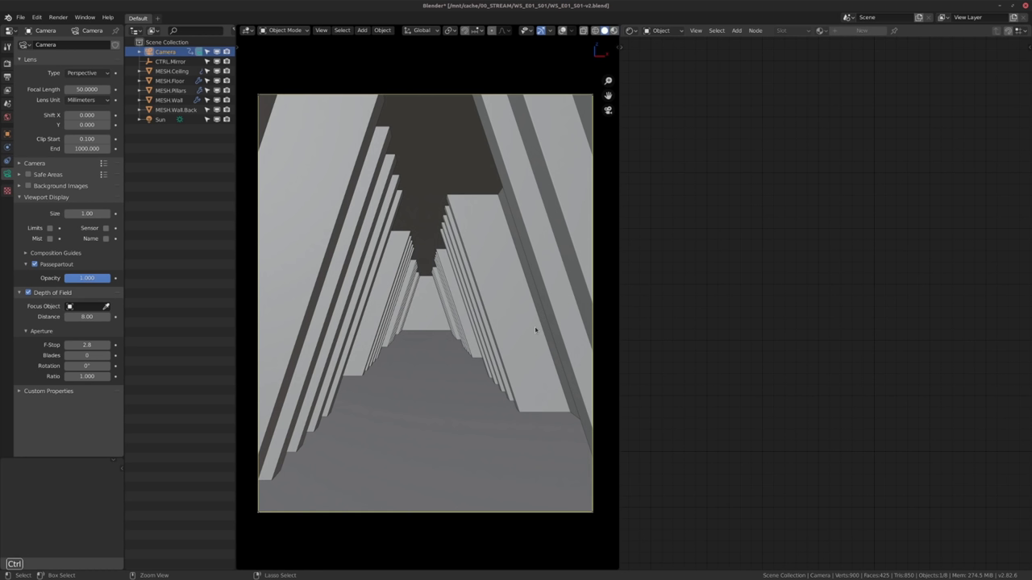
key("ctrl+s")
key("F12")
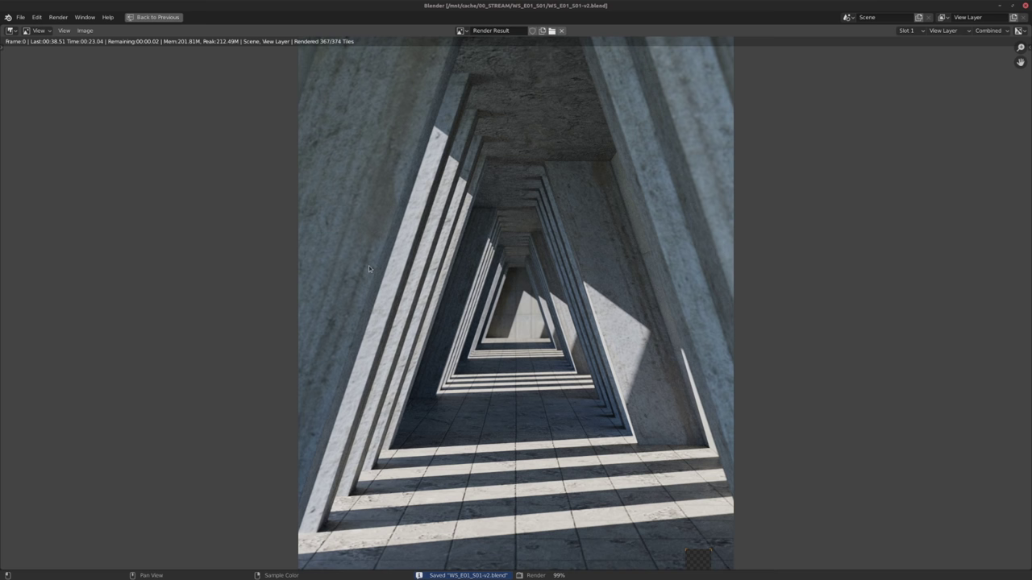
Inspect the rendered corridor image up close and return to the modelling layout.
middle_click_drag(521, 235, 492, 242)
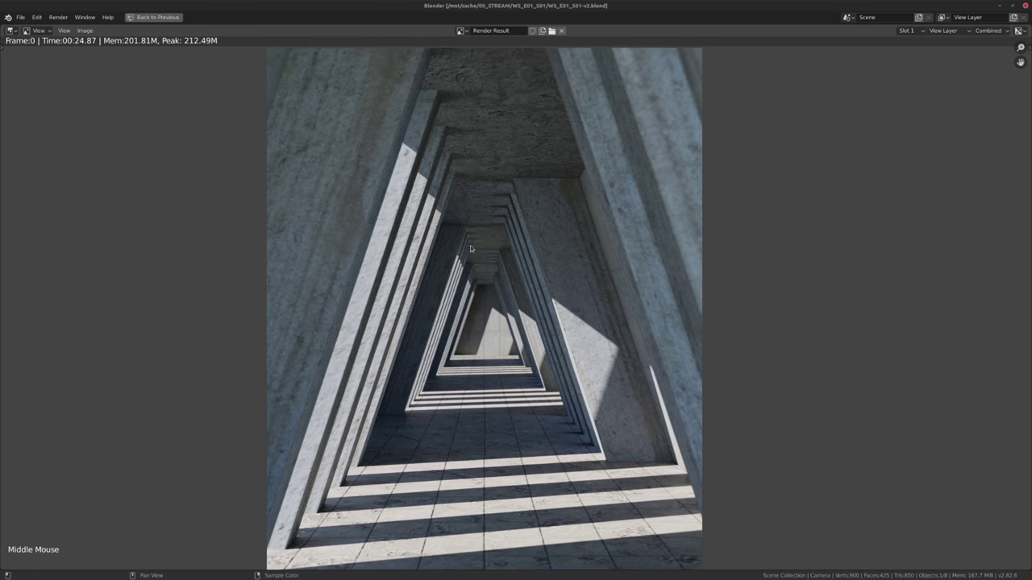
scroll(476, 248, "down", 1)
middle_click(467, 250)
scroll(459, 252, "up", 1)
middle_click(446, 256)
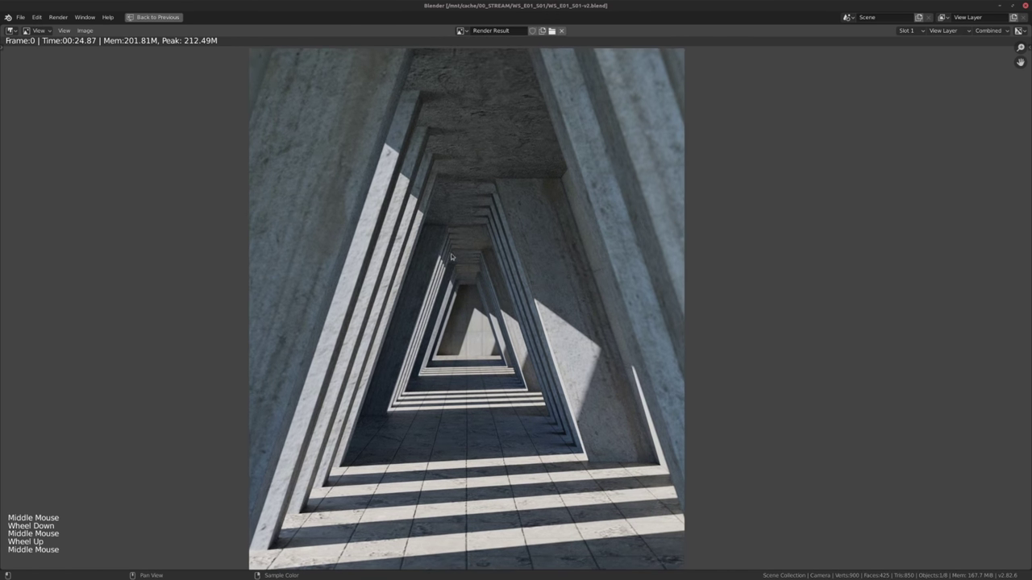
middle_click_drag(436, 258, 445, 256)
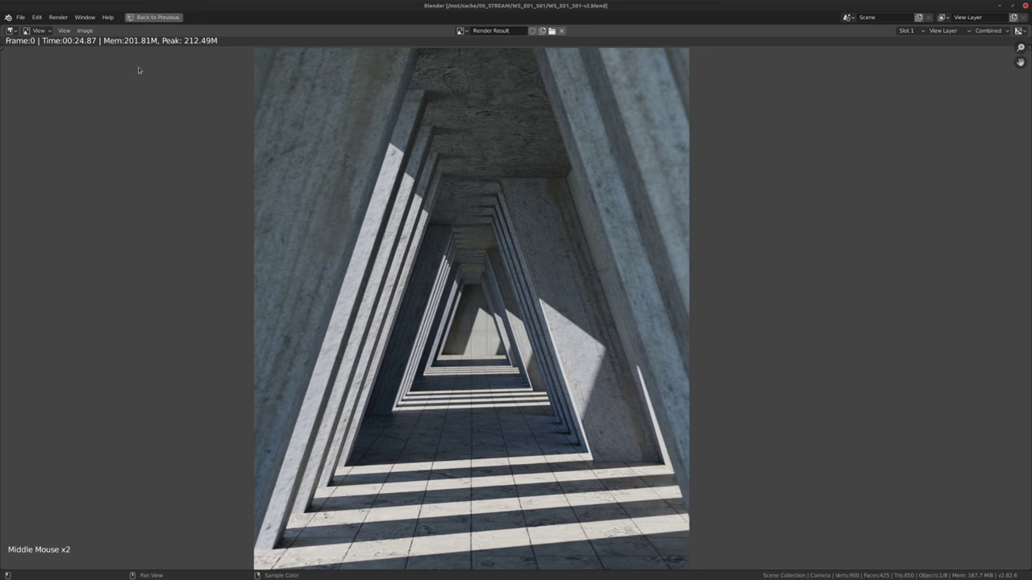
left_click(153, 17)
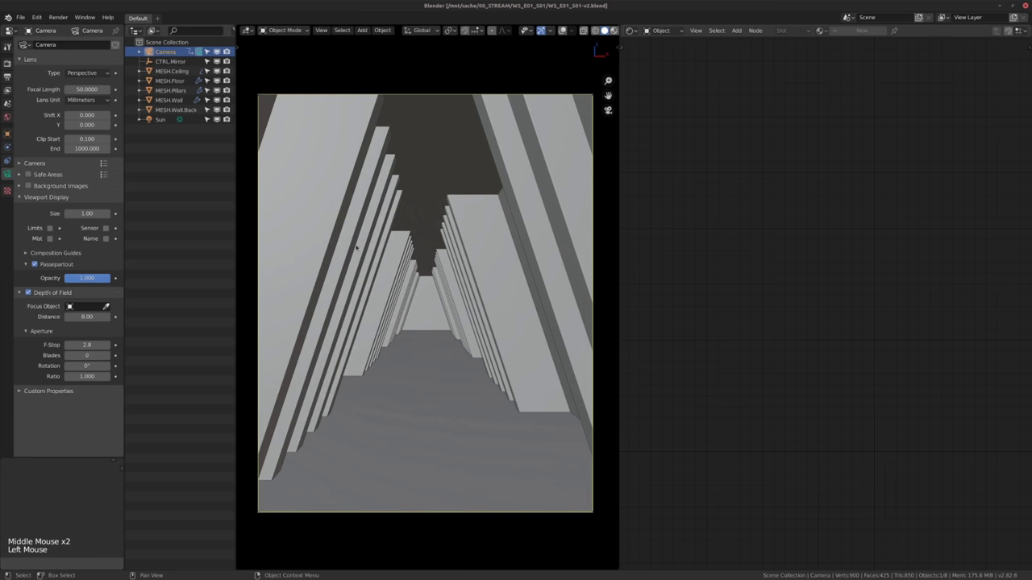
Examine the corridor model from outside along its pillars and from inside looking down its length.
middle_click_drag(415, 320, 406, 348, "alt")
scroll(413, 308, "down", 11)
mouse_move(405, 347)
middle_mouse_down()
mouse_move(413, 309)
mouse_move(400, 345)
middle_mouse_up()
scroll(400, 345, "up", 2)
middle_click_drag(400, 345, 409, 295, "alt")
middle_click_drag(409, 295, 412, 263)
scroll(392, 350, "up", 2)
middle_click_drag(392, 350, 414, 322, "alt")
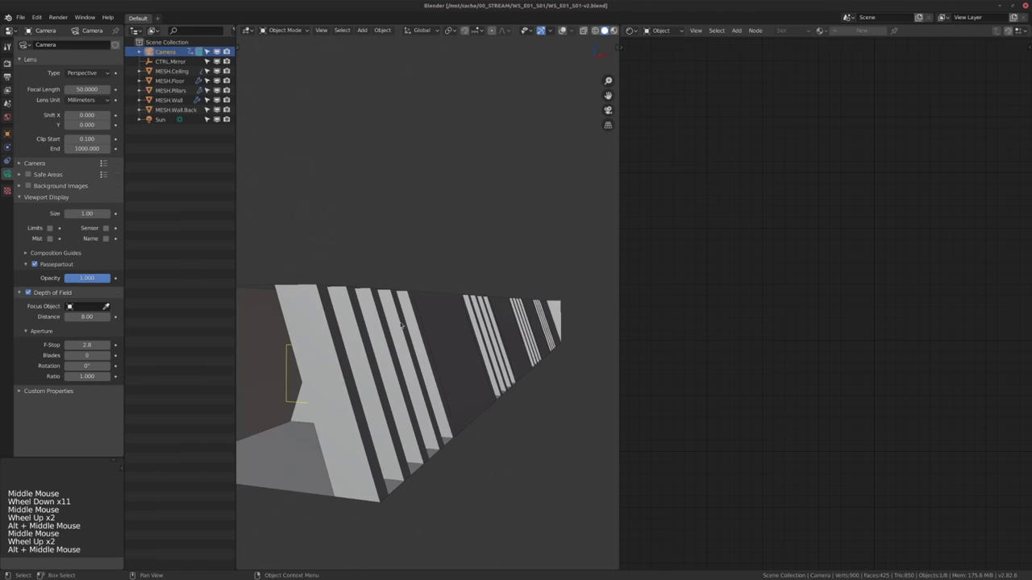
middle_click_drag(357, 364, 427, 322)
scroll(427, 321, "up", 1)
middle_click_drag(358, 347, 411, 336, "alt")
scroll(426, 331, "up", 1)
mouse_move(403, 337)
middle_mouse_down()
mouse_move(450, 338)
mouse_move(401, 336)
middle_mouse_up()
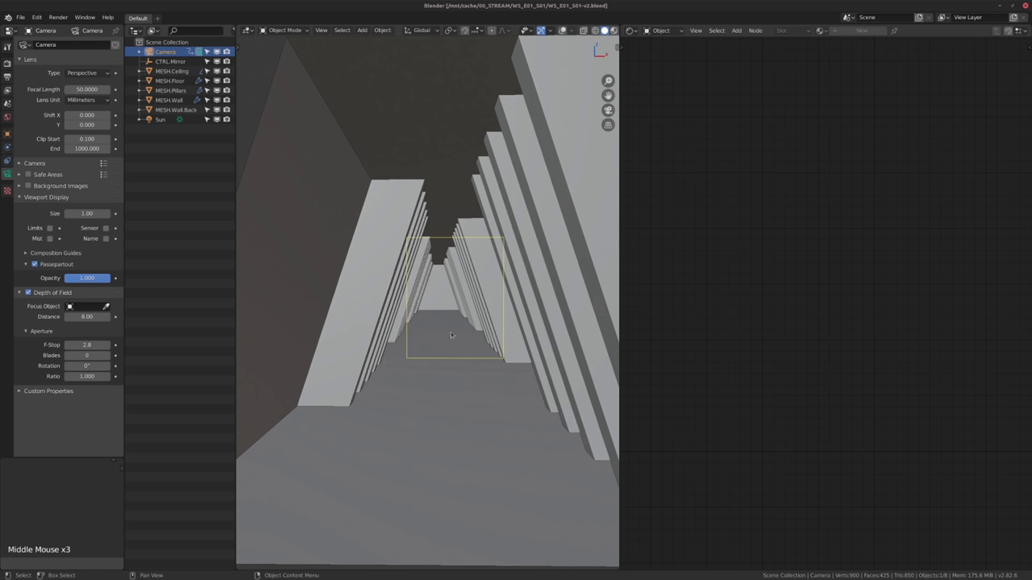